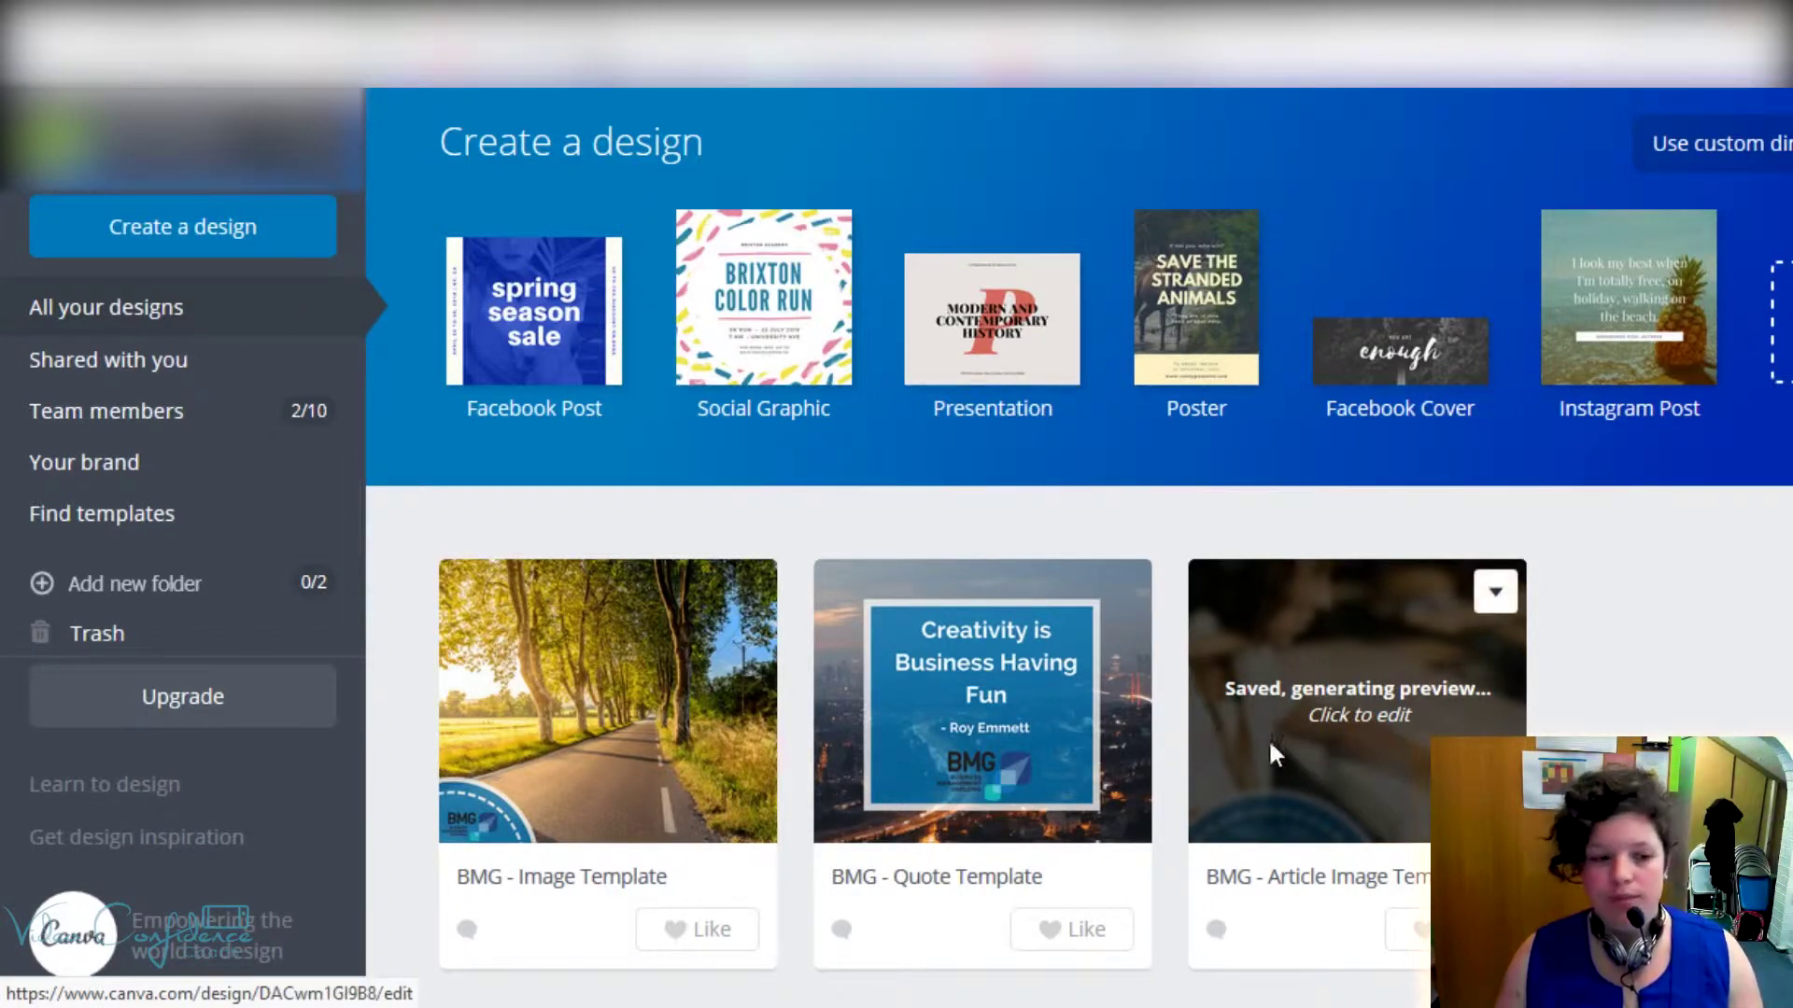
Step: View the designs shared with the account and the team members page
left_click(213, 373)
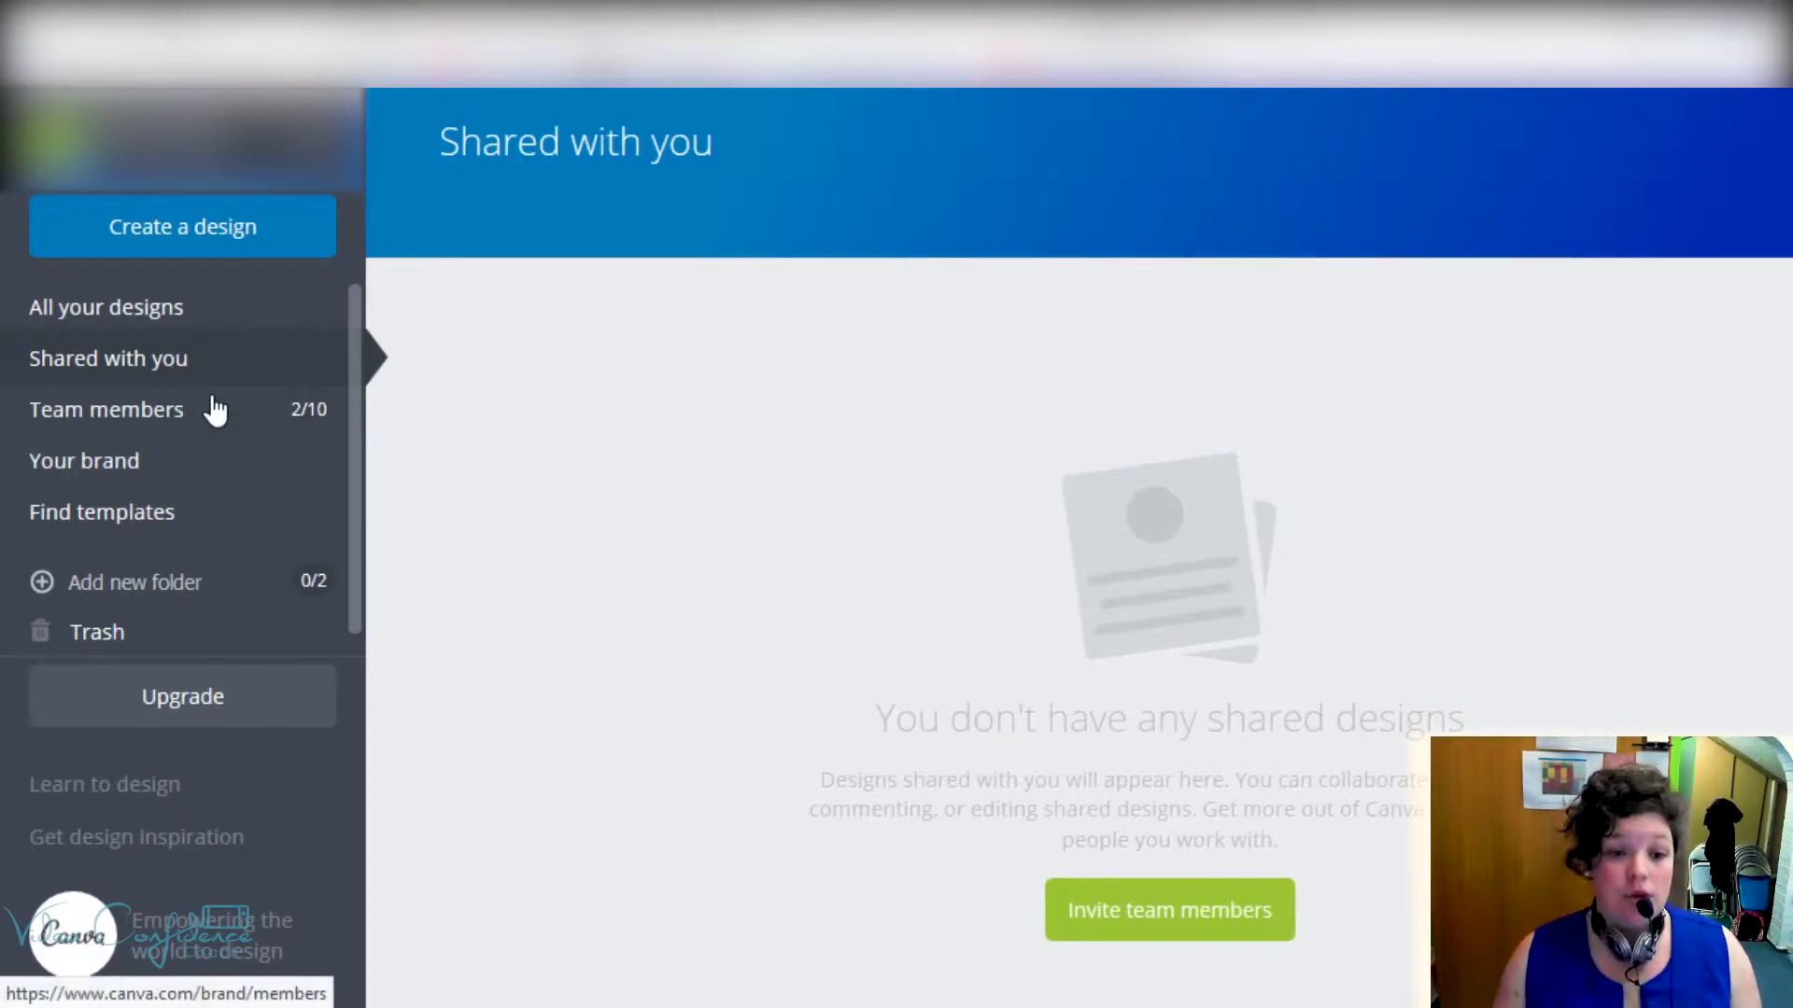
left_click(214, 408)
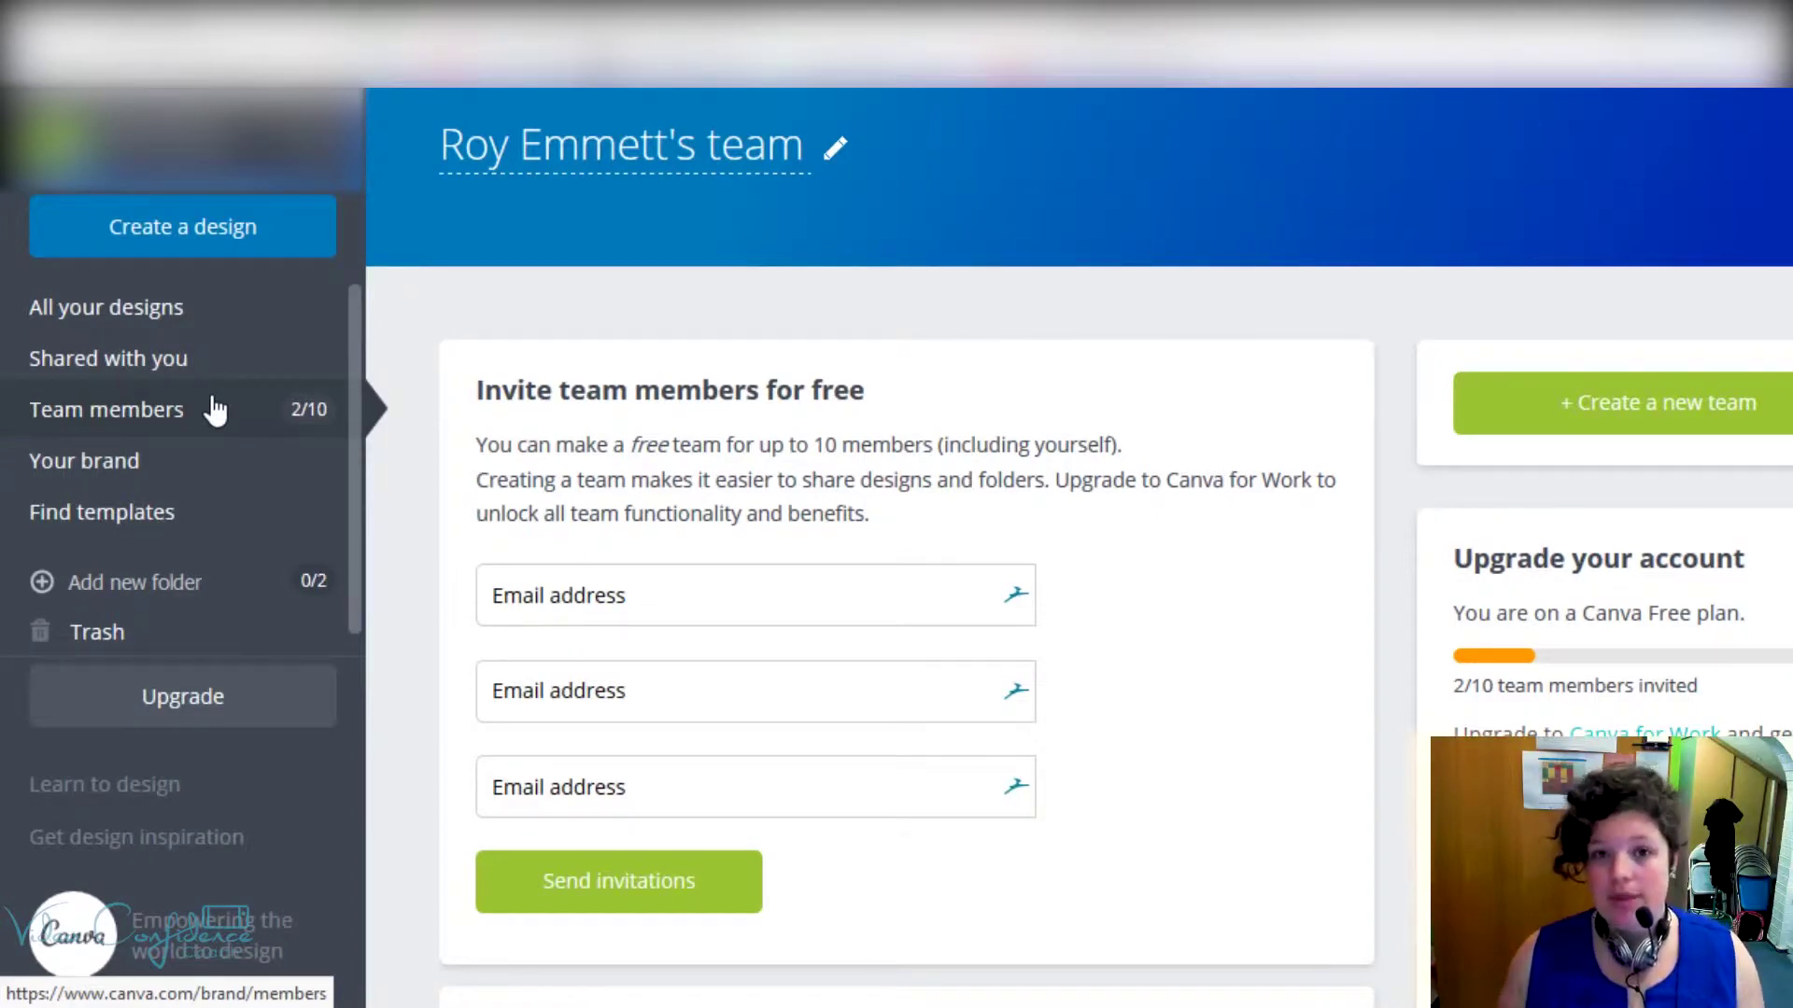
Step: Review the brand kit's color palettes, logos and font settings
left_click(210, 457)
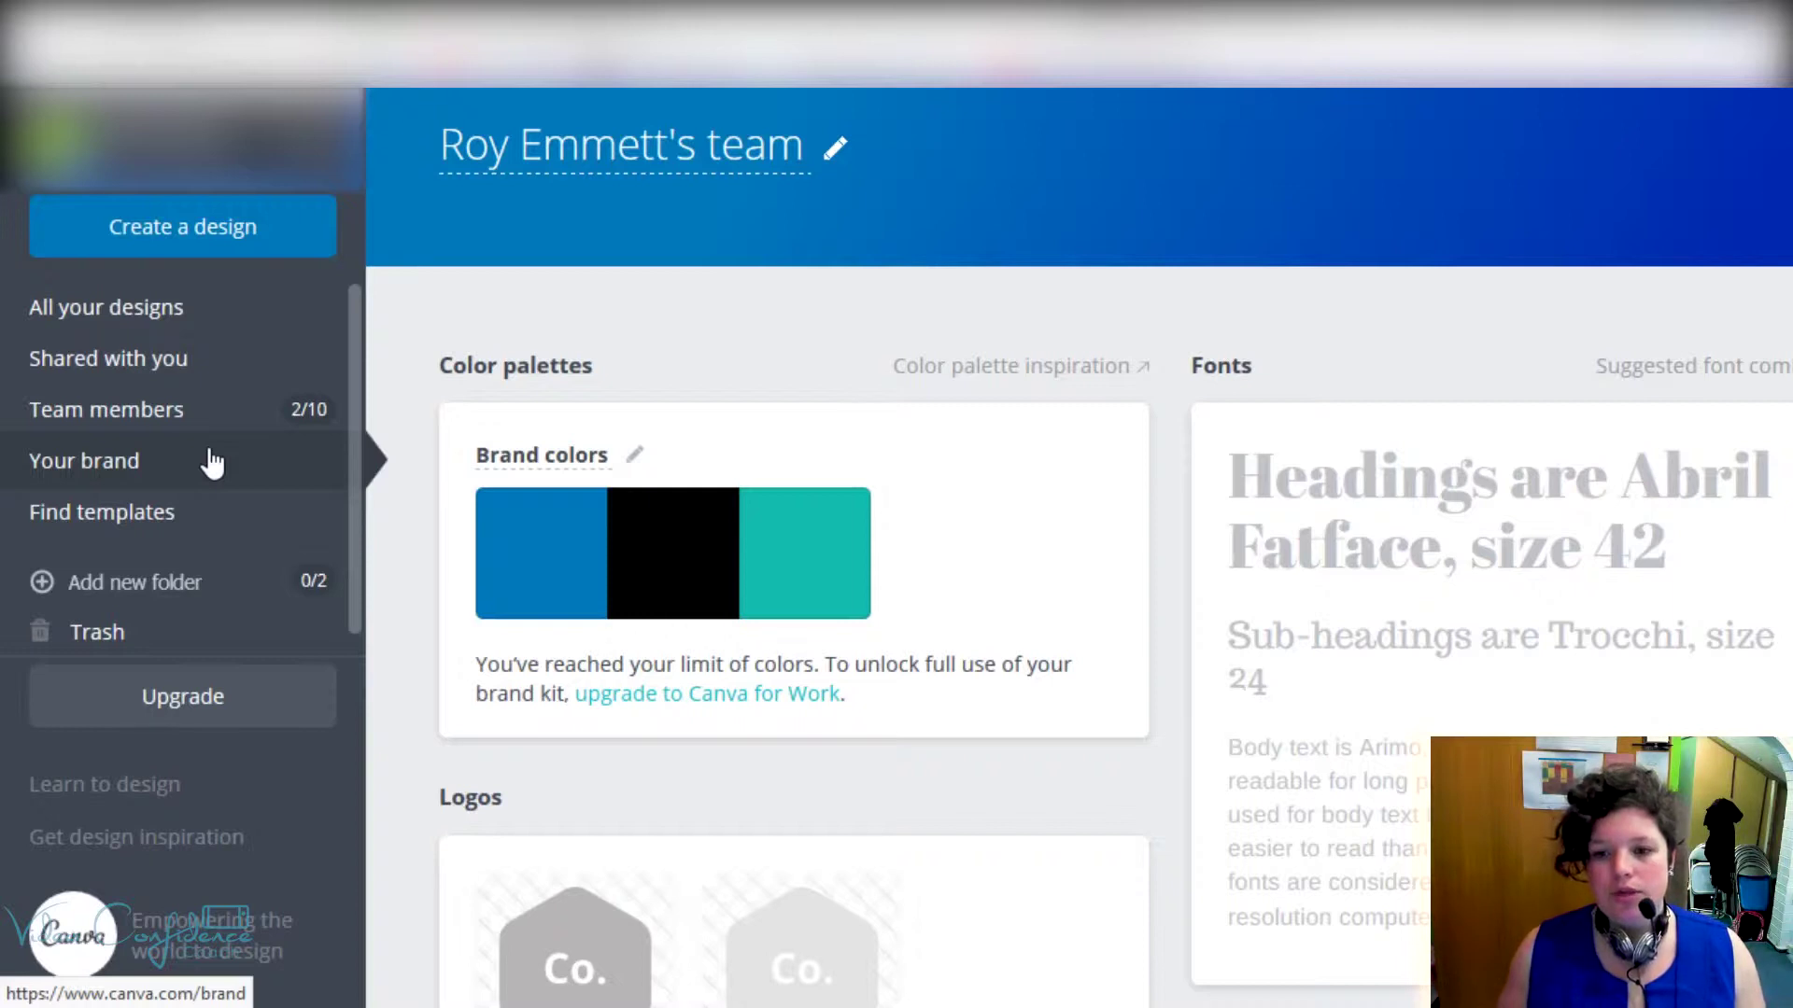
scroll(1581, 473, "down", 2)
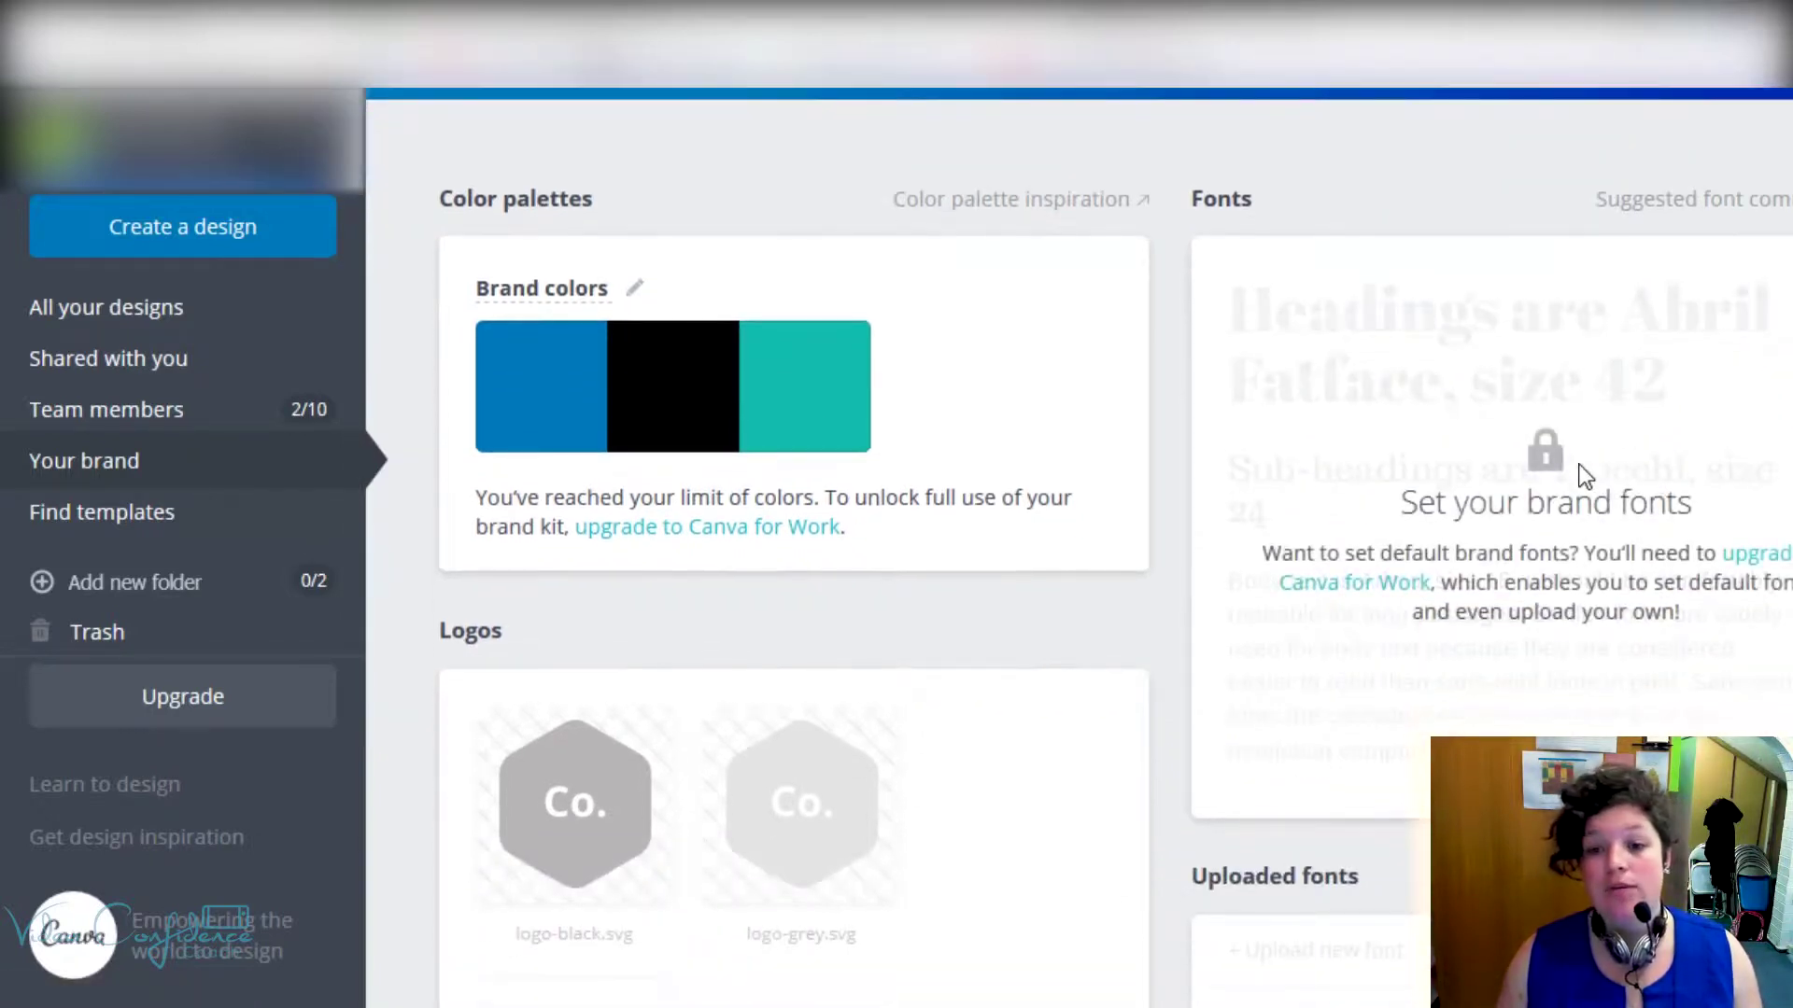
scroll(1581, 473, "down", 4)
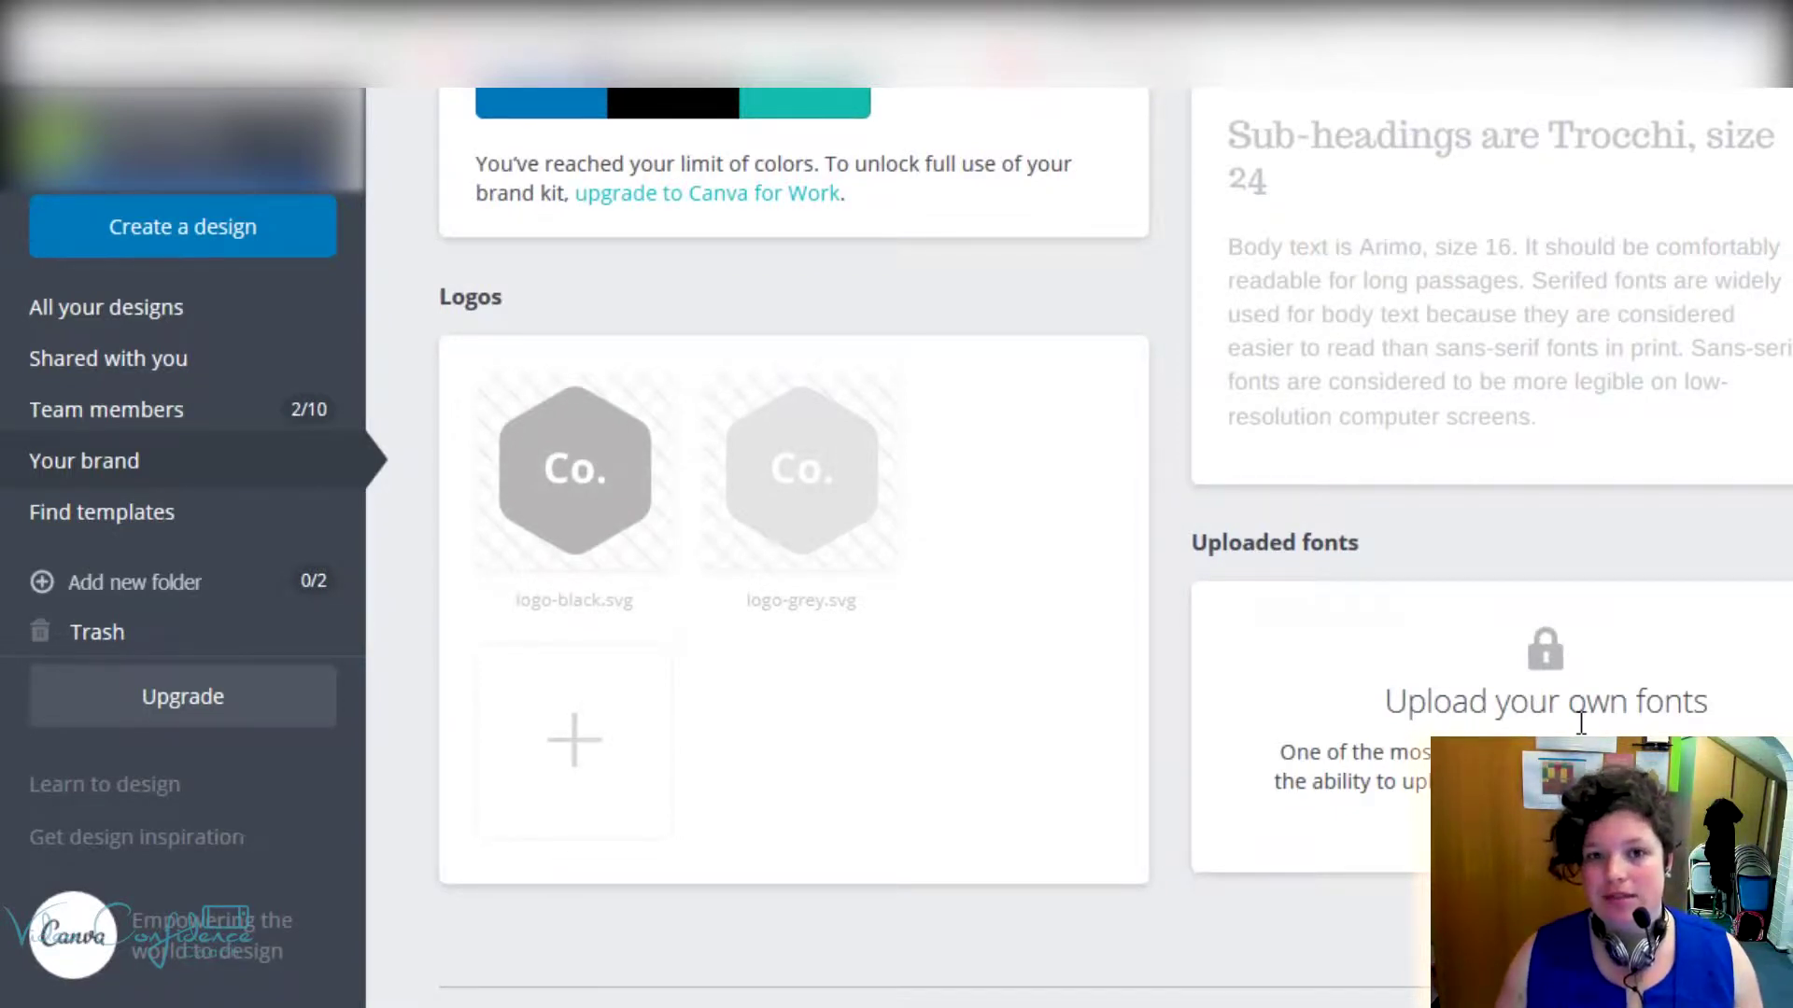
scroll(1358, 701, "up", 6)
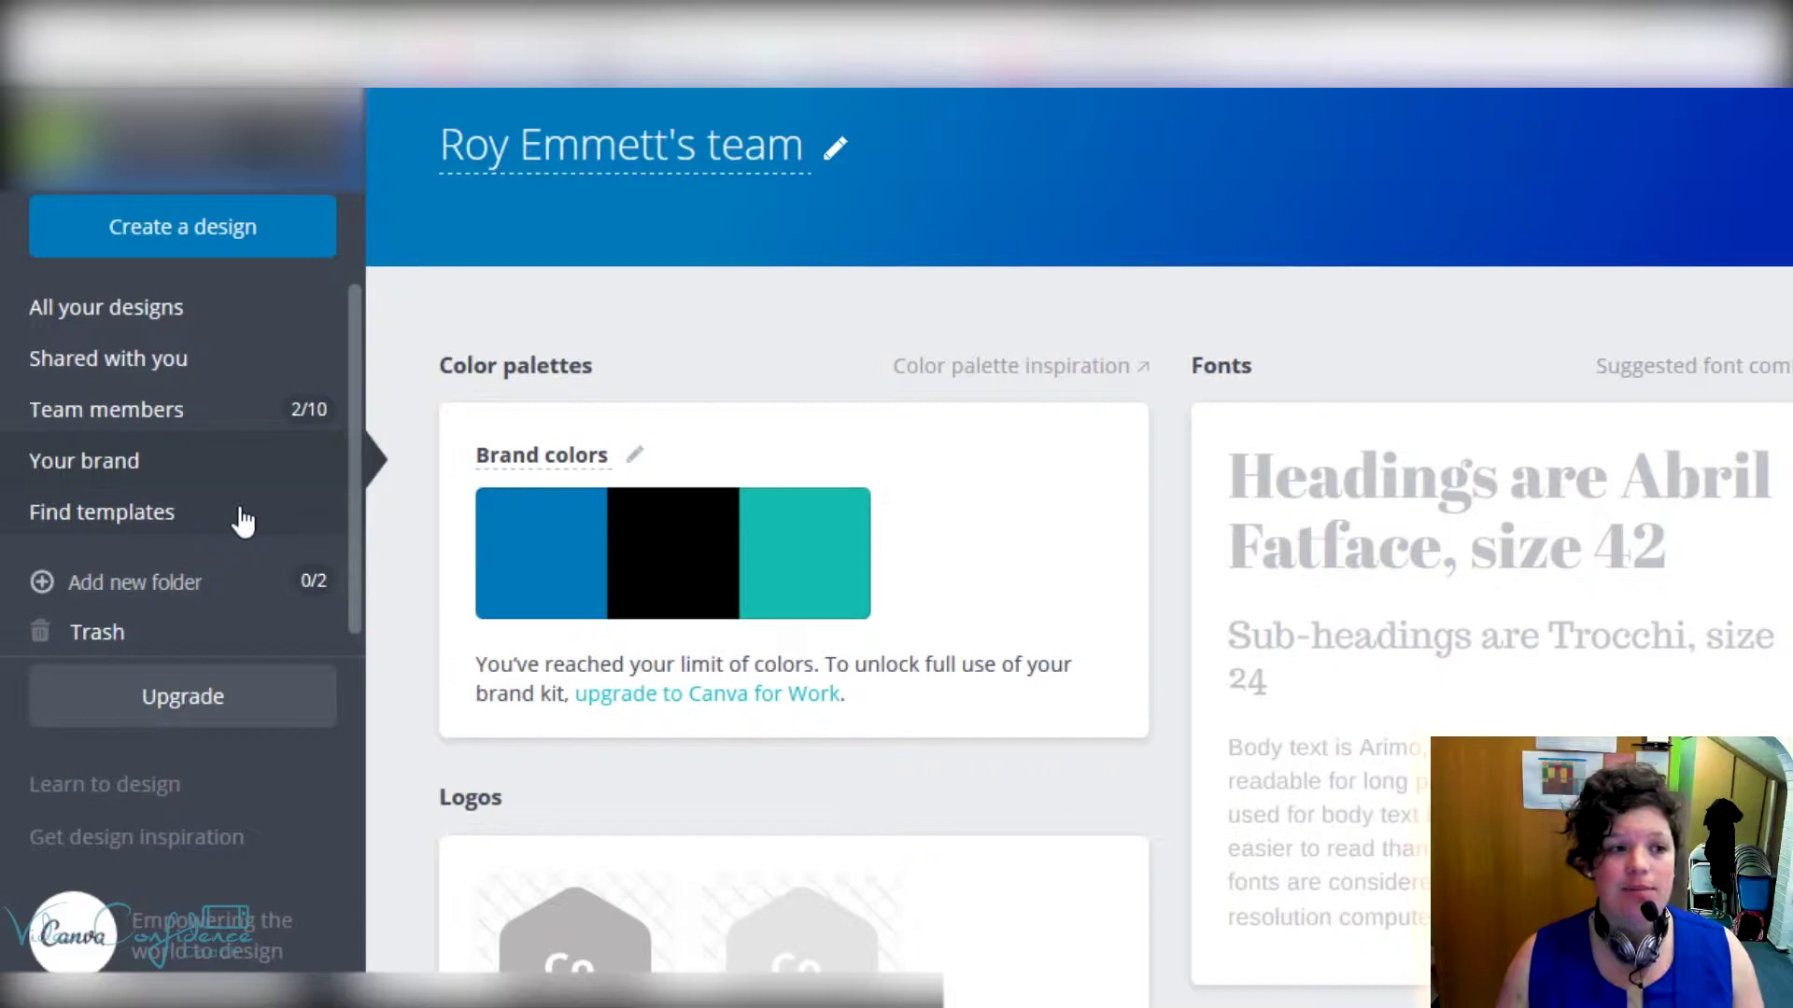
Step: Browse the template library's category list and its sample social graphics templates
left_click(243, 521)
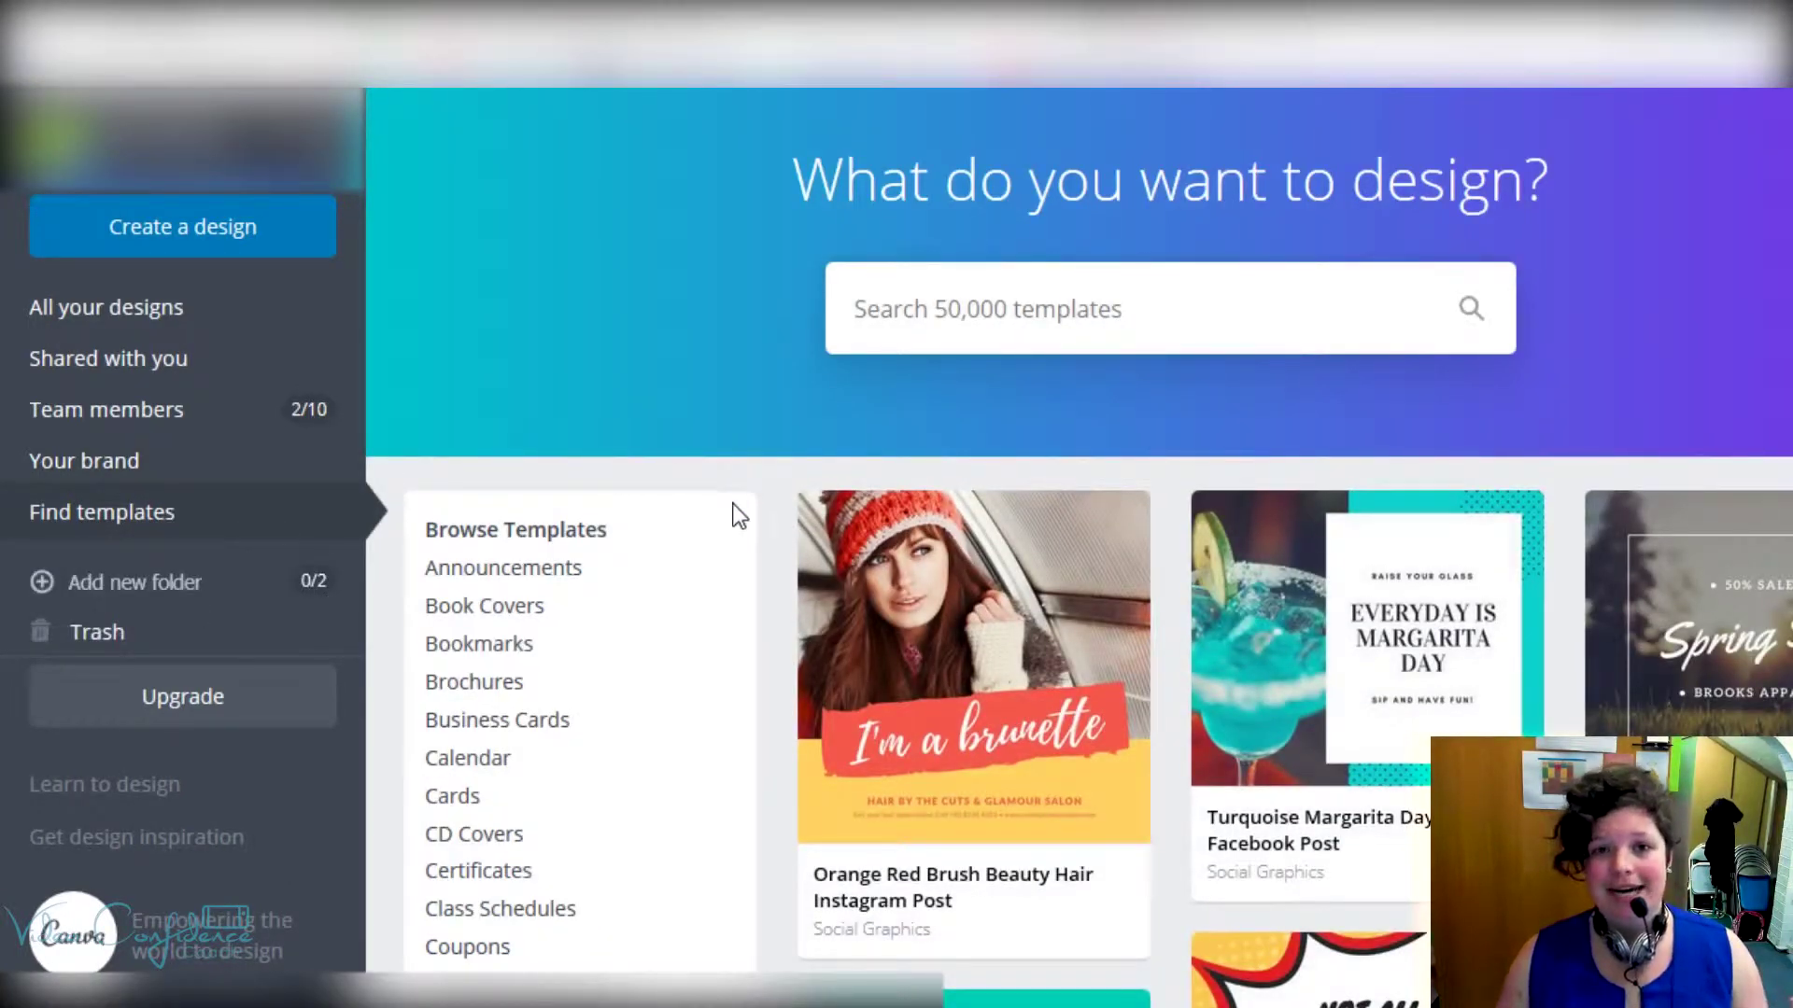
scroll(732, 520, "down", 4)
scroll(734, 523, "down", 10)
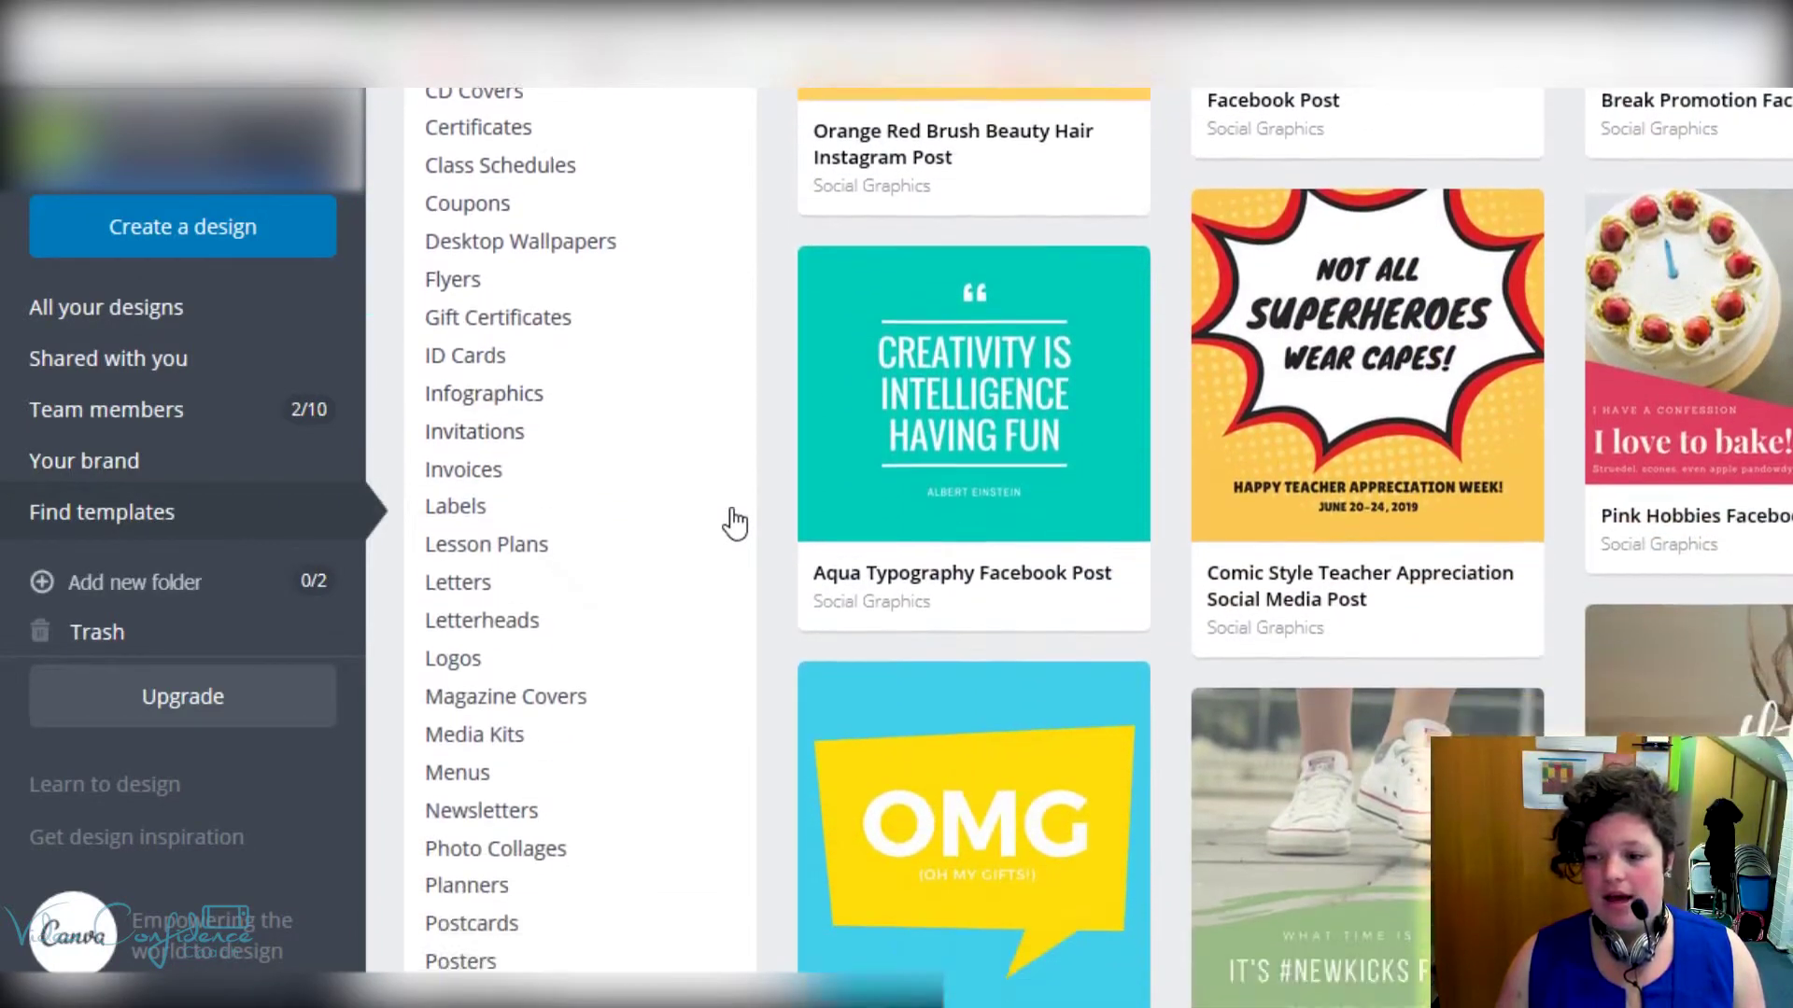
scroll(735, 521, "down", 6)
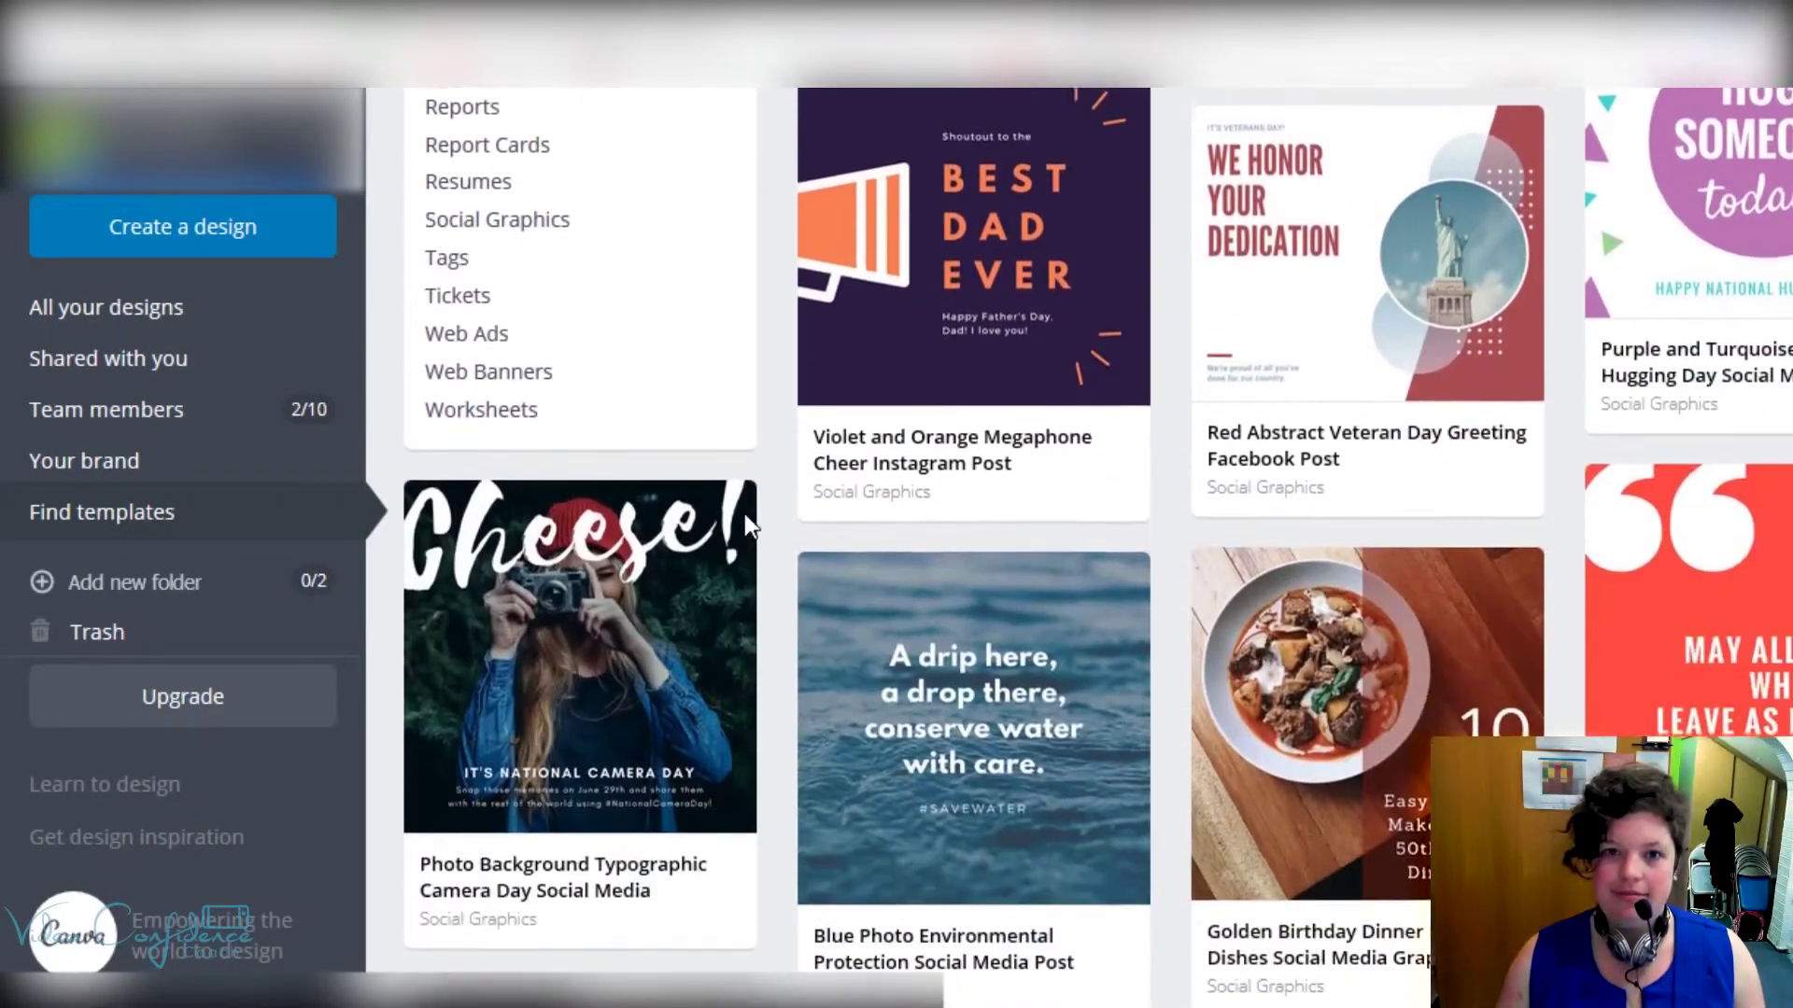
scroll(762, 523, "down", 5)
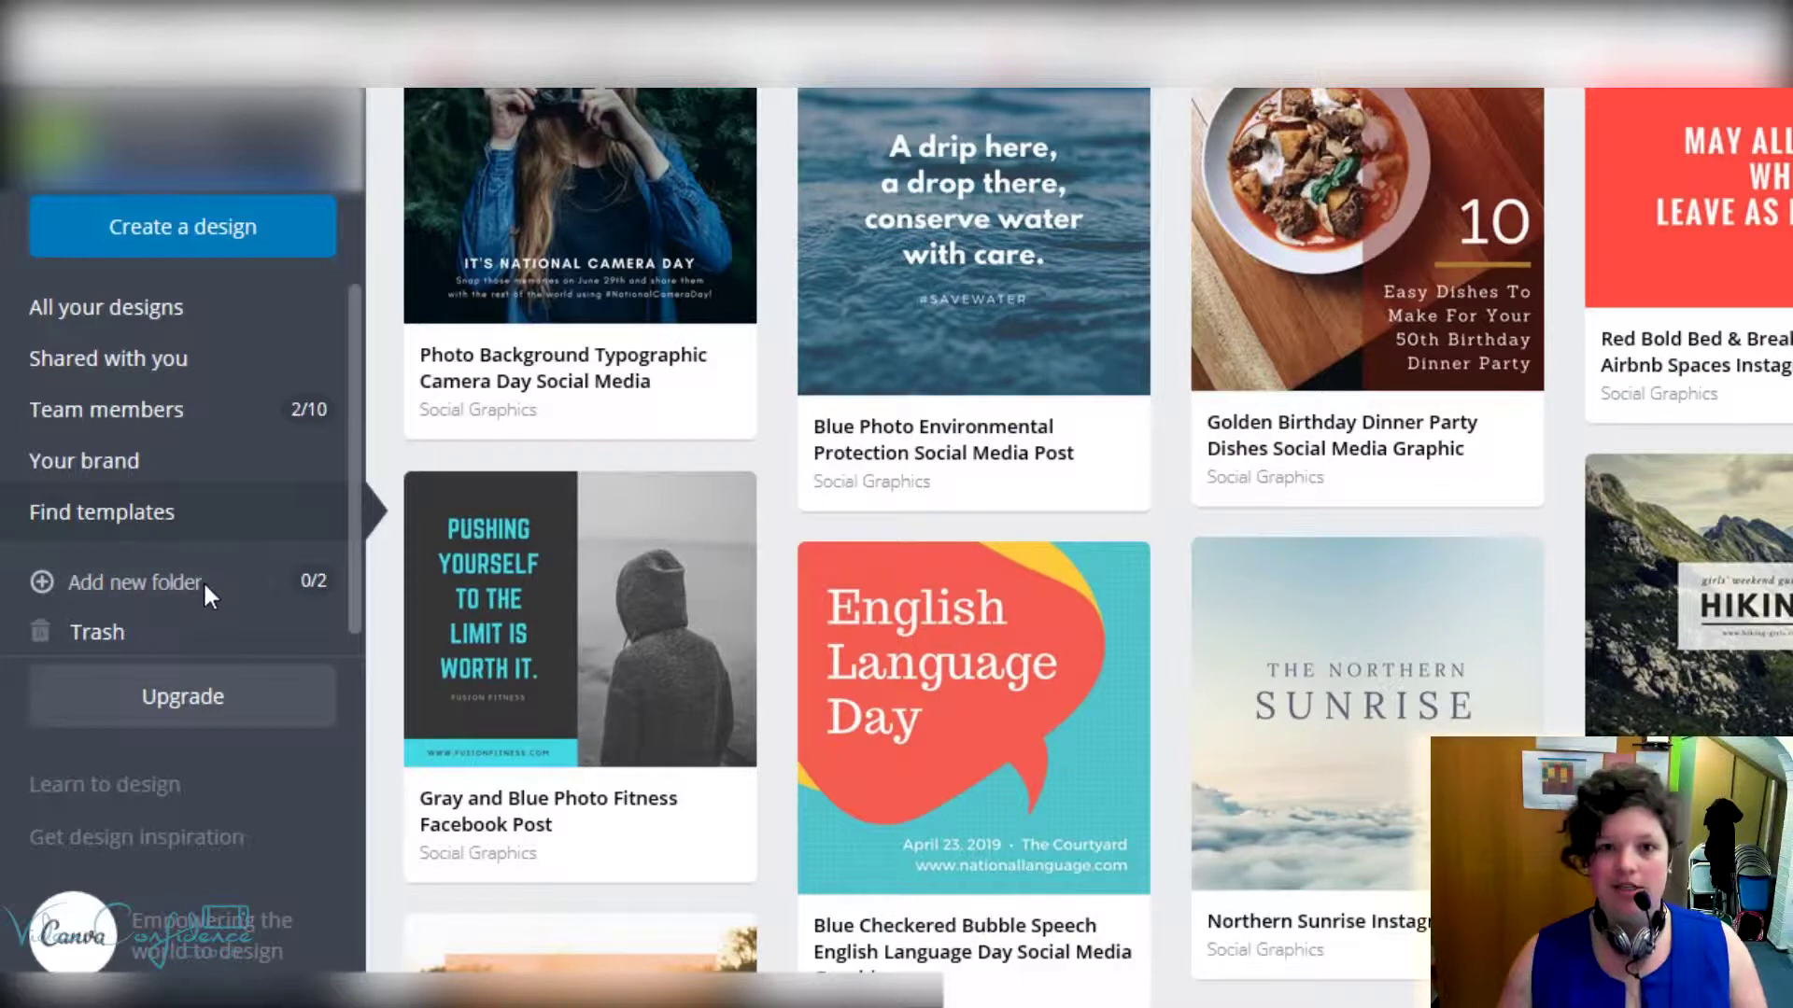
Step: Return to all designs, expand the full list of design types and examine its categories, from social media posts to ads
left_click(228, 323)
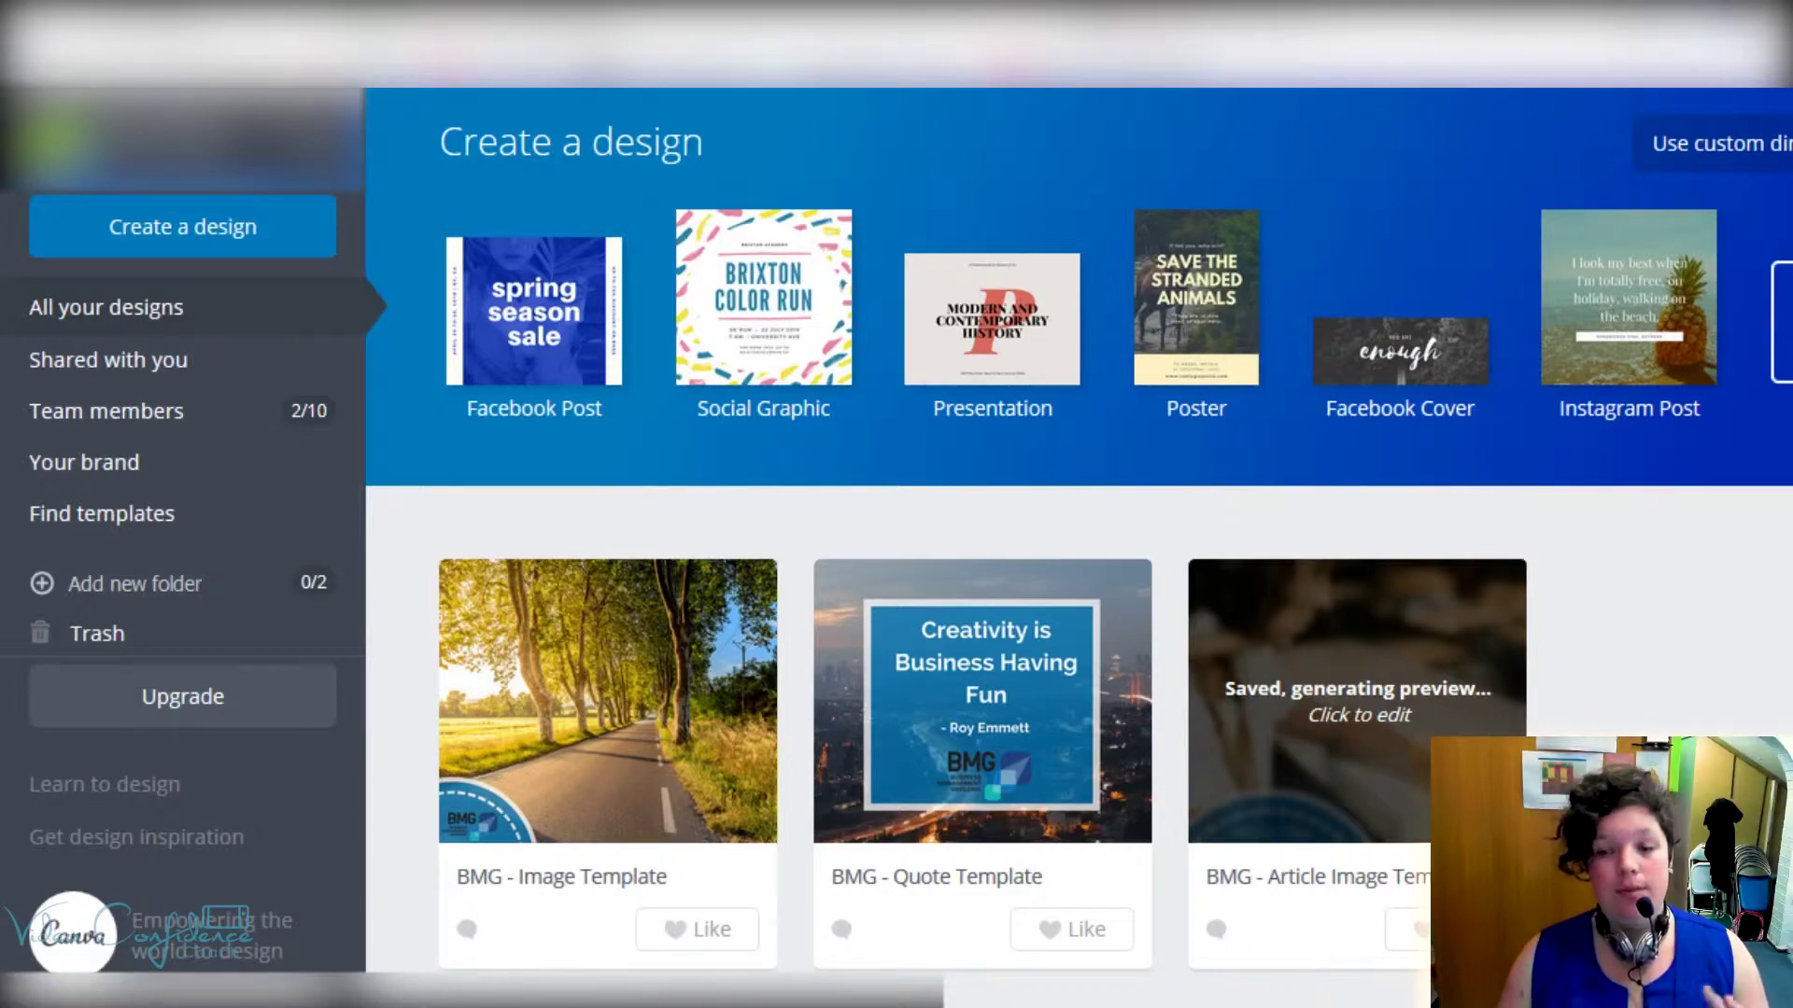
left_click(1782, 323)
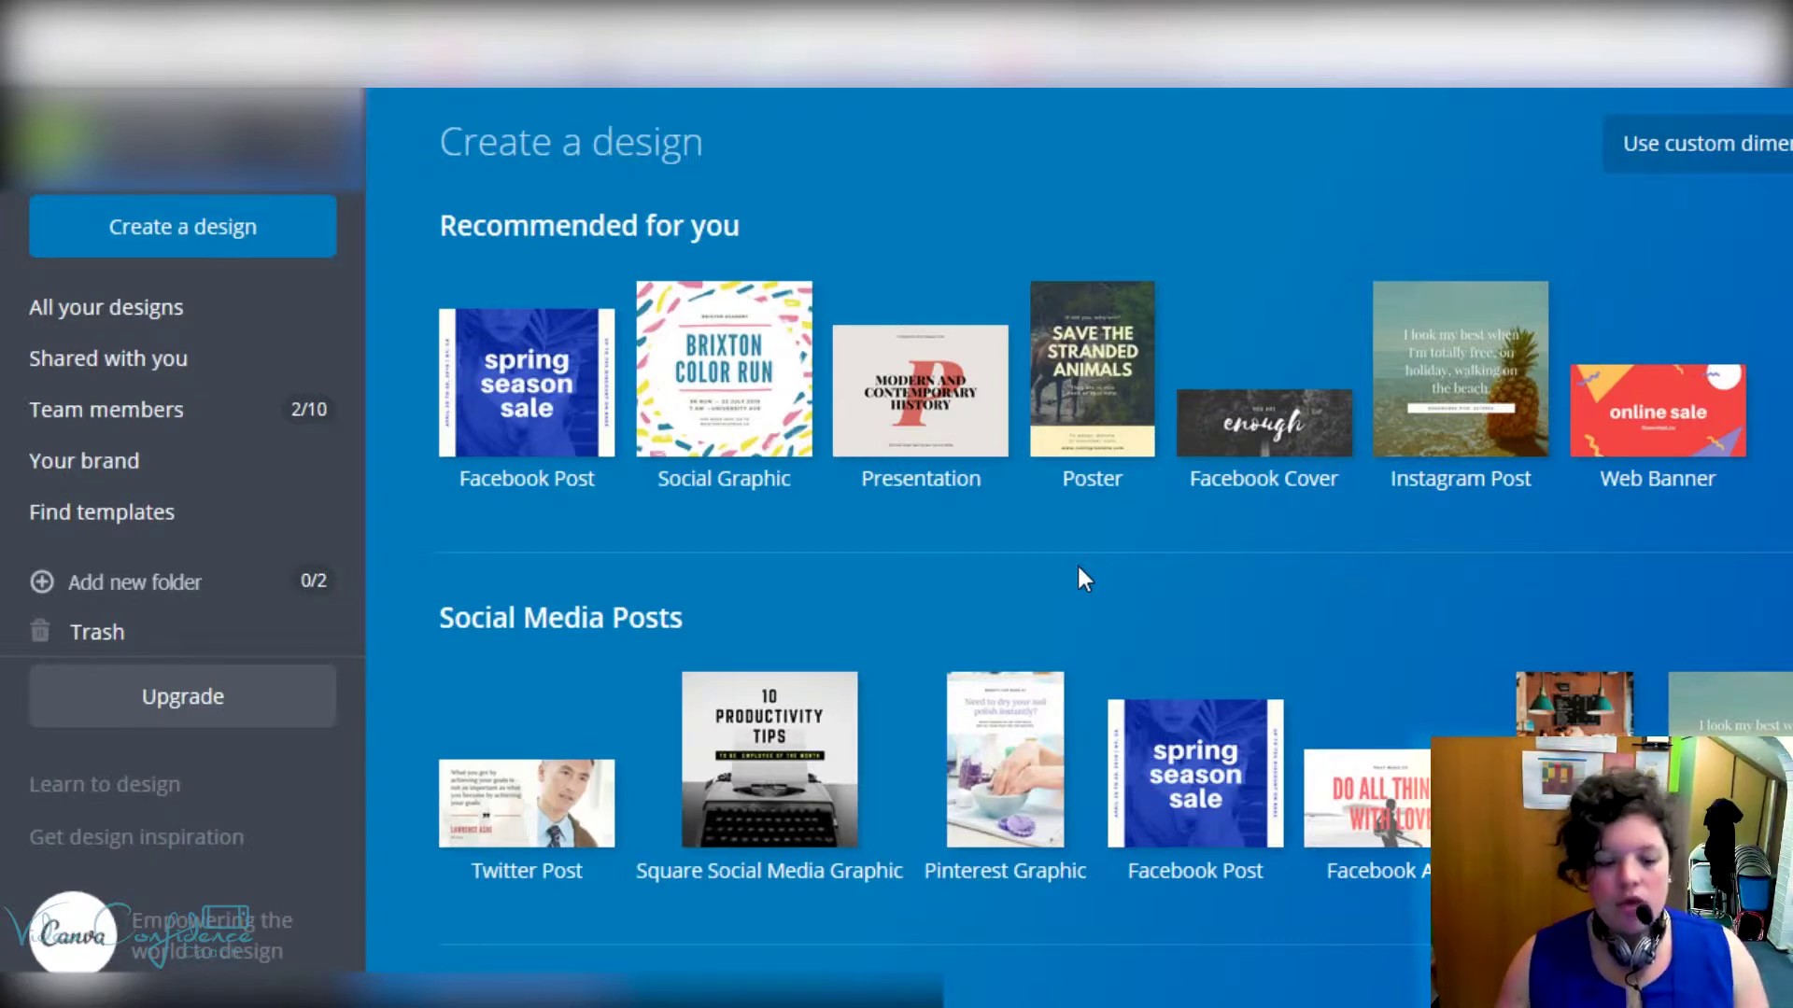
scroll(871, 583, "down", 2)
scroll(873, 593, "down", 2)
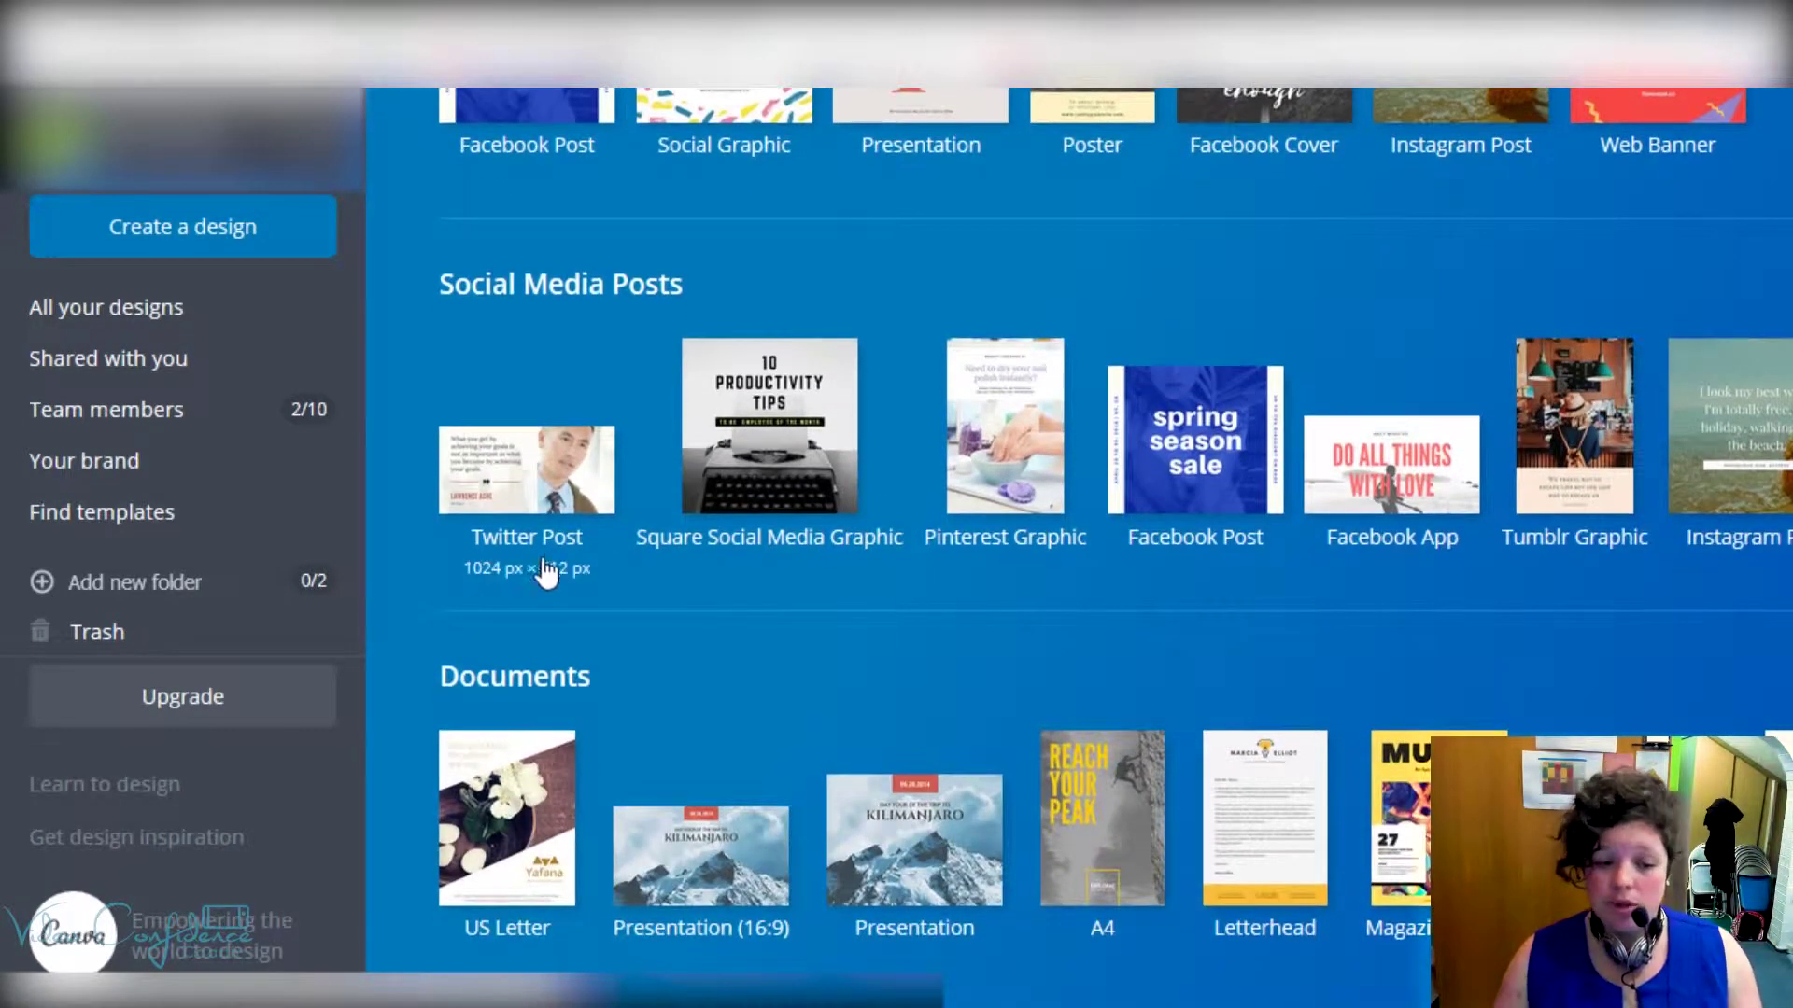
scroll(544, 572, "down", 7)
scroll(417, 587, "down", 4)
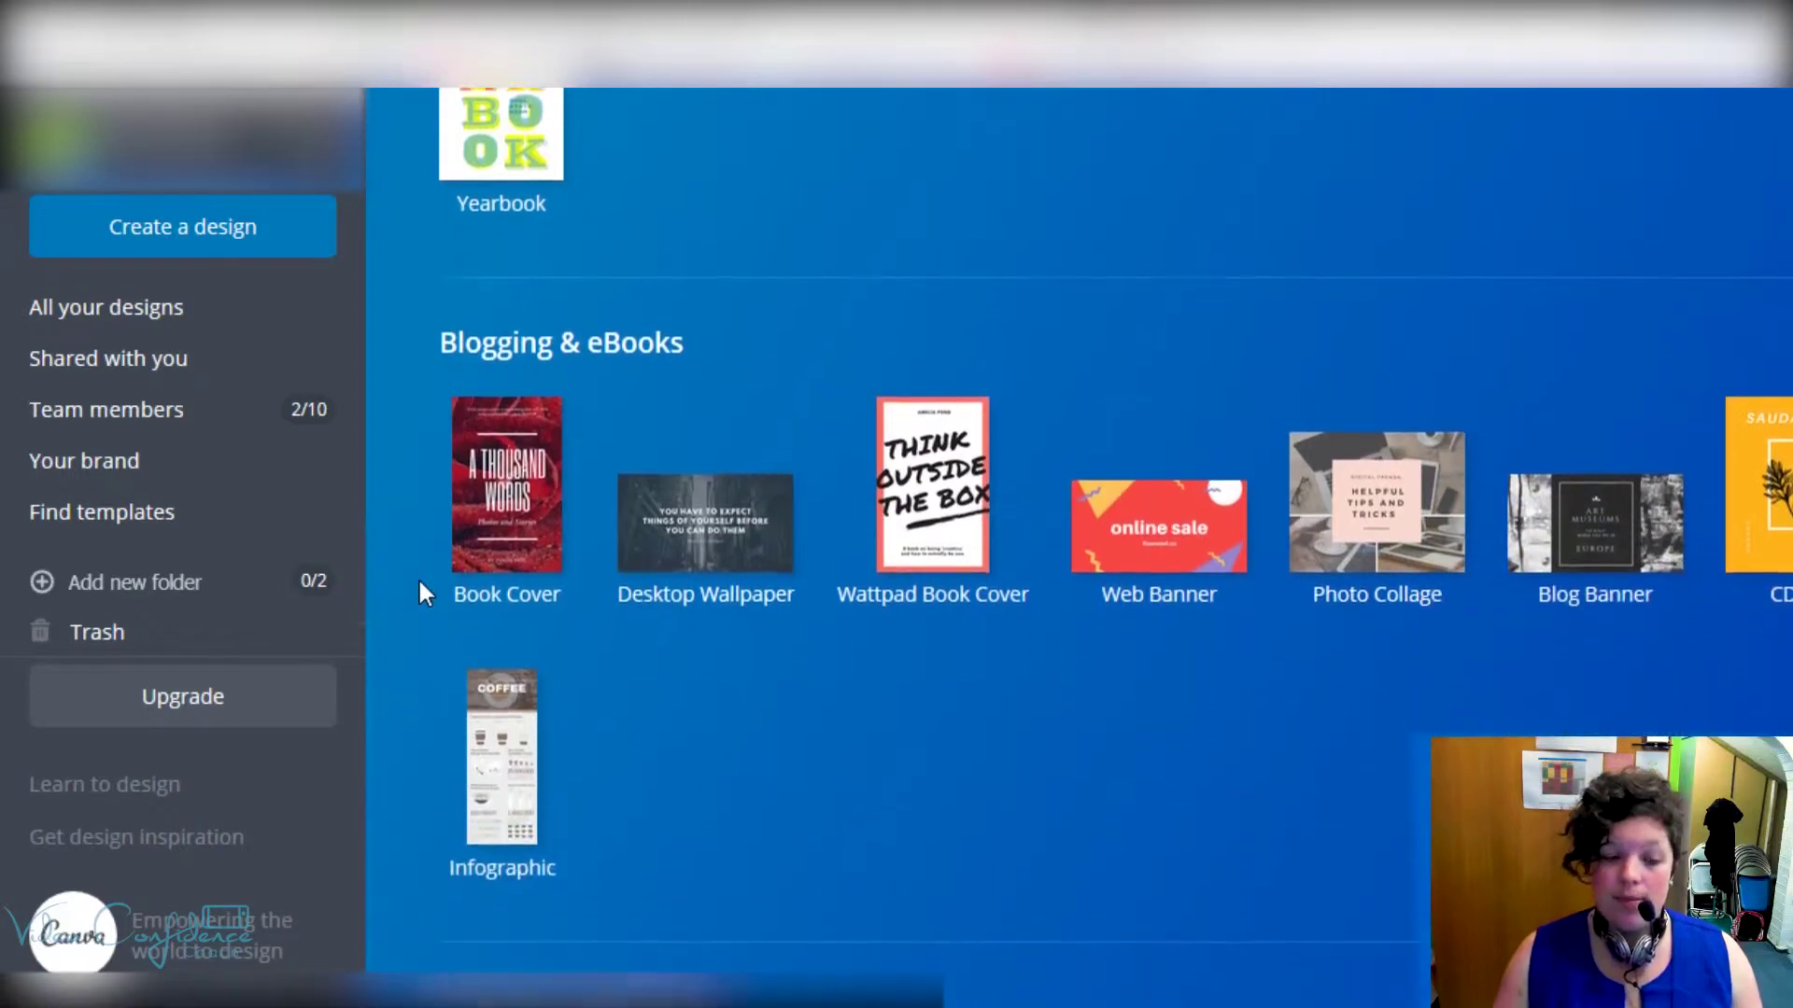
scroll(420, 583, "down", 5)
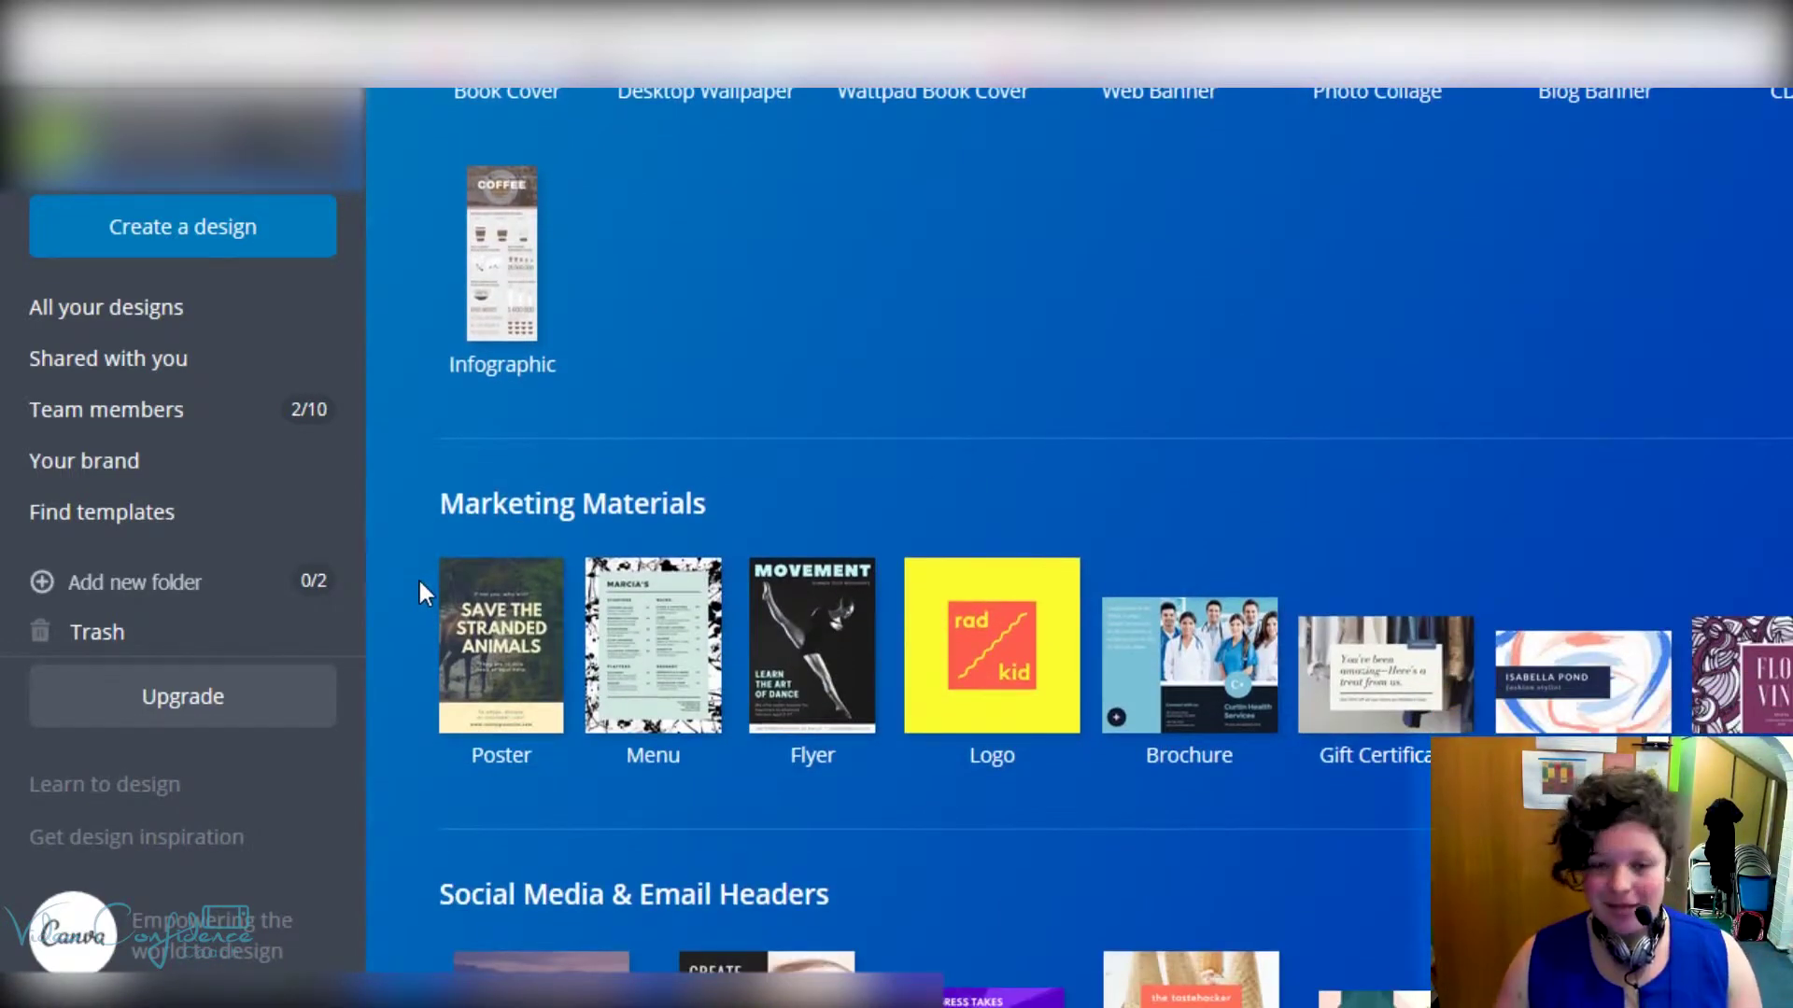
scroll(419, 582, "down", 5)
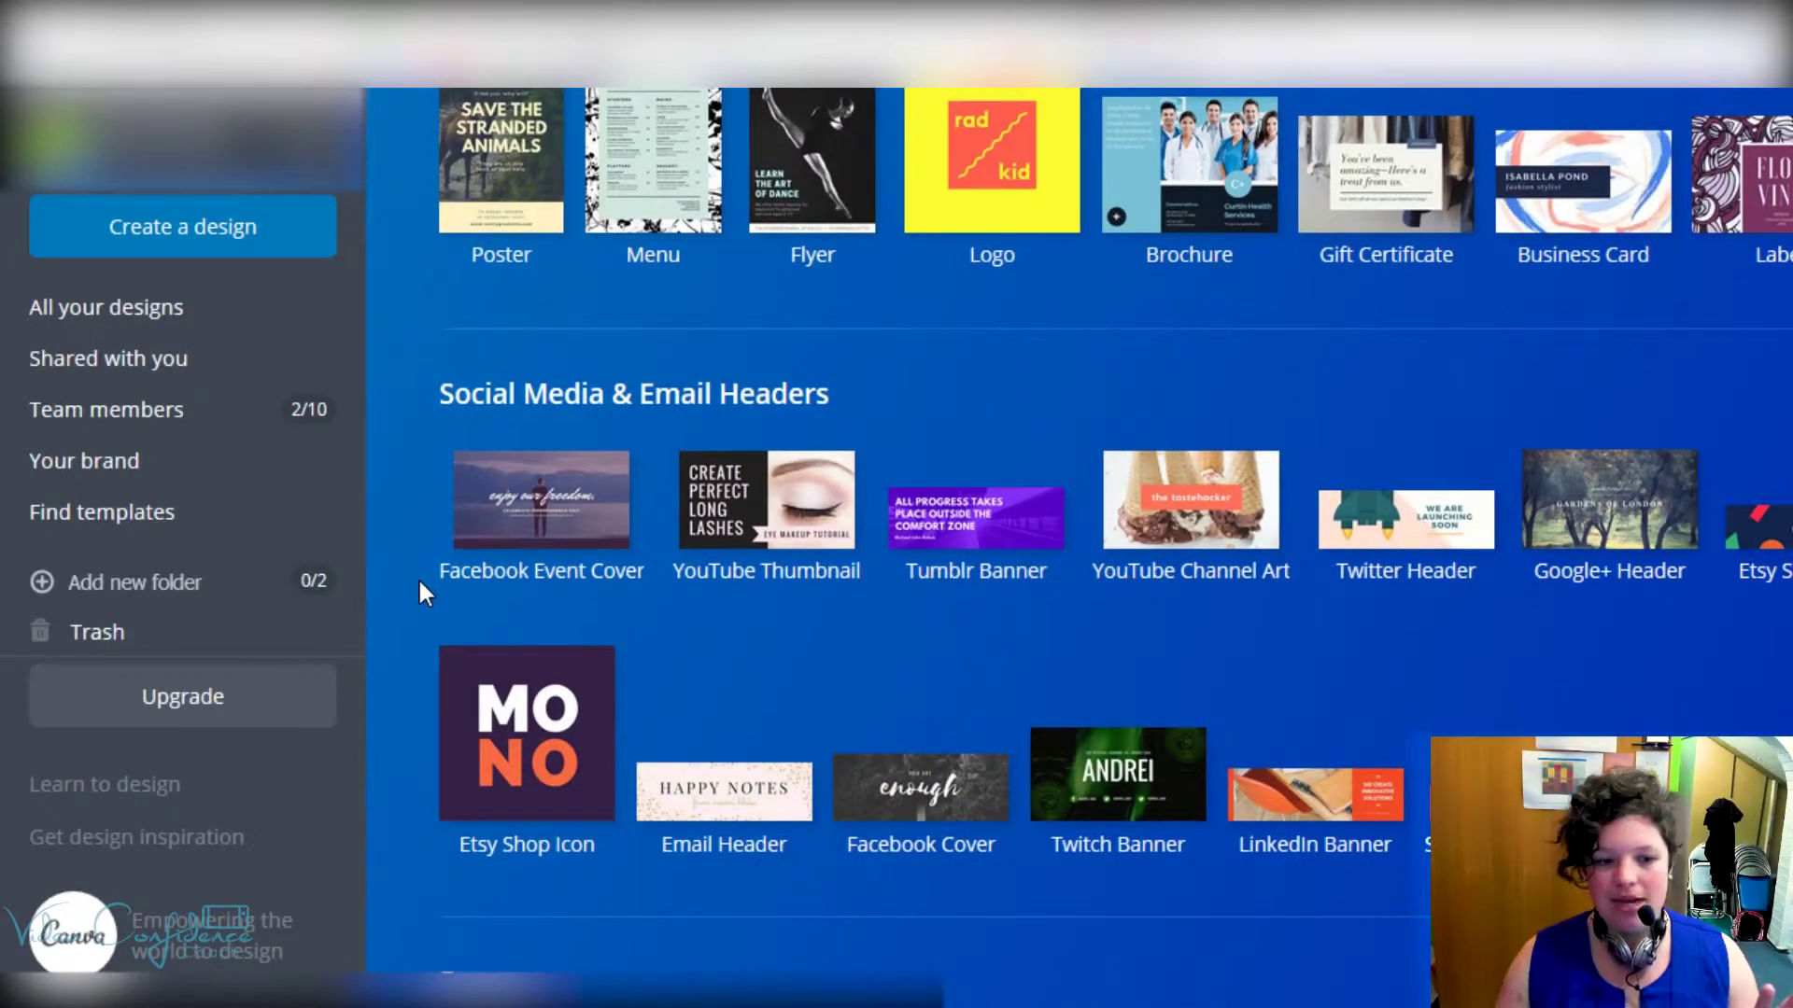
scroll(420, 590, "down", 8)
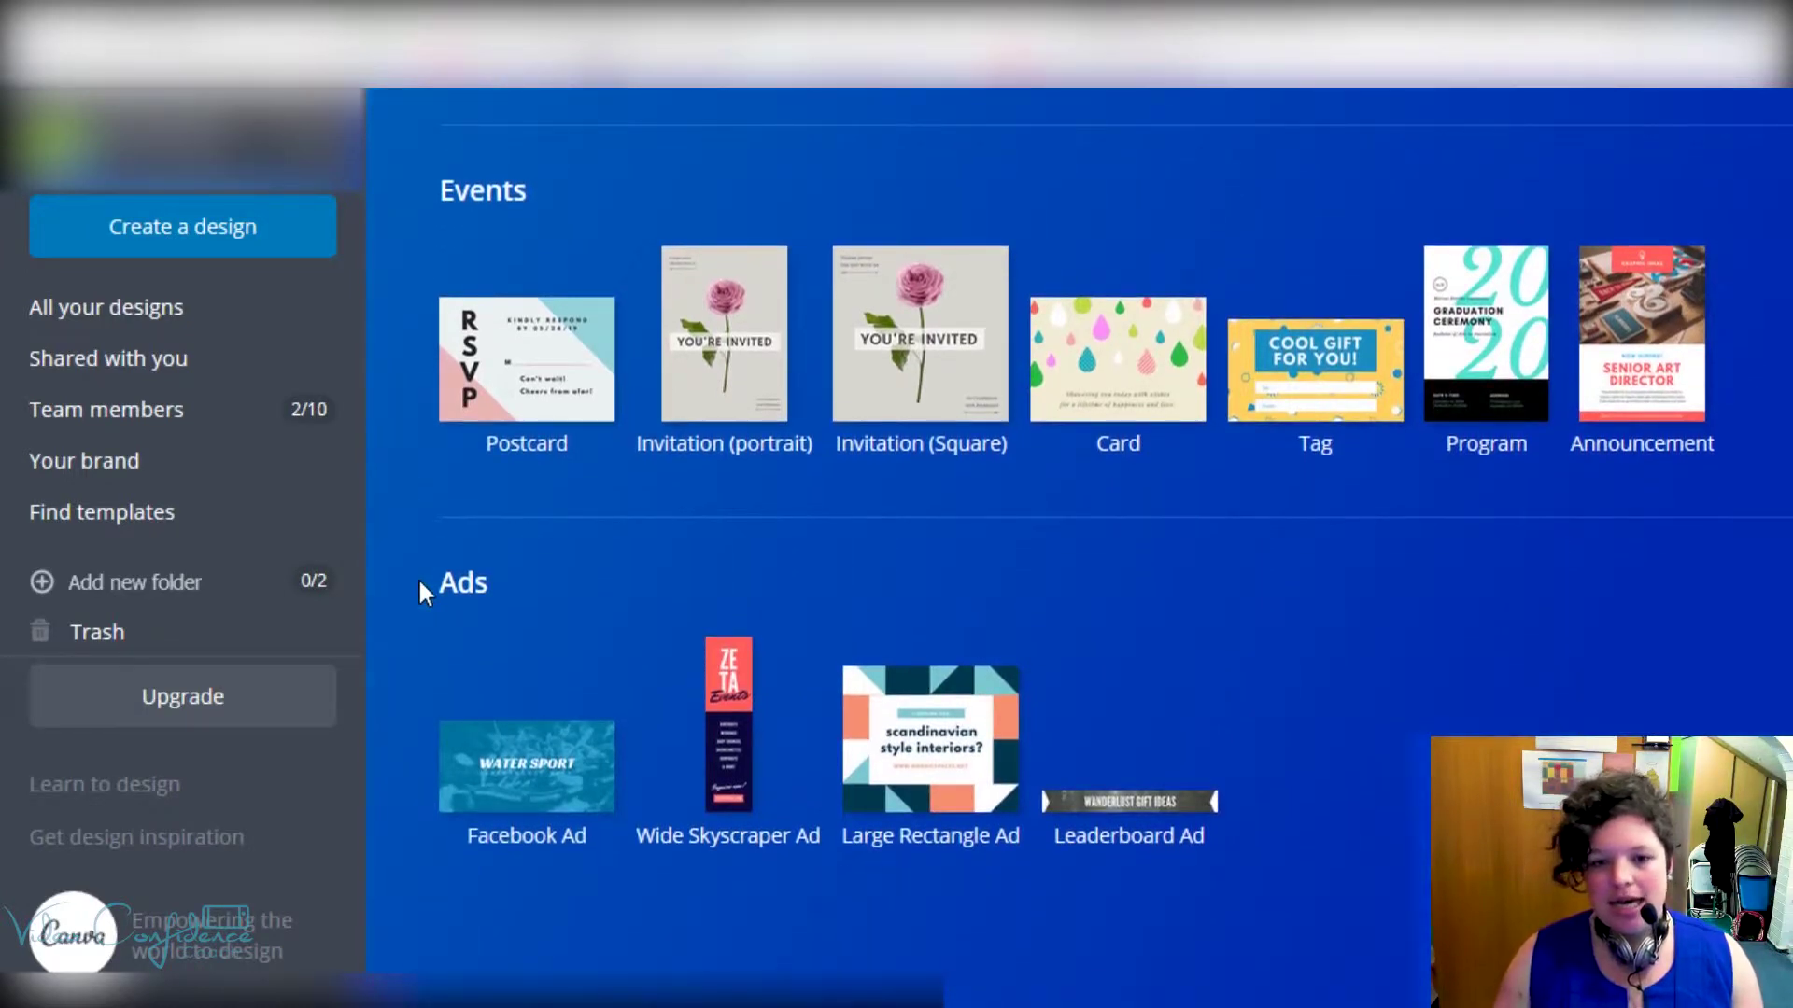
scroll(419, 583, "up", 2)
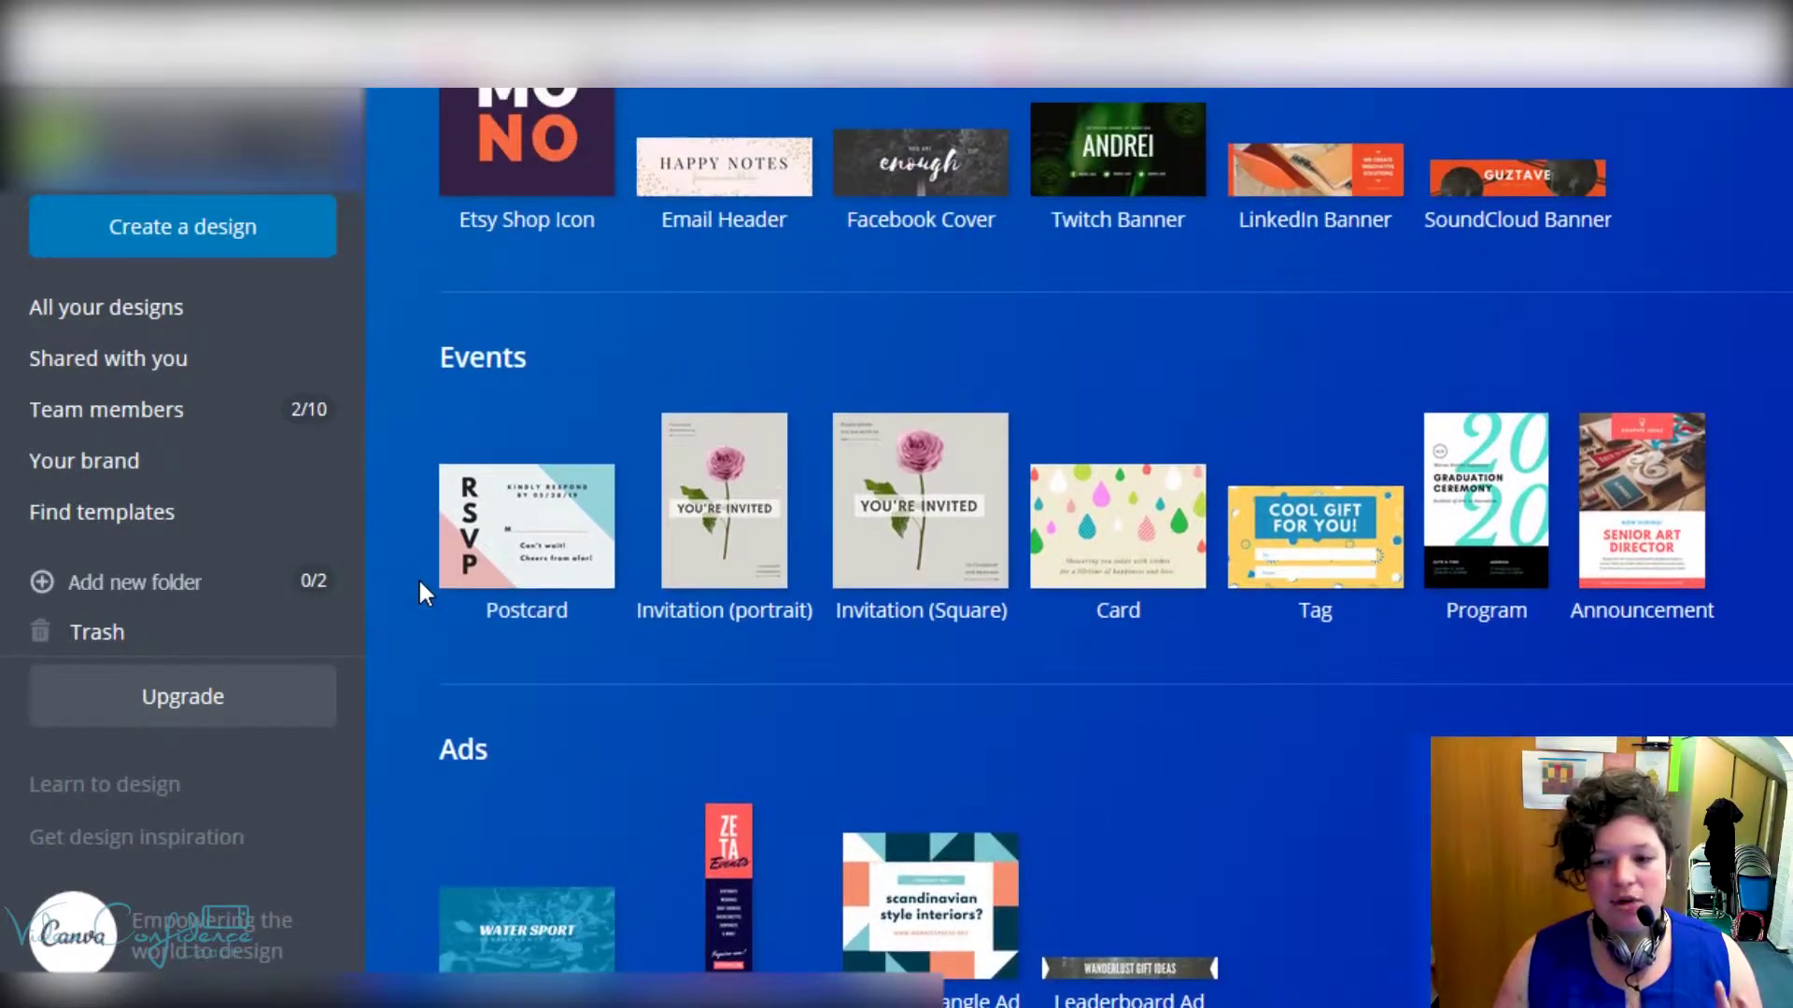
scroll(420, 582, "up", 5)
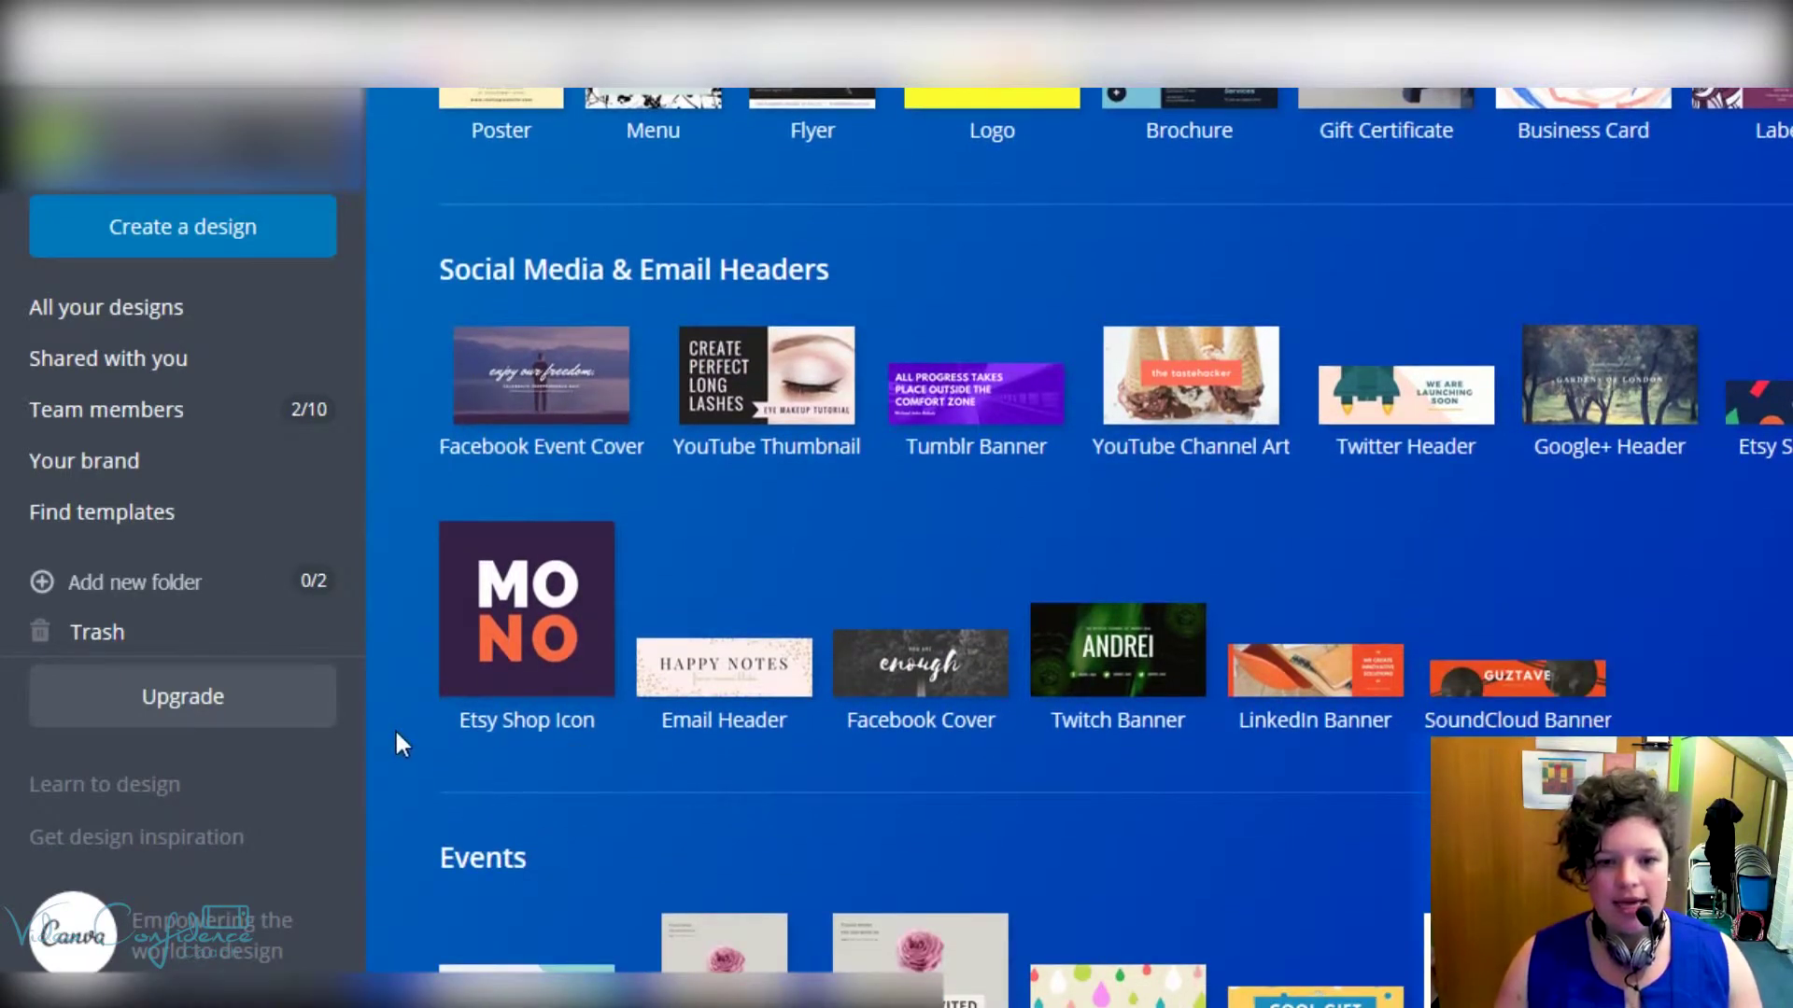
scroll(396, 733, "up", 4)
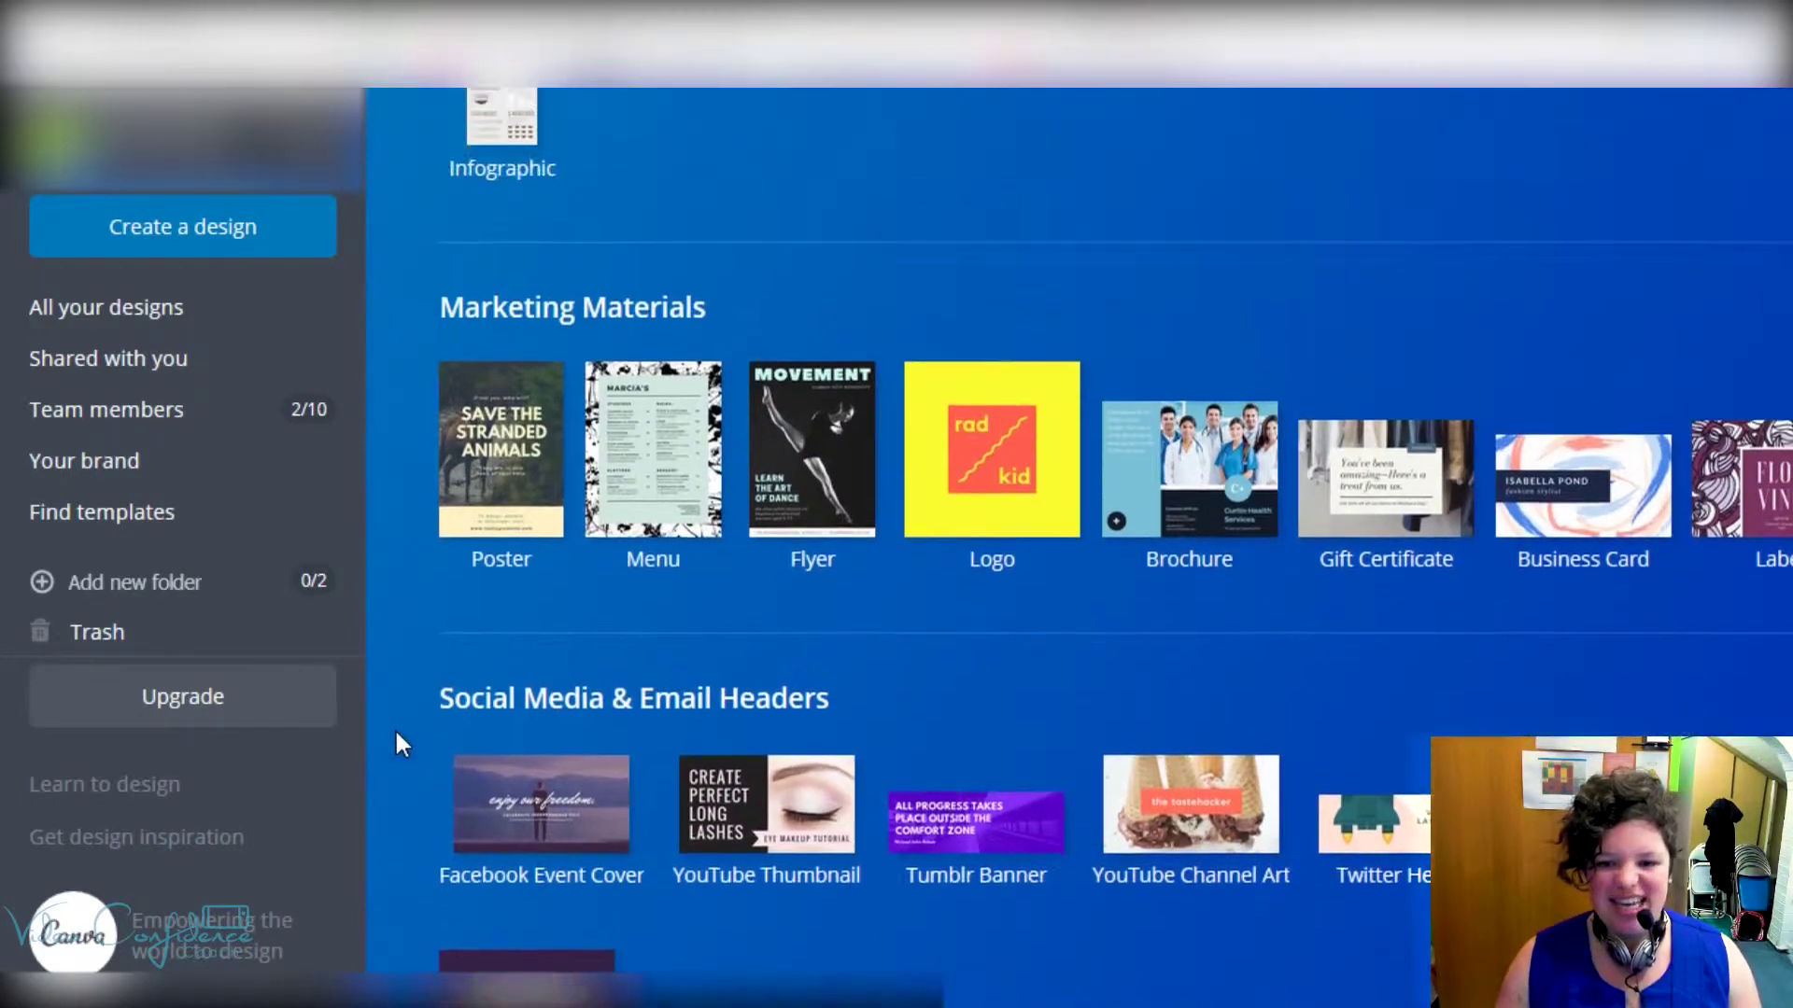
scroll(397, 734, "up", 7)
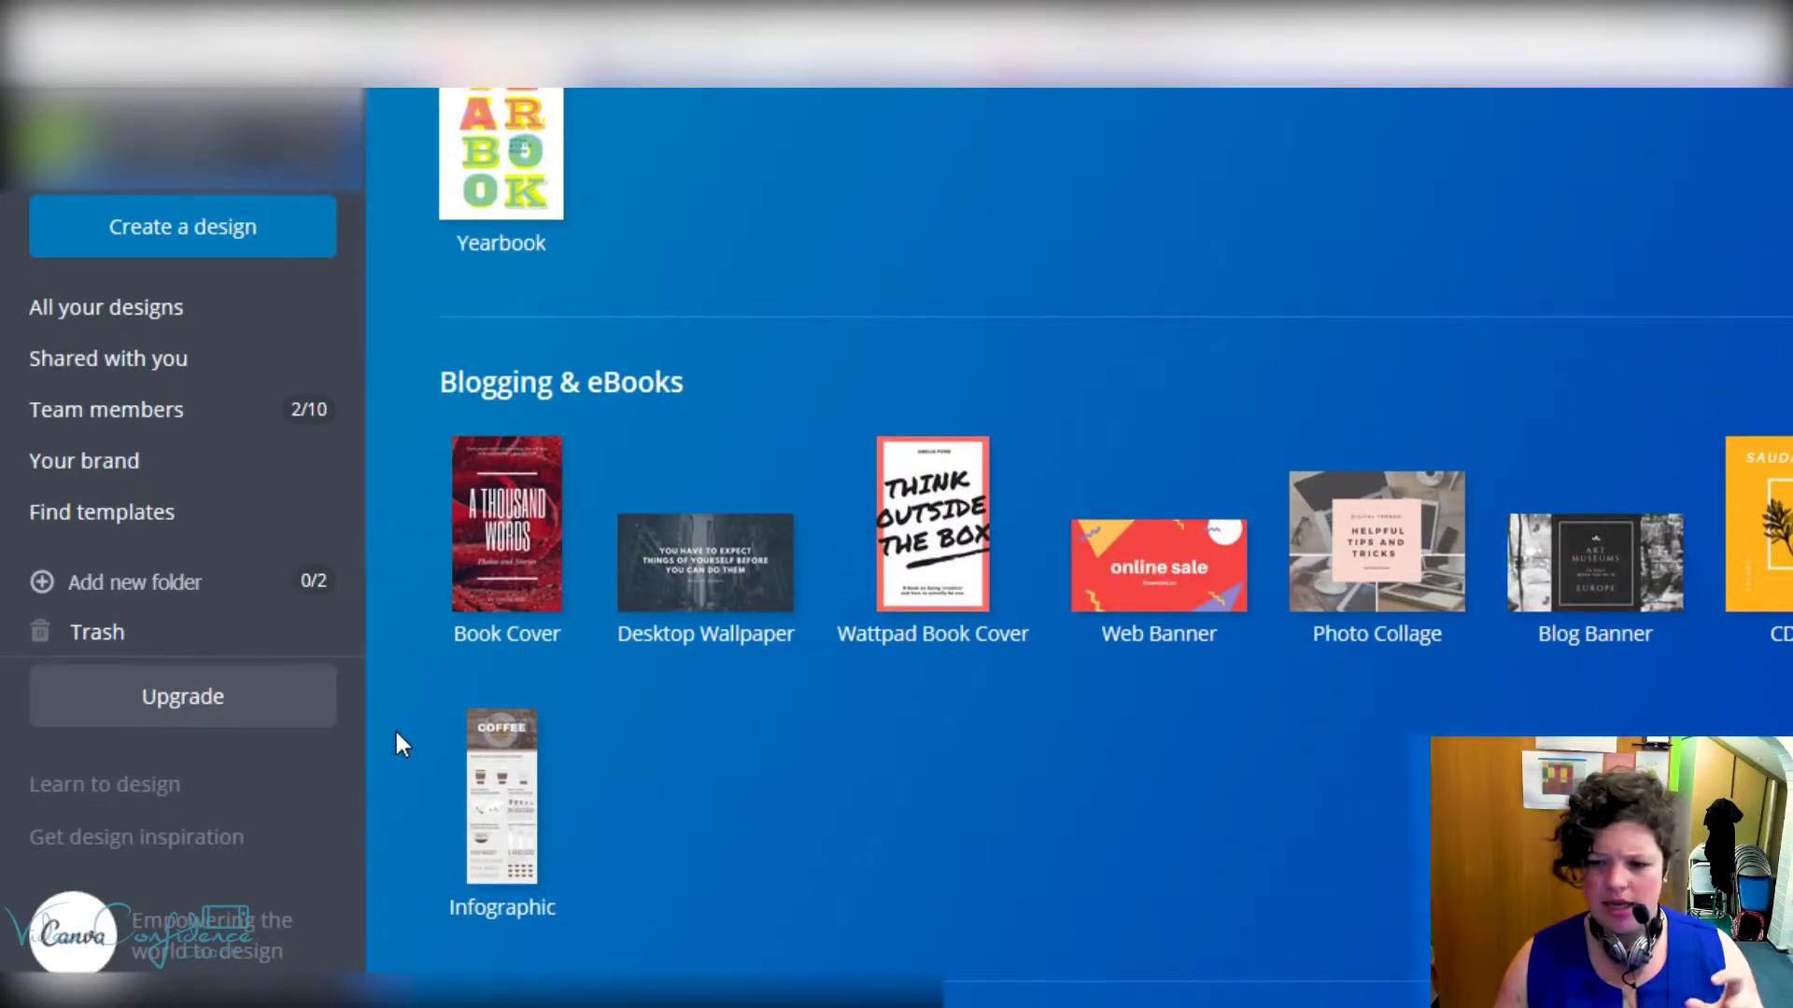
scroll(396, 734, "up", 8)
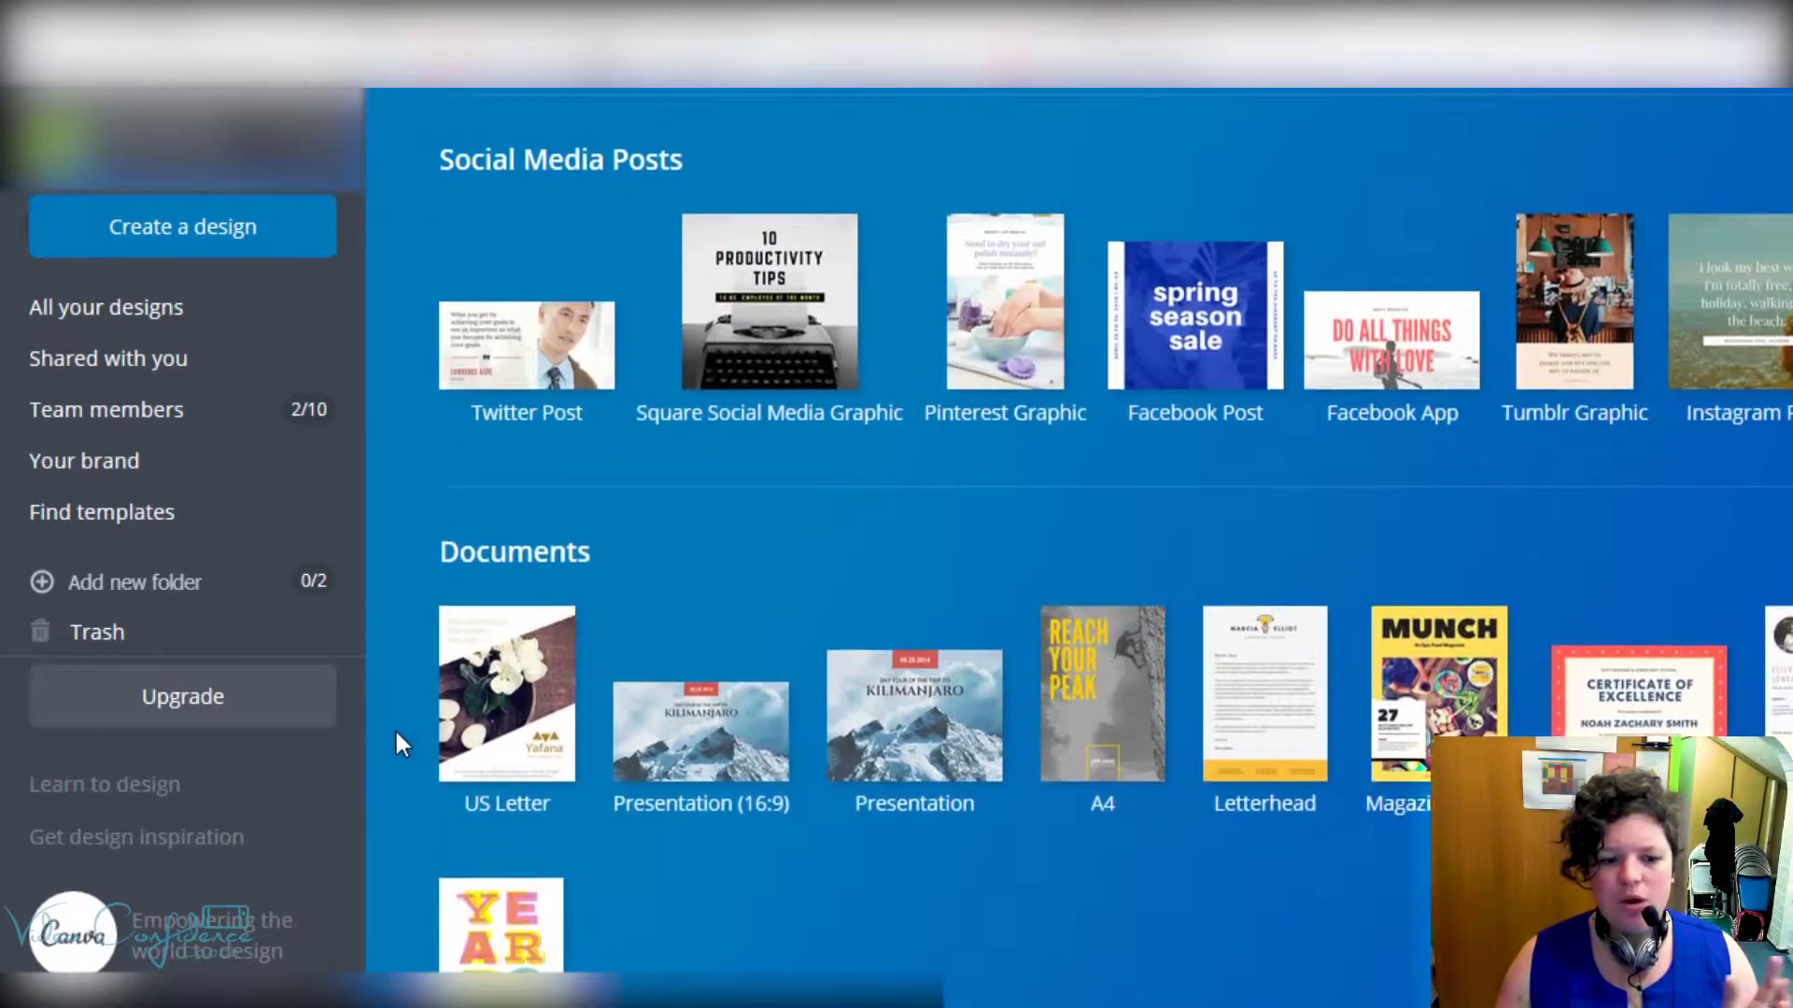
scroll(400, 744, "down", 2)
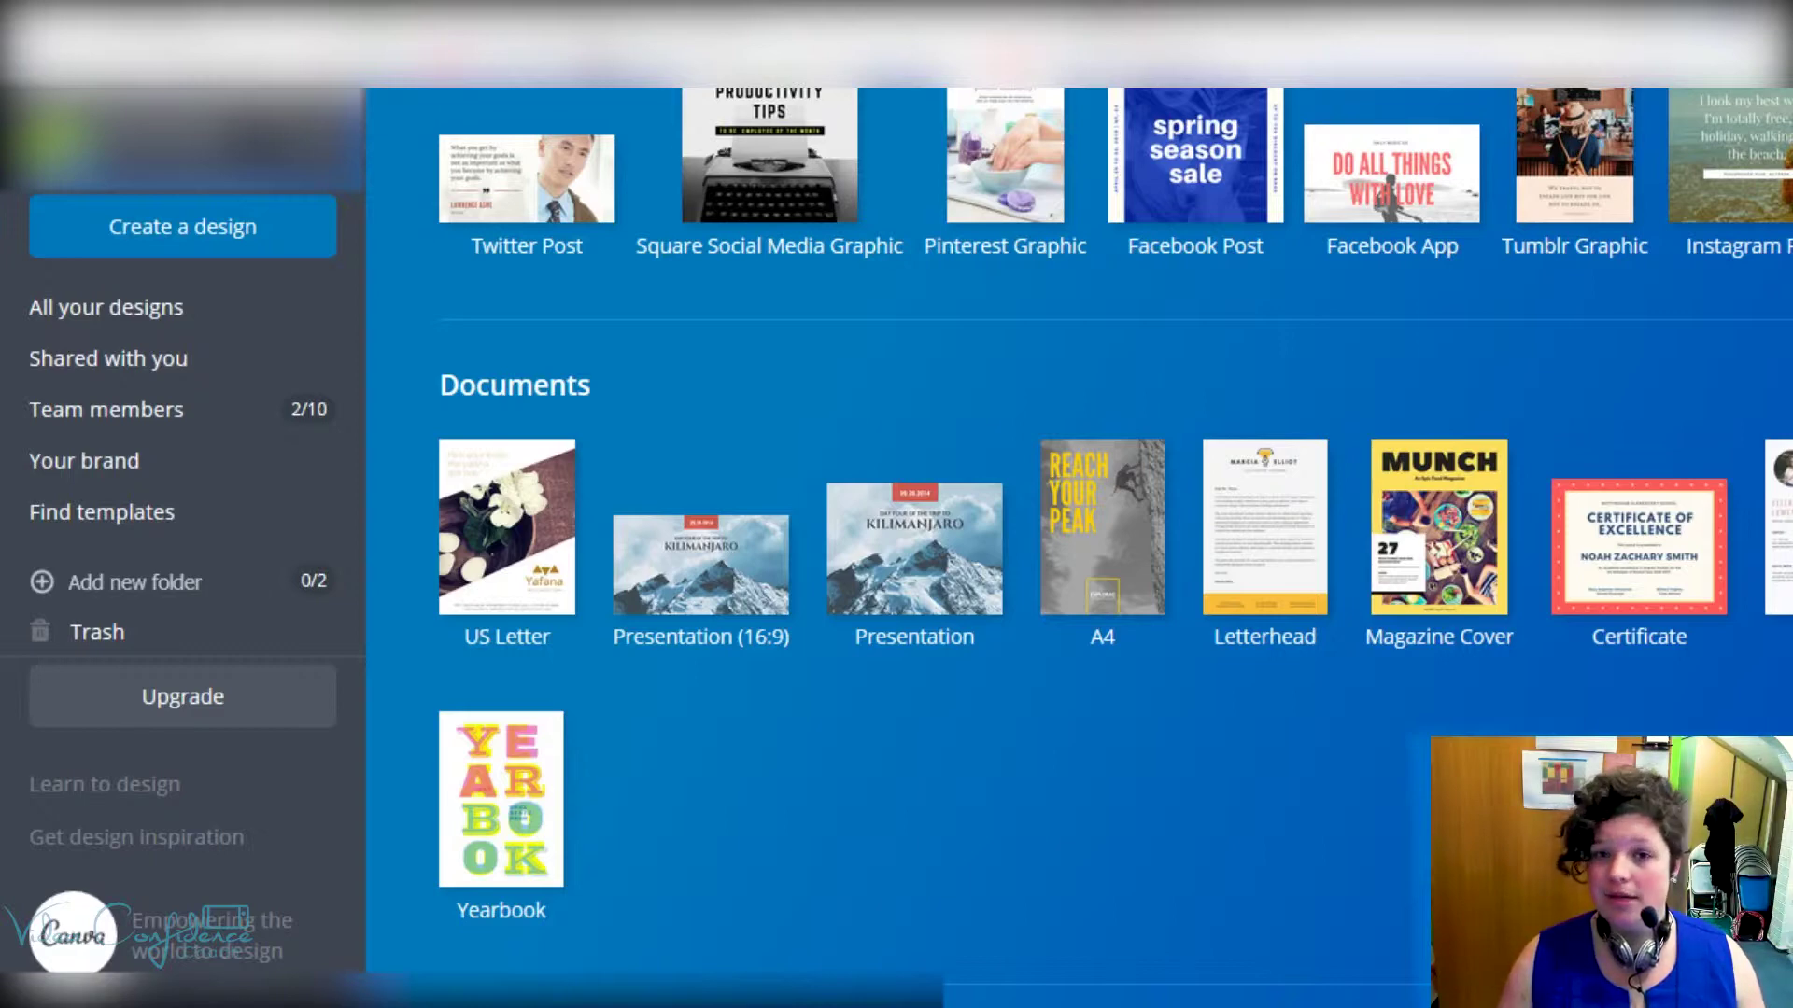
Step: Go back to the overview of all designs and look over the saved BMG templates
left_click(105, 307)
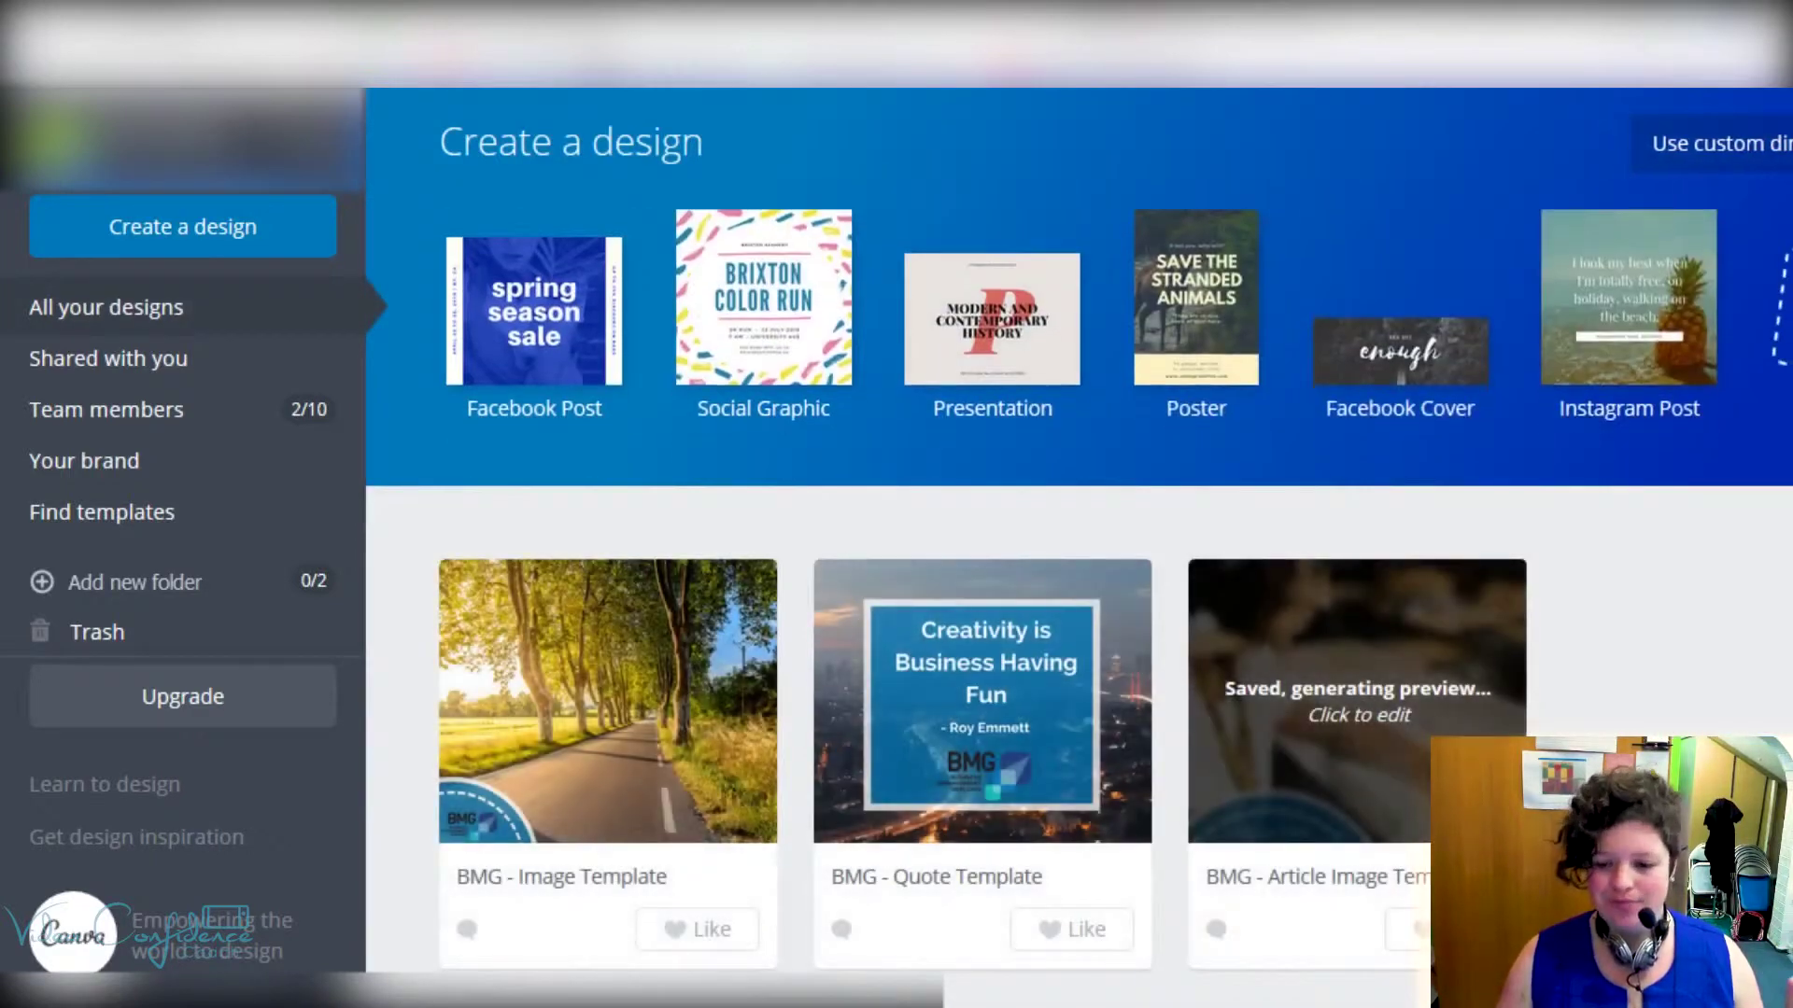
scroll(1703, 714, "down", 1)
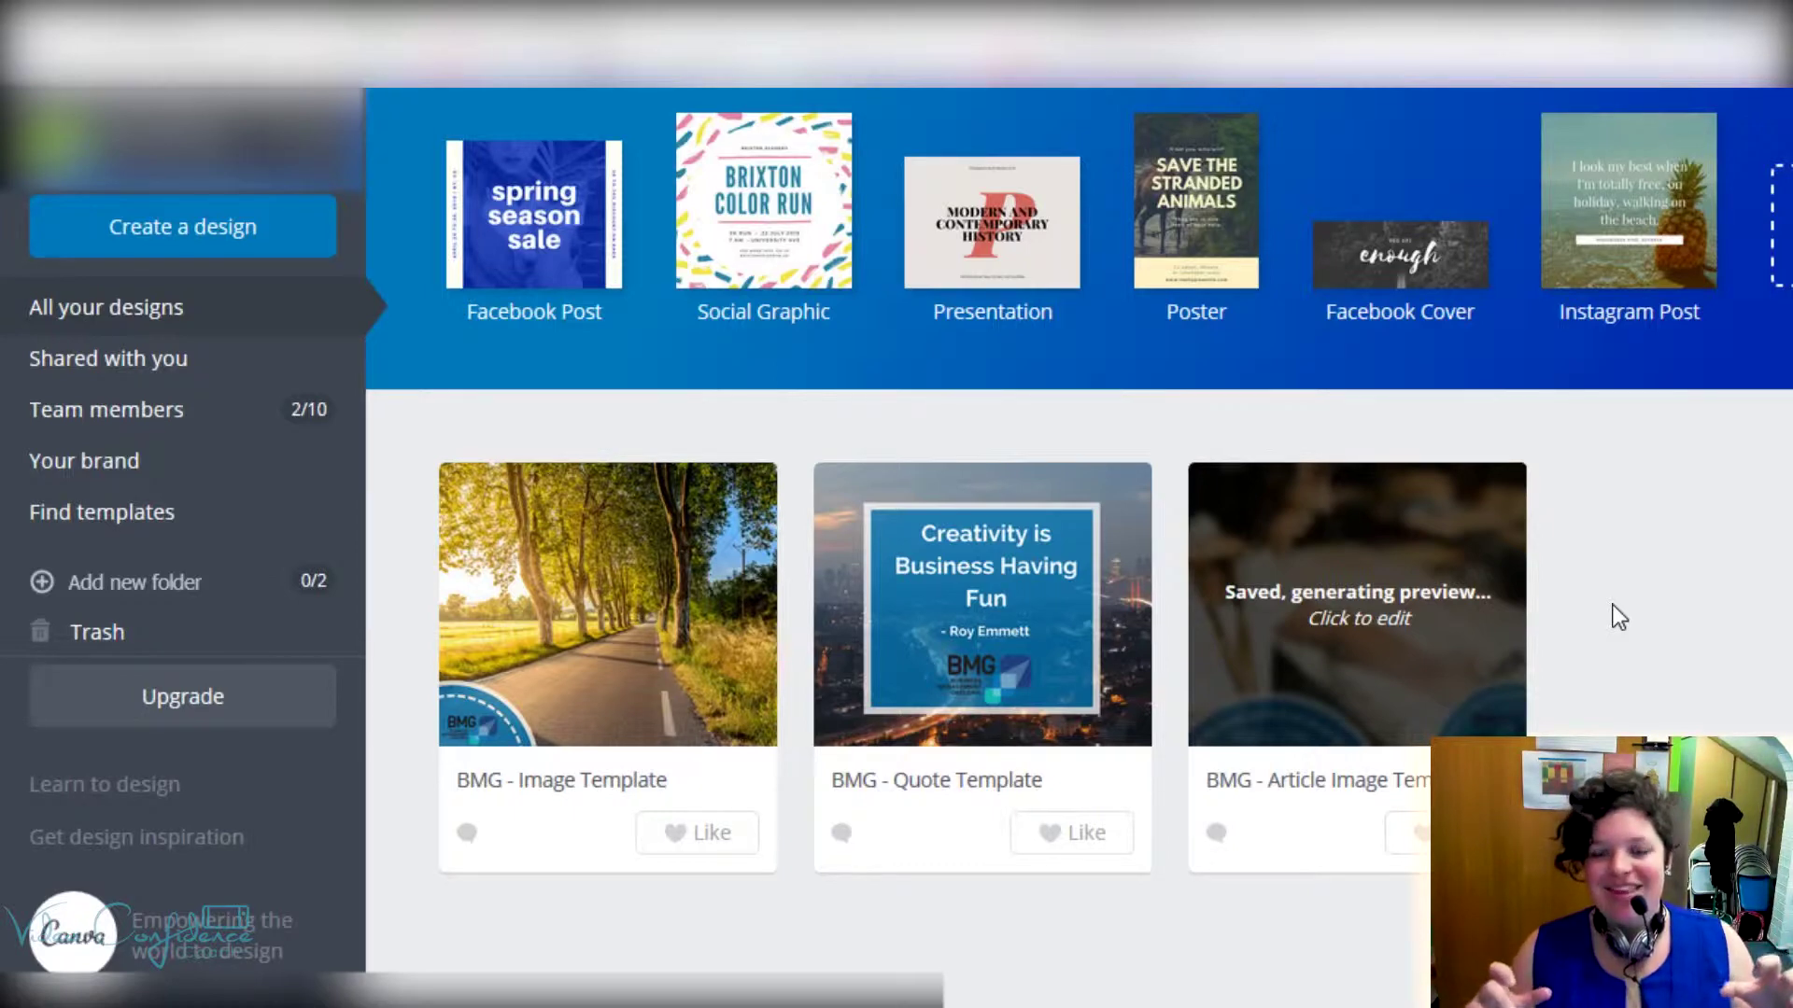
scroll(1644, 672, "up", 1)
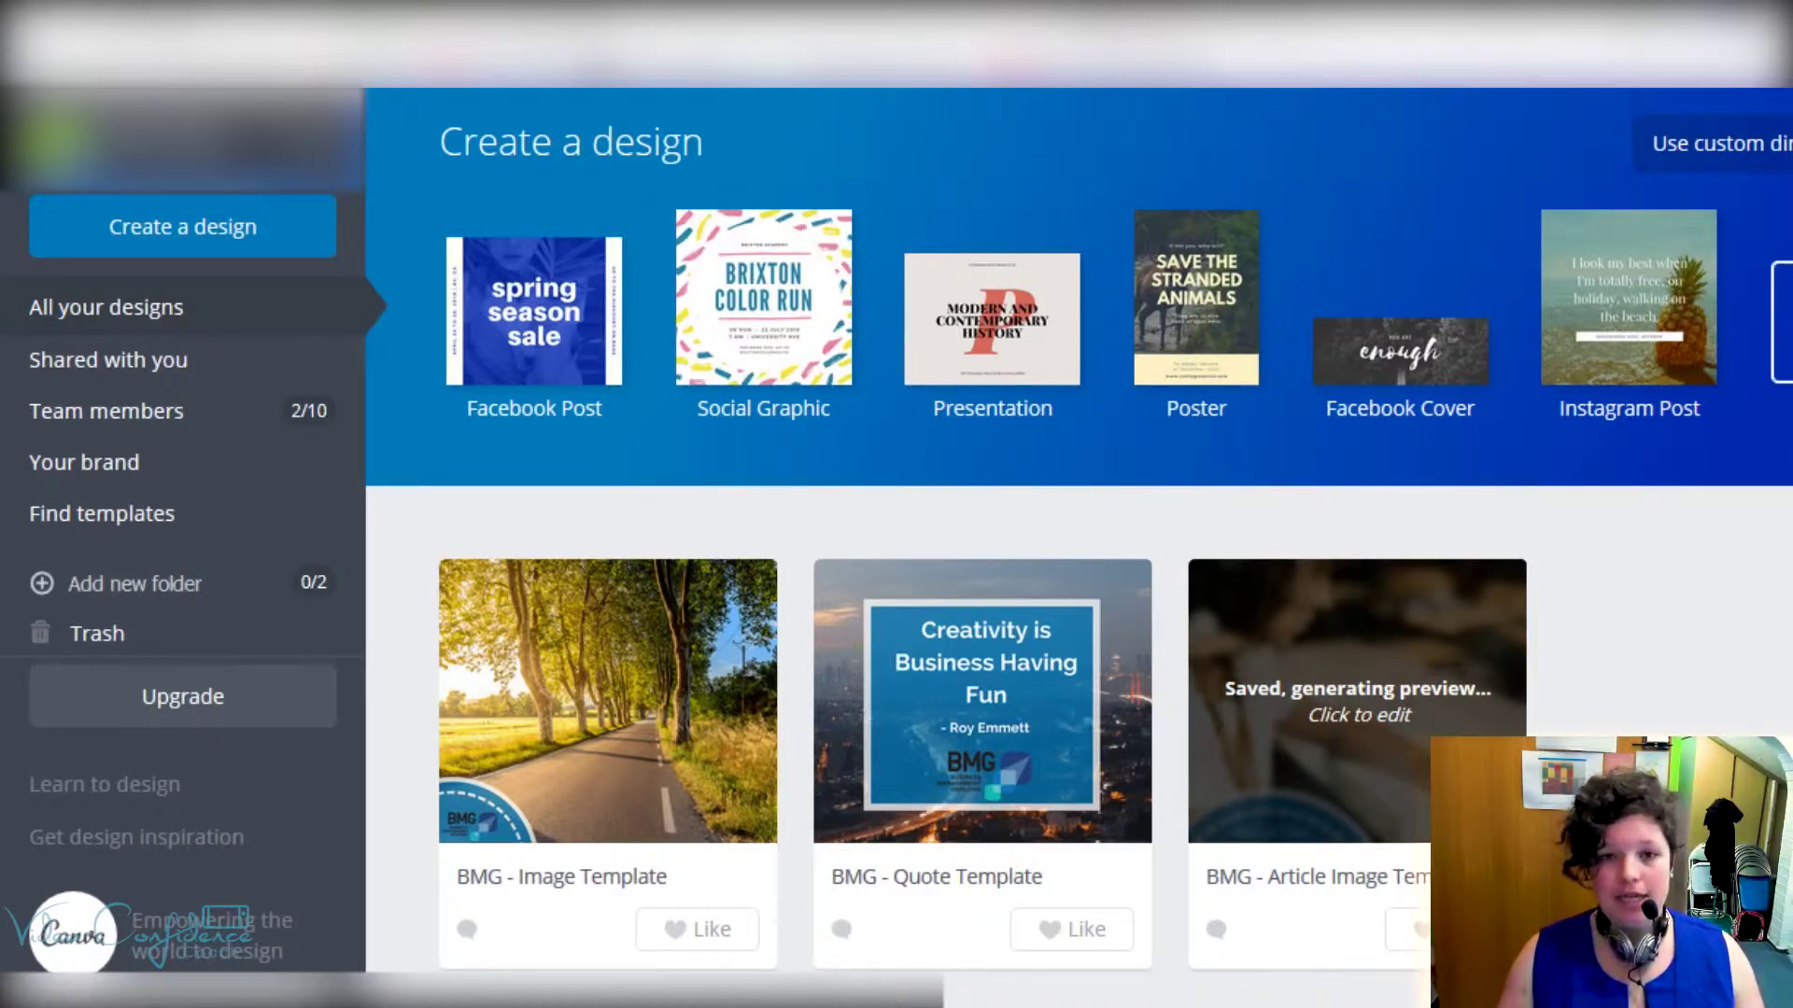
Step: Create a blank YouTube Thumbnail design from the Social Media & Email Headers category
left_click(1781, 322)
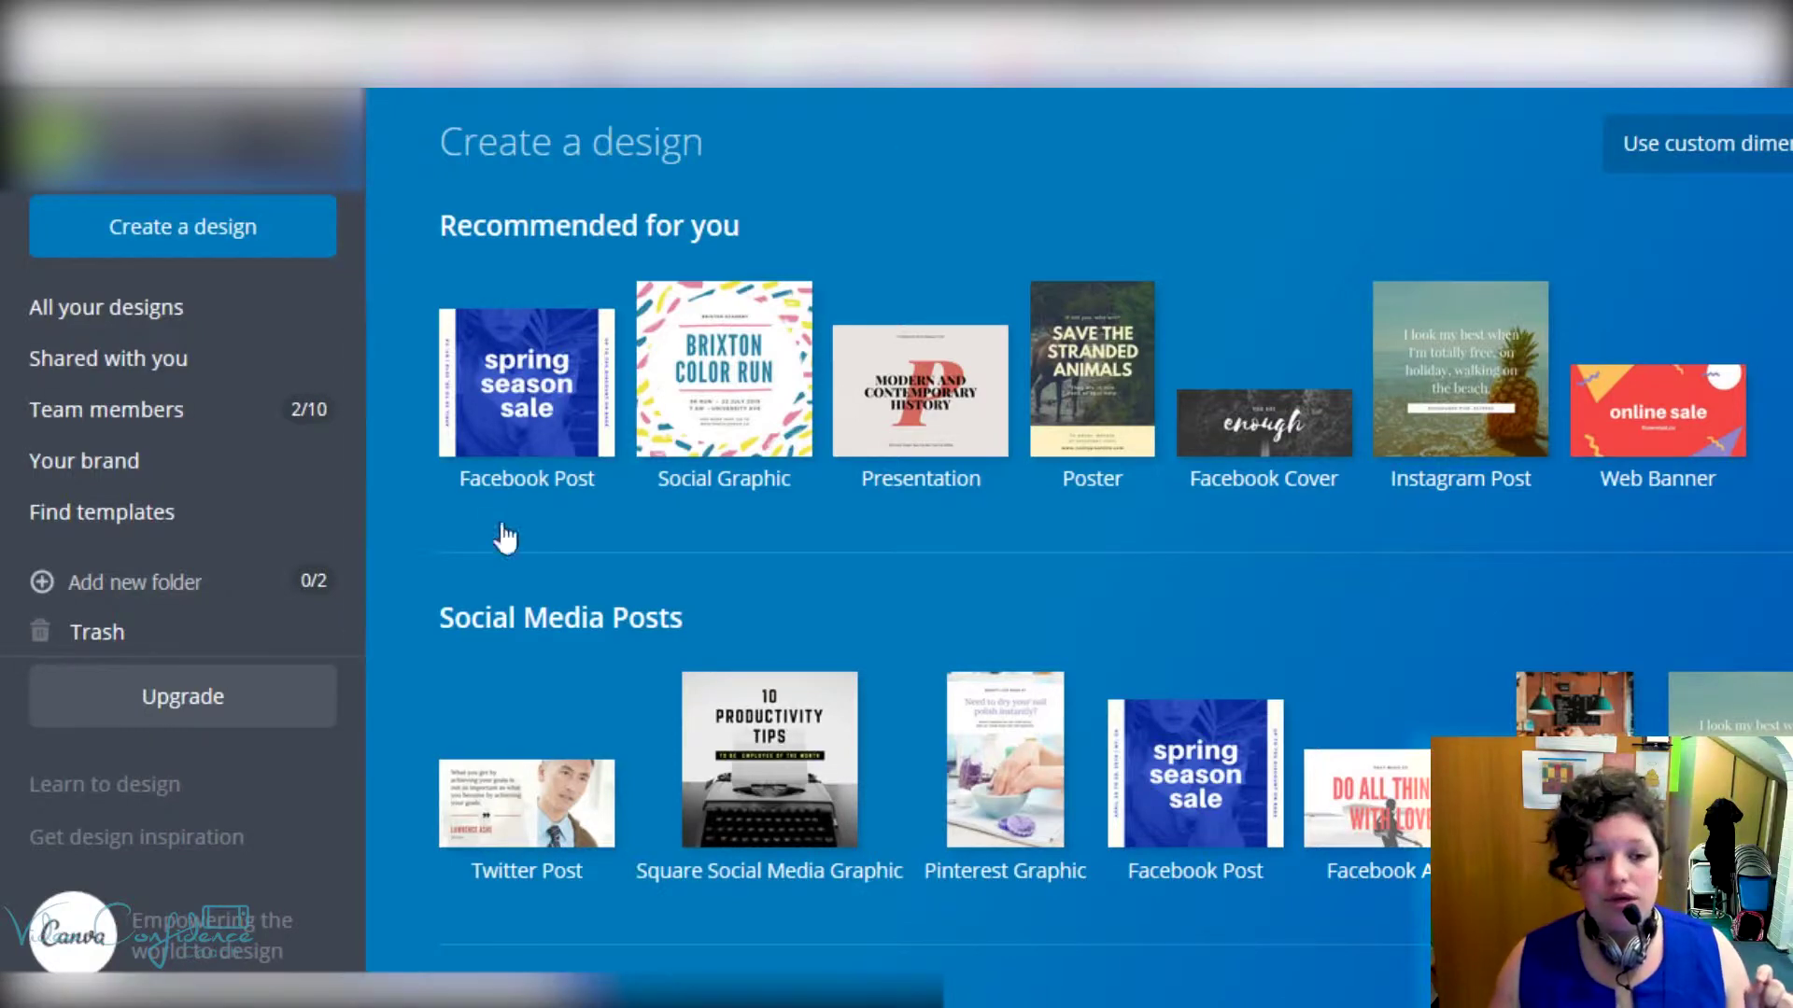
scroll(416, 509, "down", 3)
scroll(409, 496, "down", 15)
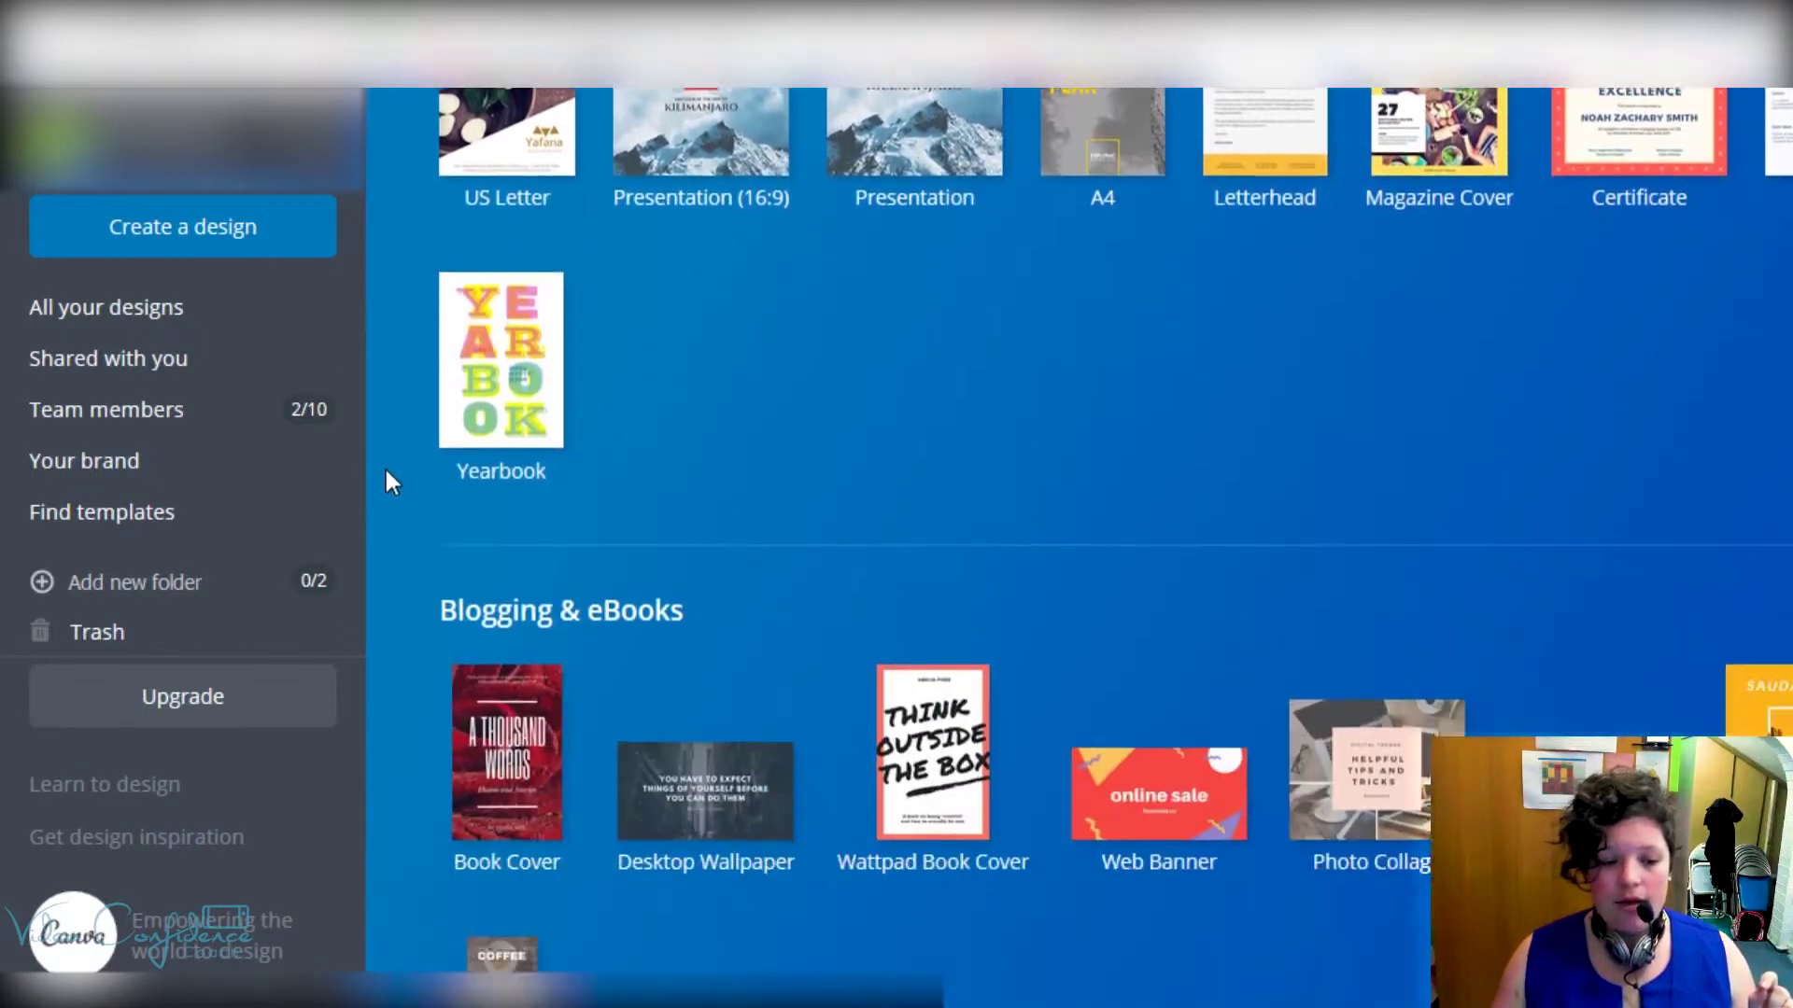
scroll(388, 479, "down", 6)
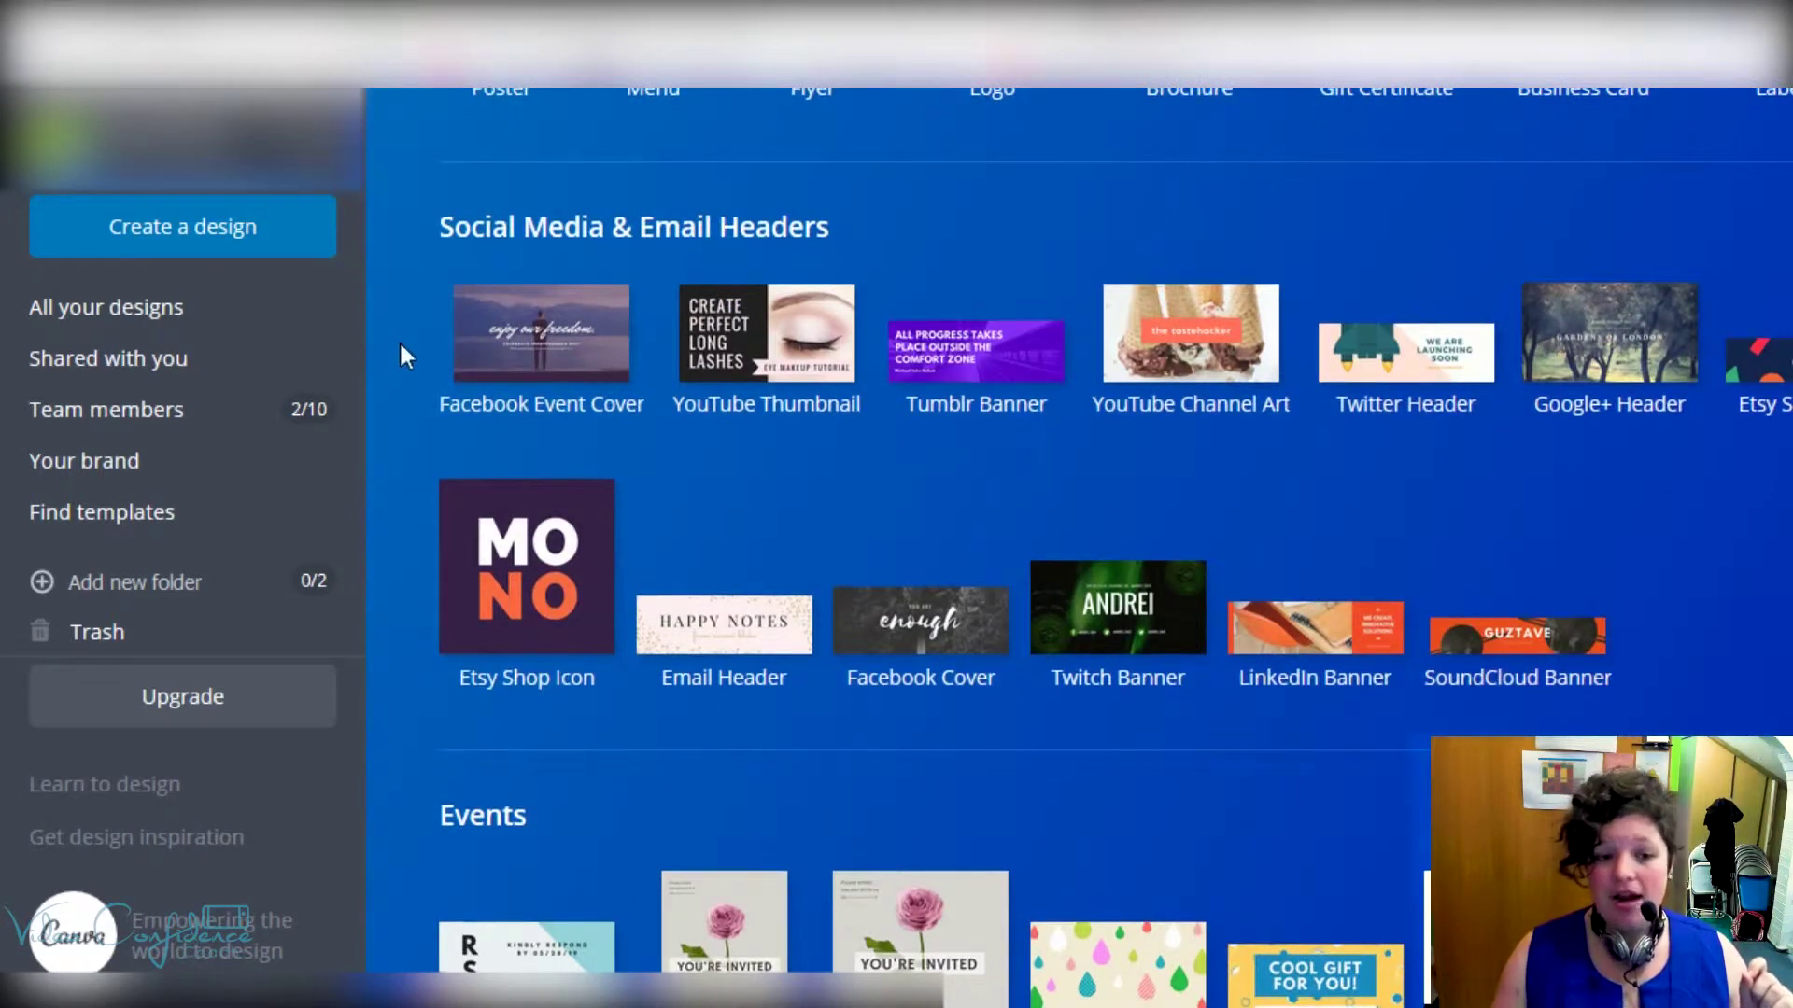
left_click(754, 331)
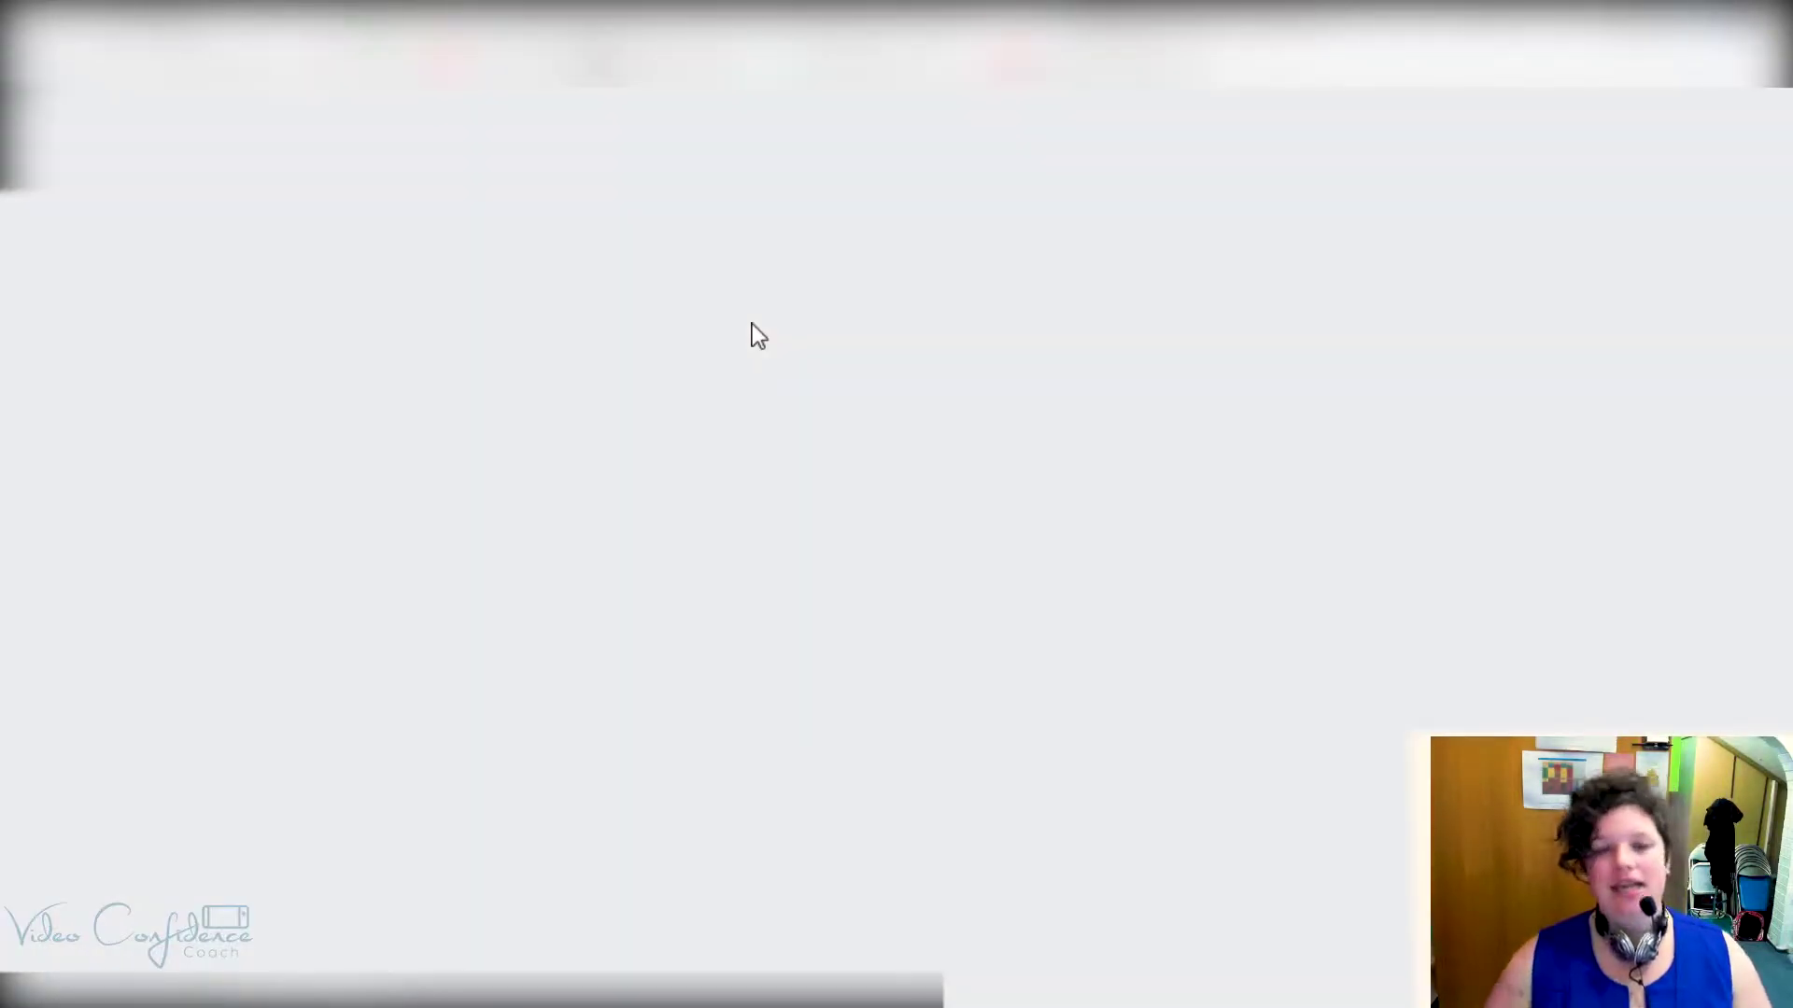
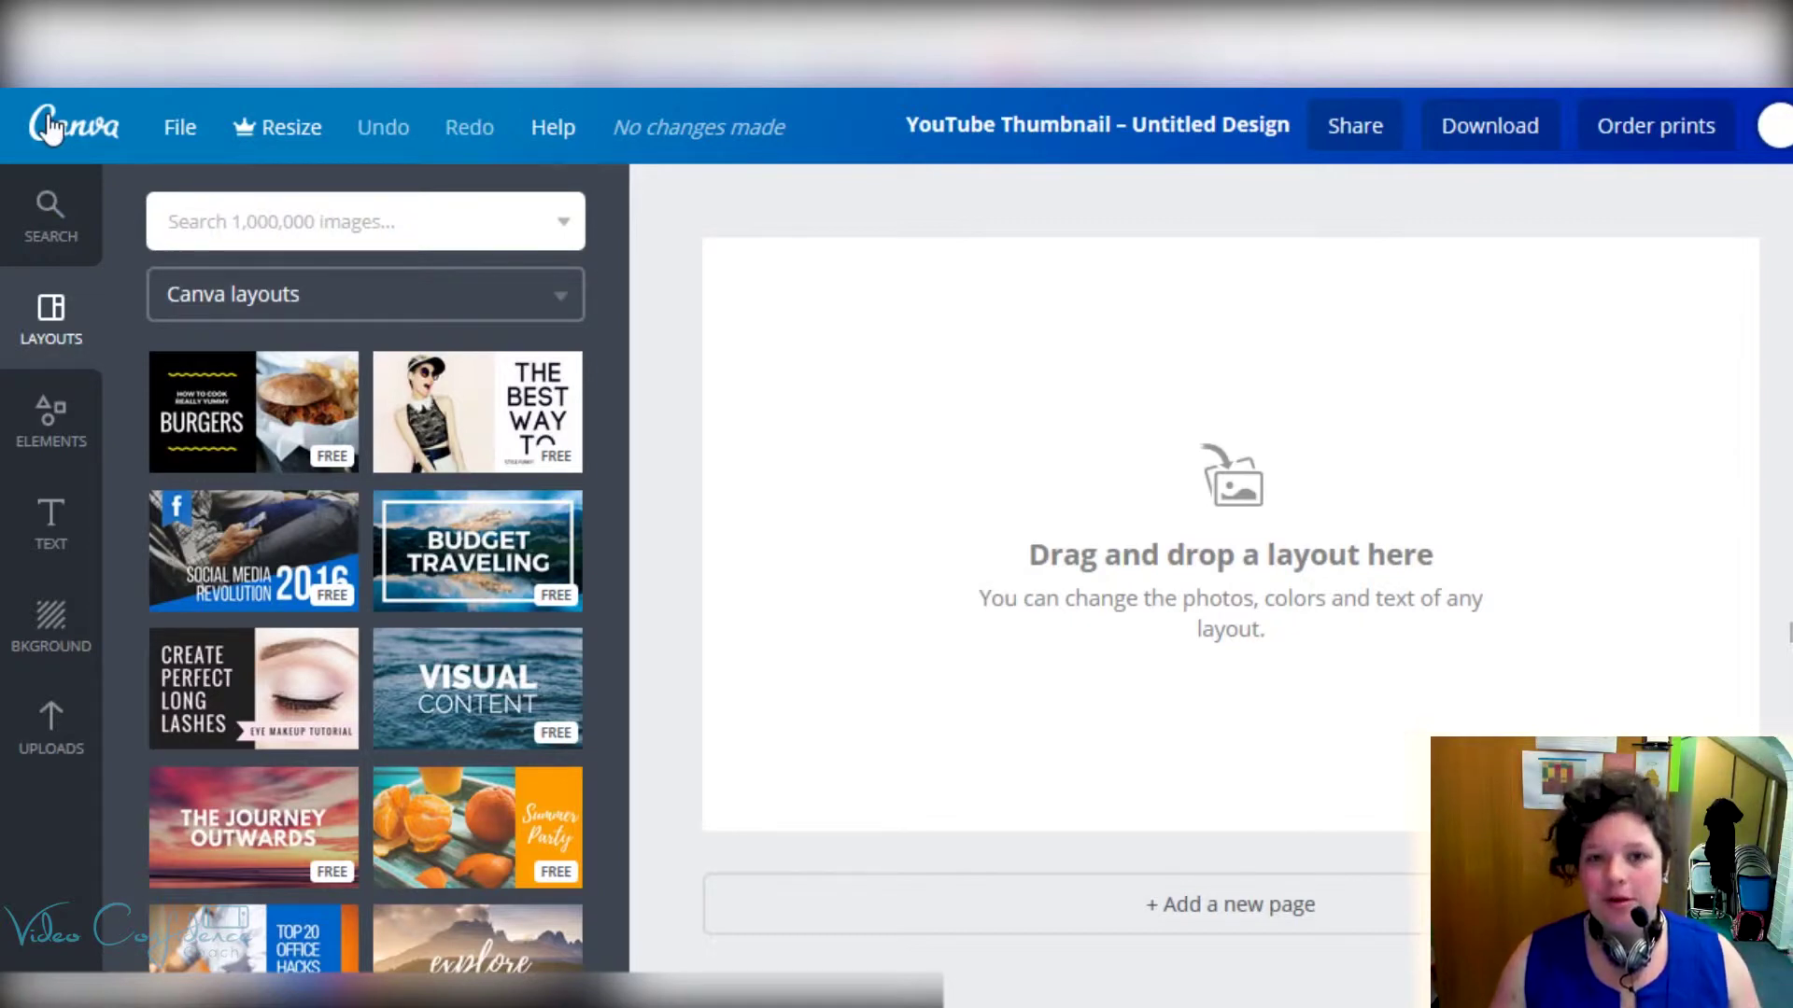
Step: Search the image library for "books" and browse the free, Pro and paid images
left_click(32, 215)
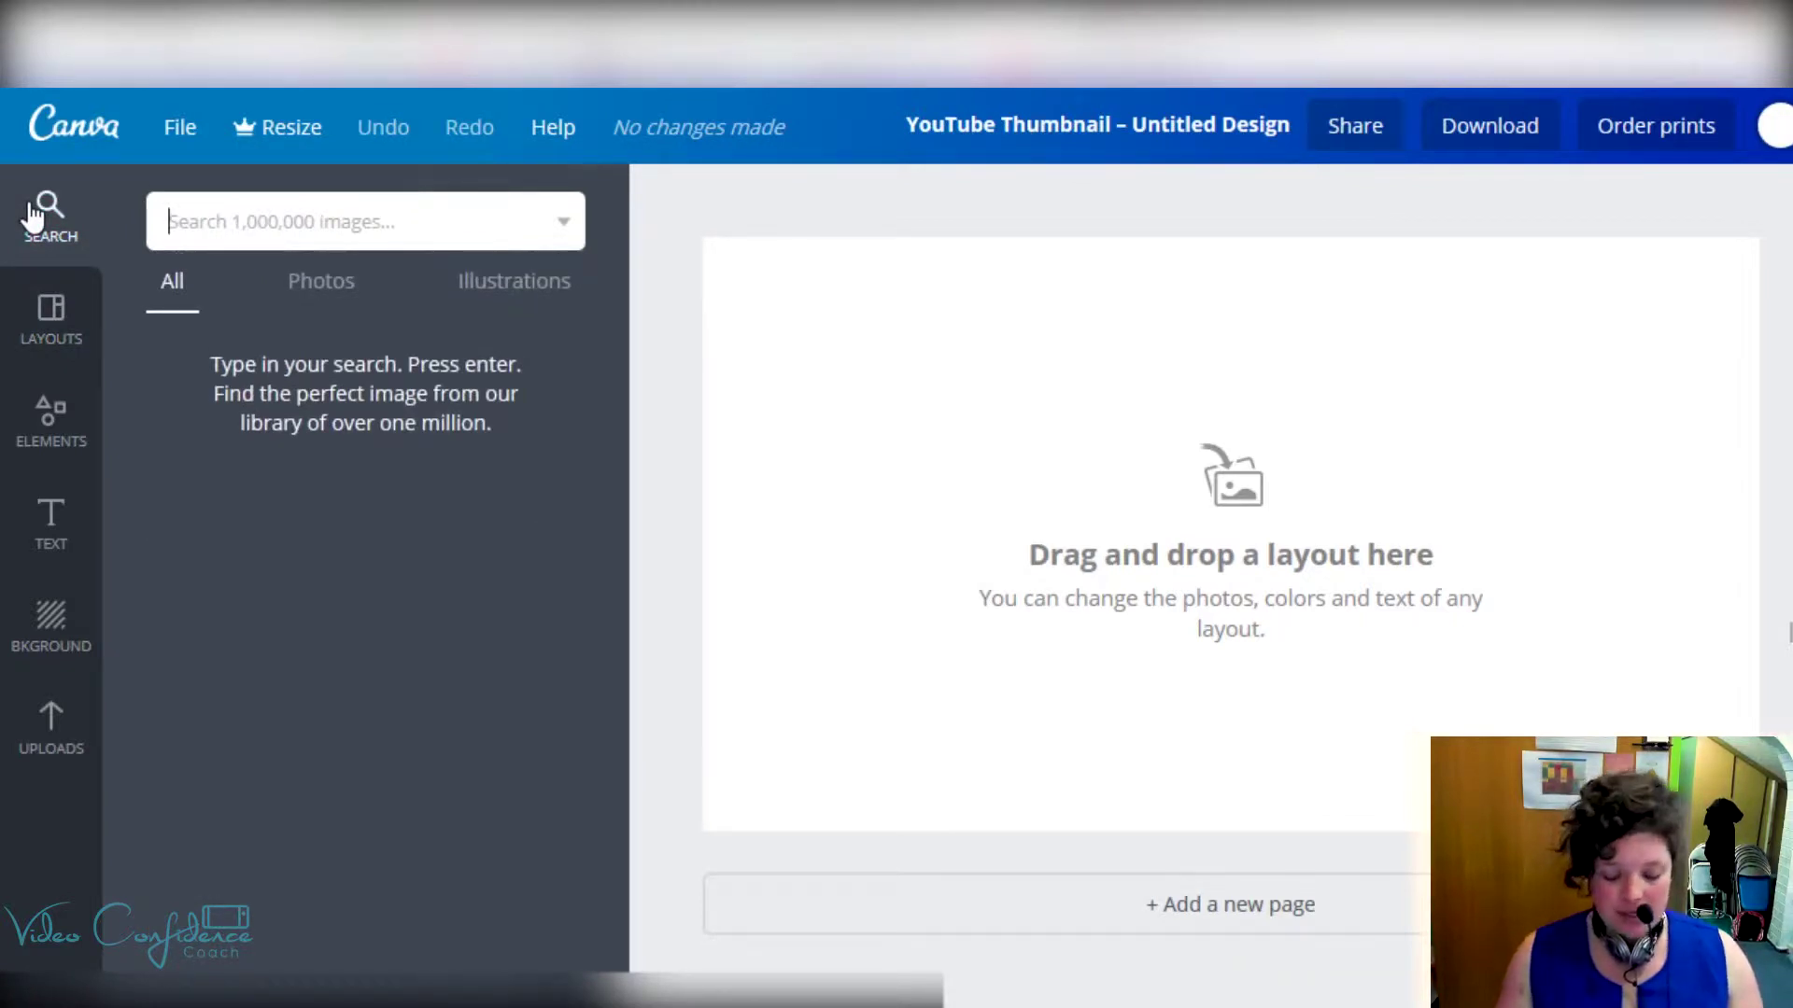
type("books")
key("Return")
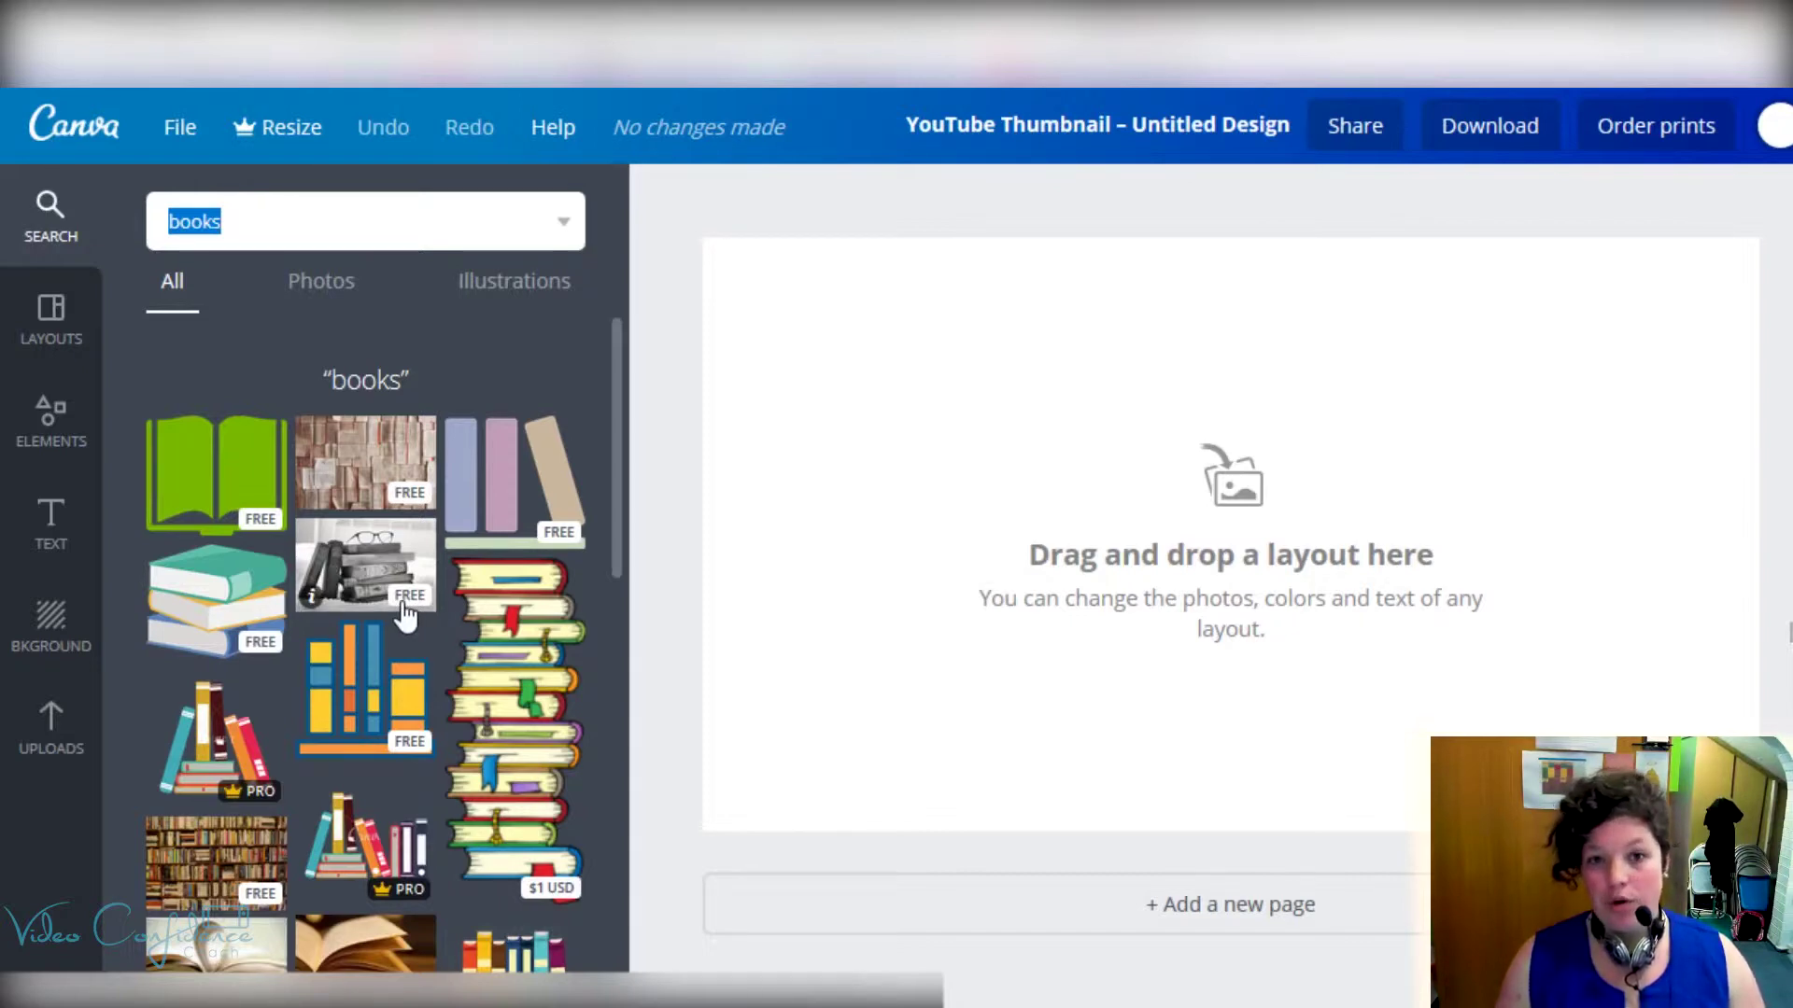
scroll(404, 616, "down", 6)
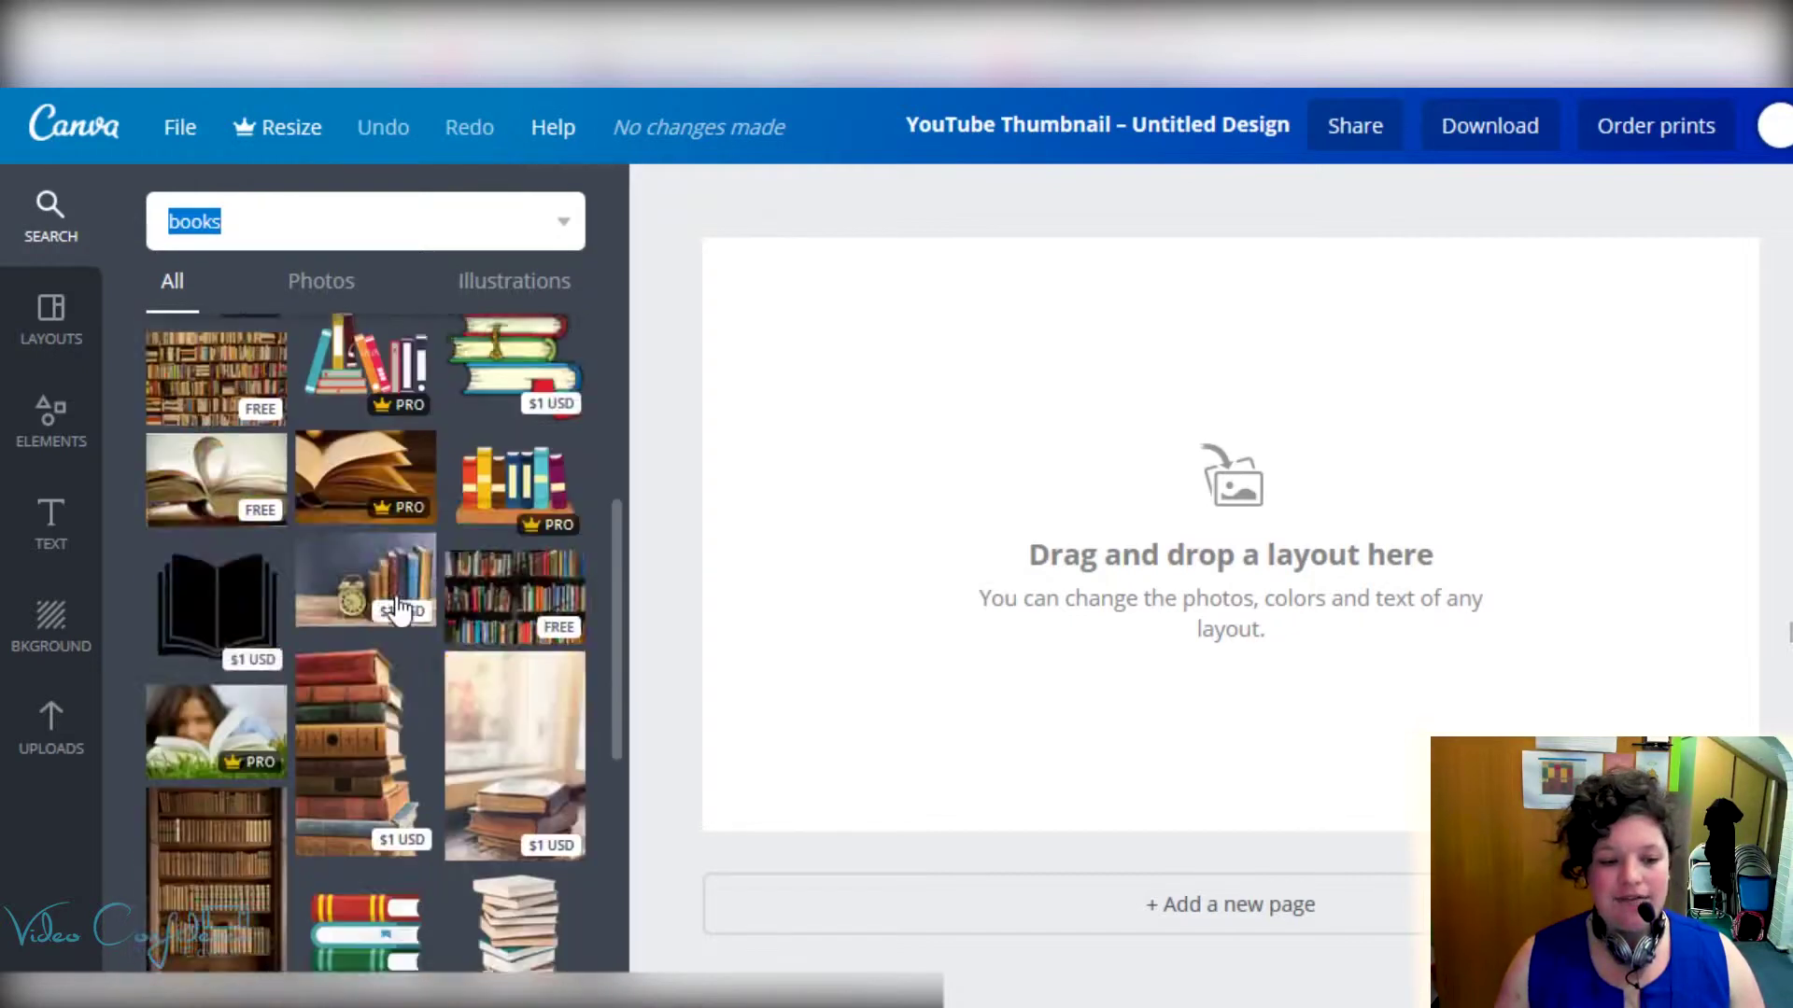
scroll(420, 645, "up", 2)
scroll(425, 651, "down", 2)
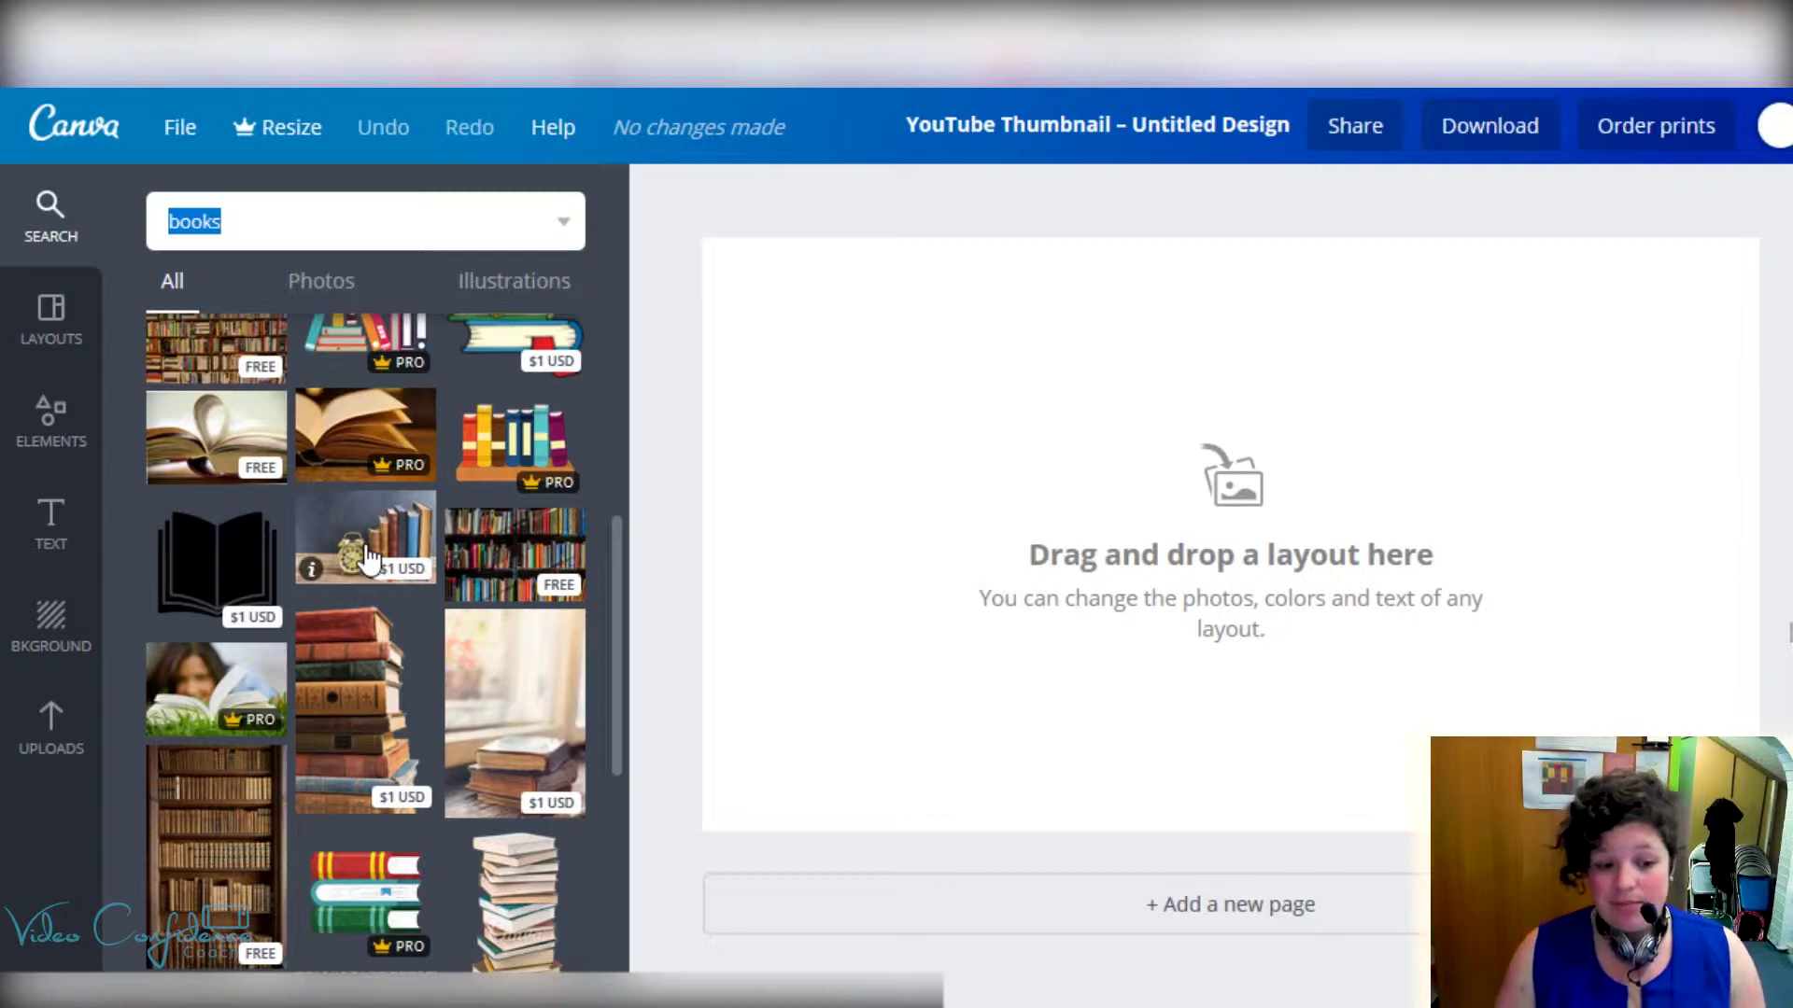
Step: Apply the free "The Best Way To" layout to the blank thumbnail
scroll(367, 557, "up", 5)
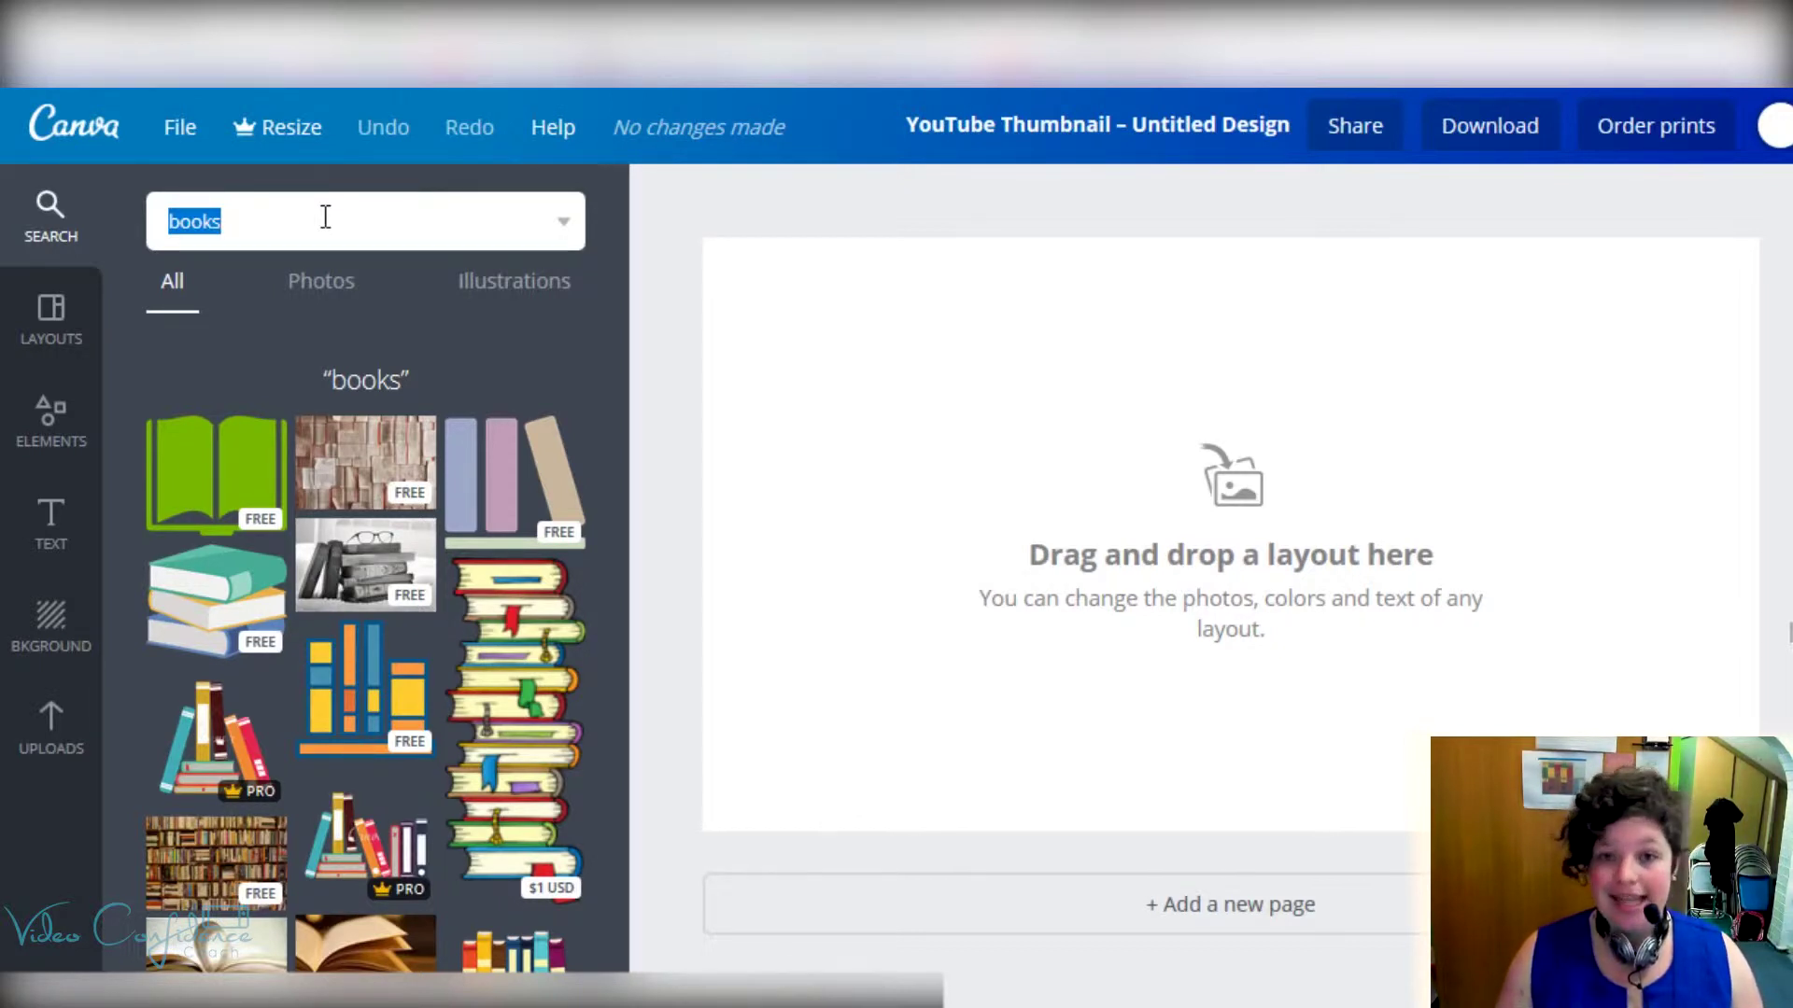
left_click(39, 336)
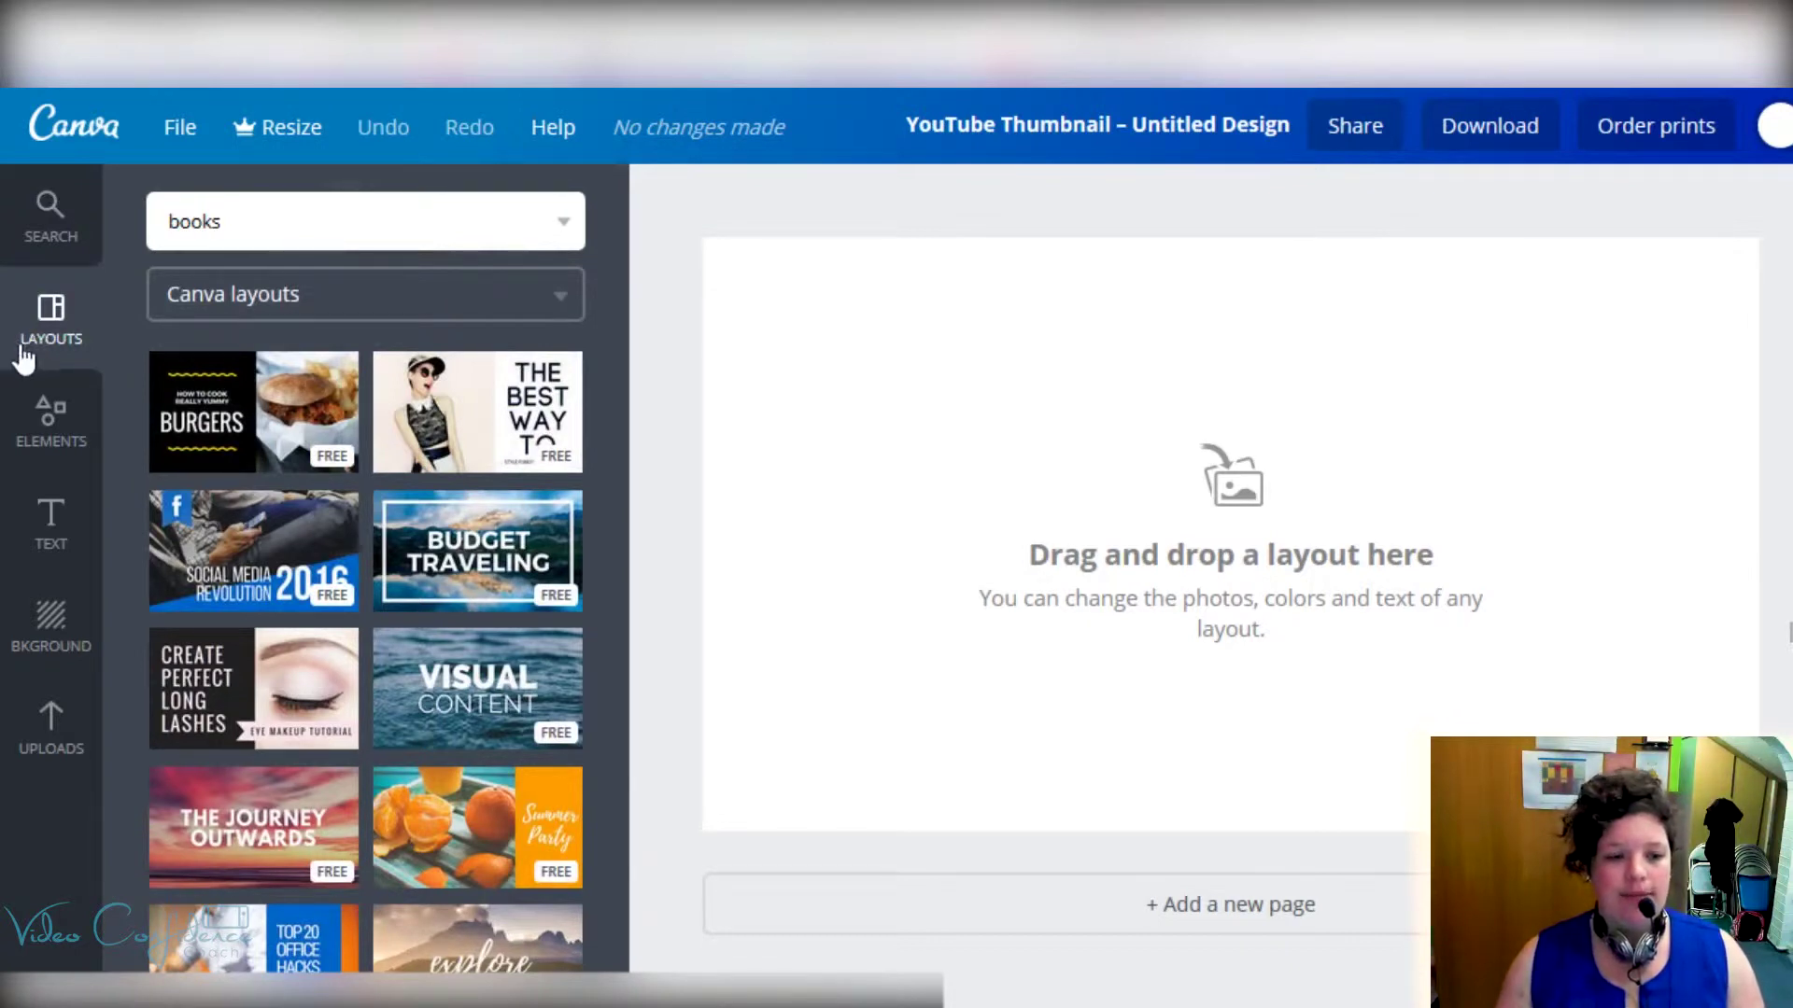
left_click(519, 406)
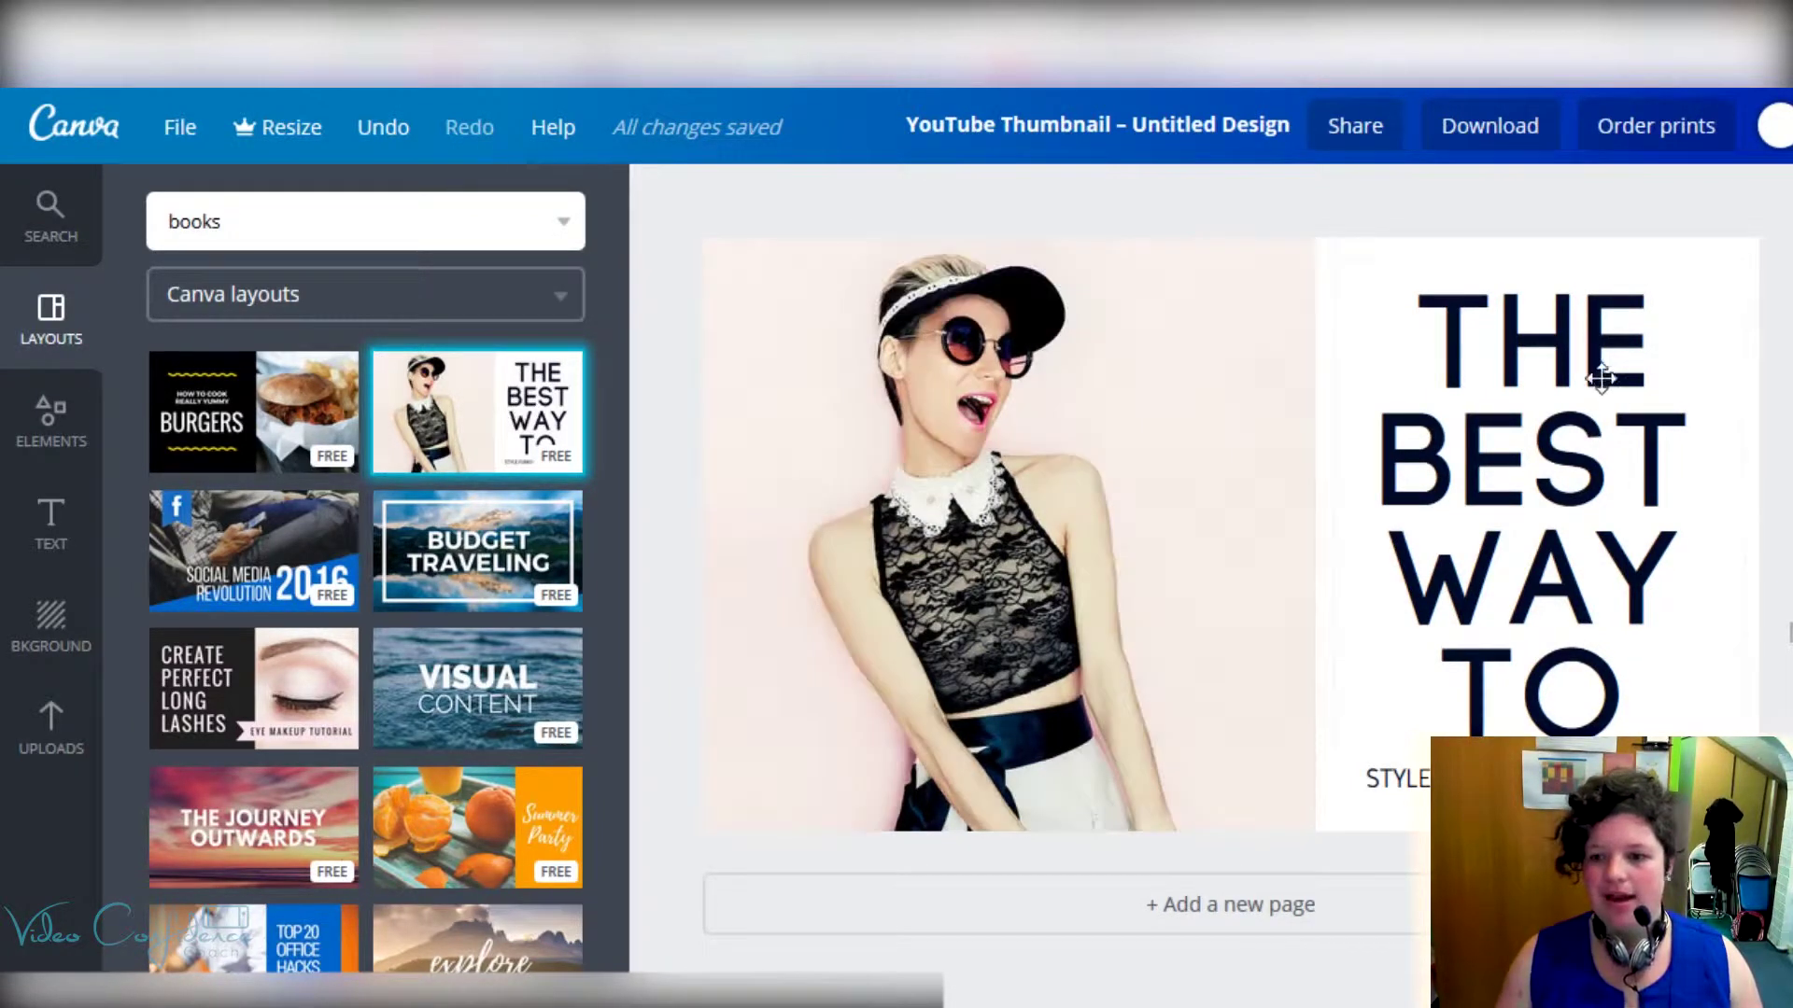
Step: Try replacing the "The Best Way To" headline with random filler characters and undo the text change
left_click(1554, 471)
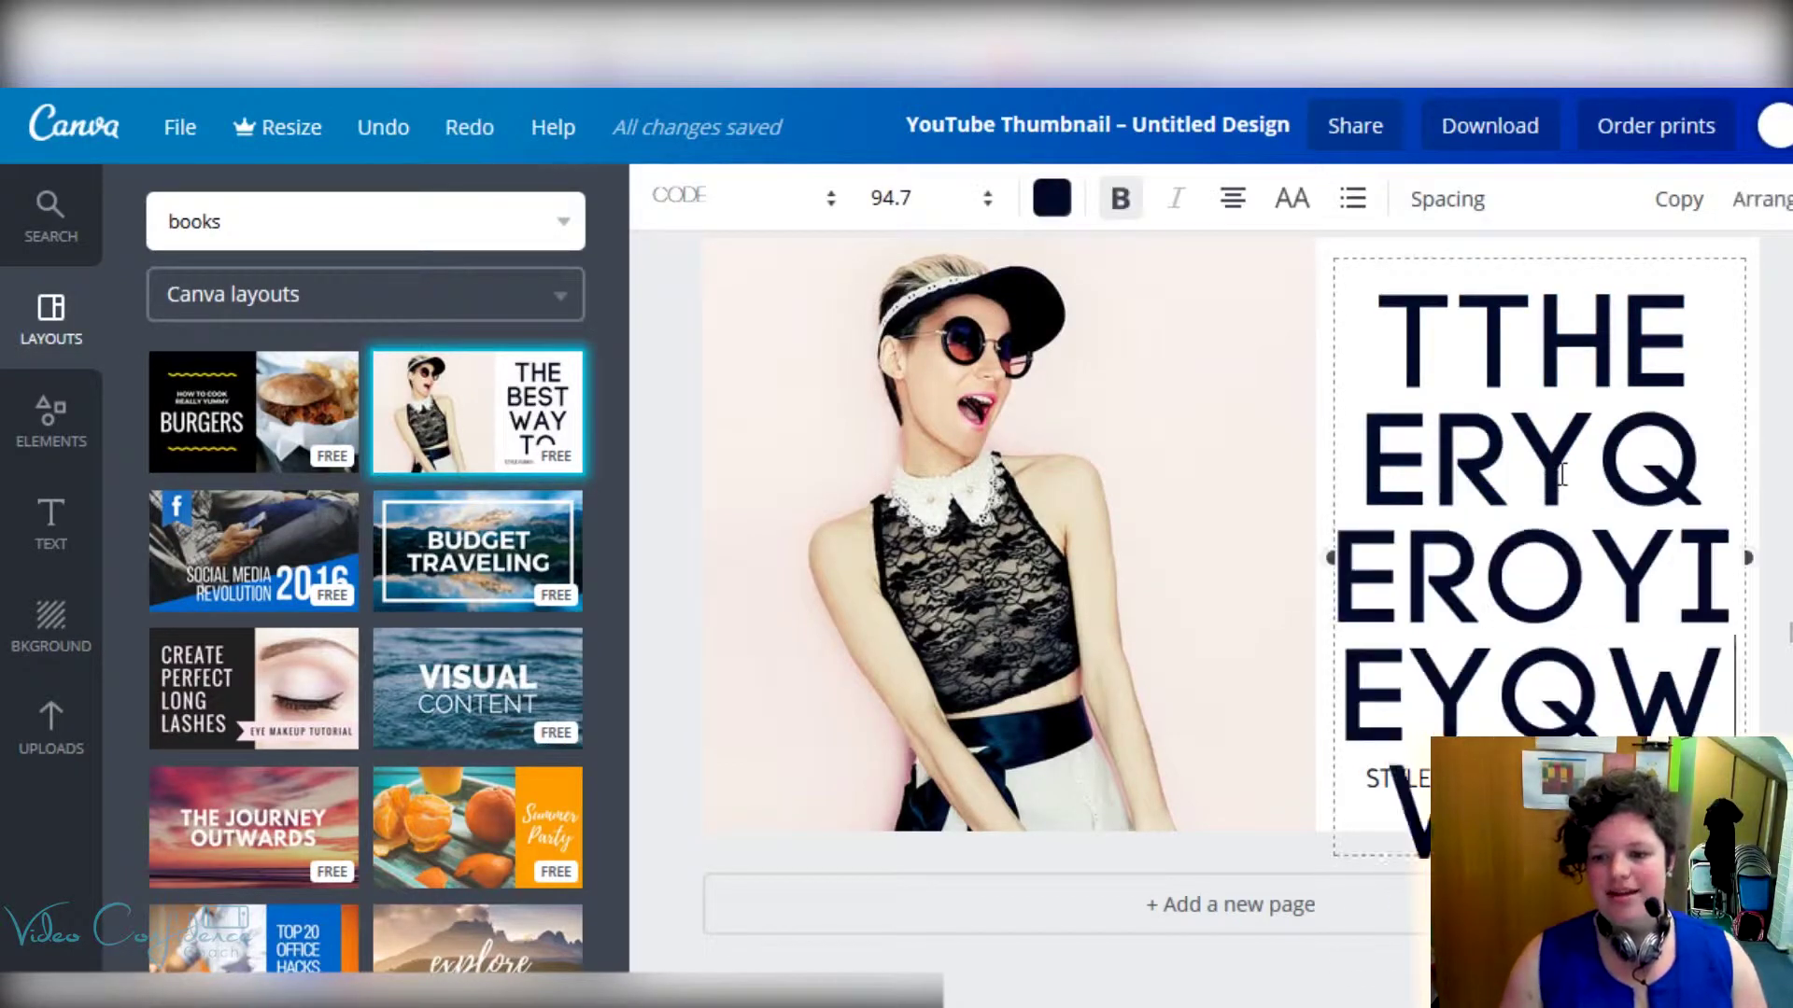
scroll(1561, 474, "down", 6)
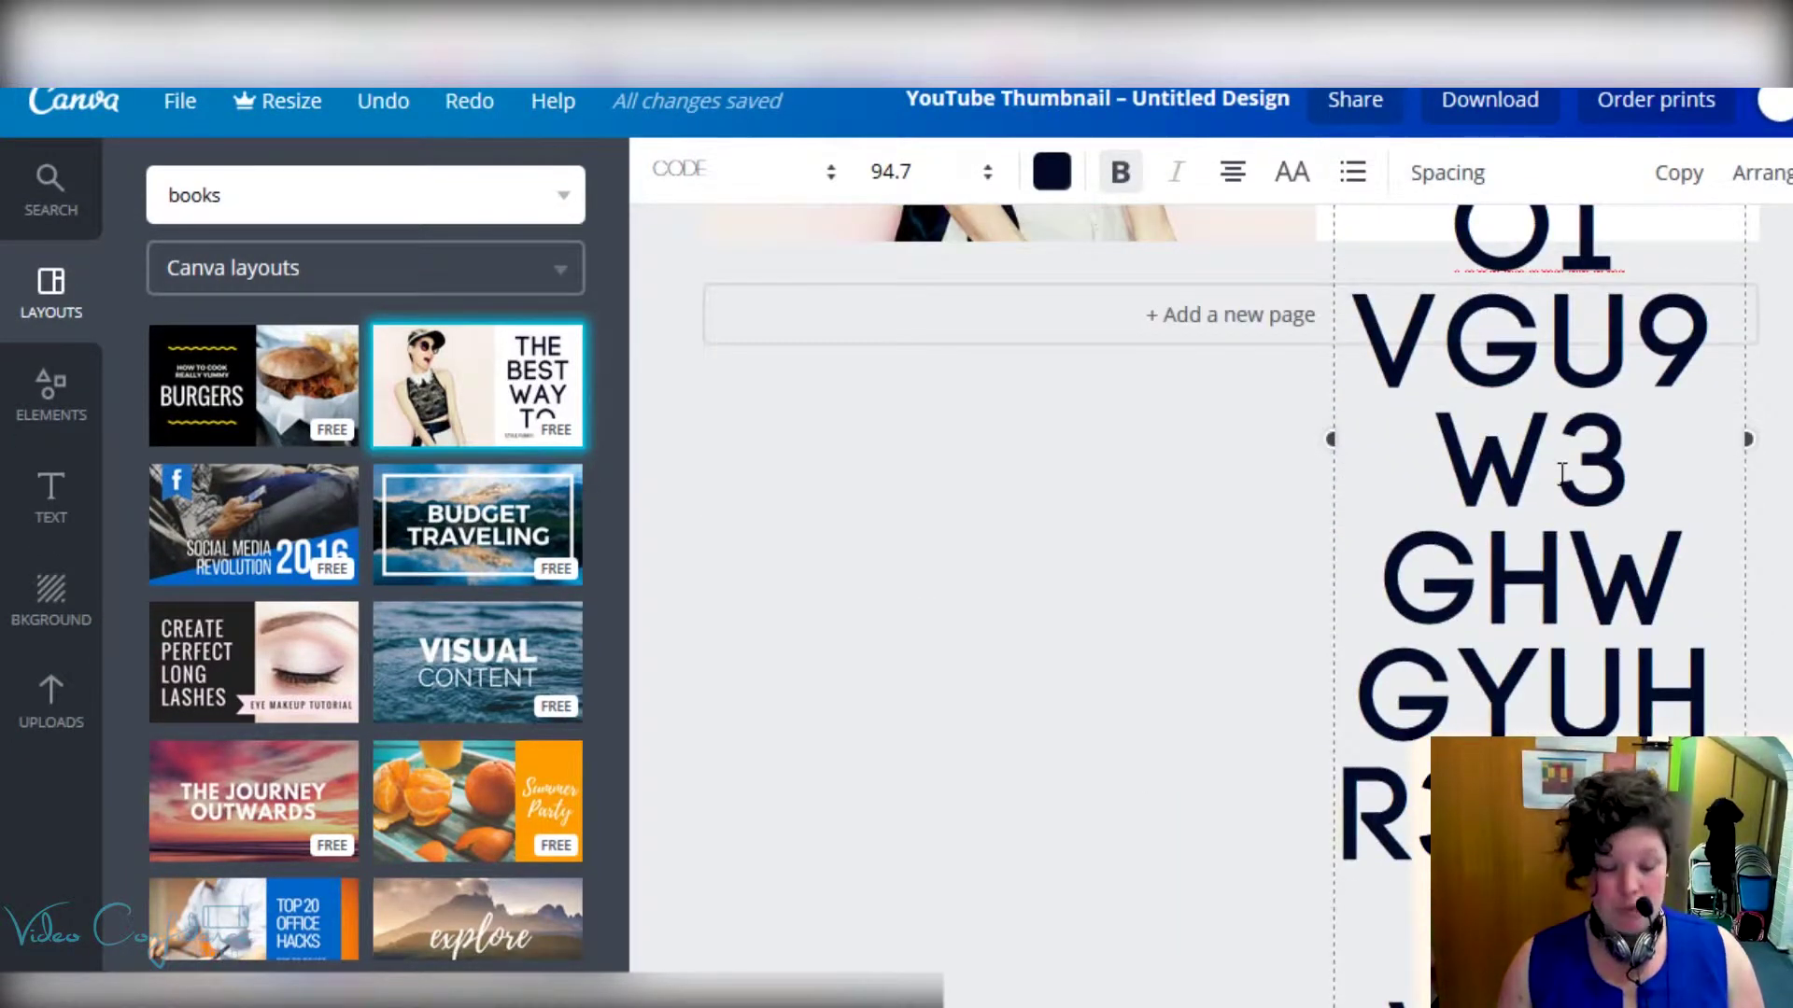
key("ctrl+z")
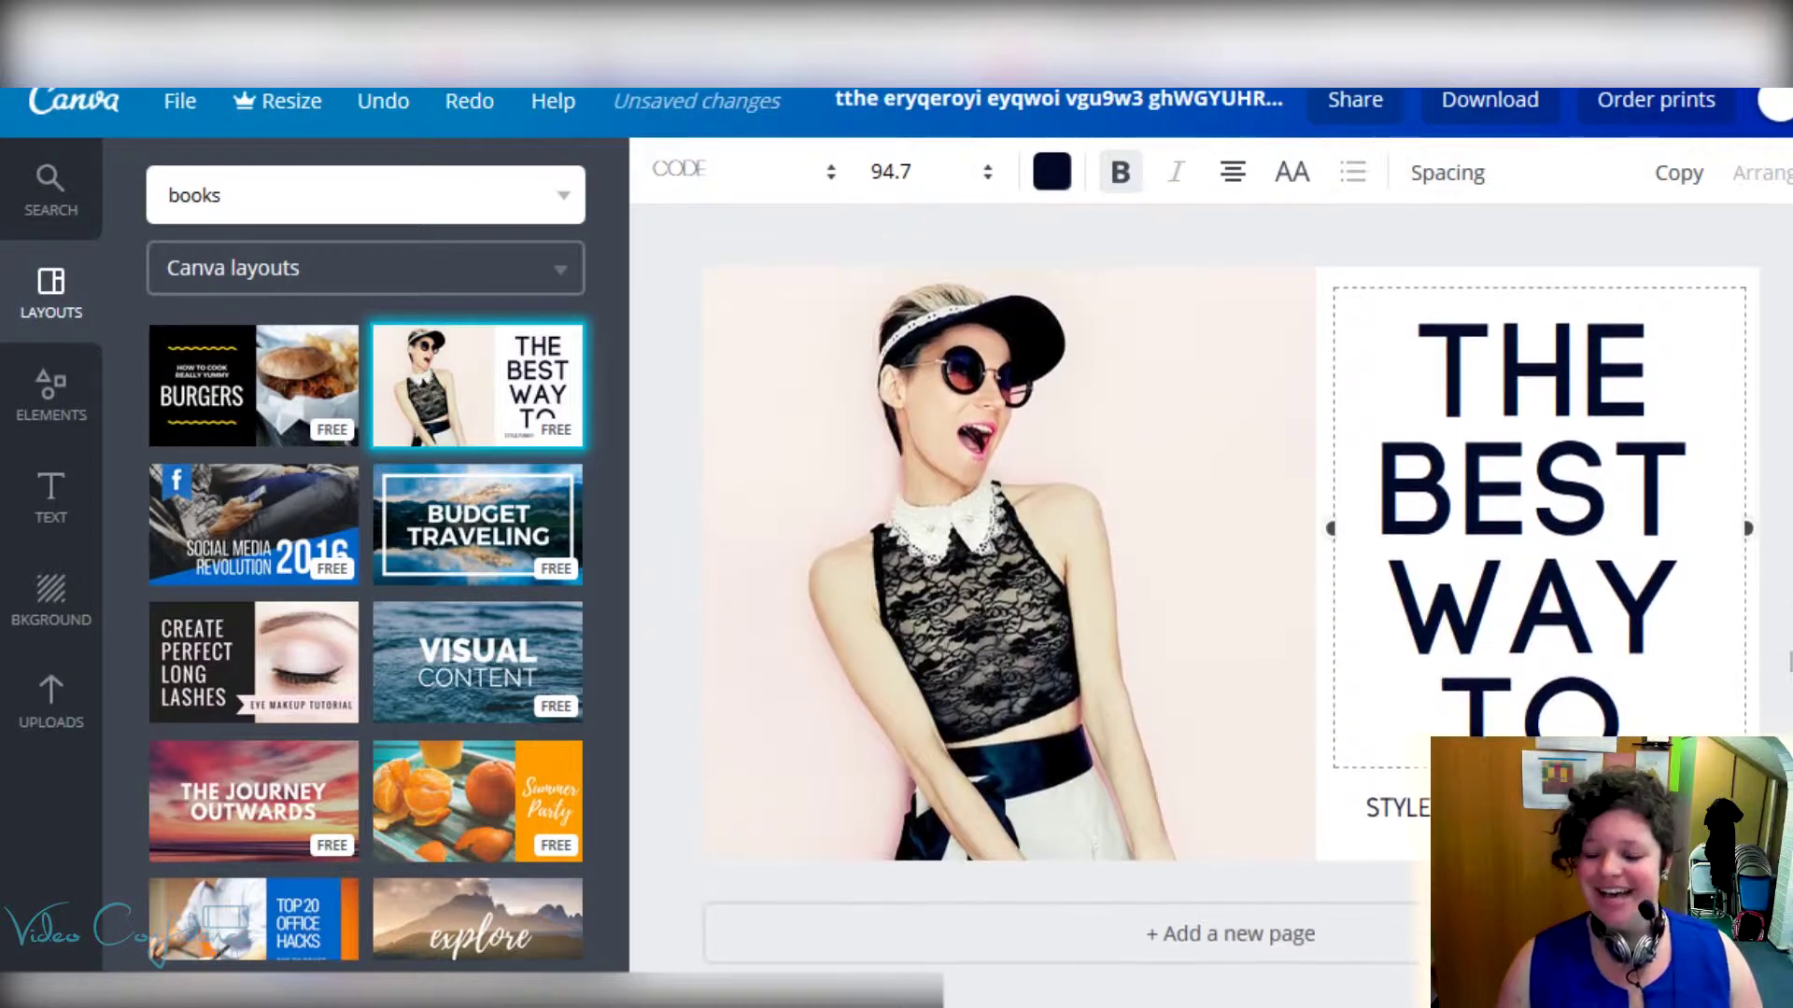
Step: Try moving the small "Style" caption below the headline slightly down, undo the move and deselect it
left_click(1391, 808)
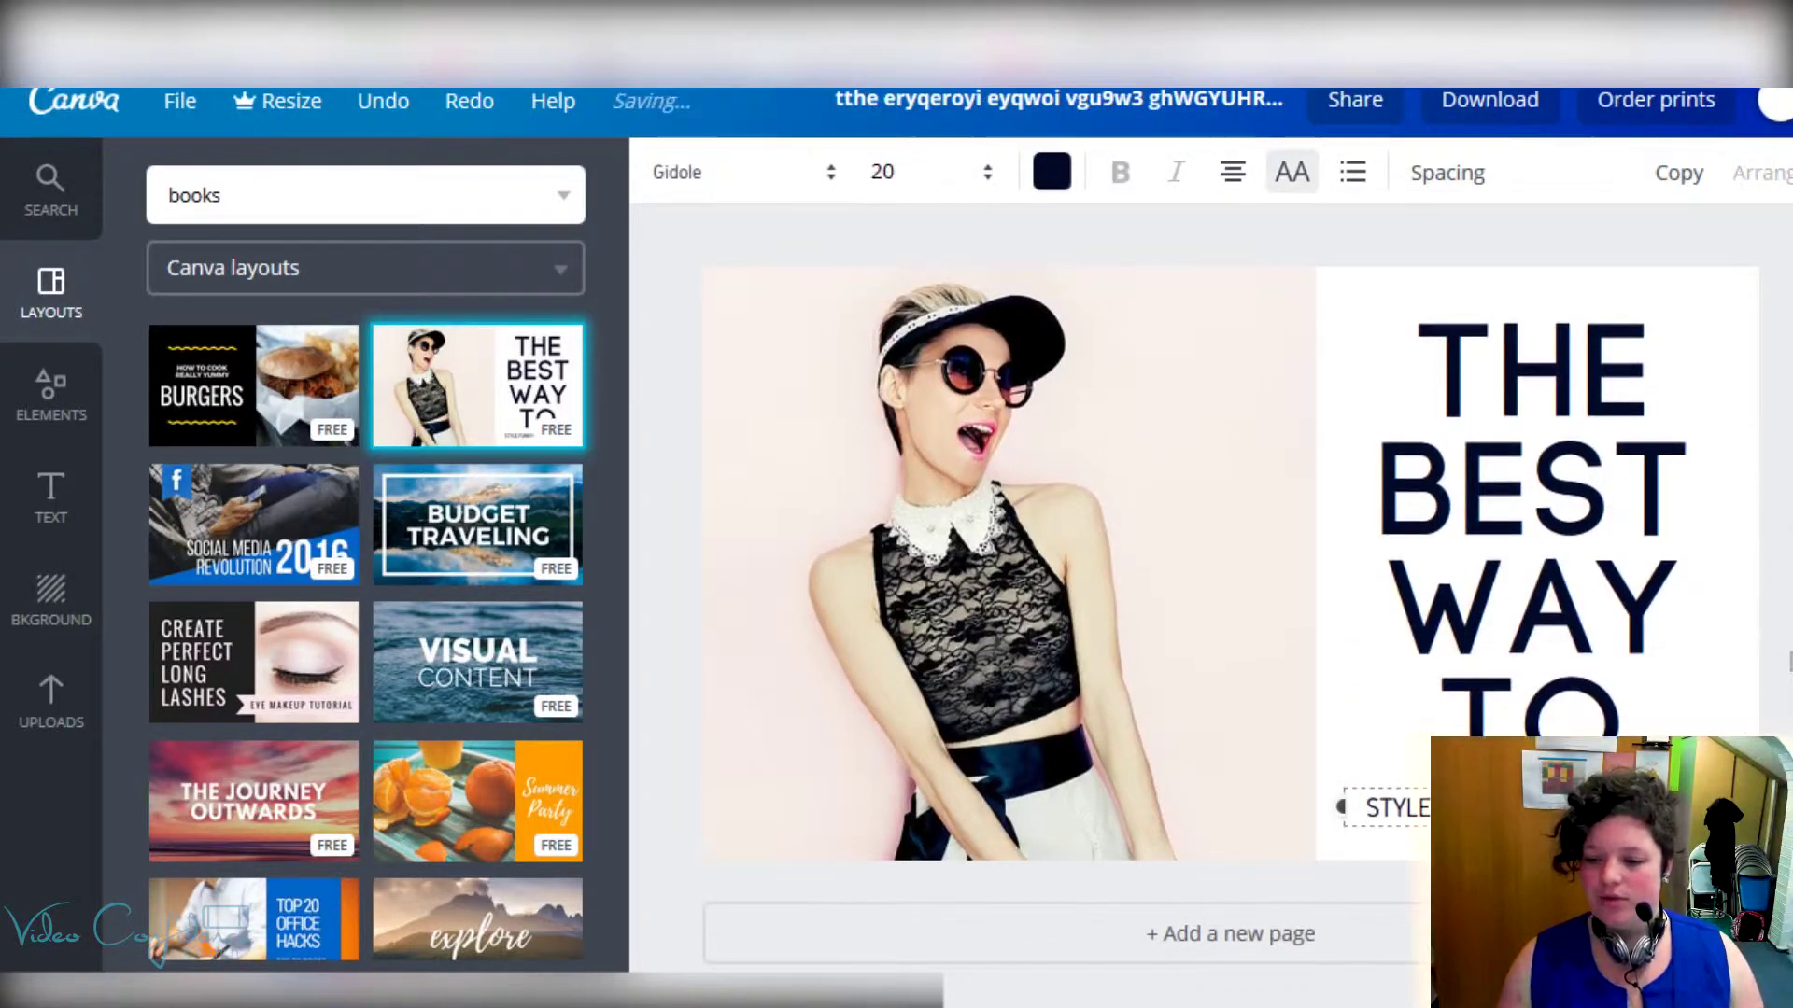
left_click_drag(1392, 807, 1397, 843)
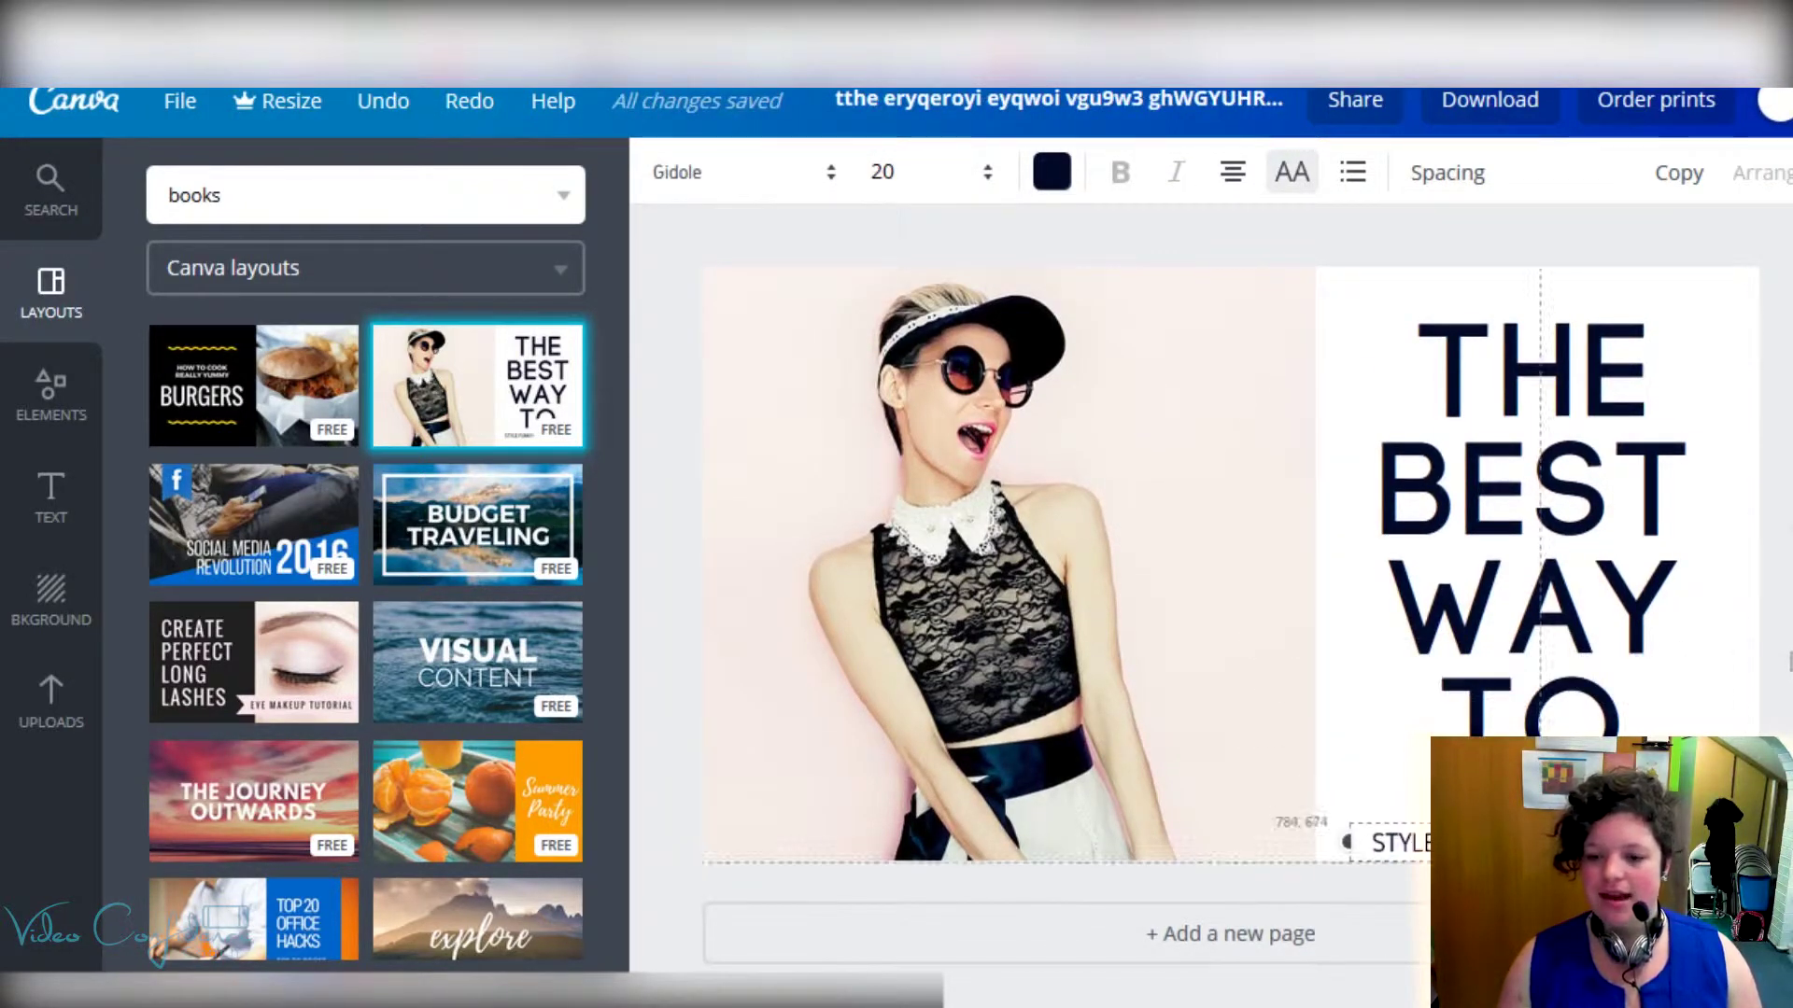
key("ctrl+z")
key("Escape")
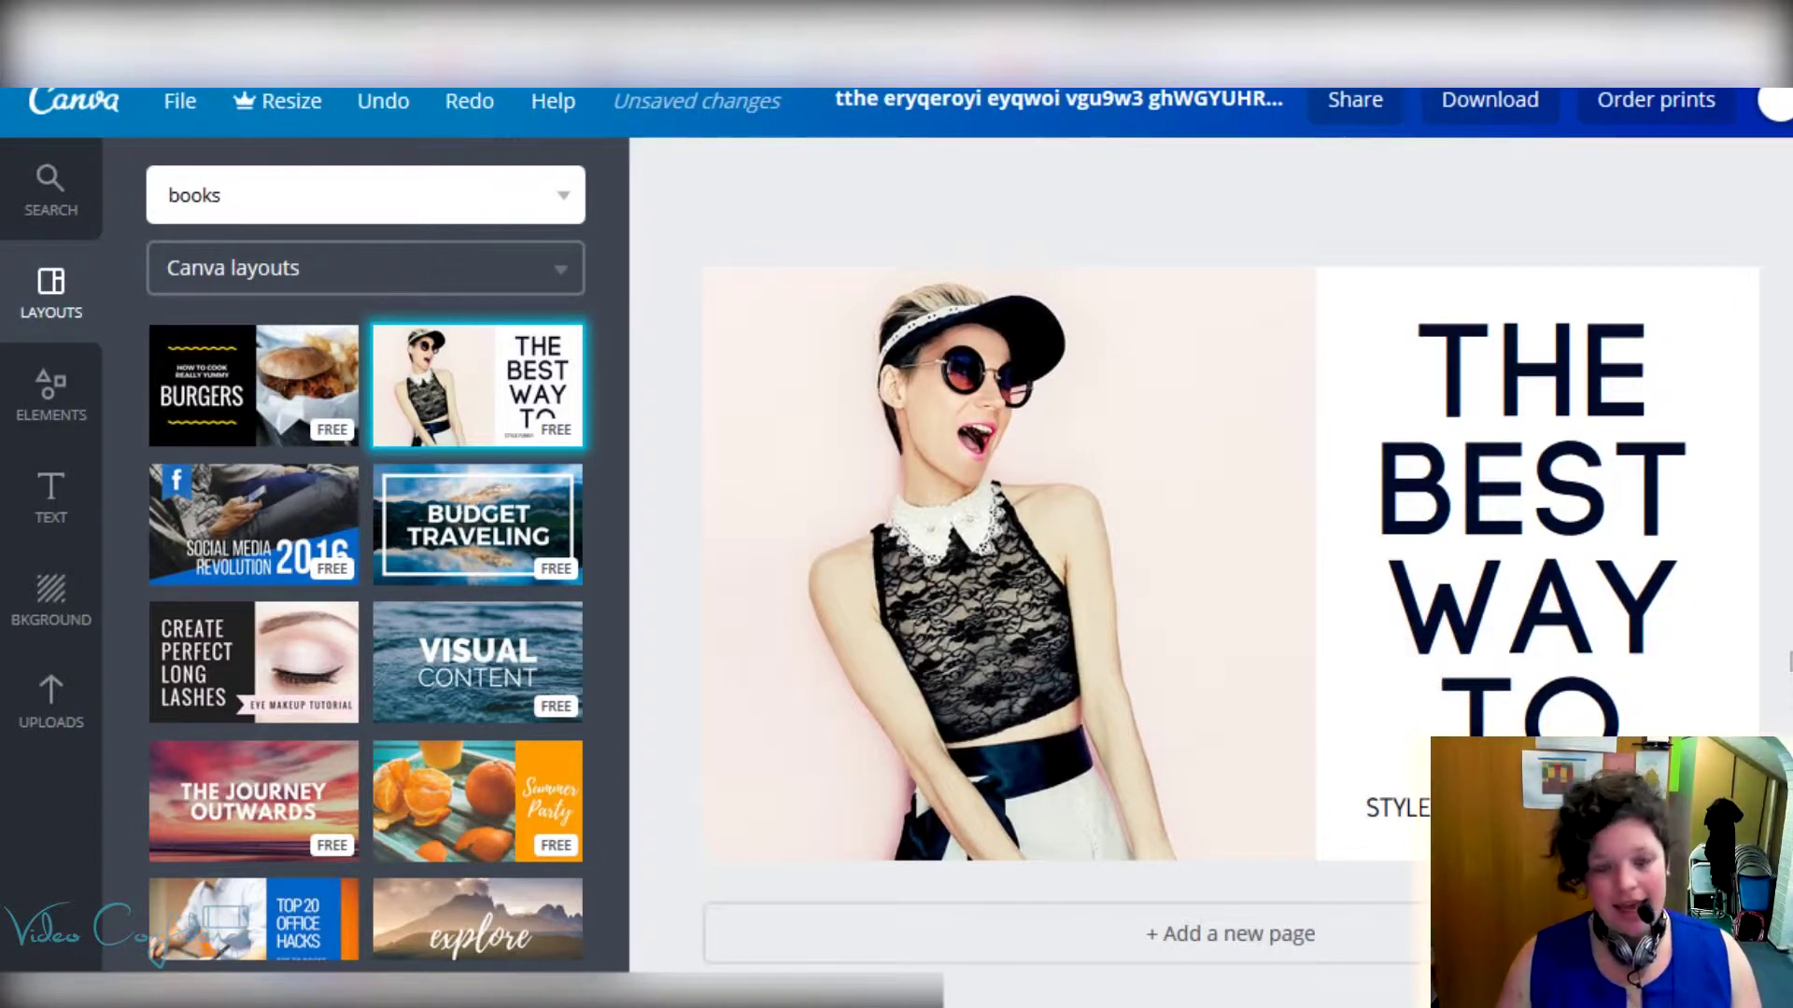
Step: Browse the Canva layouts for other thumbnail designs, from travel and social media to recipes and novels
scroll(489, 661, "down", 6)
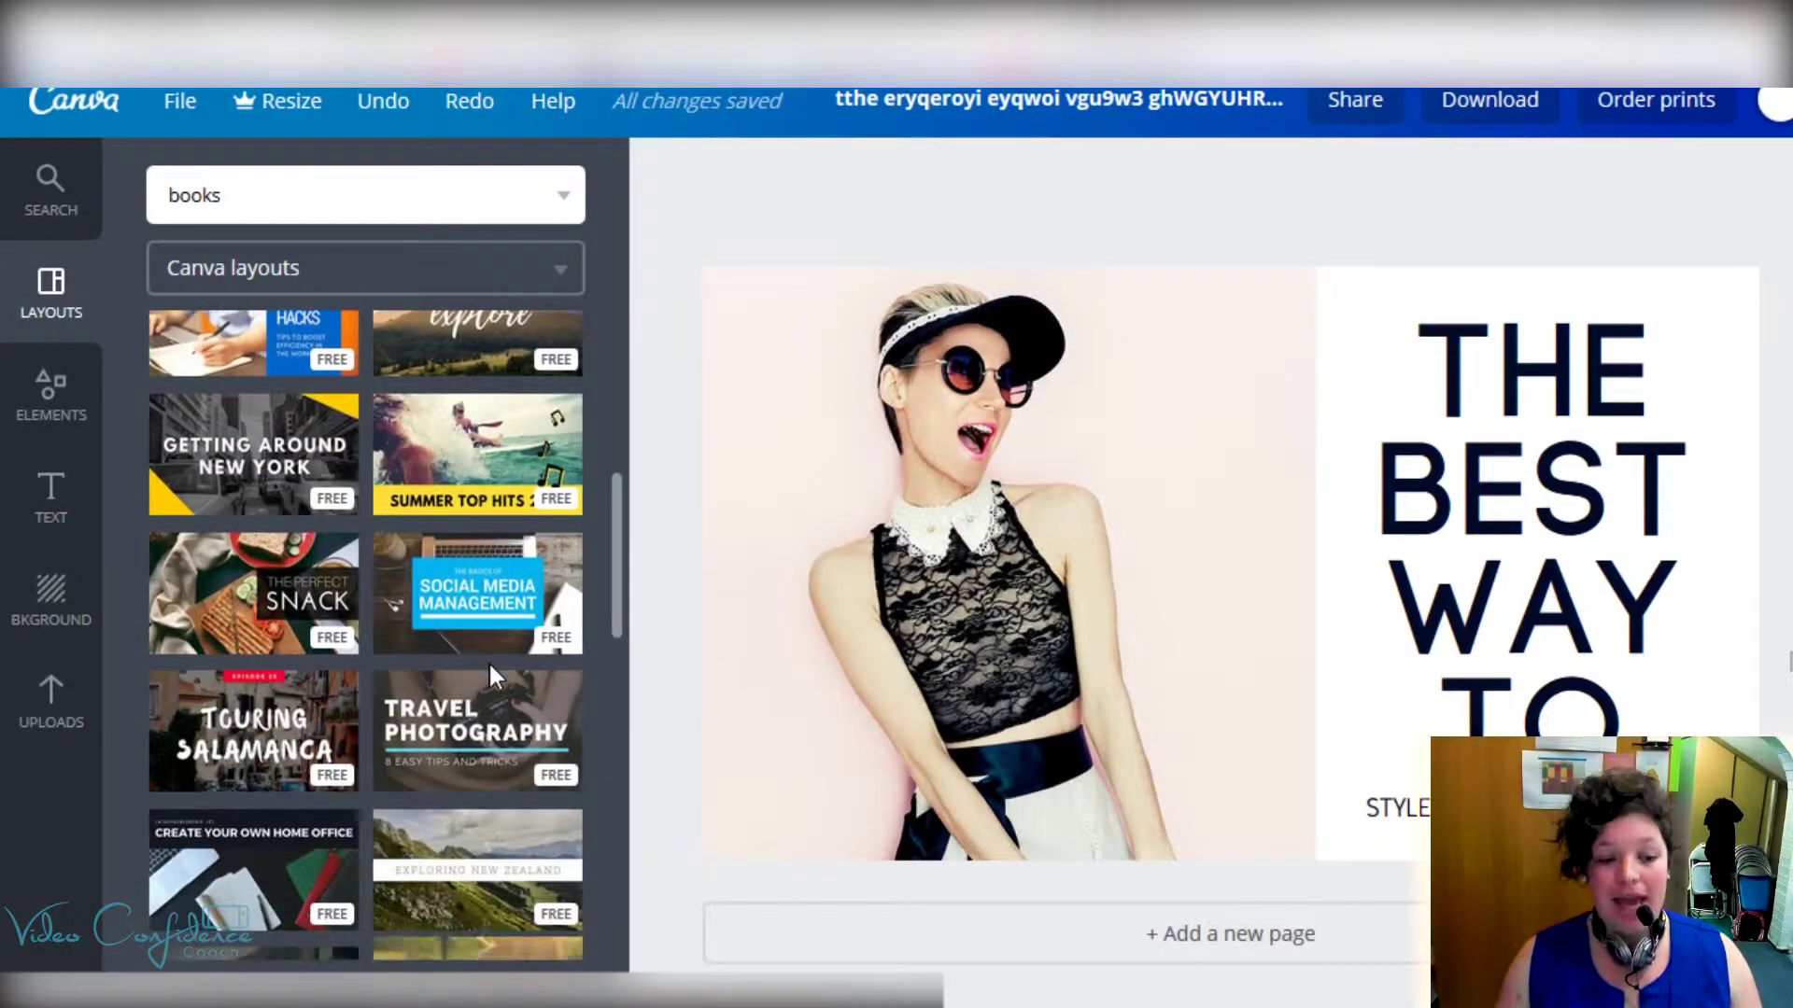
scroll(489, 661, "down", 8)
scroll(492, 675, "down", 9)
scroll(492, 675, "down", 6)
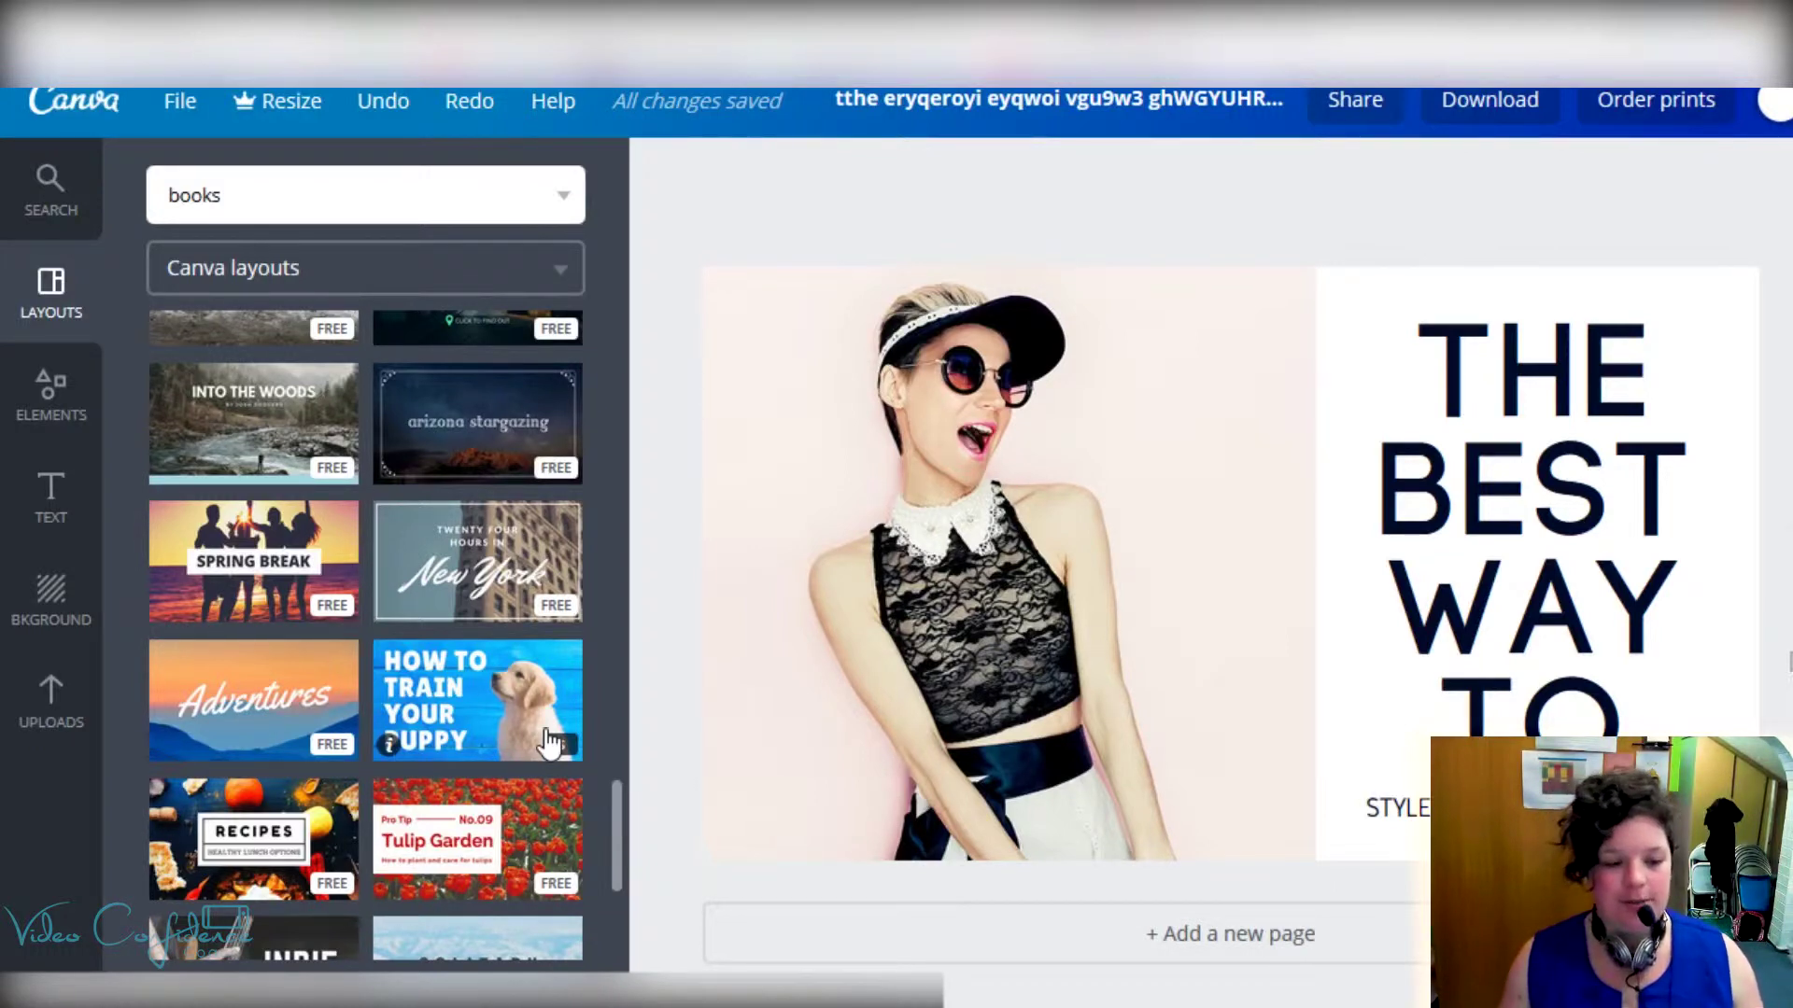
scroll(353, 710, "down", 5)
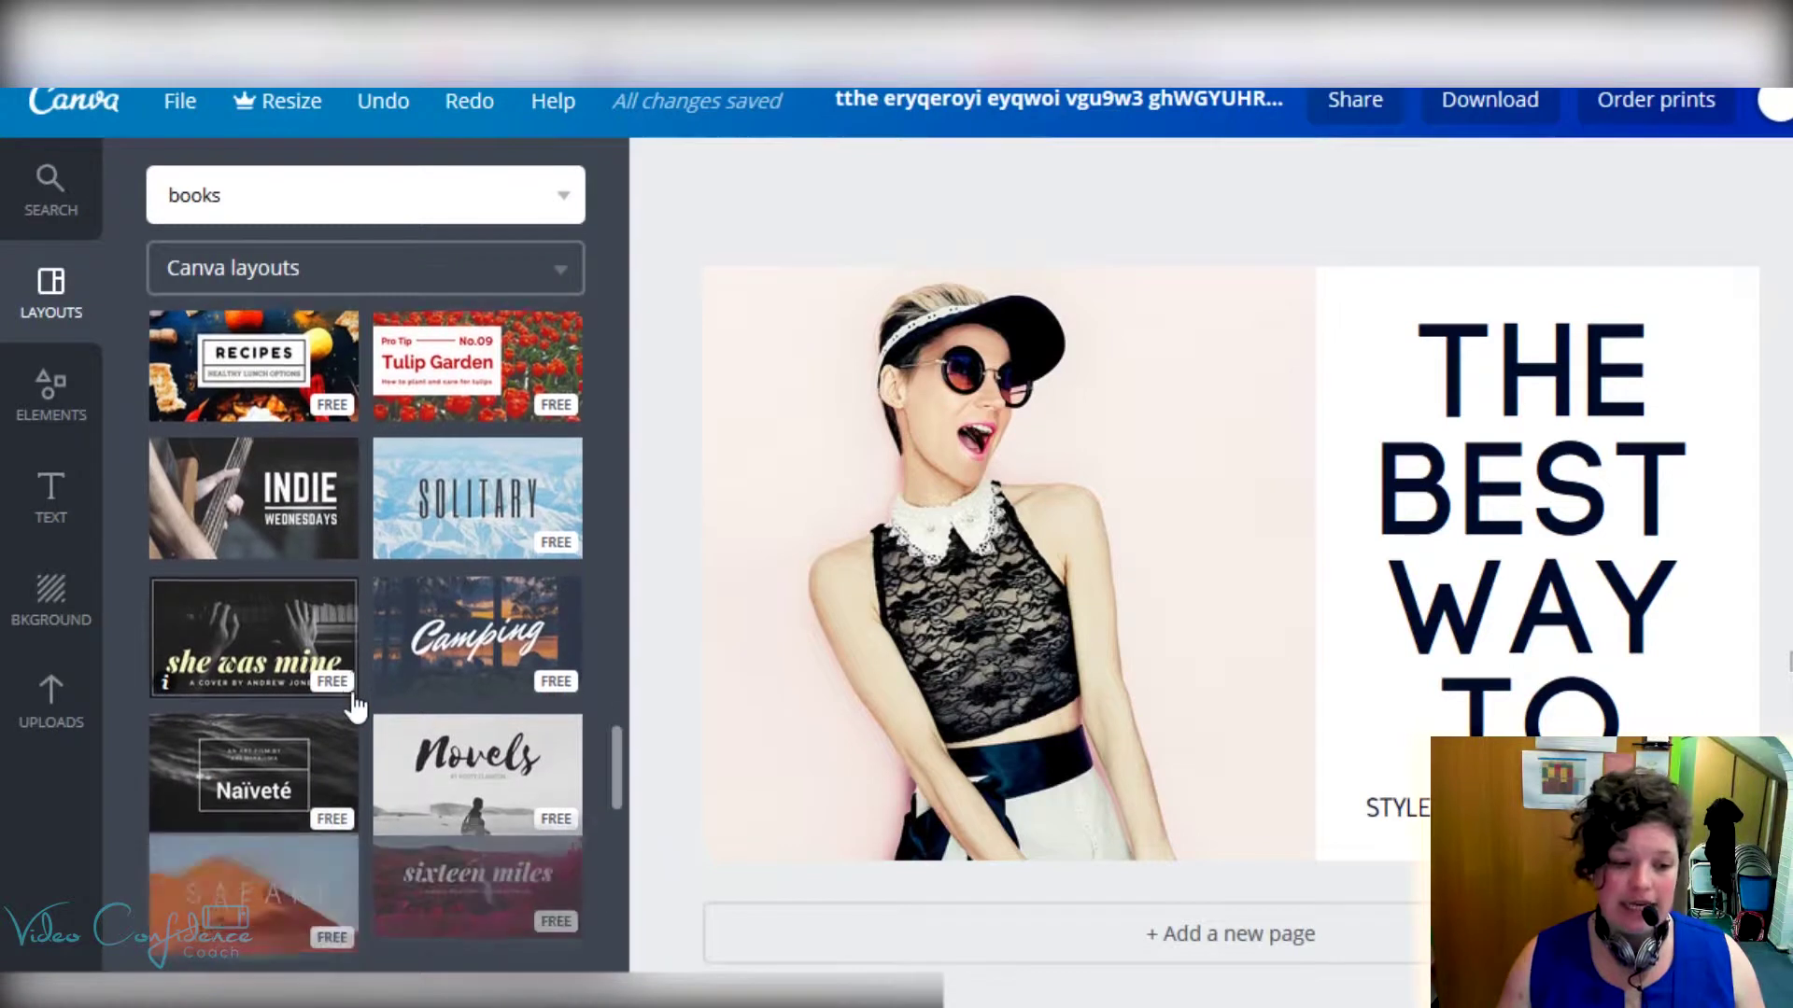
scroll(353, 706, "down", 2)
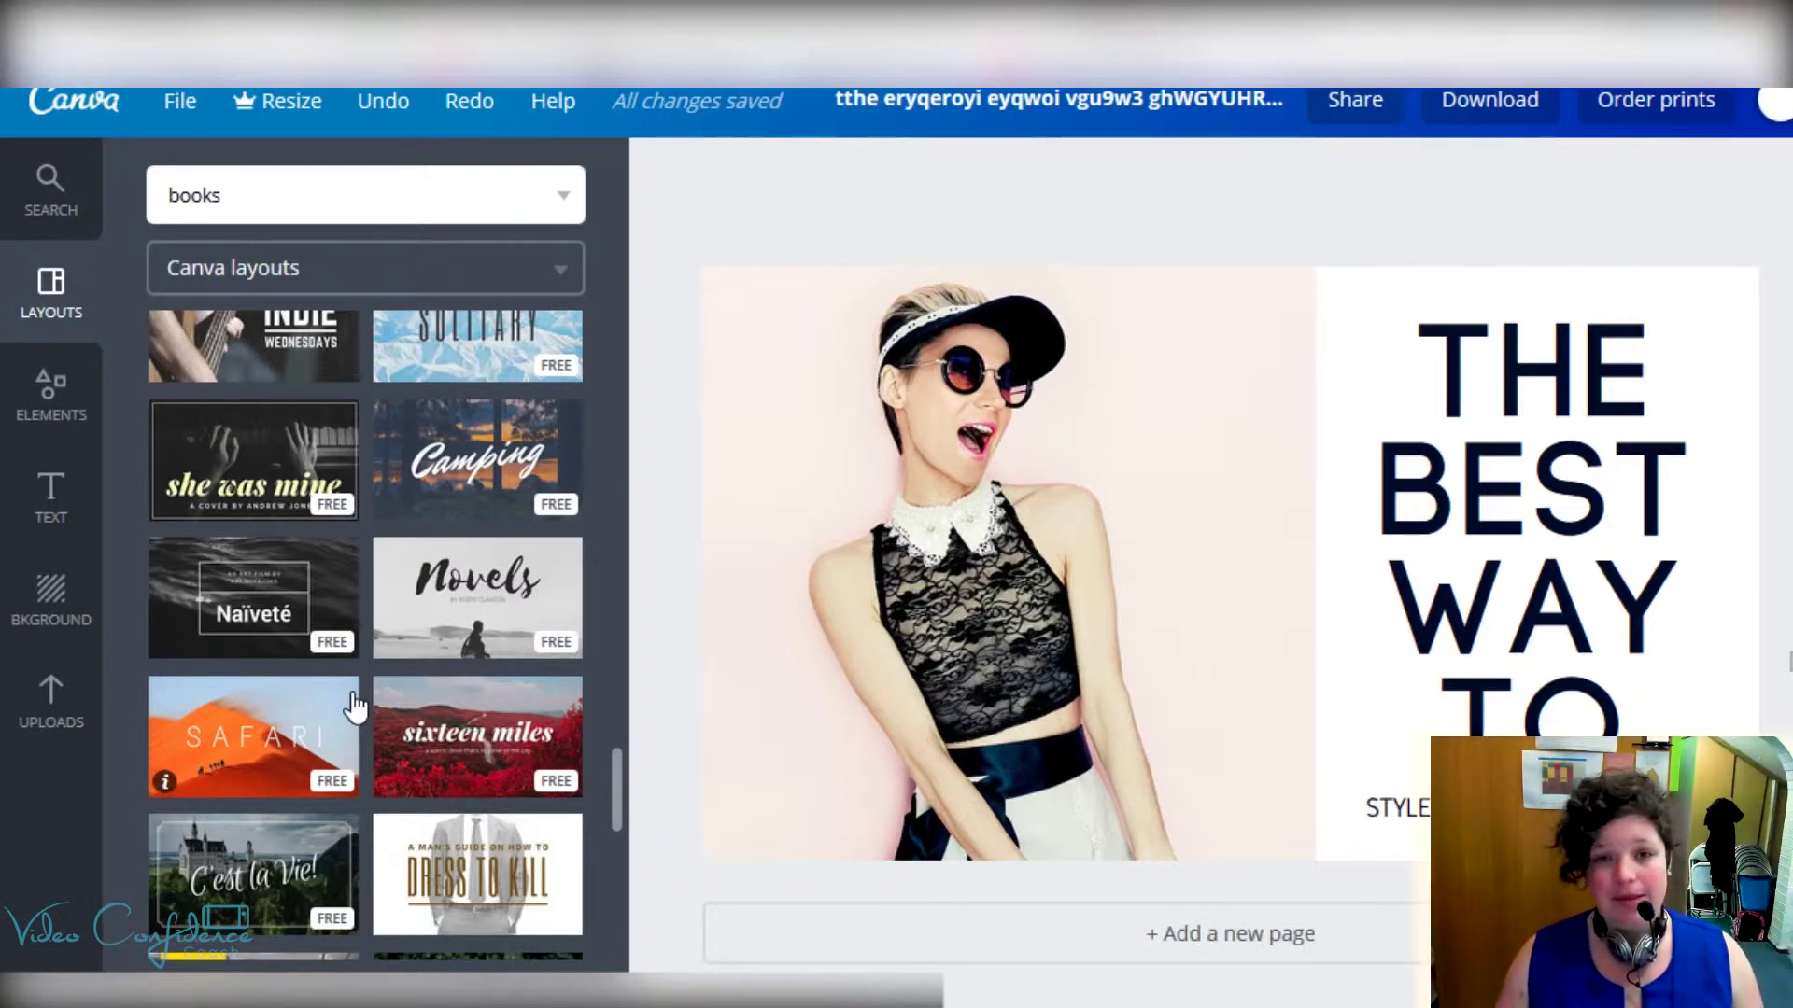
Step: Look through the grid elements and add the two-column grid with a wide left cell to the thumbnail
left_click(78, 425)
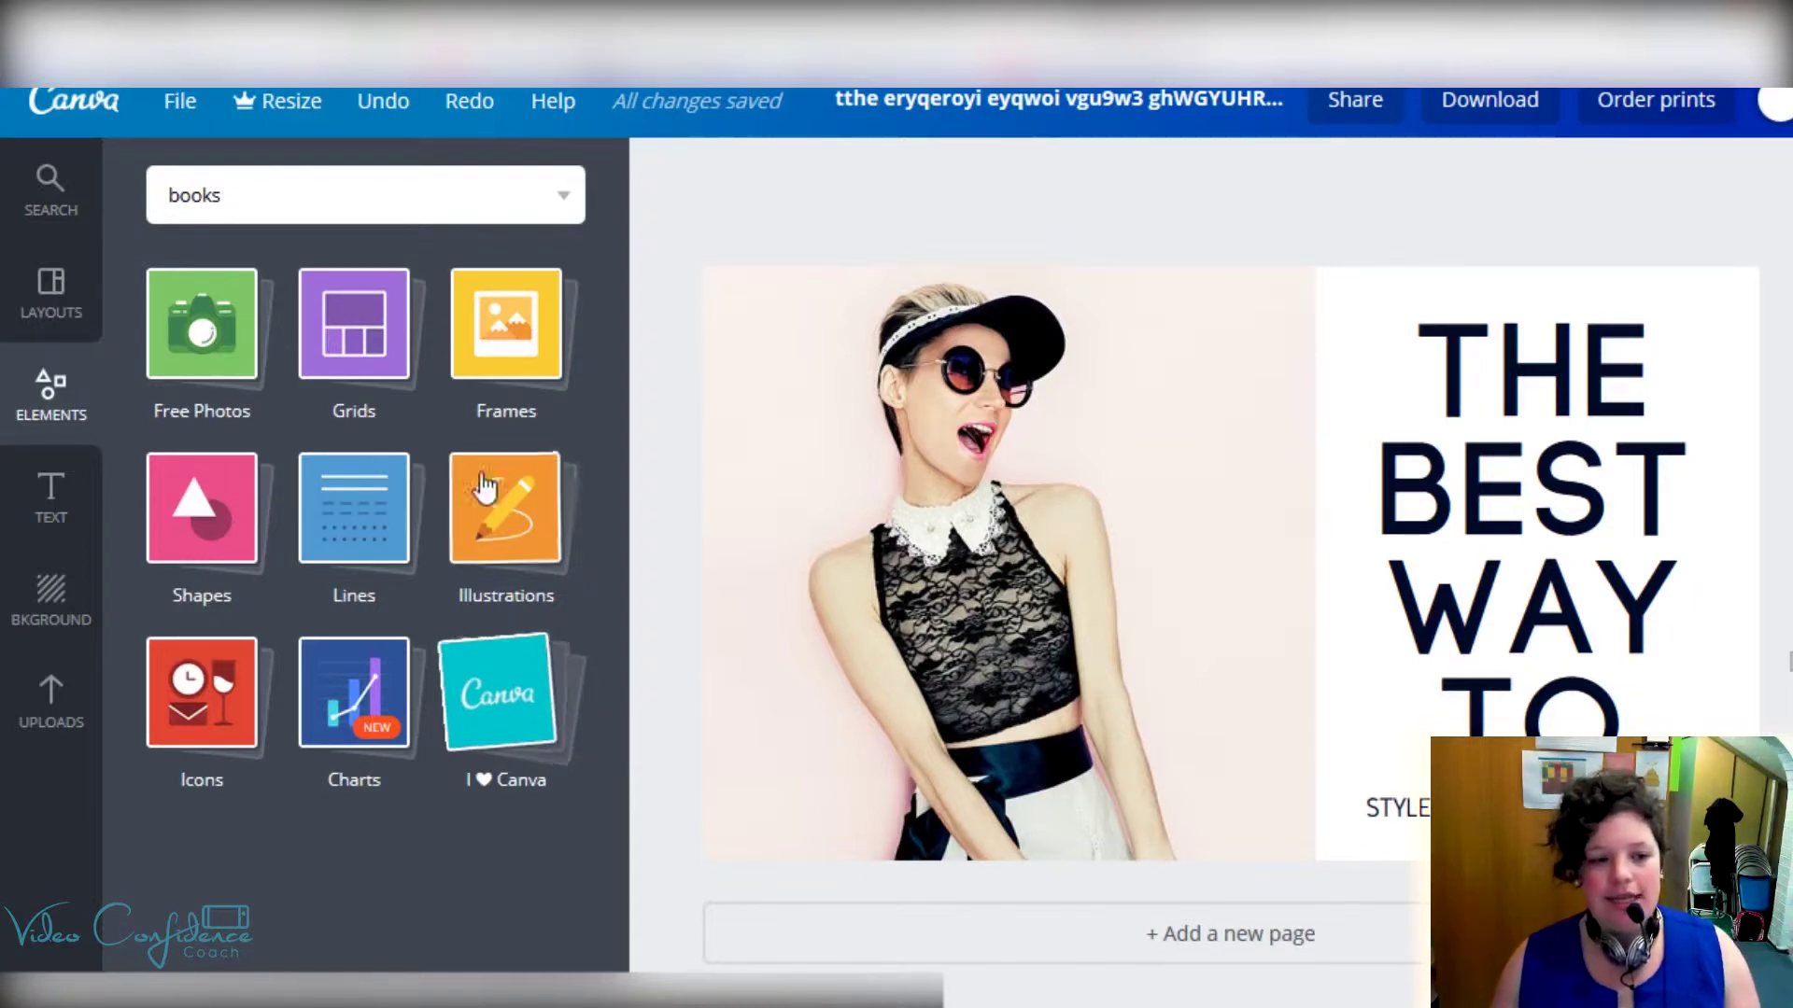
left_click(341, 320)
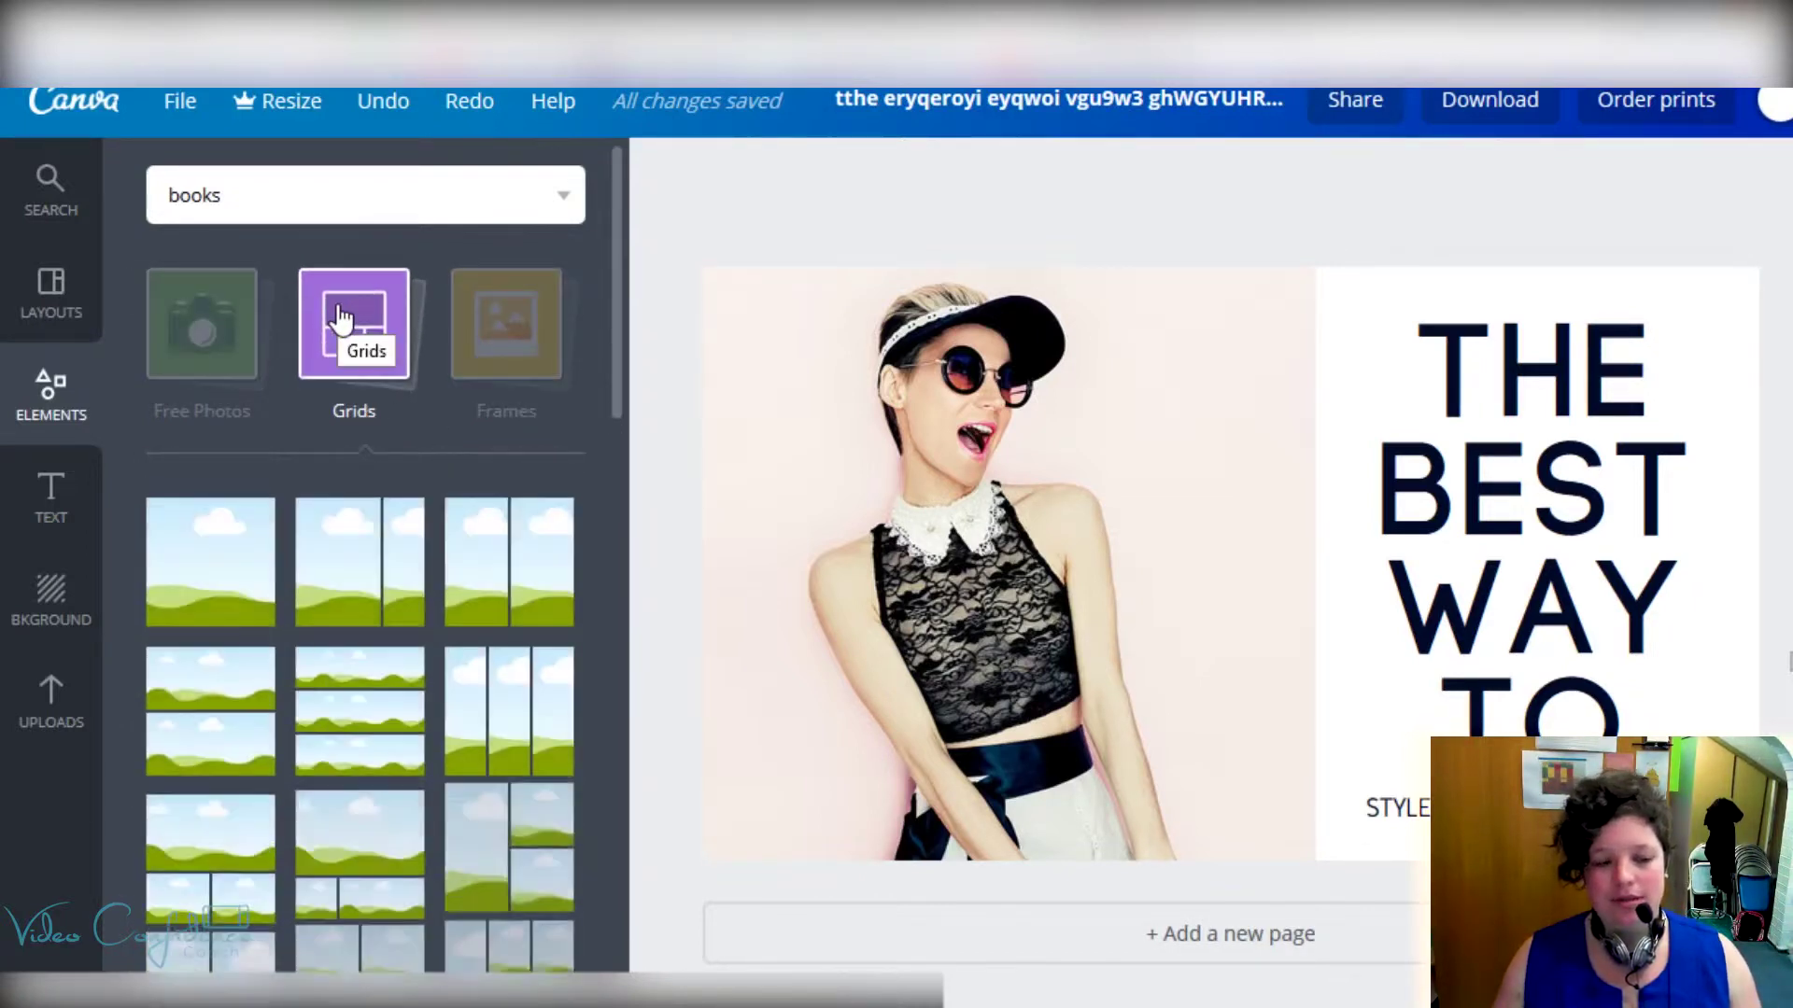
scroll(353, 526, "down", 5)
scroll(360, 535, "up", 5)
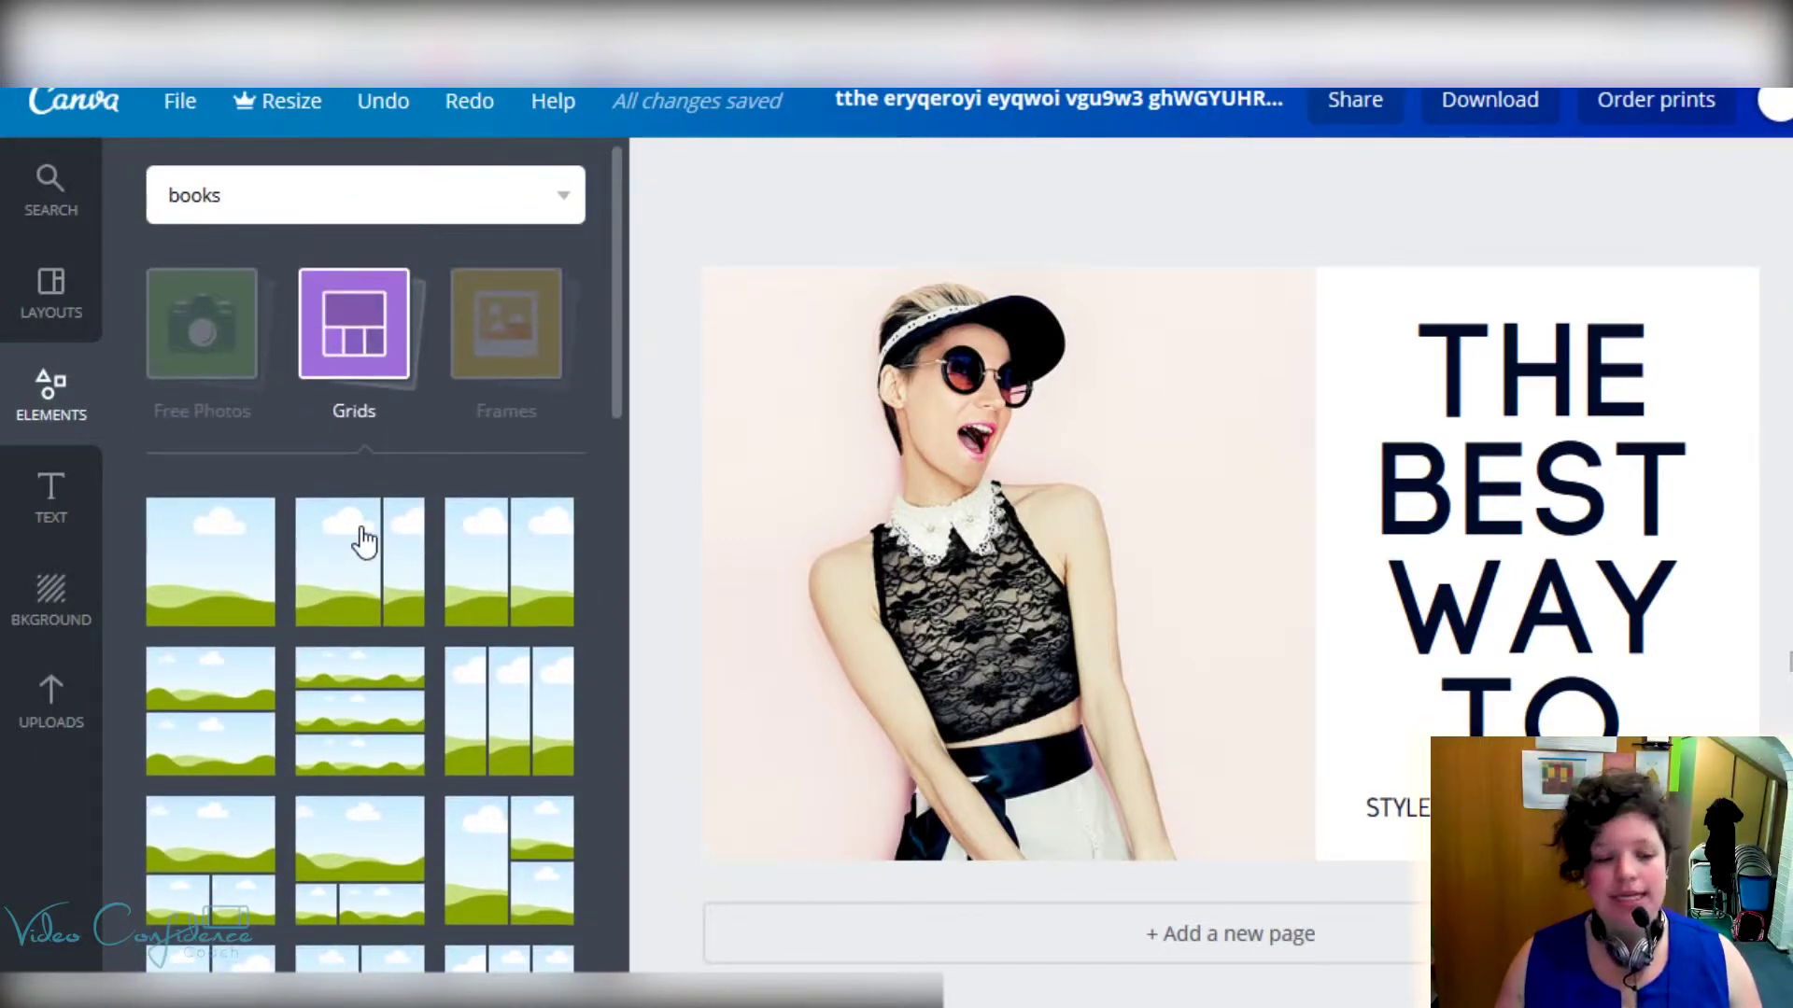
left_click(364, 542)
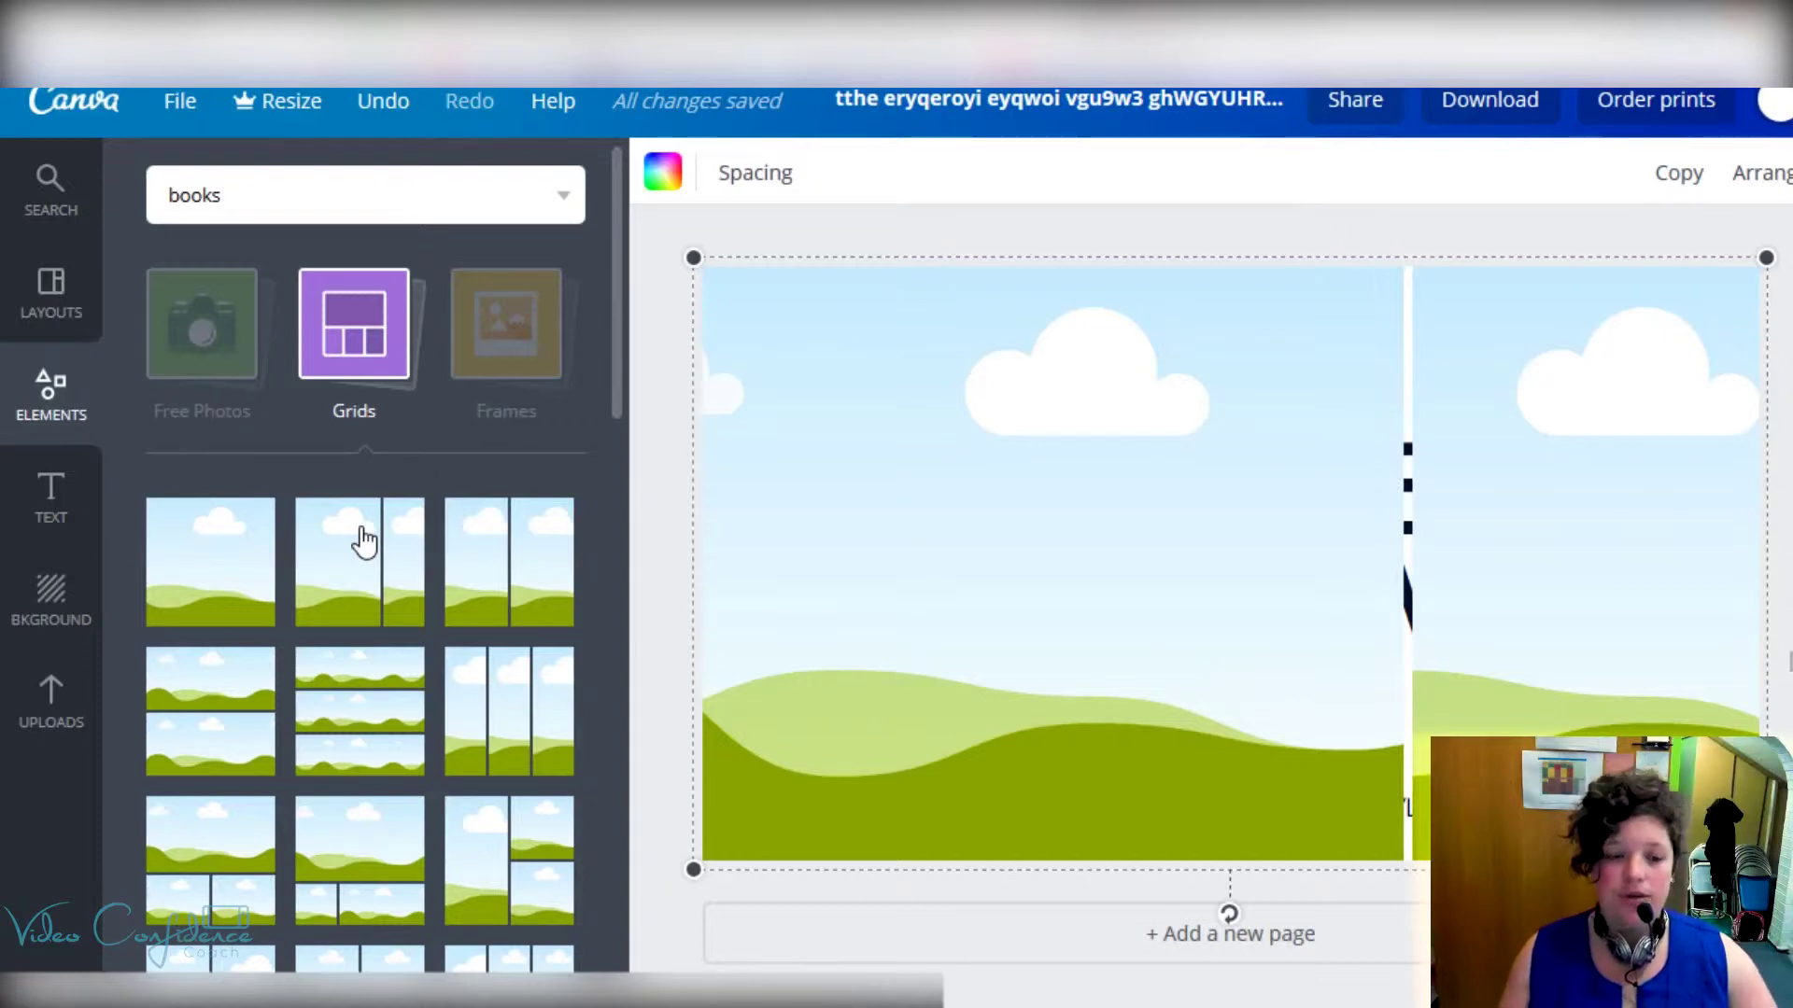
Step: Fill the grid's wide left cell with the uploaded desktop computer photo and undo both the photo and the grid
left_click(50, 700)
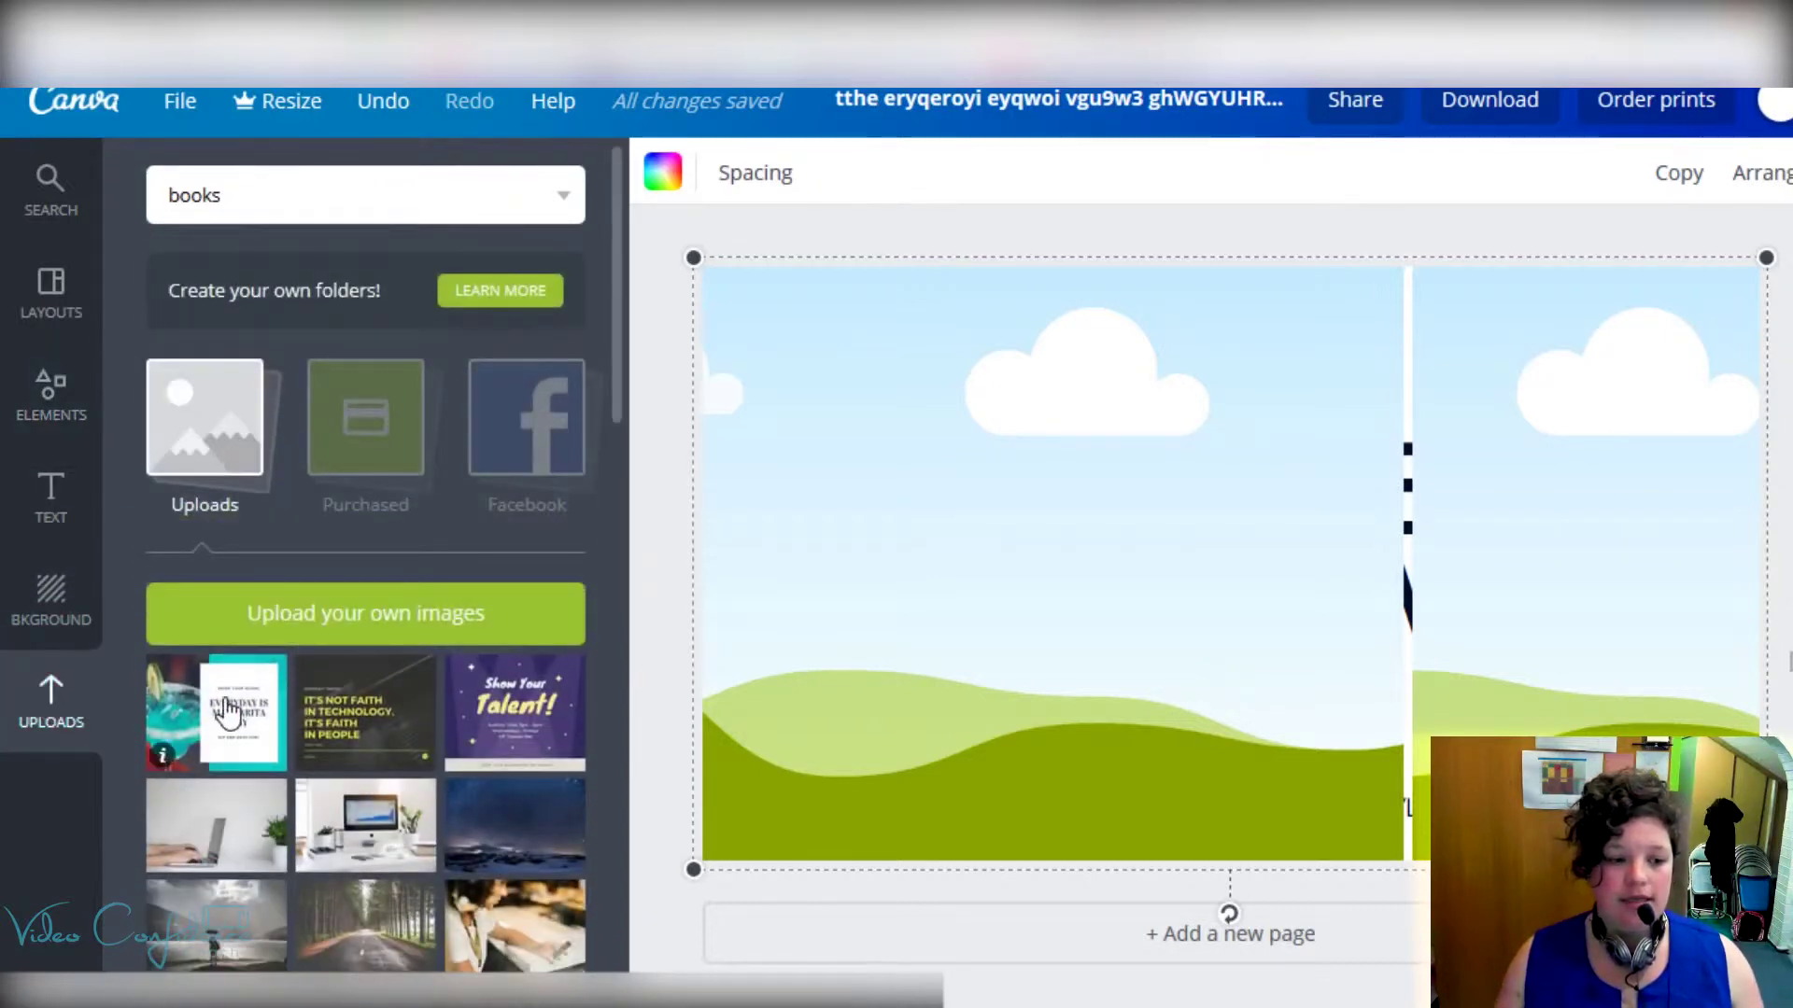
left_click_drag(383, 813, 1074, 654)
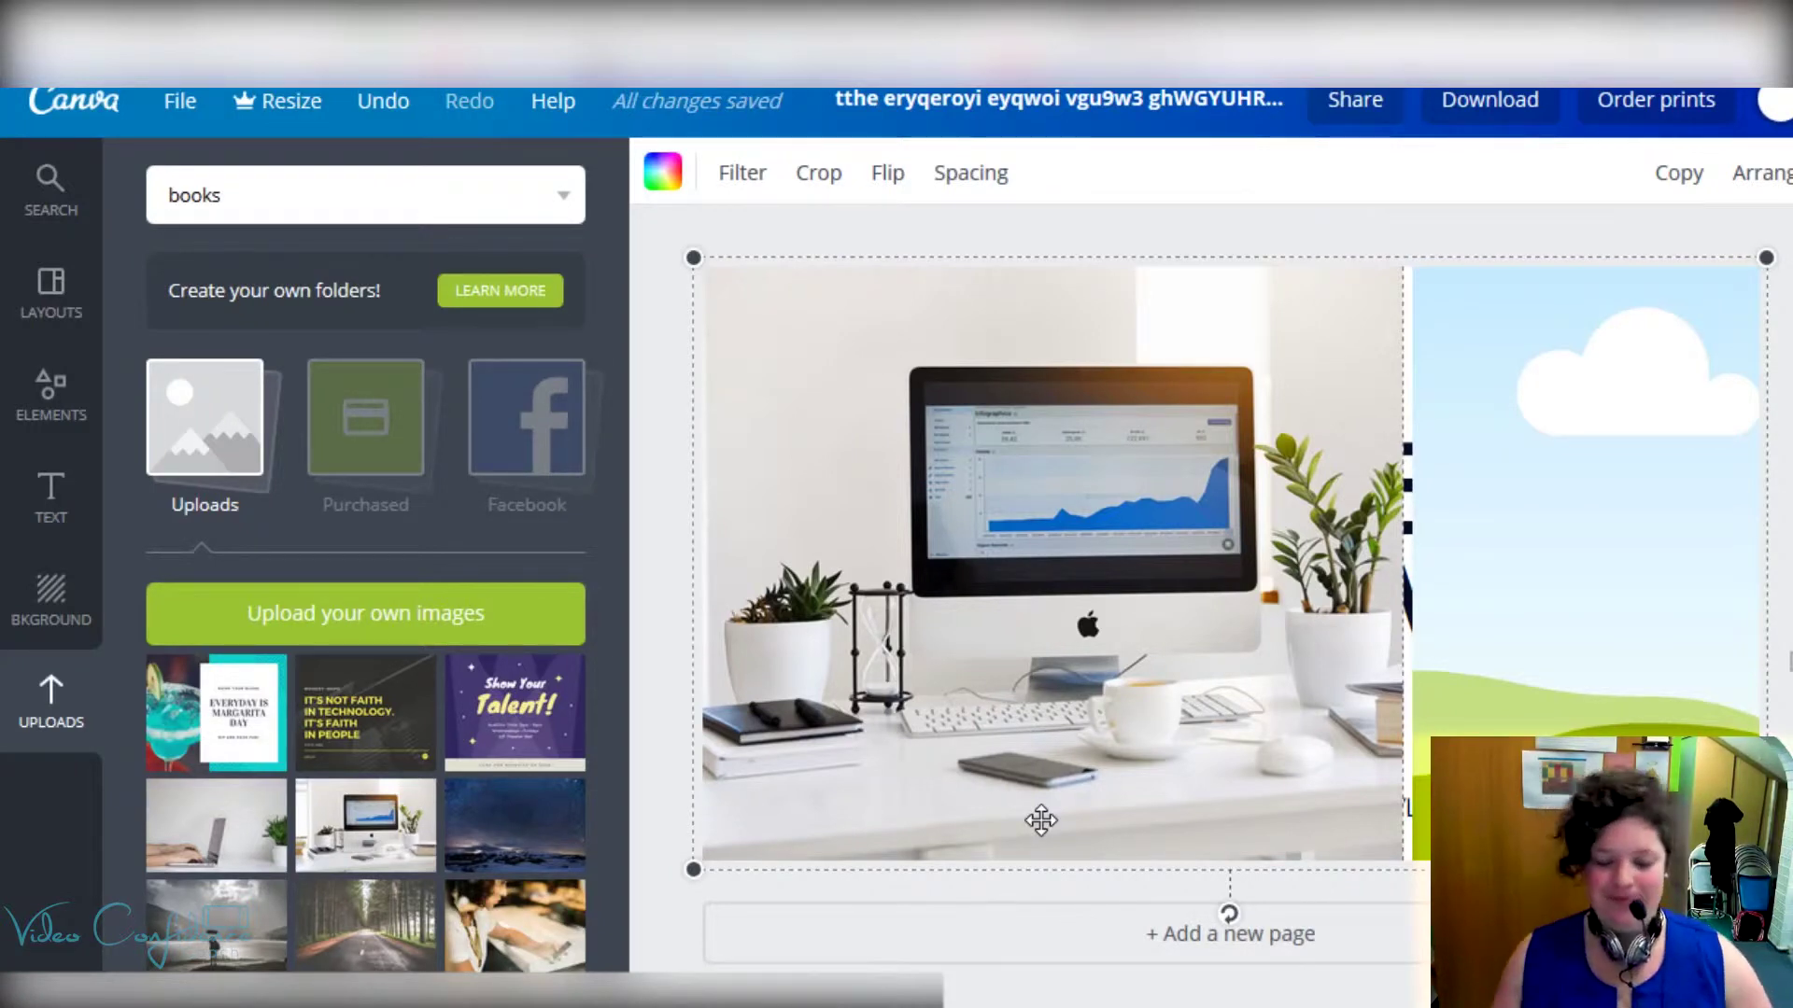
key("ctrl+z")
key("ctrl+z")
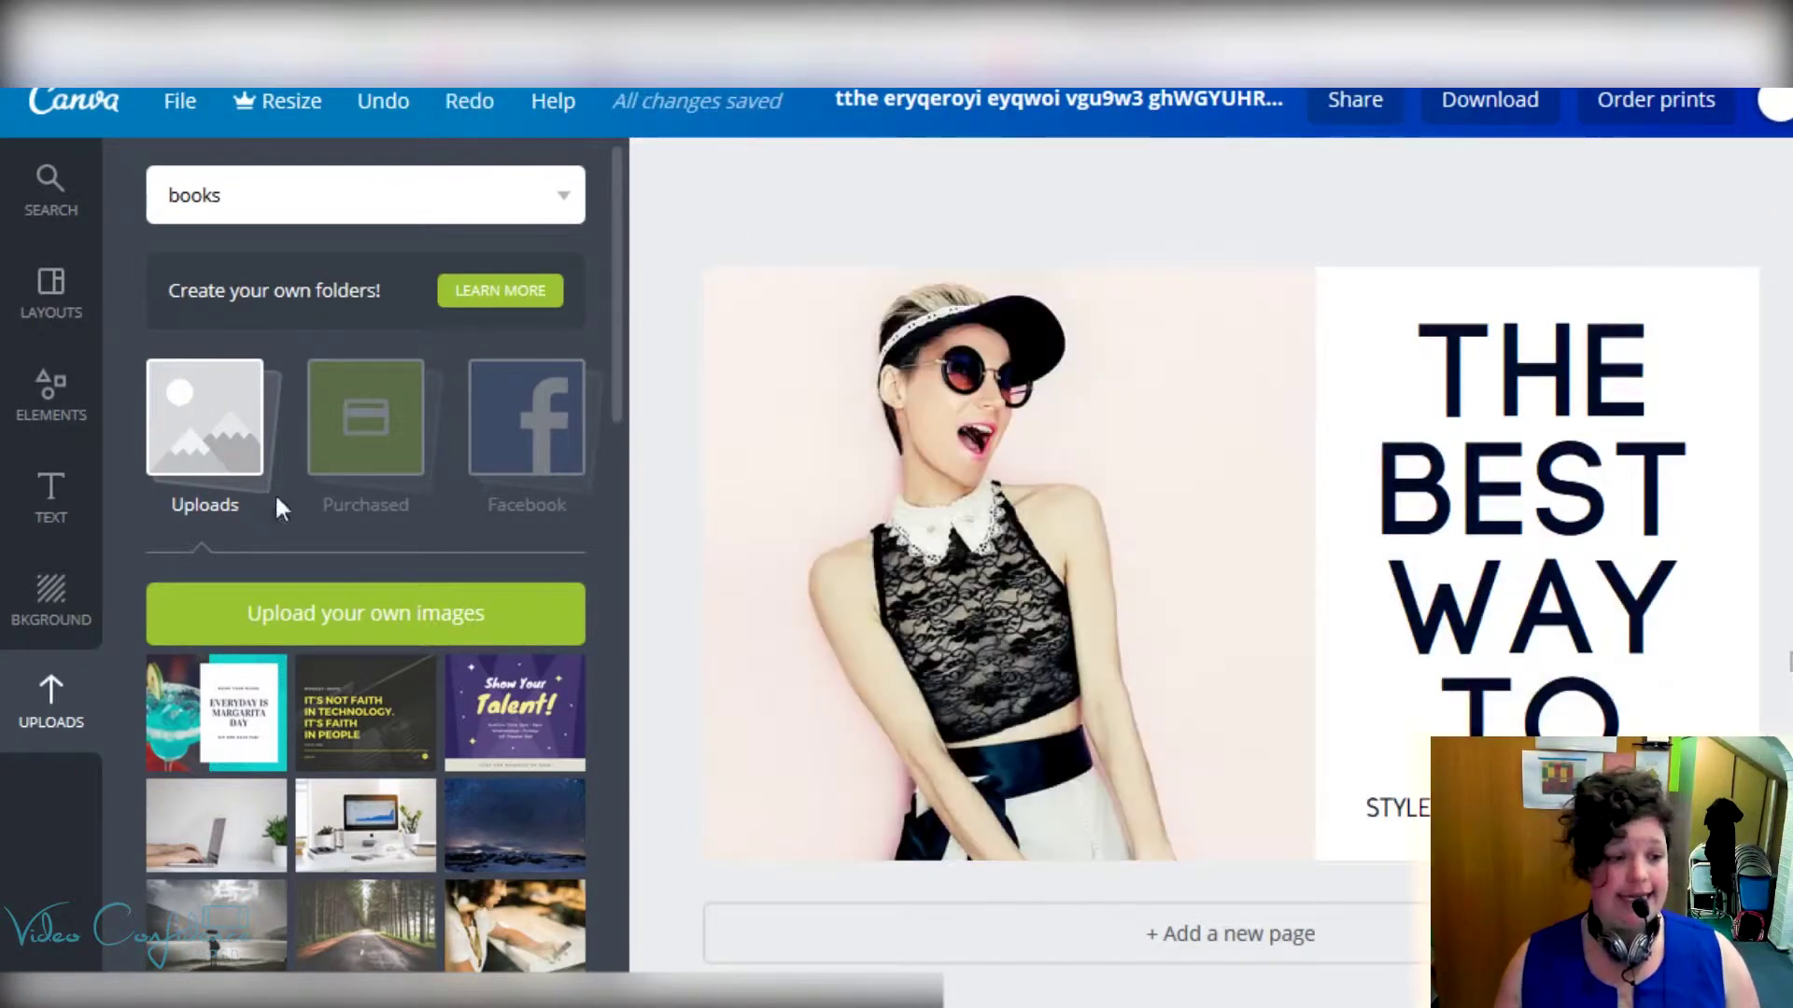
Step: Browse the text combinations and add the one reading "This certificate is awarded to" with a script-style name
left_click(51, 493)
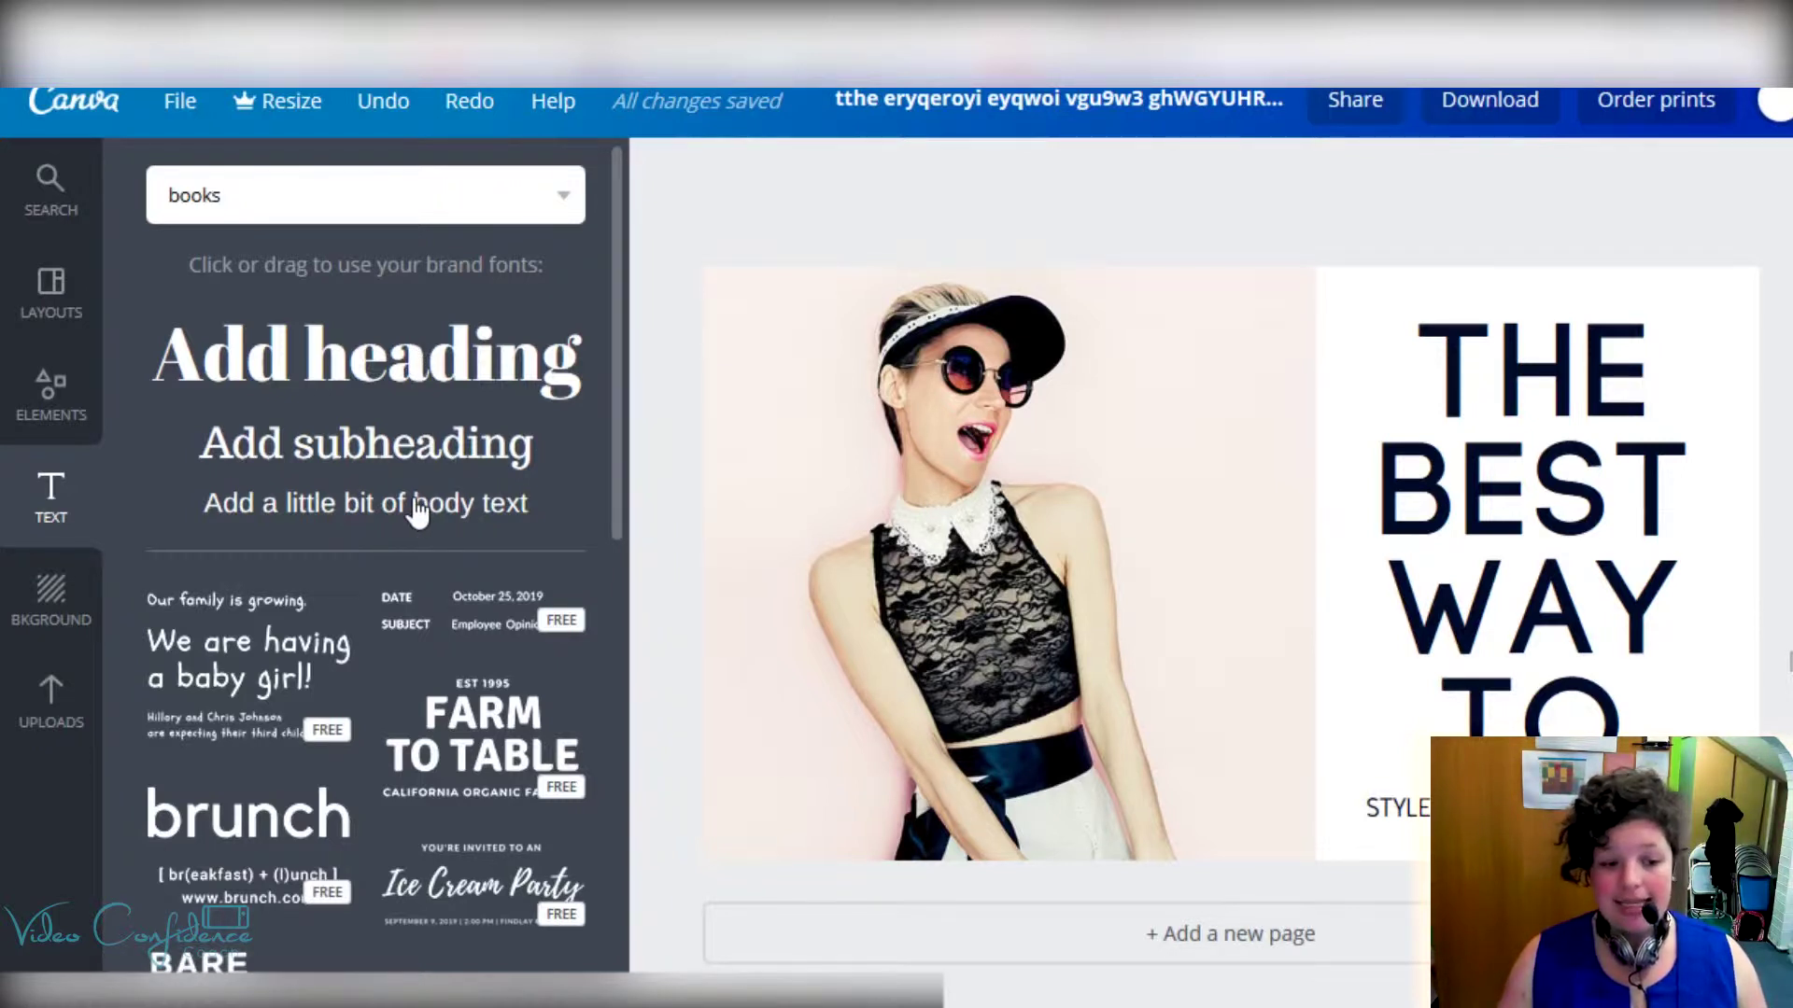
scroll(340, 556, "down", 2)
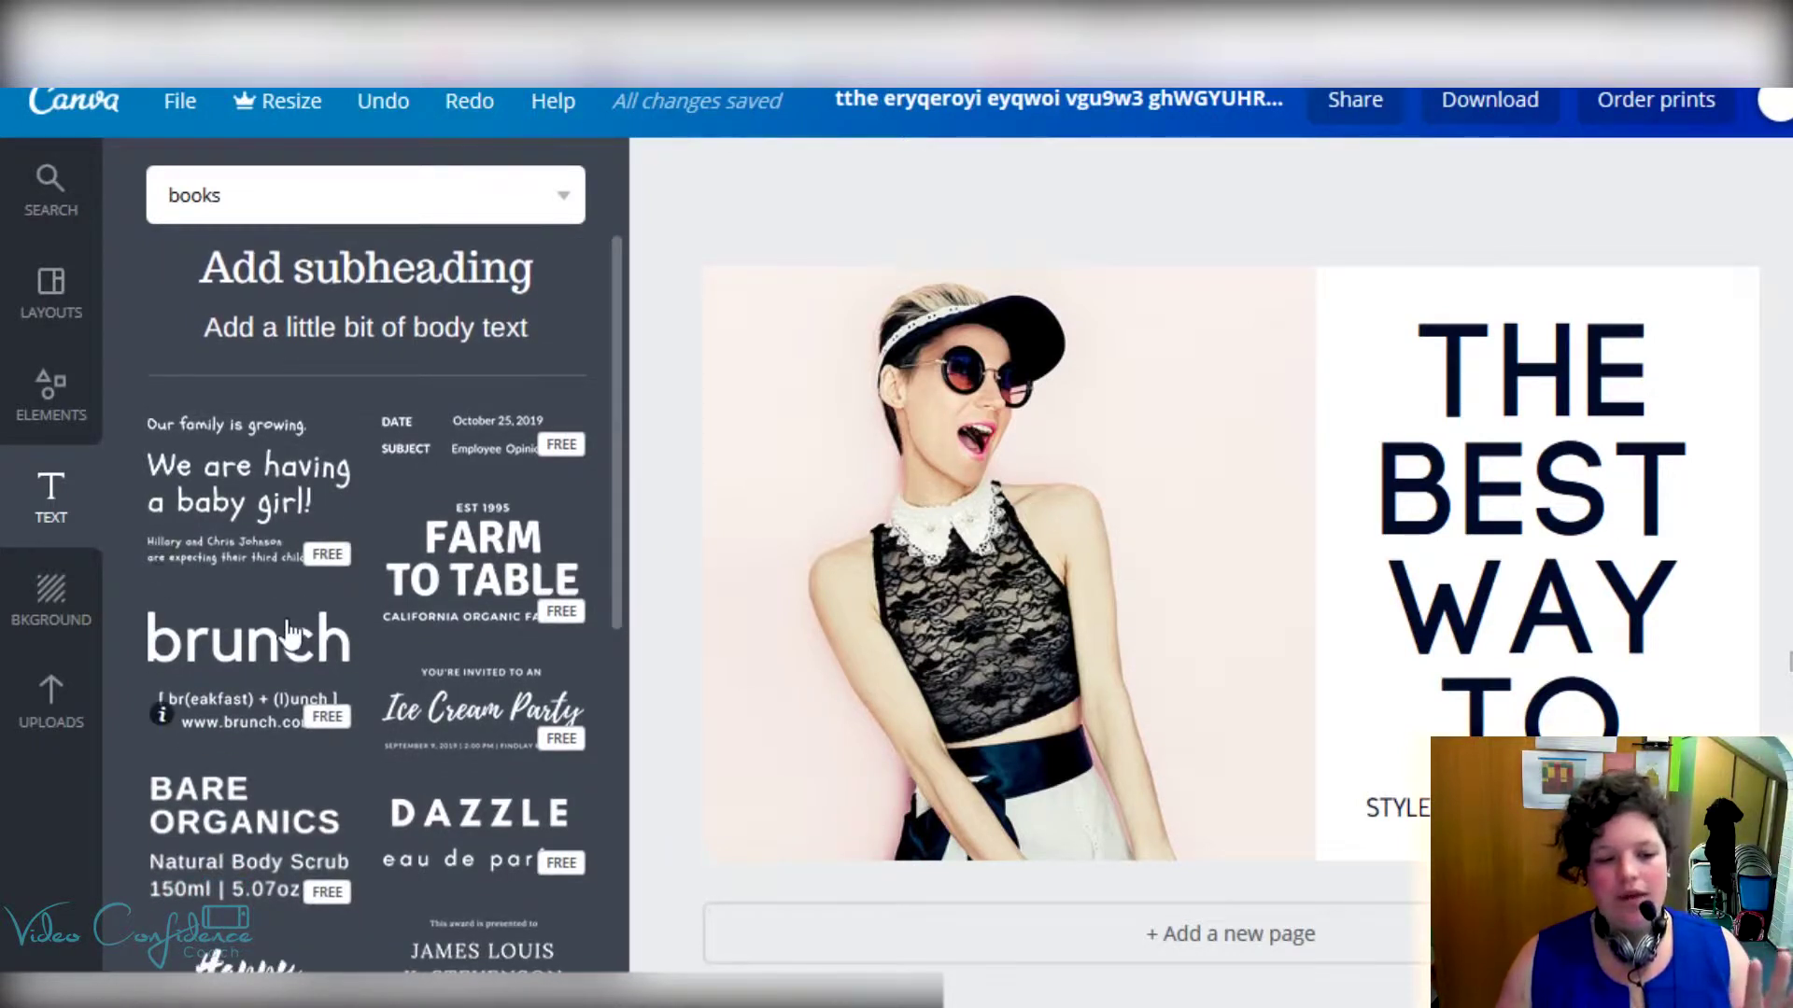
scroll(291, 639, "down", 2)
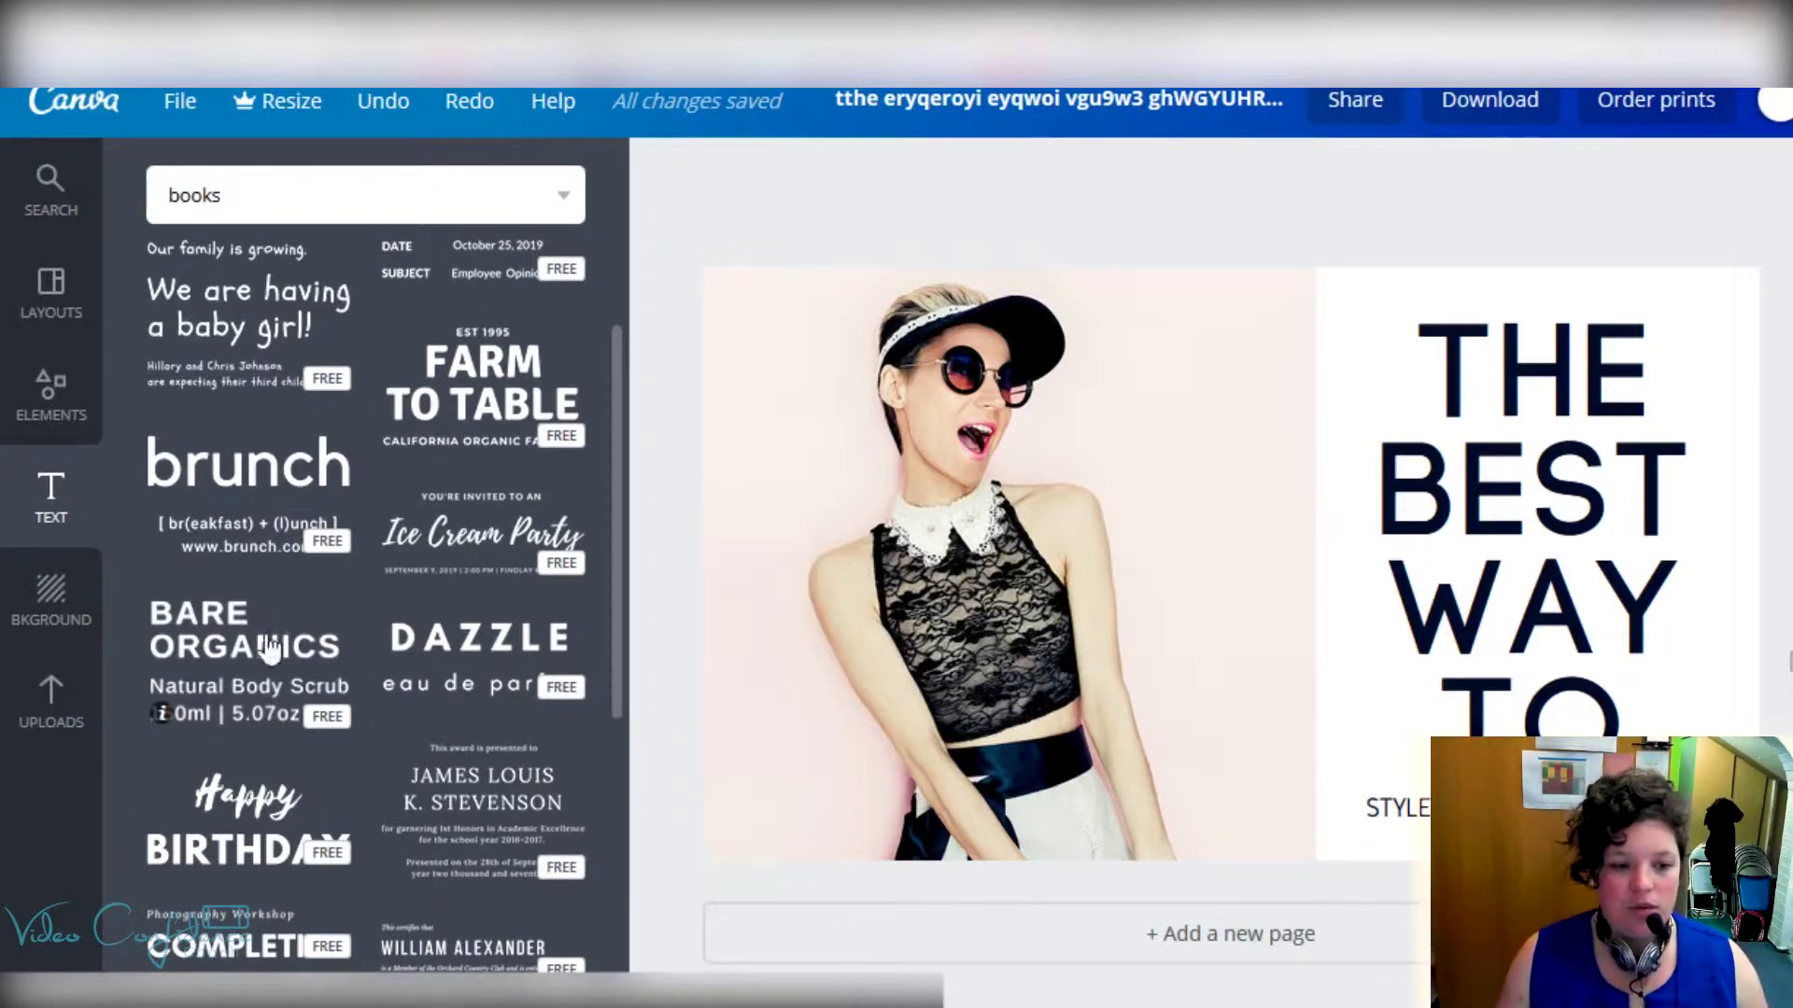
scroll(280, 654, "down", 5)
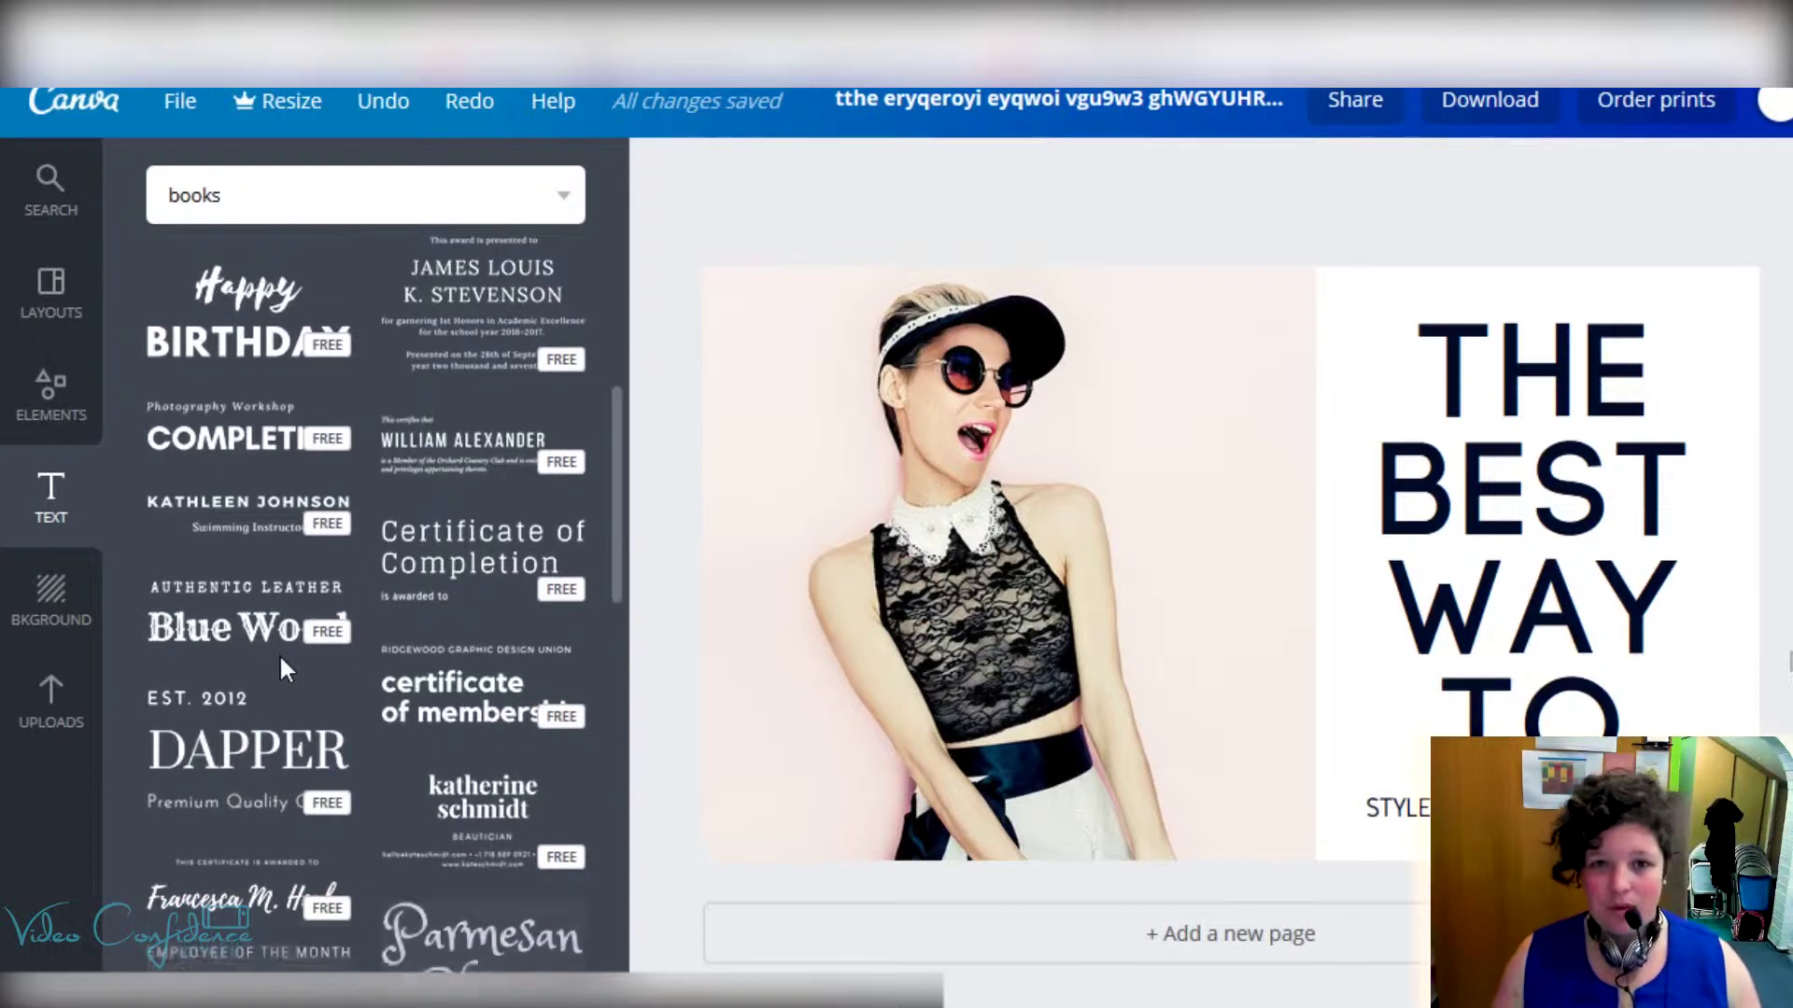
mouse_move(245, 813)
scroll(257, 803, "down", 3)
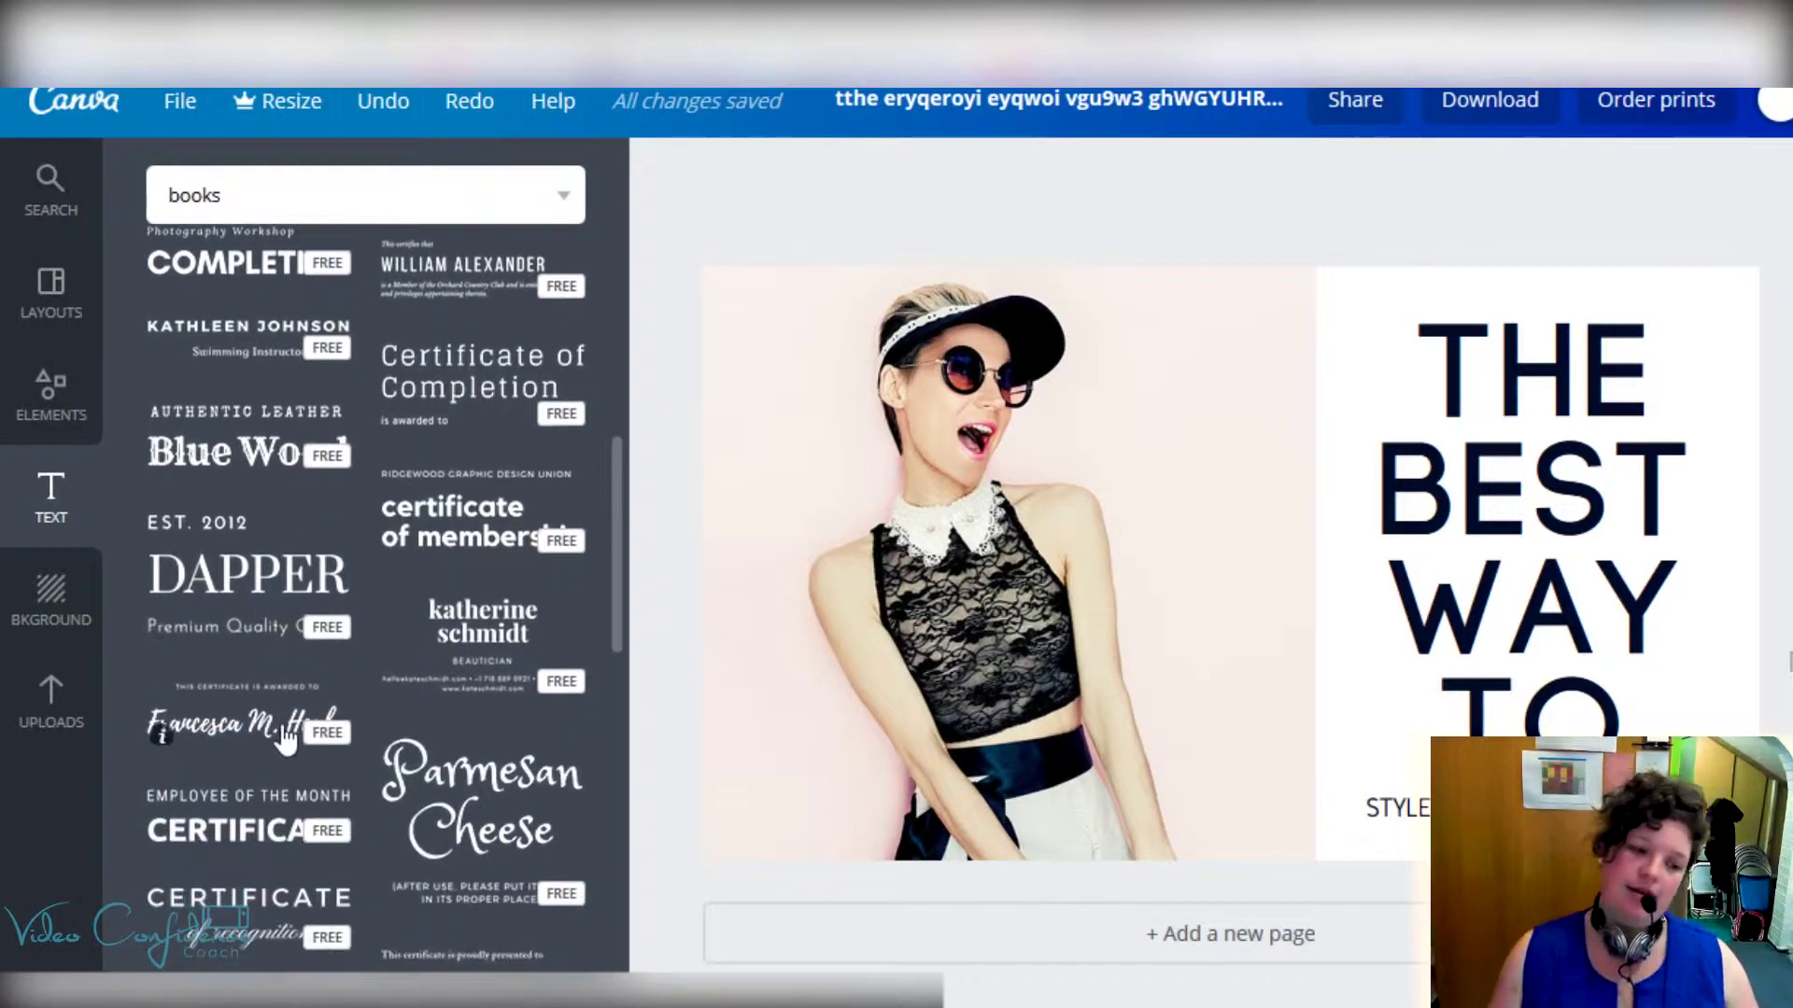
left_click(261, 740)
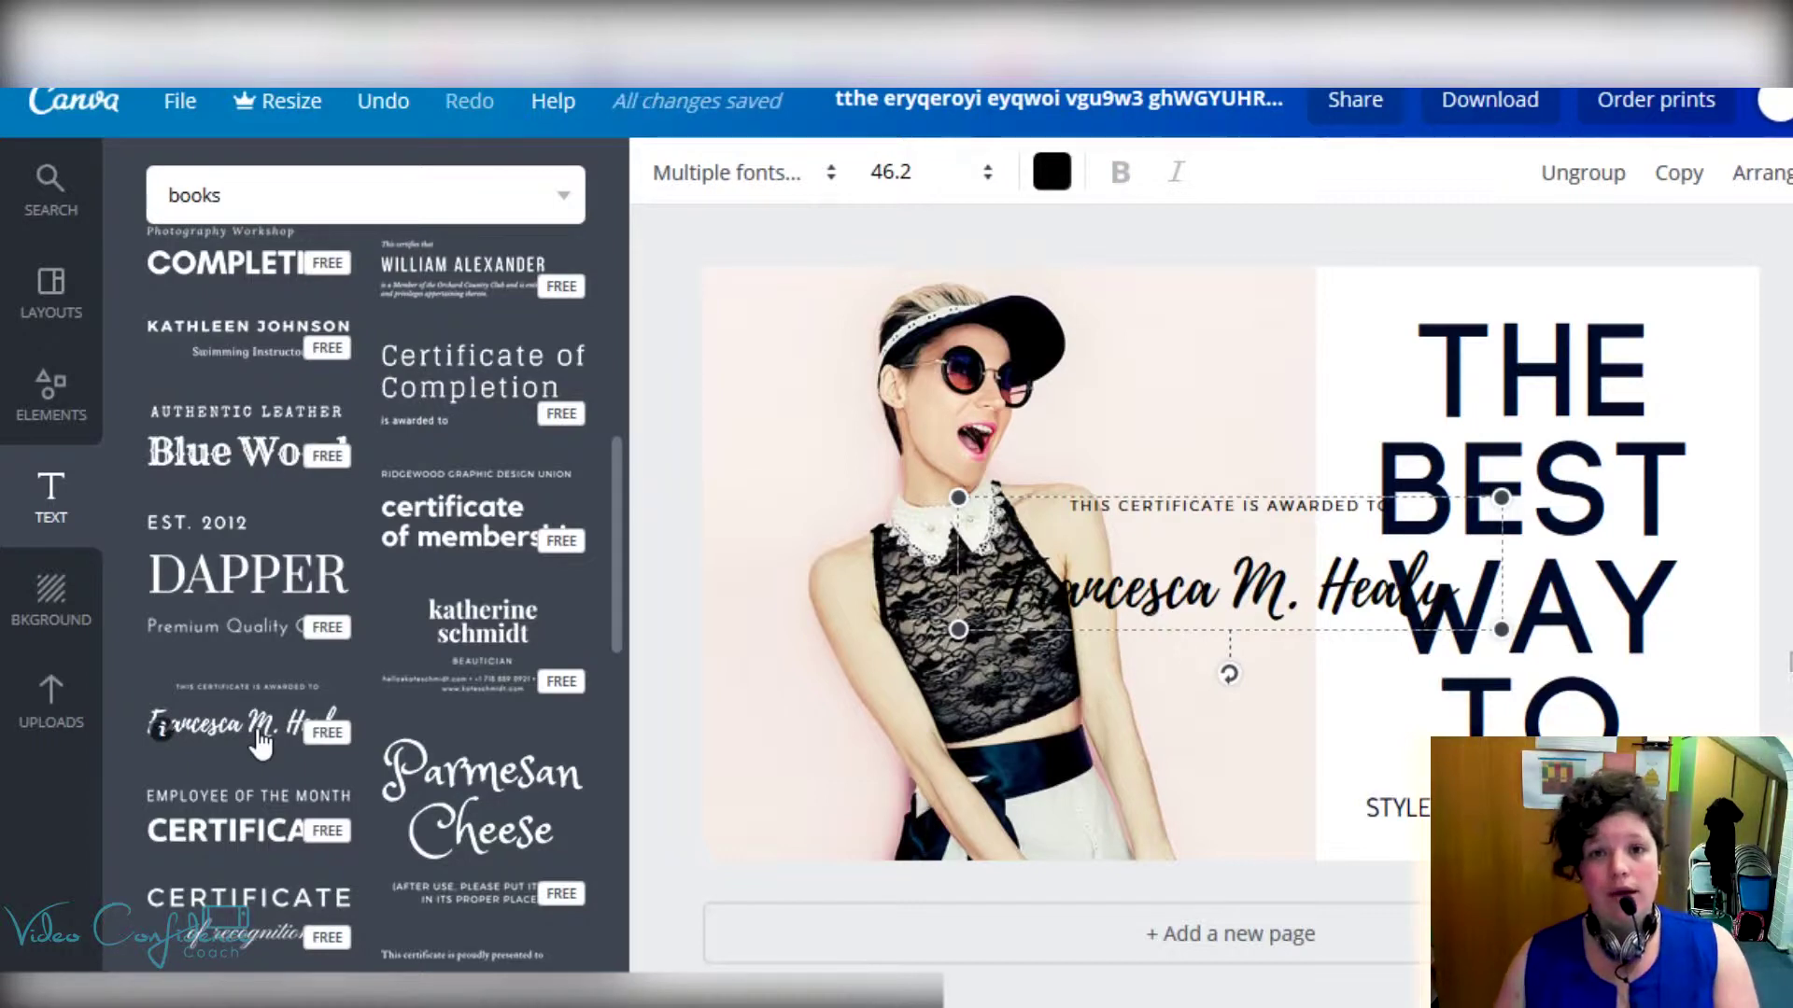
Step: Try inserting filler letters into the certificate text's name and caption lines, and undo the edits and the added text group
double_click(1270, 575)
type("GhKVGHqwgf")
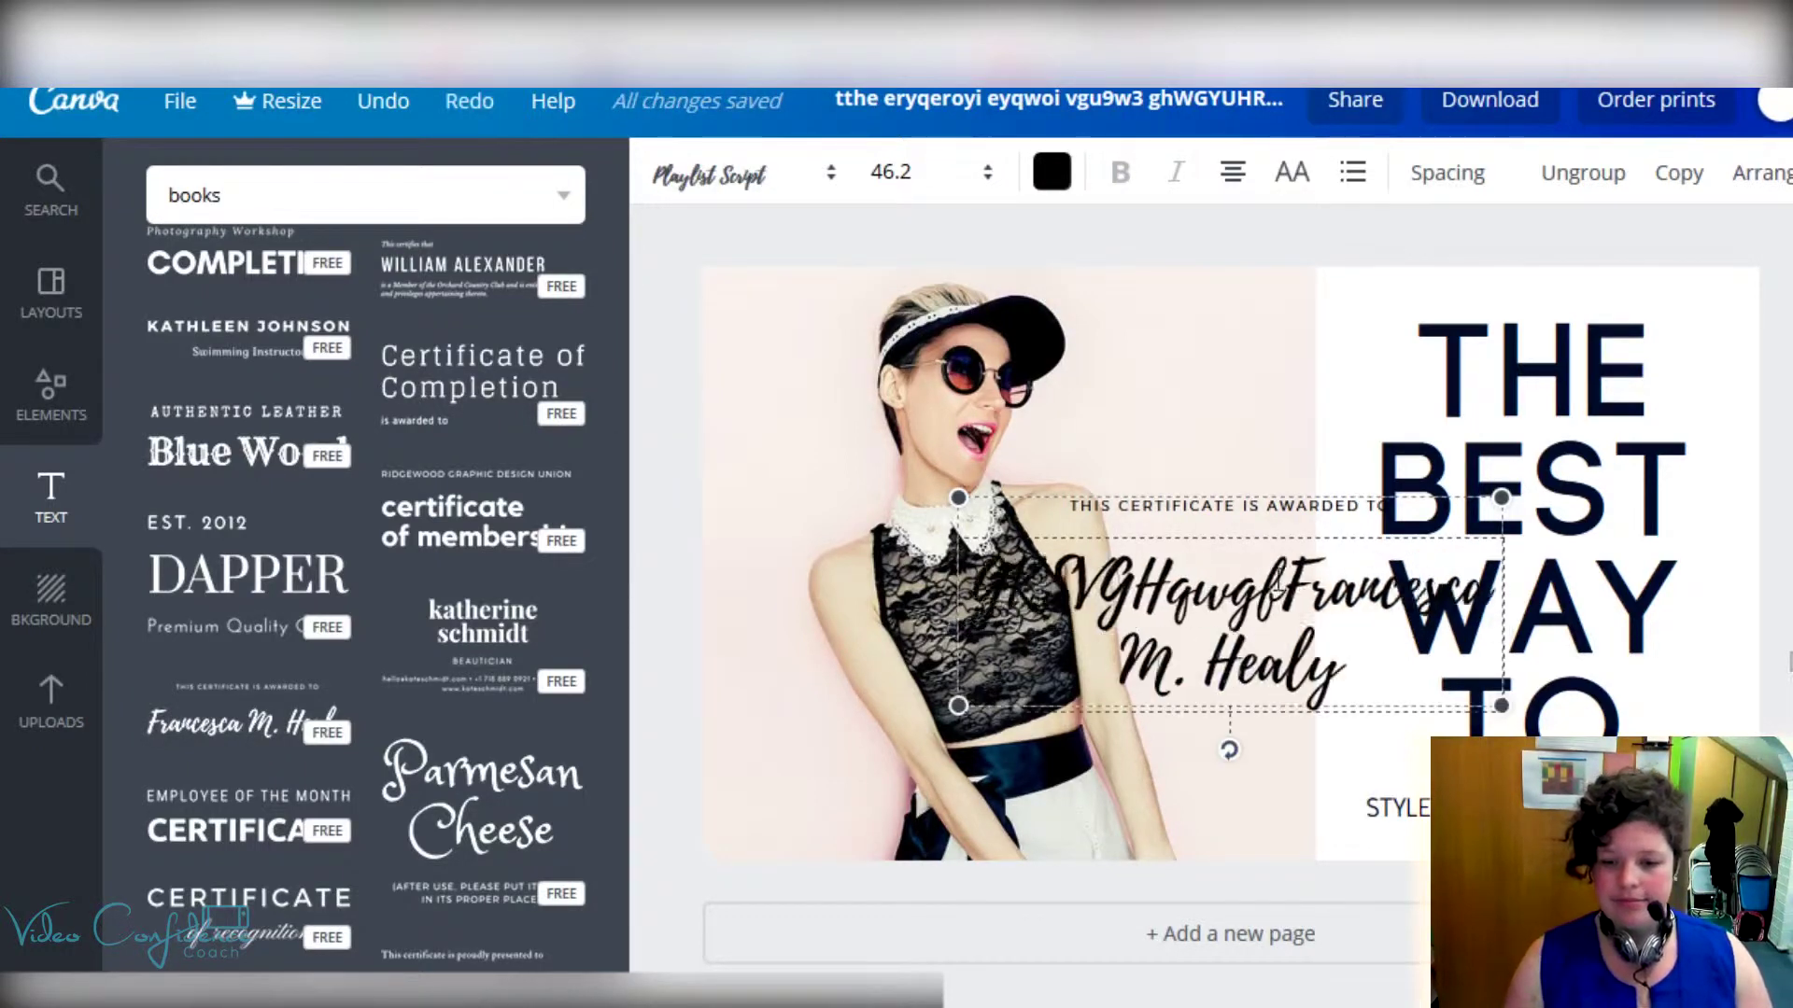
type("euyg")
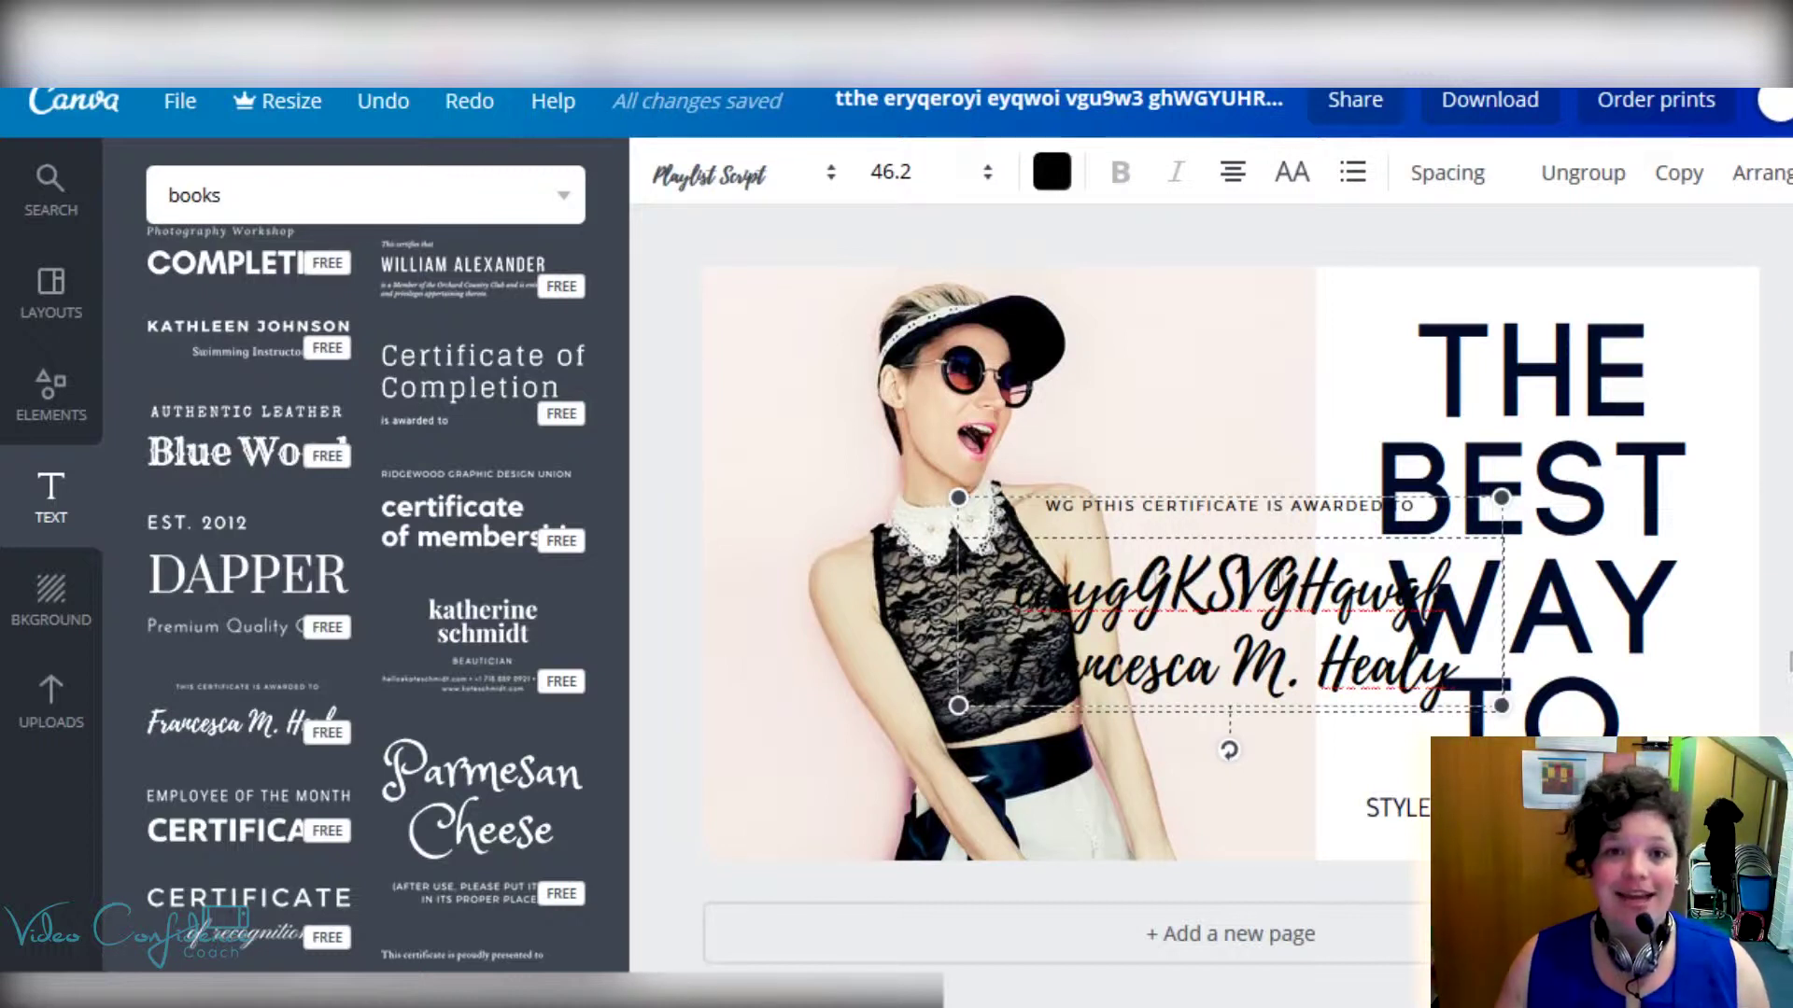
key("ctrl+z")
key("ctrl+z")
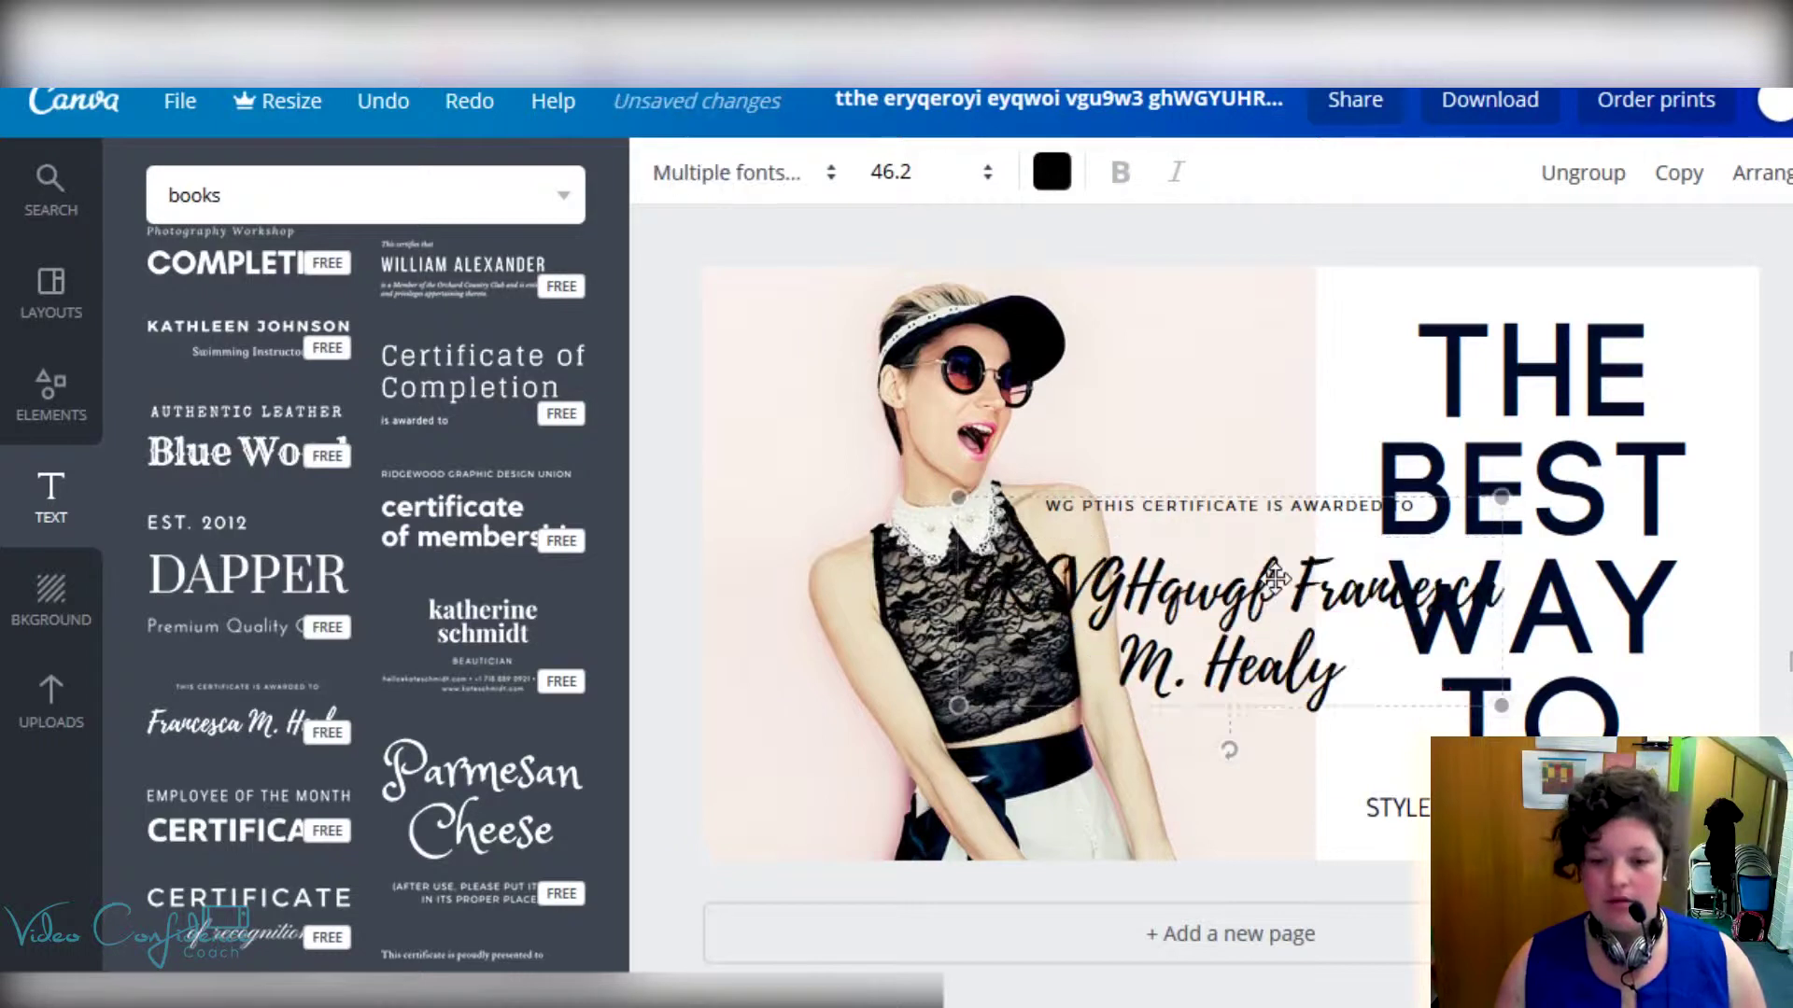
key("ctrl+z")
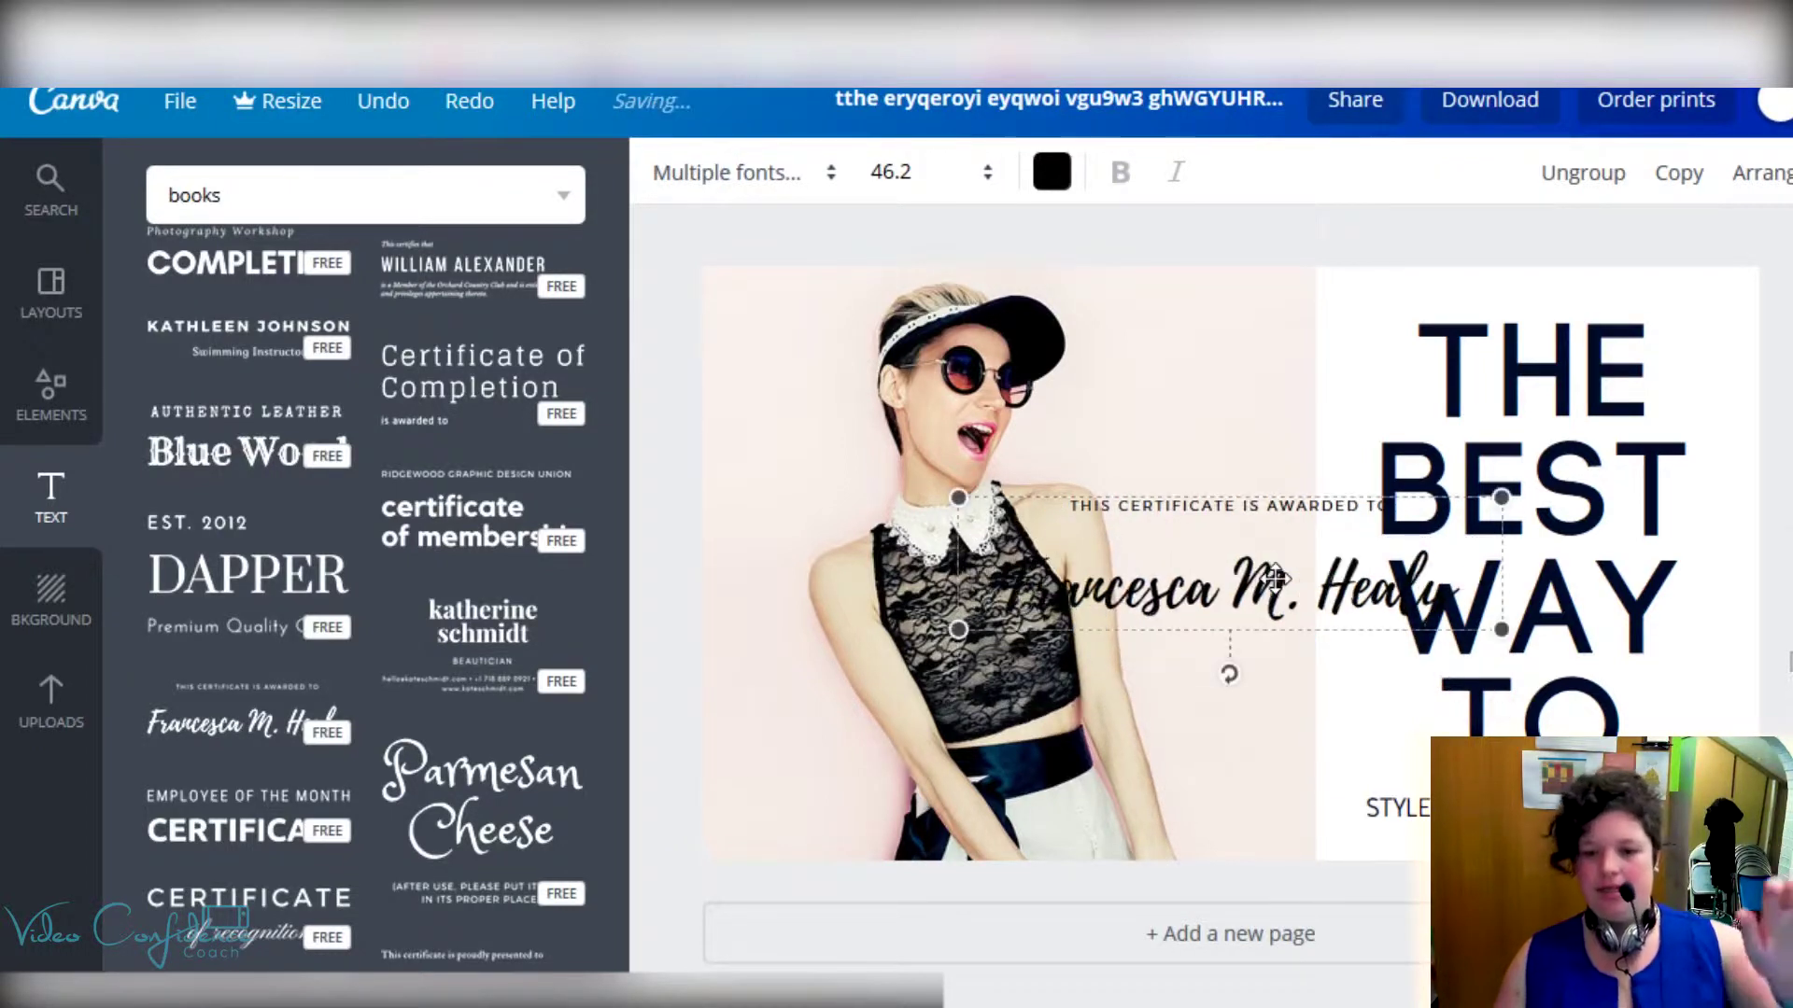
key("ctrl+z")
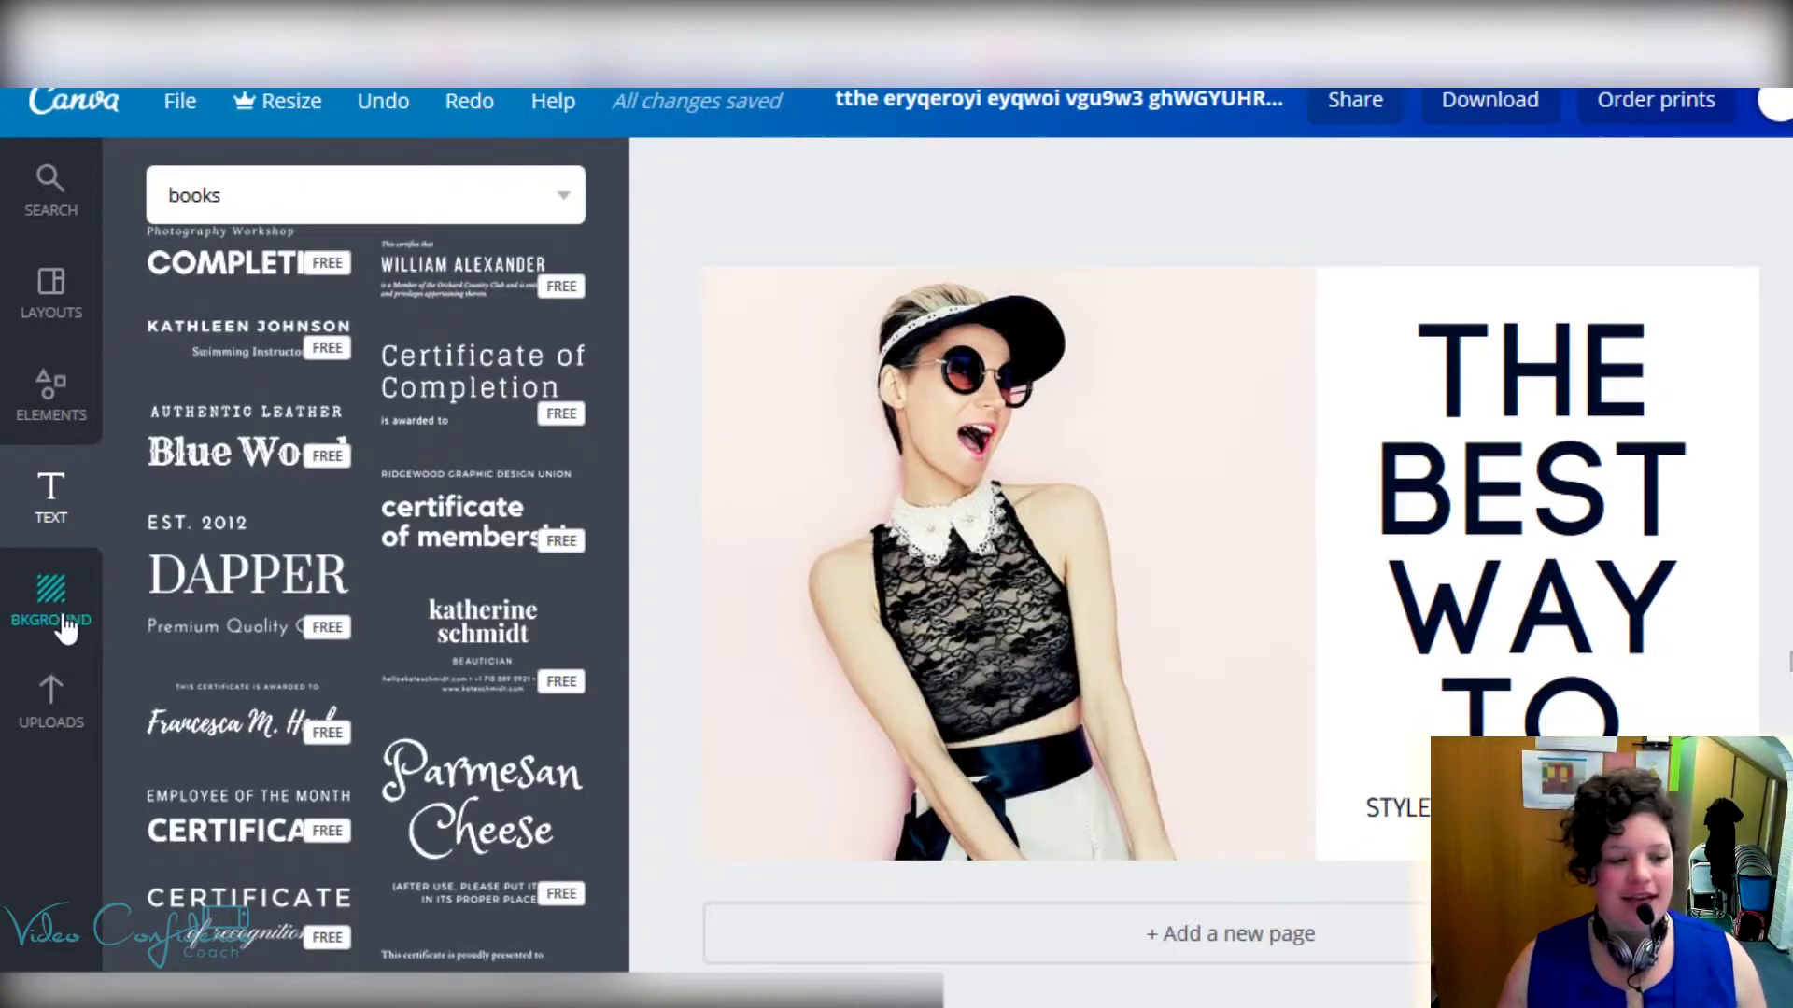
Step: Examine the background options, from document, brand and default colors to the free patterns and $1 photo backgrounds
left_click(62, 632)
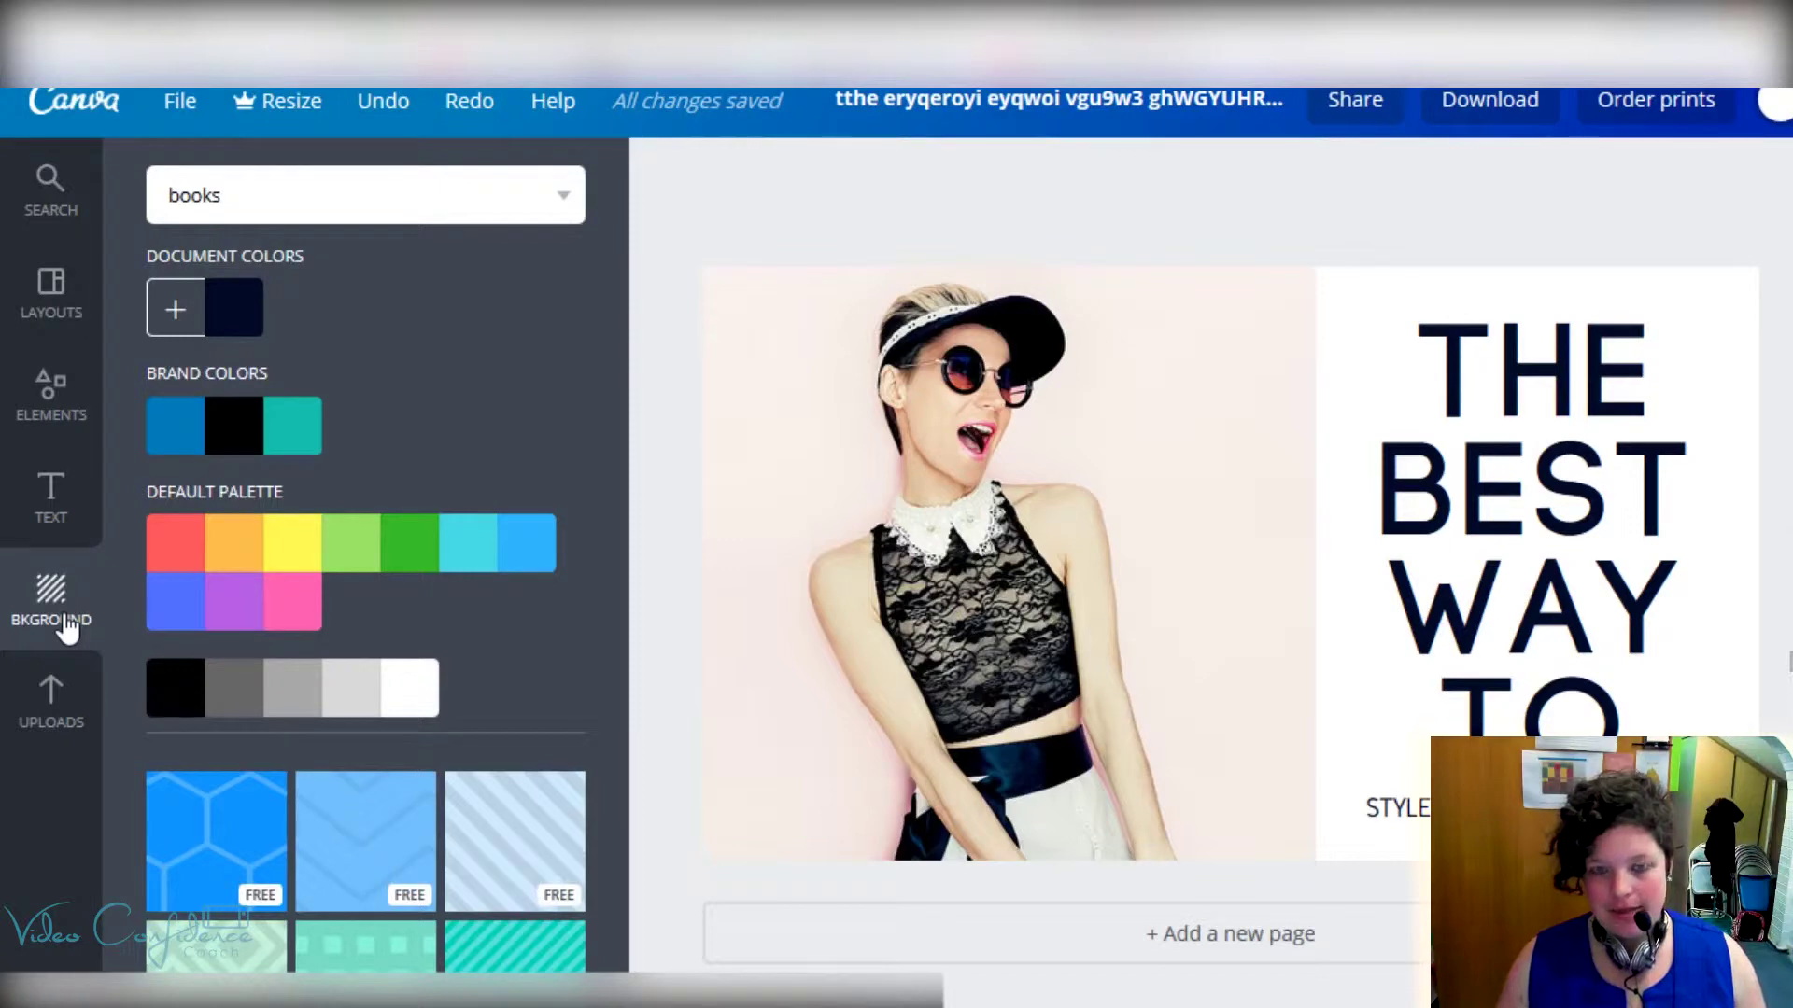
scroll(345, 732, "down", 10)
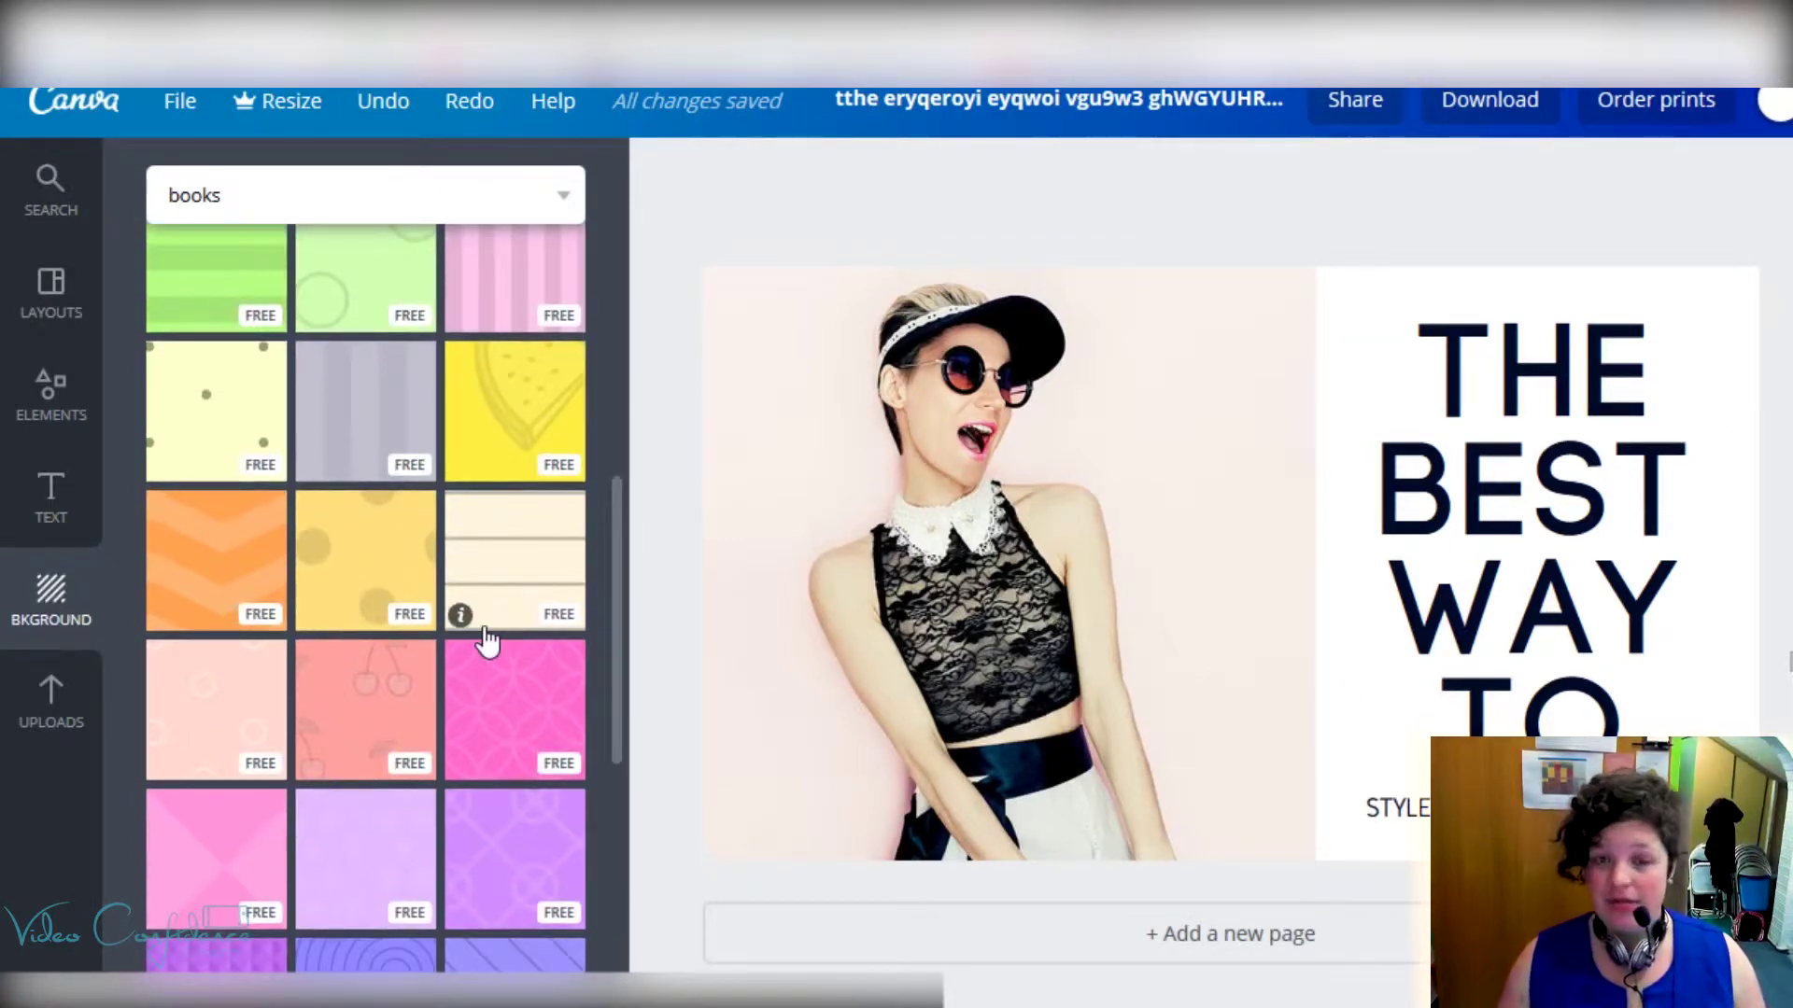
scroll(489, 641, "down", 6)
scroll(489, 640, "down", 5)
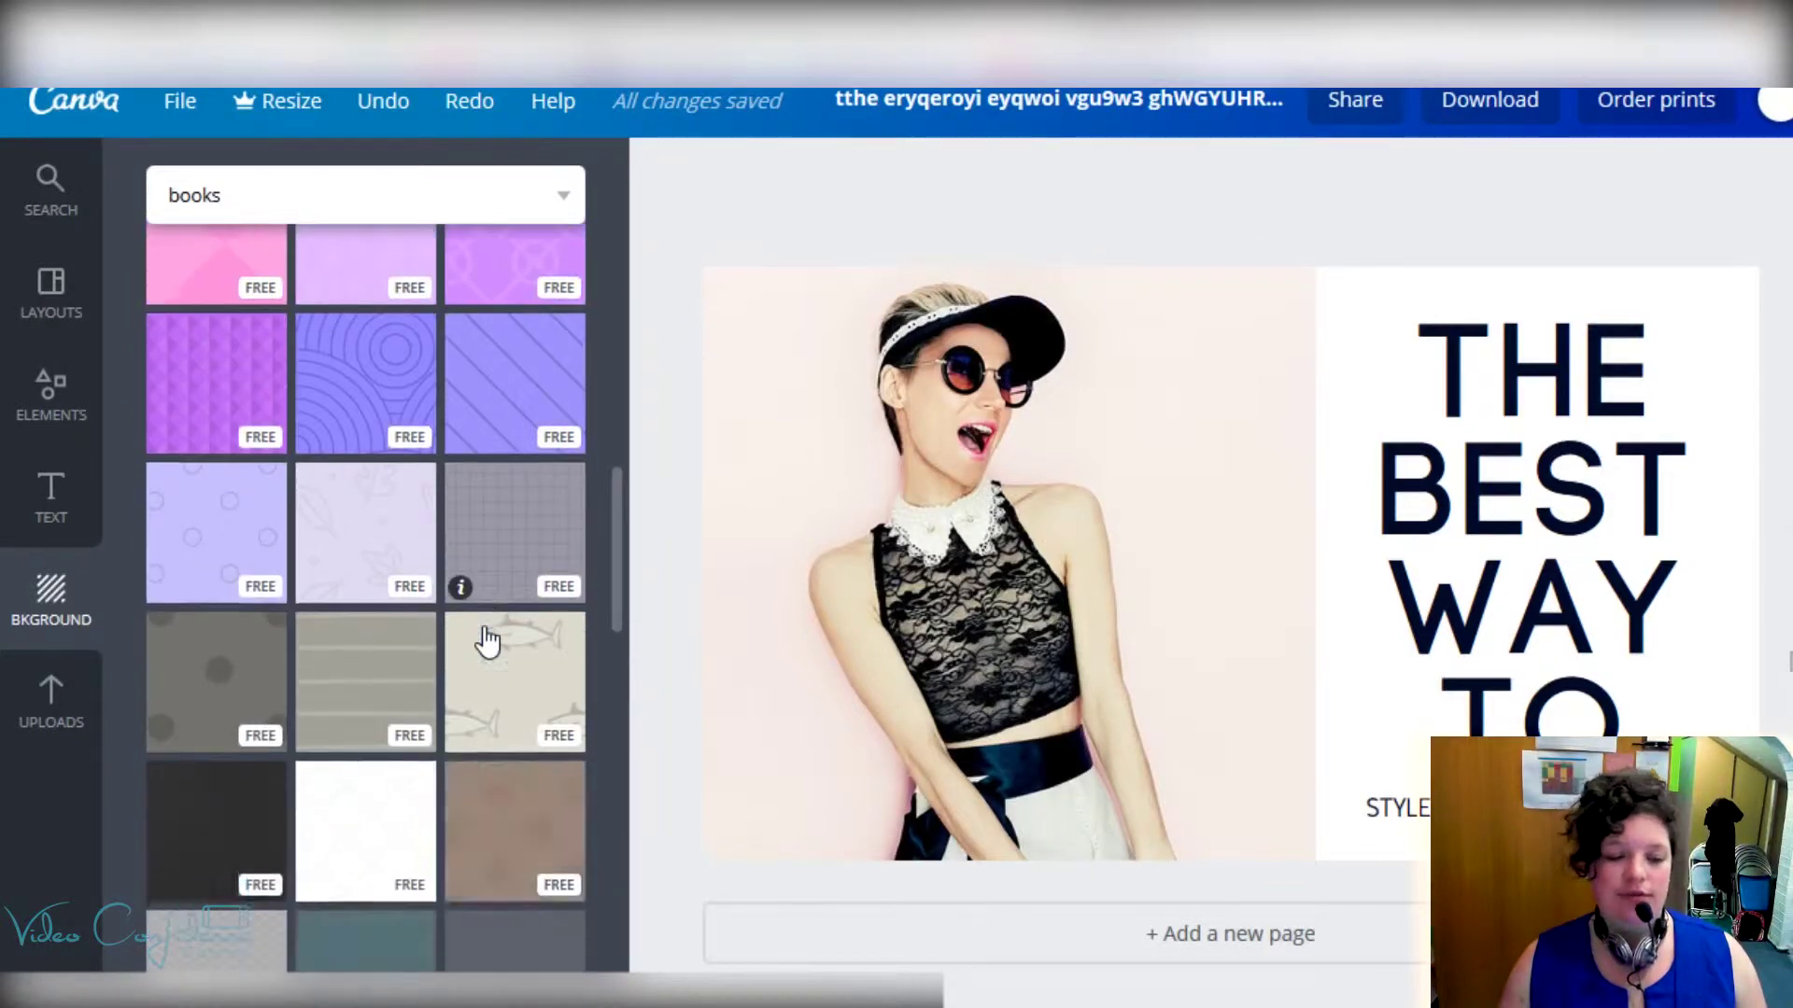
scroll(486, 641, "down", 5)
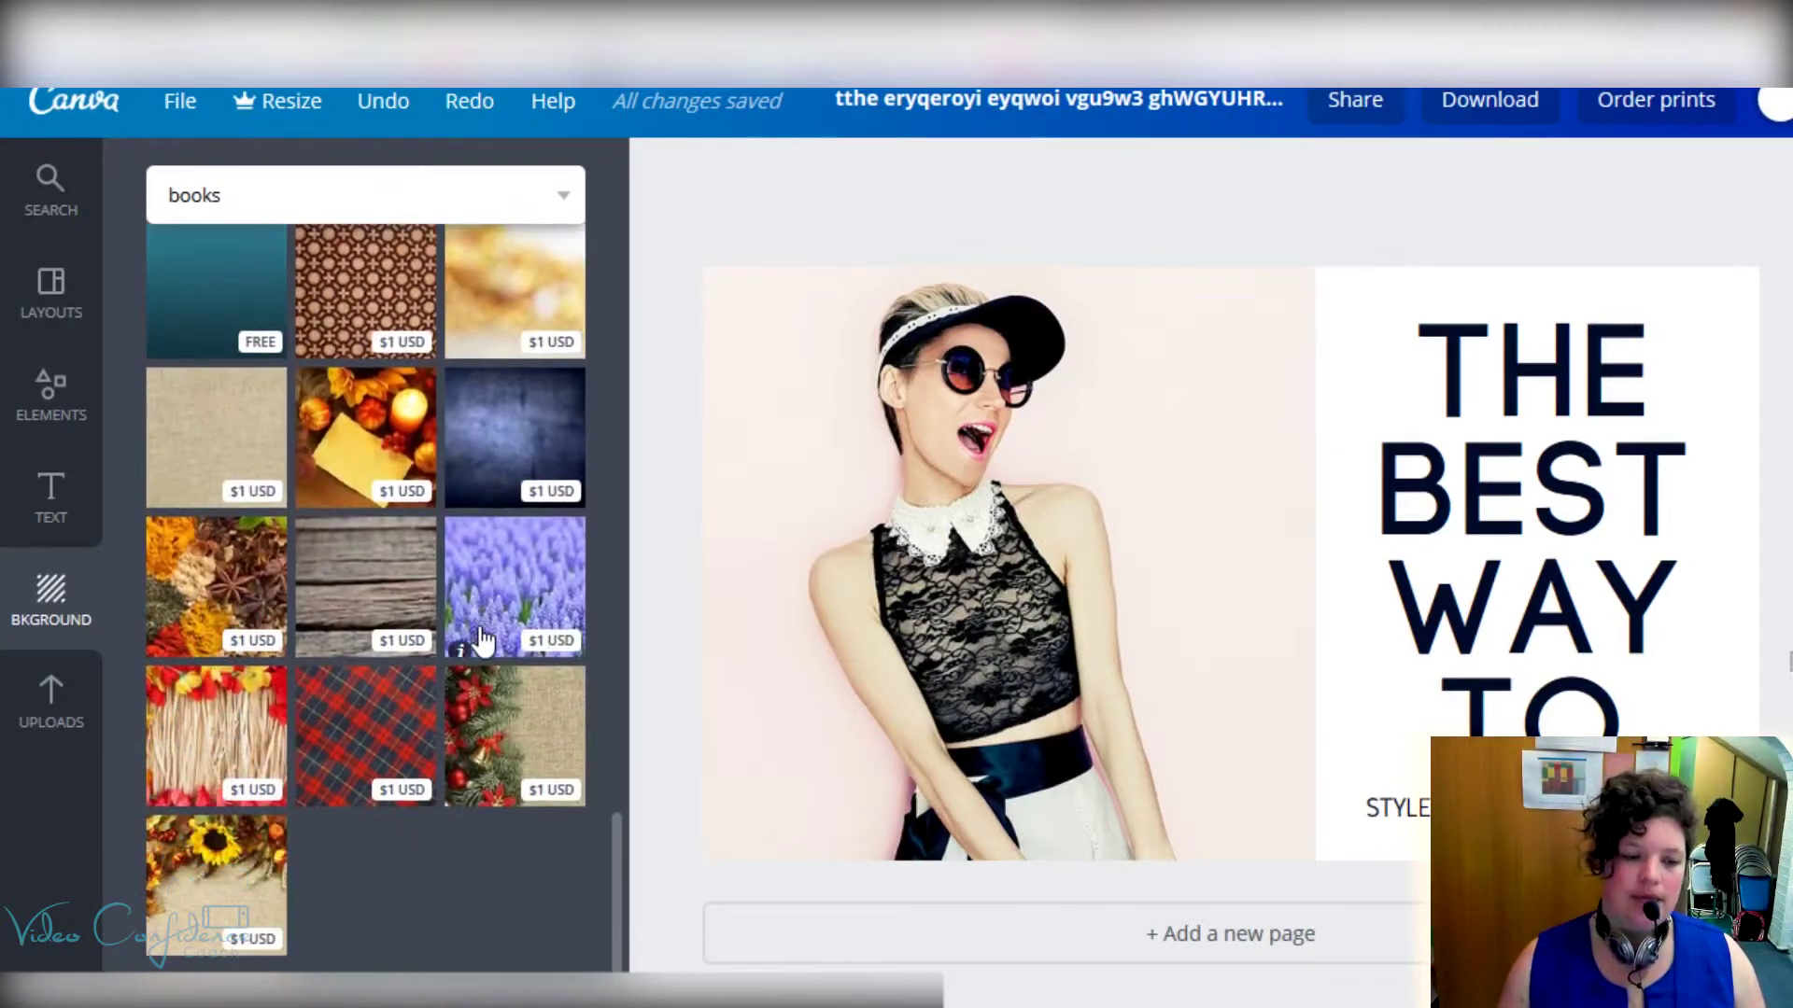
Step: Color the page background orange (#ffbd4a), and replace the color with the free light blue zigzag pattern
scroll(463, 714, "up", 15)
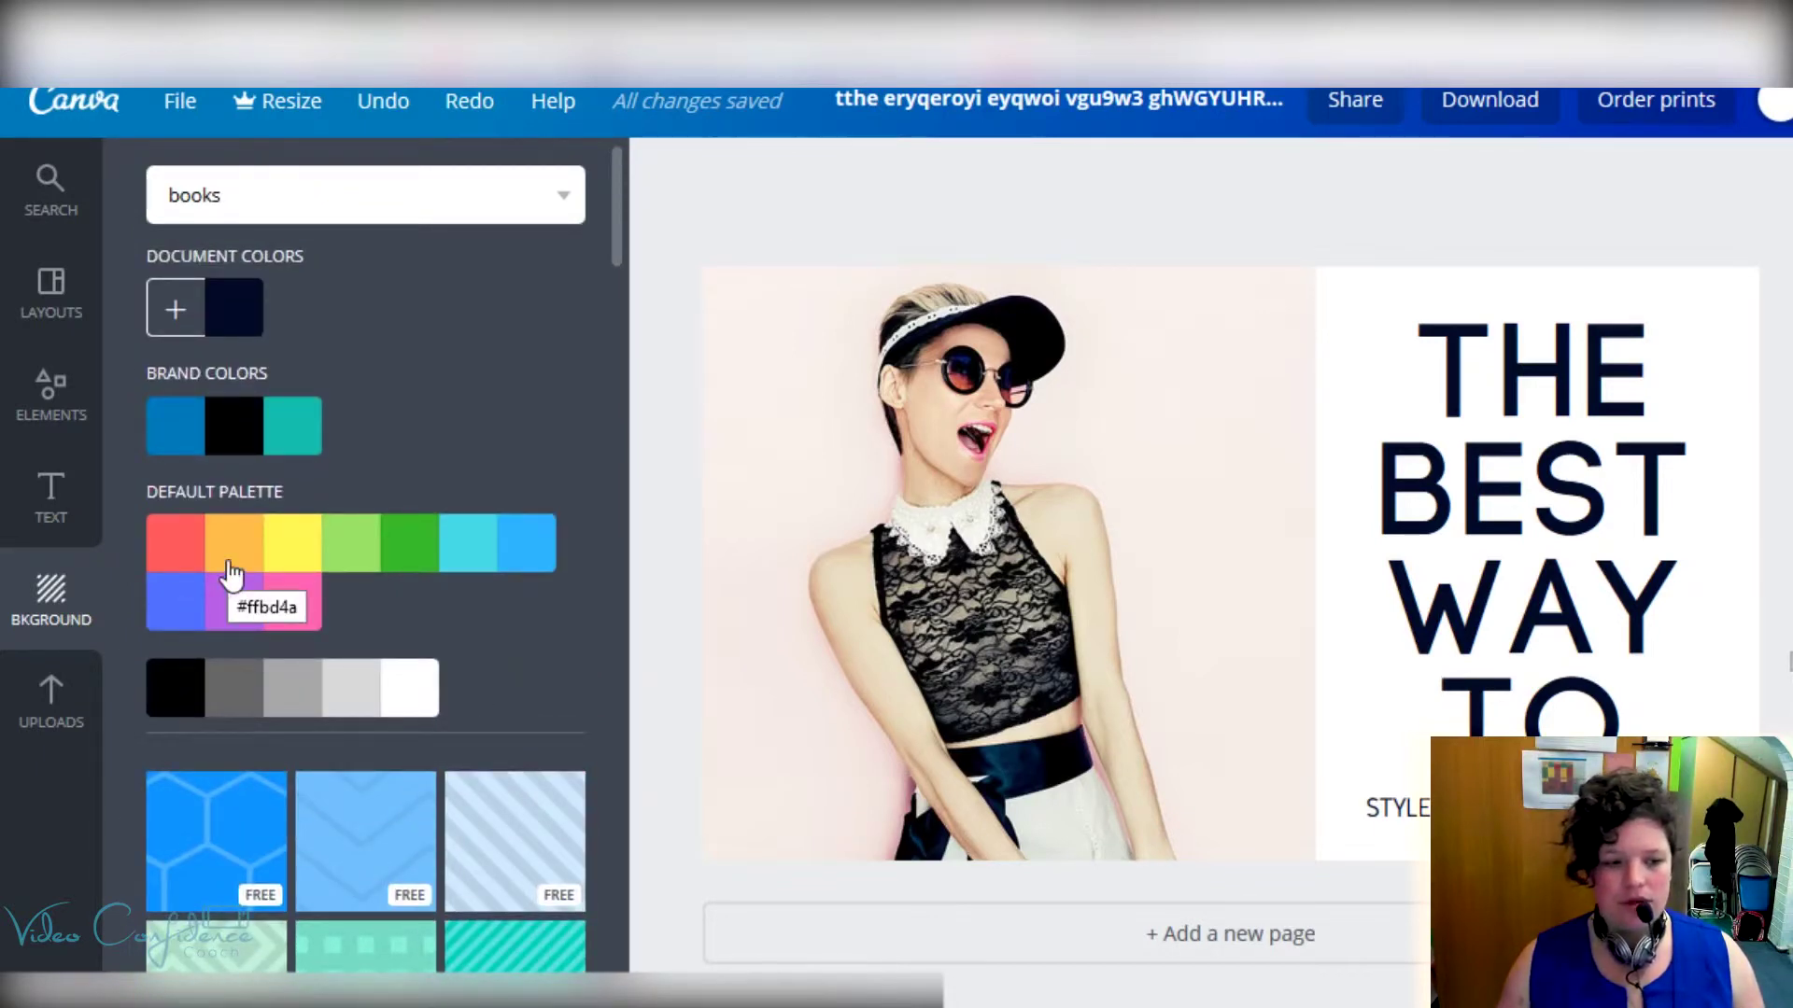
left_click(232, 550)
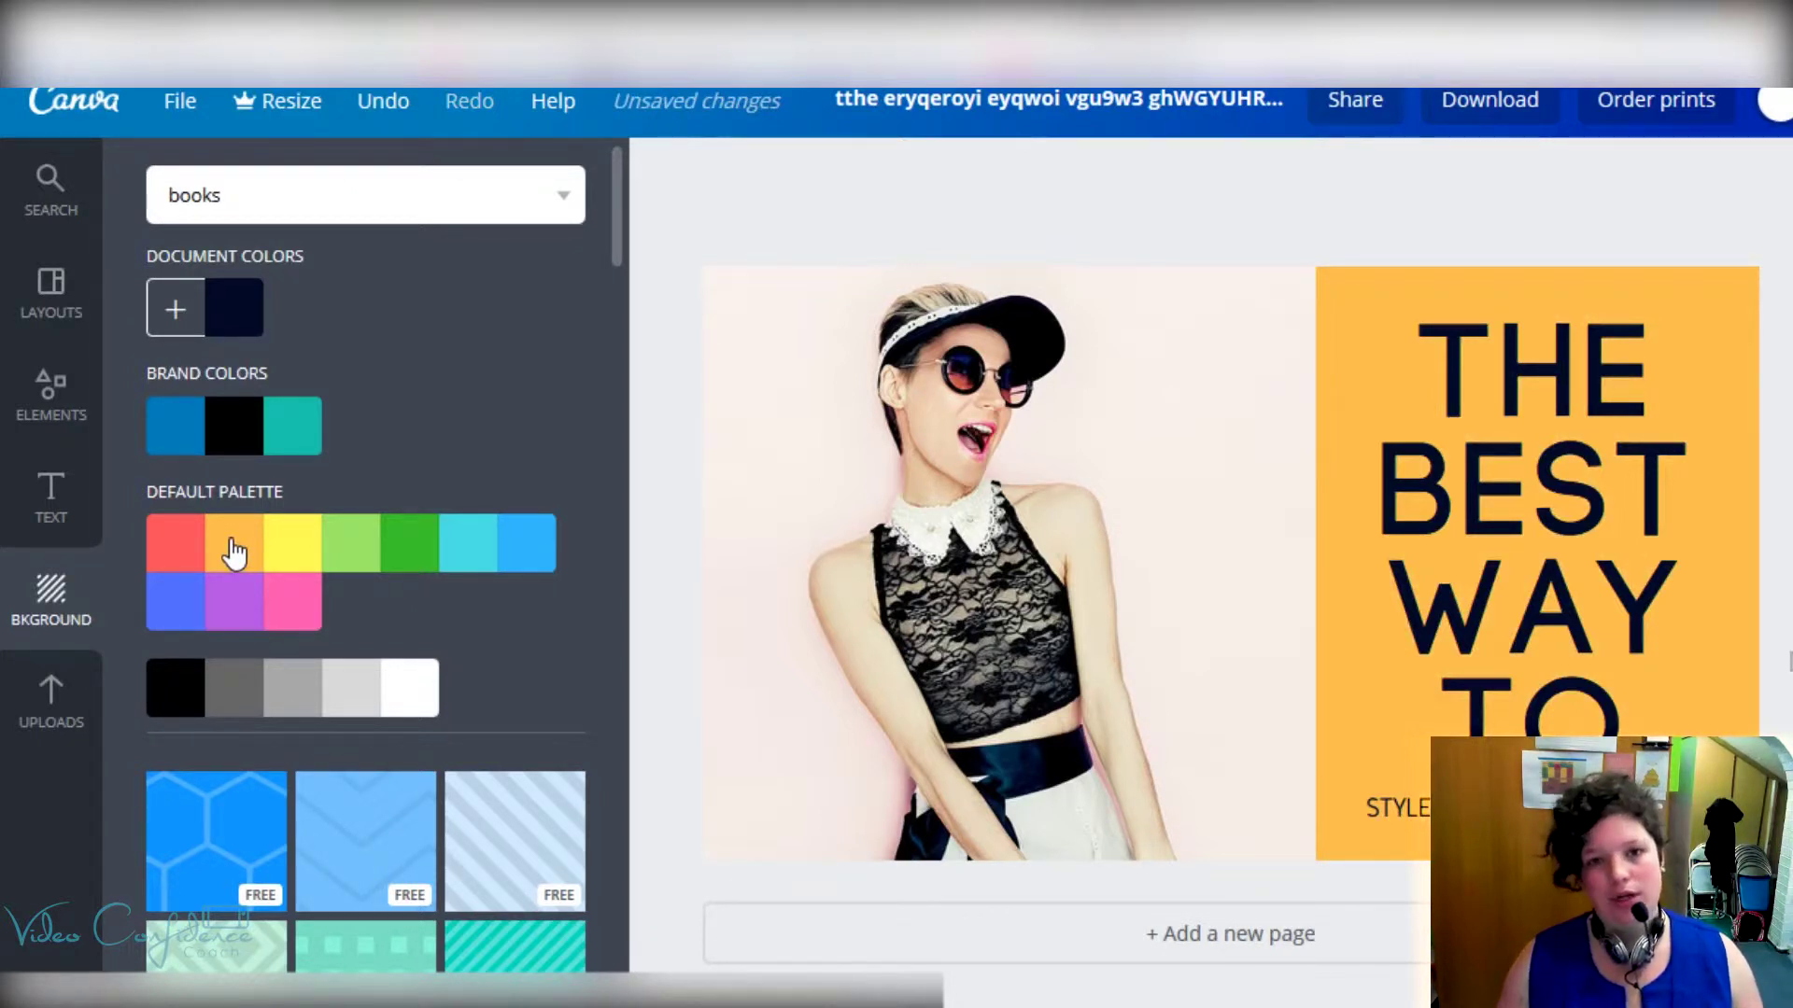
left_click(406, 826)
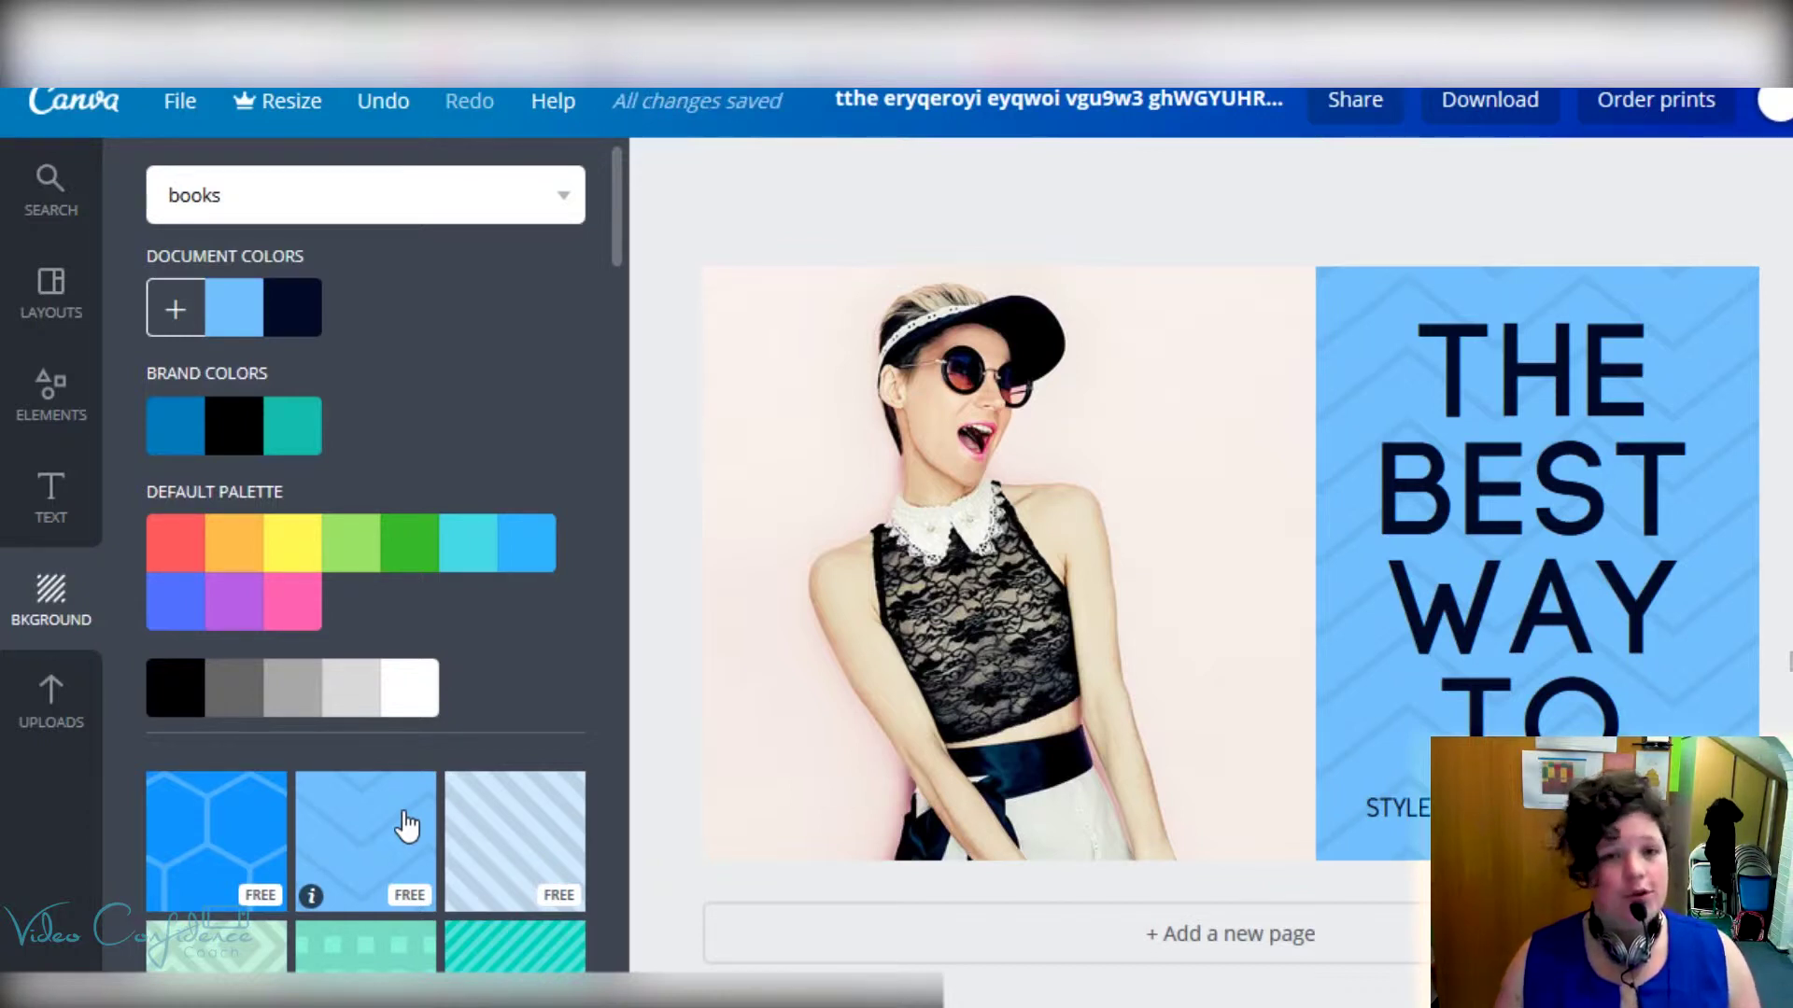
Step: Browse the uploaded images and fill the design's photo frame with the curly-haired woman beside red berries
left_click(54, 715)
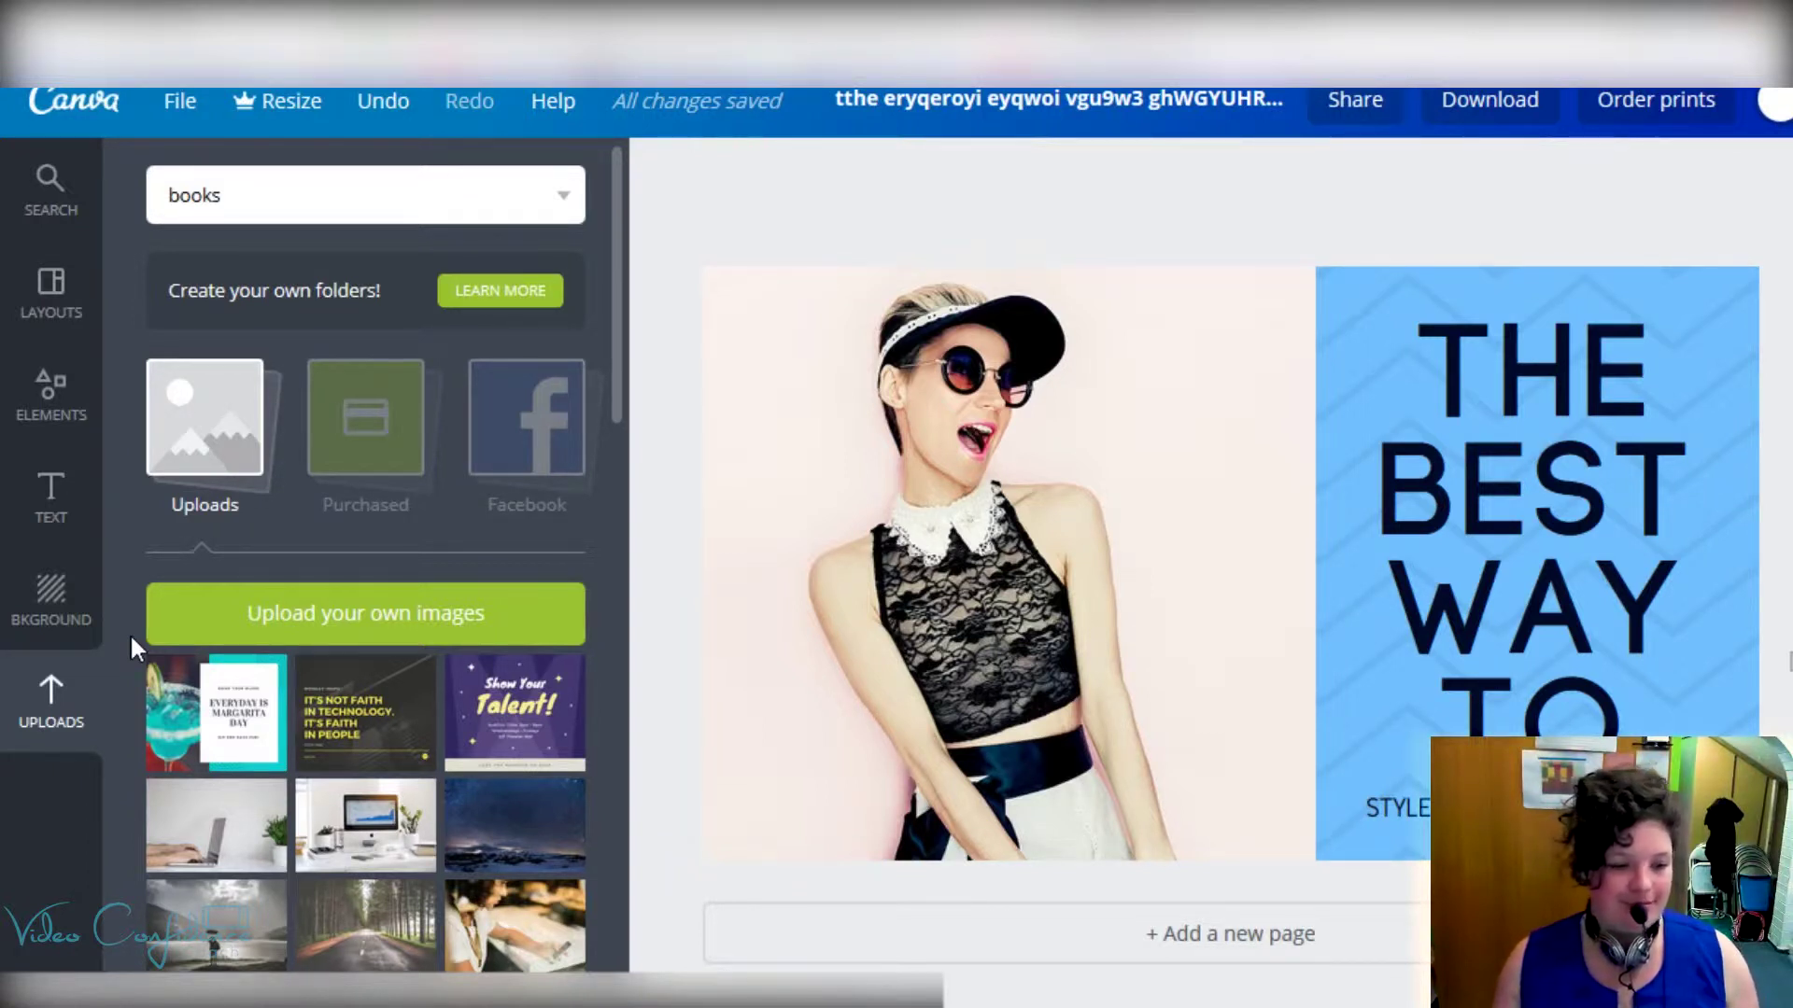
scroll(131, 633, "down", 6)
scroll(131, 633, "up", 1)
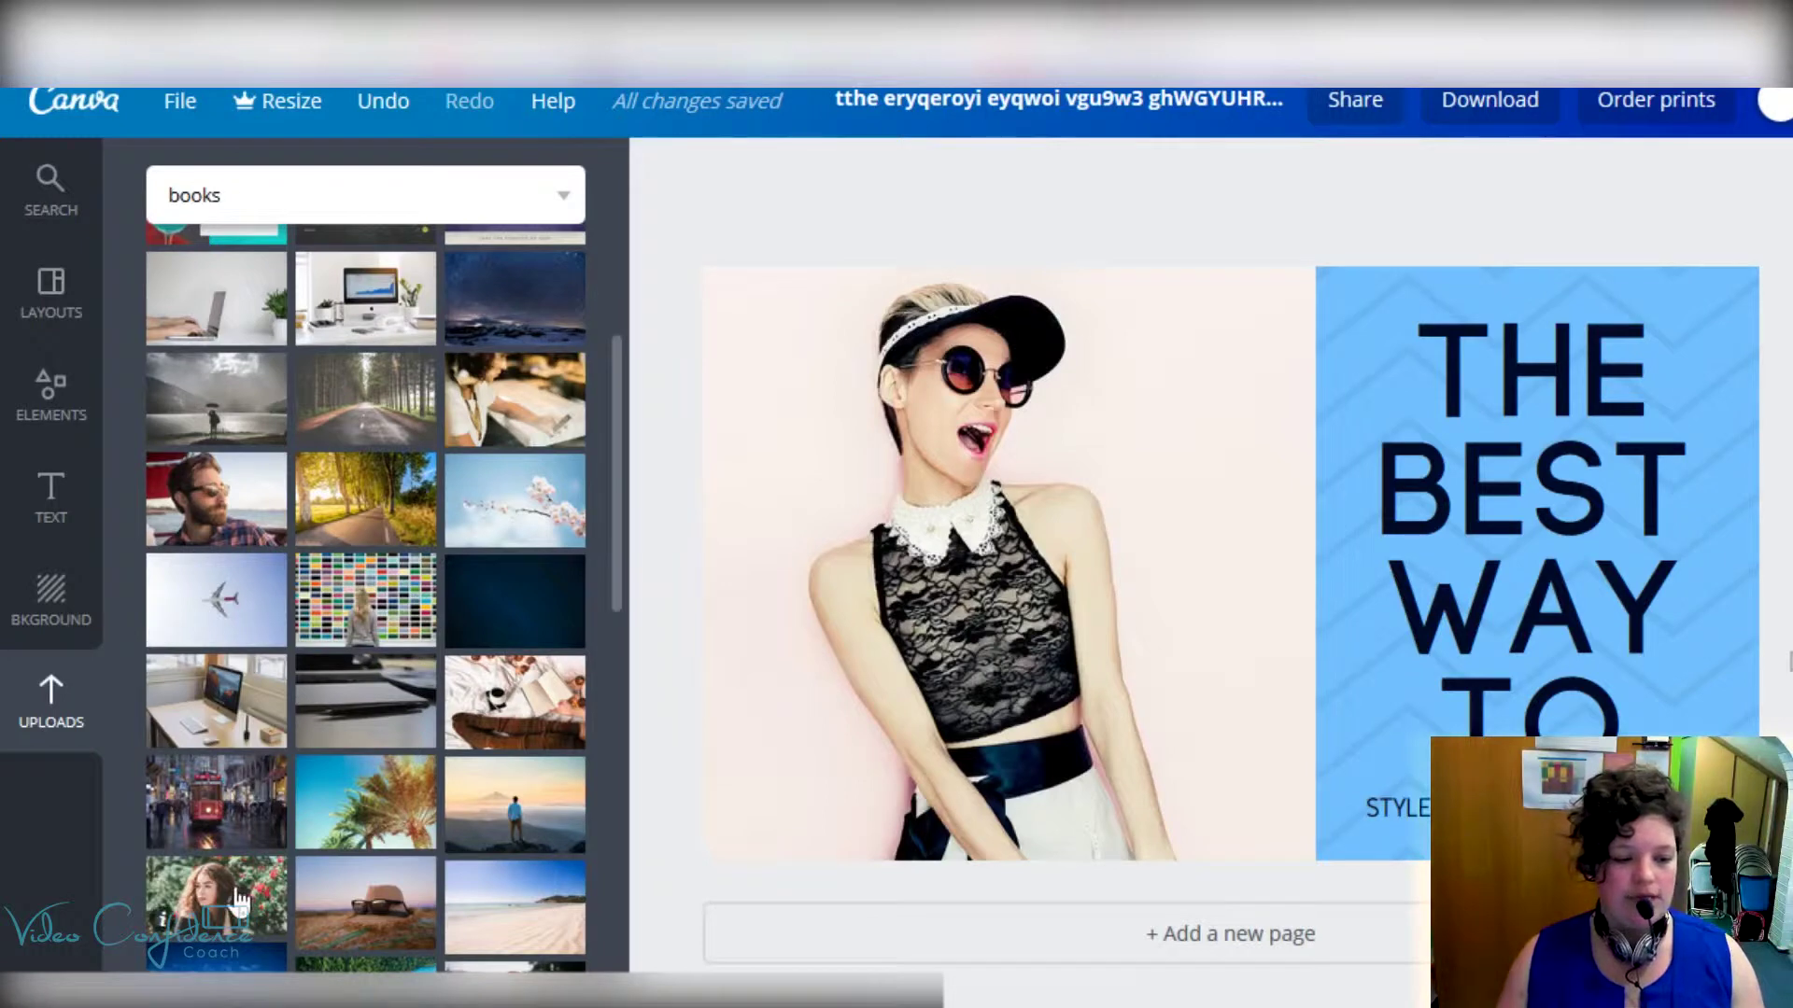
scroll(241, 885, "down", 3)
scroll(241, 885, "down", 2)
left_click_drag(233, 550, 1069, 518)
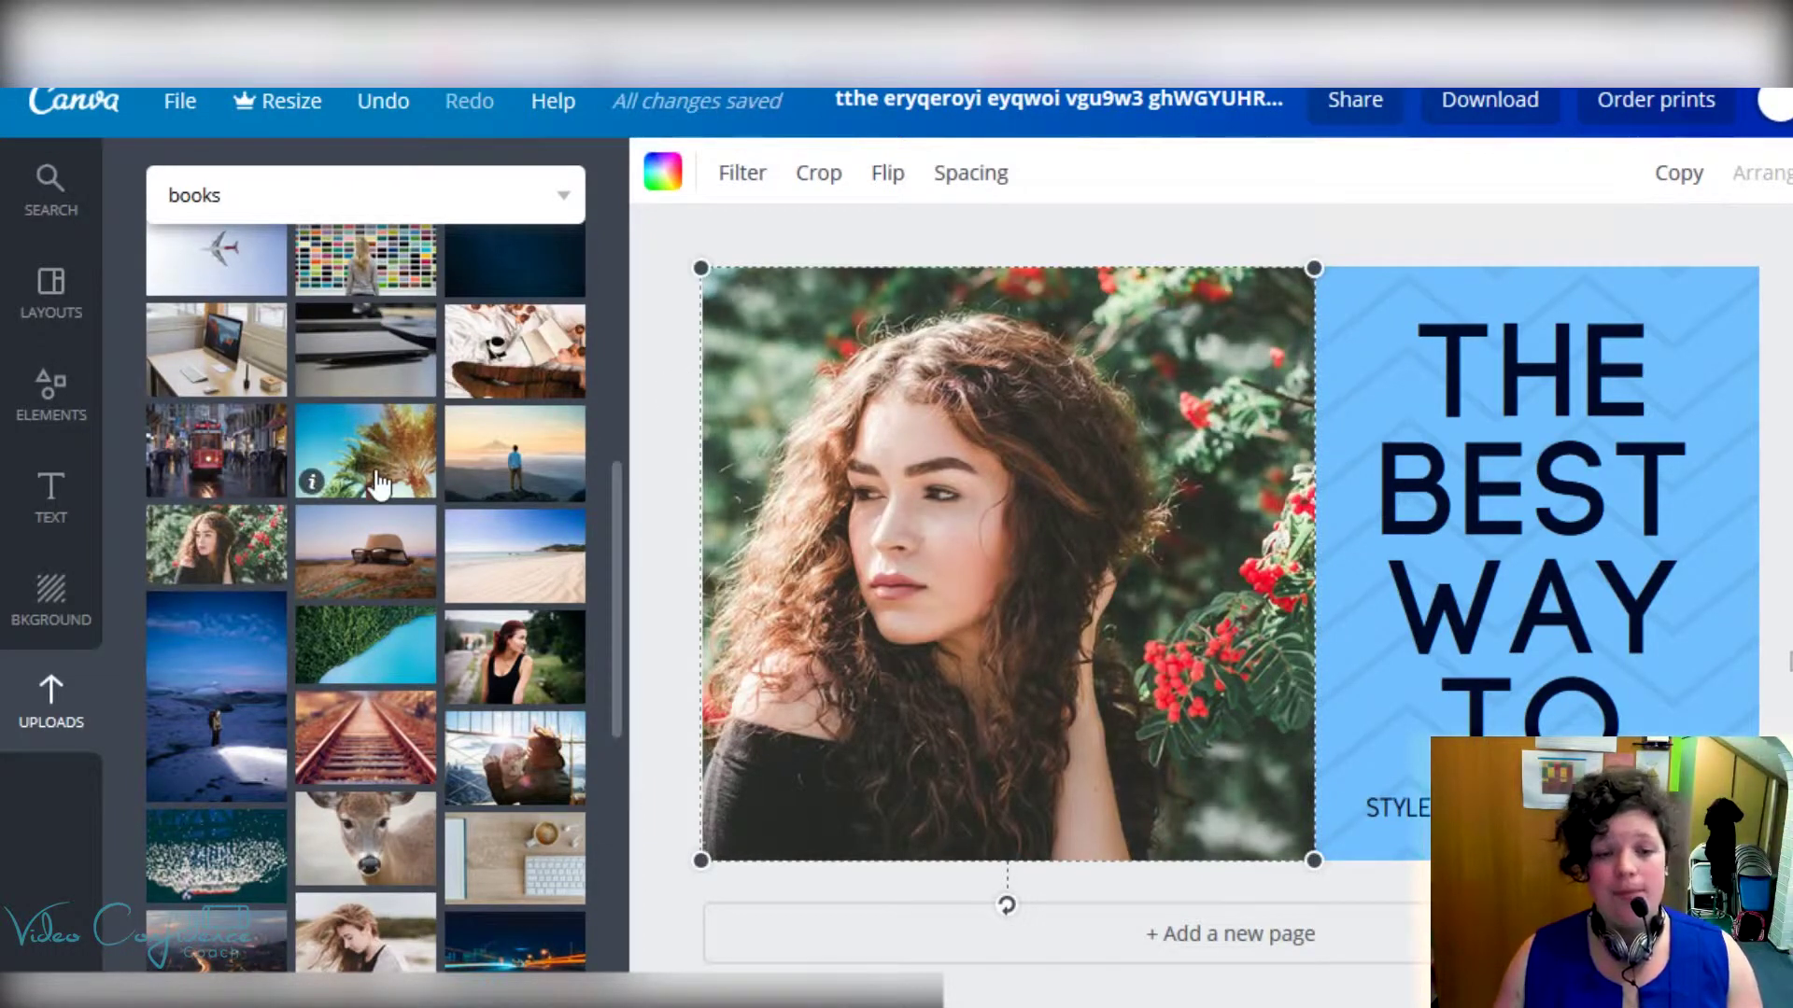
Step: Upload the StockSnap files 8IPE6RJMGB, 8KSD4DQ9IO, 8OIVRDR8V0 and 8QTXGPAGH9, and put the train corridor photo in the design's photo frame
scroll(378, 481, "down", 8)
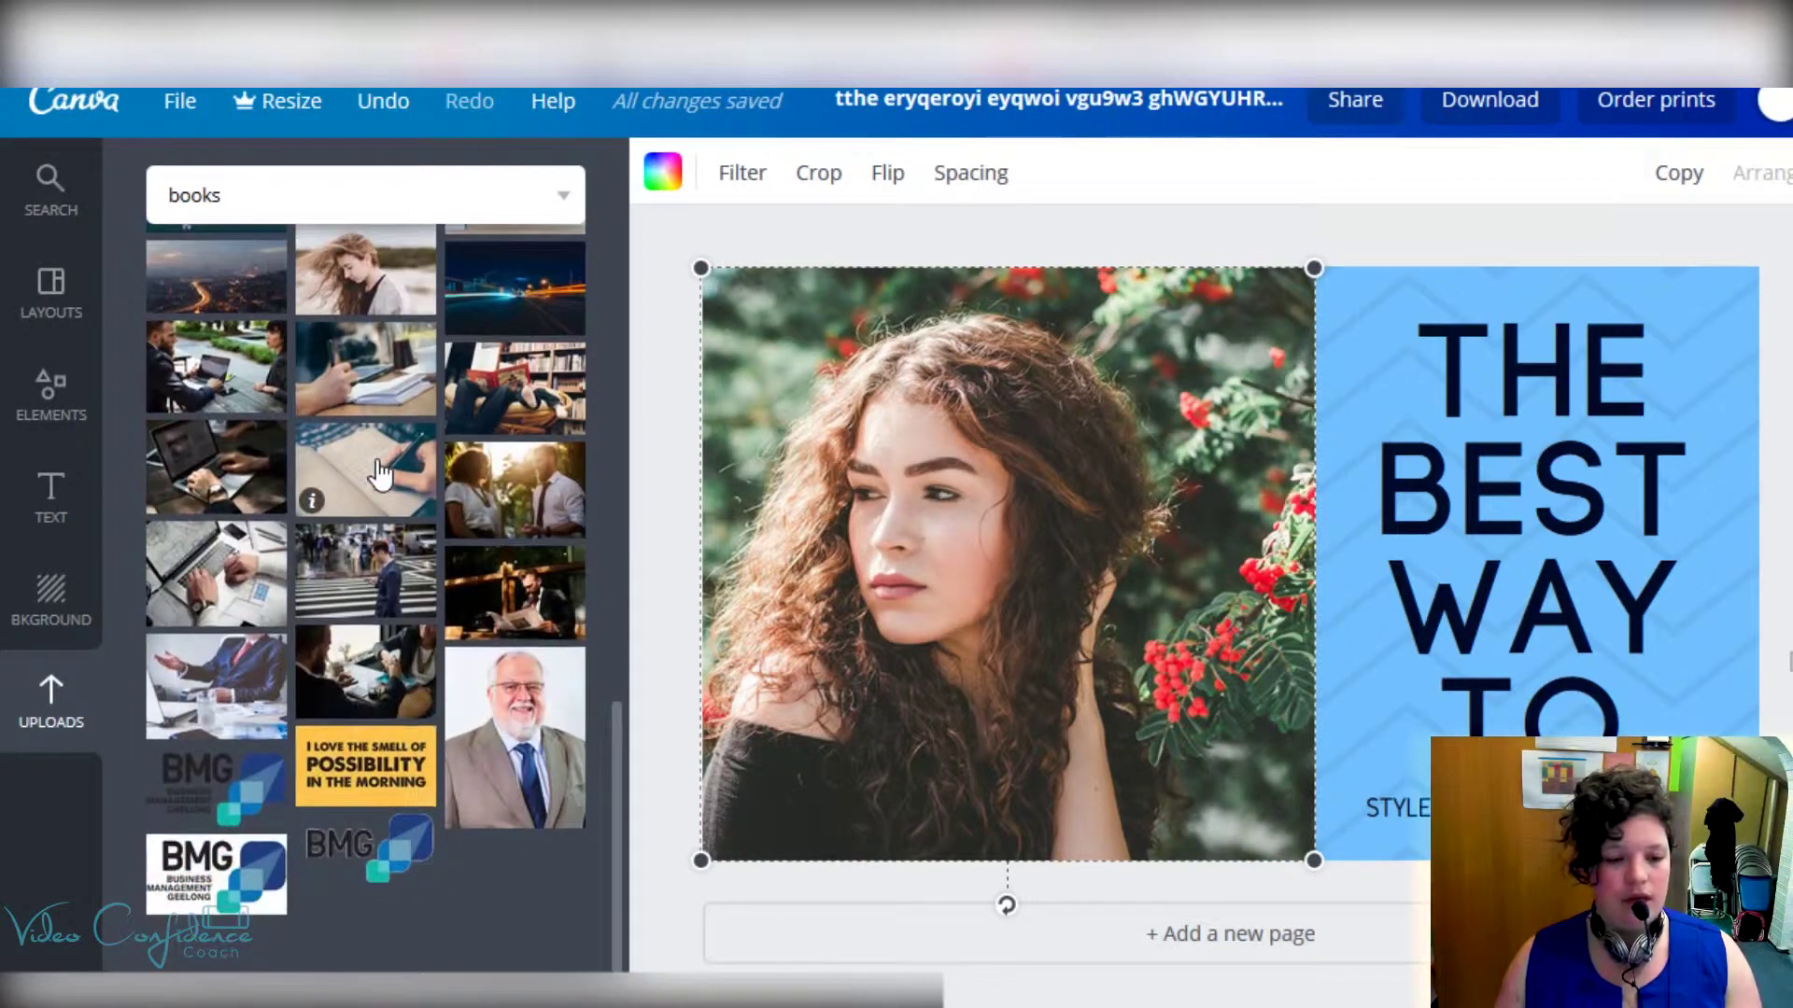
scroll(383, 481, "up", 10)
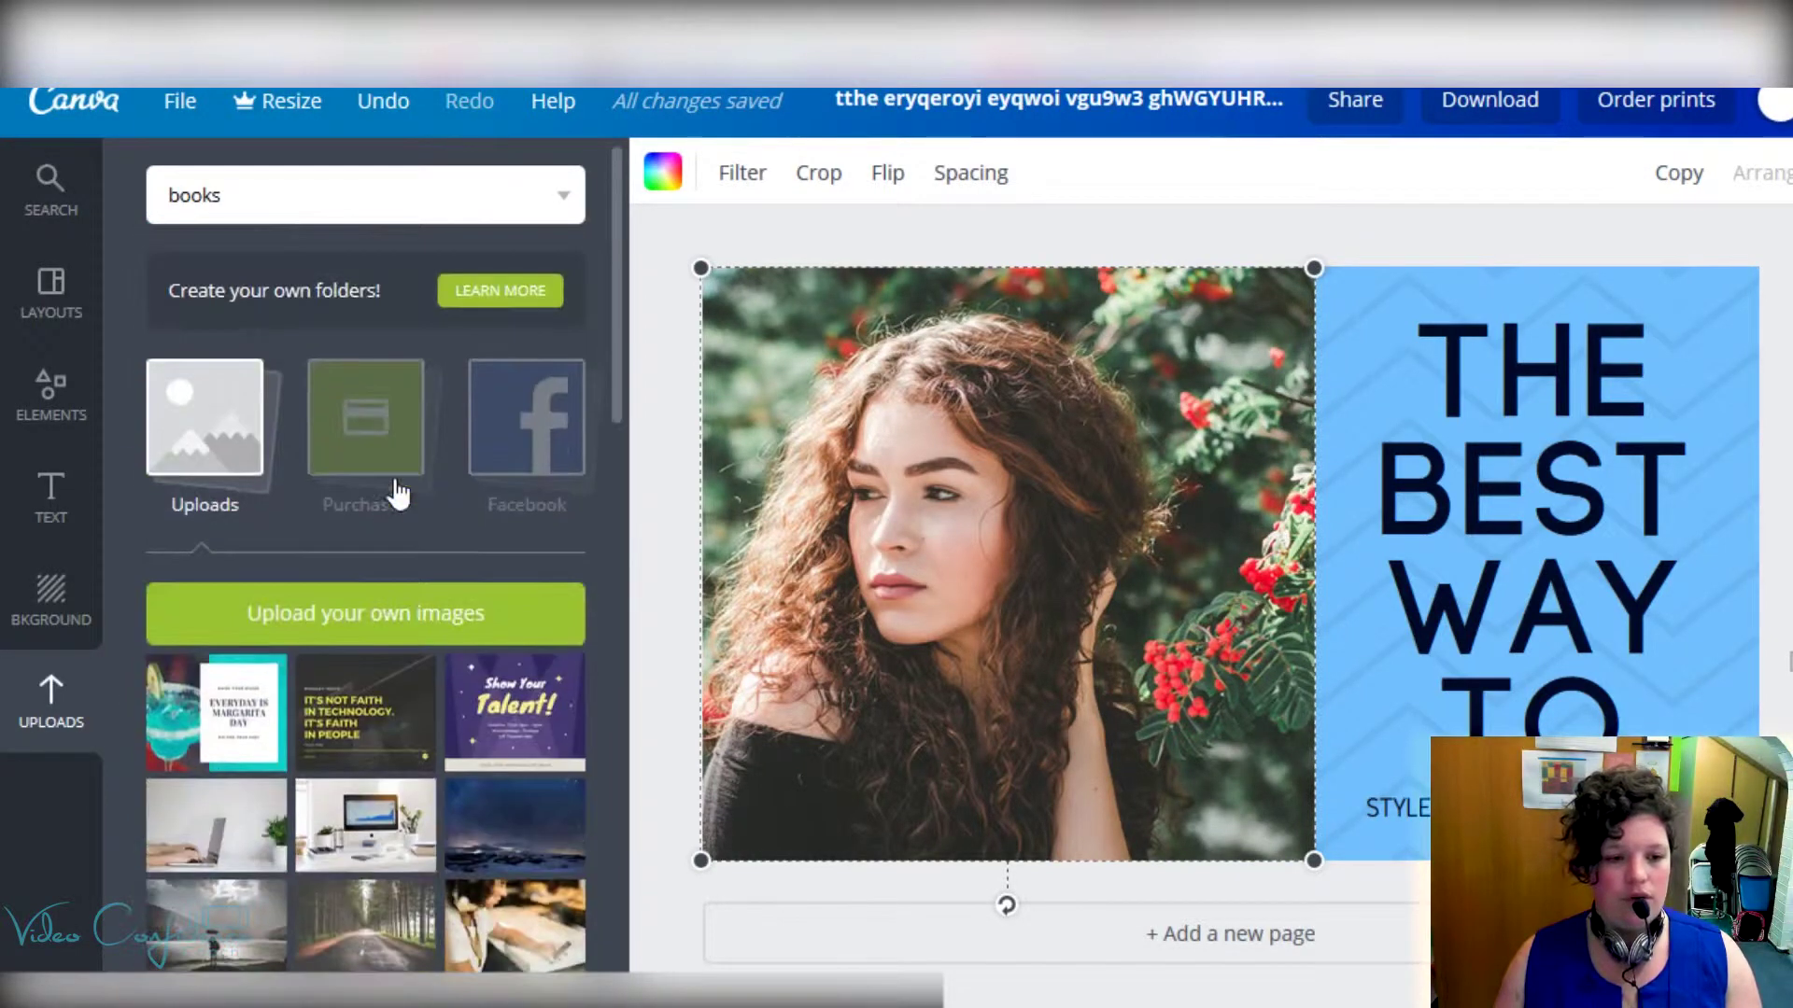
left_click(402, 632)
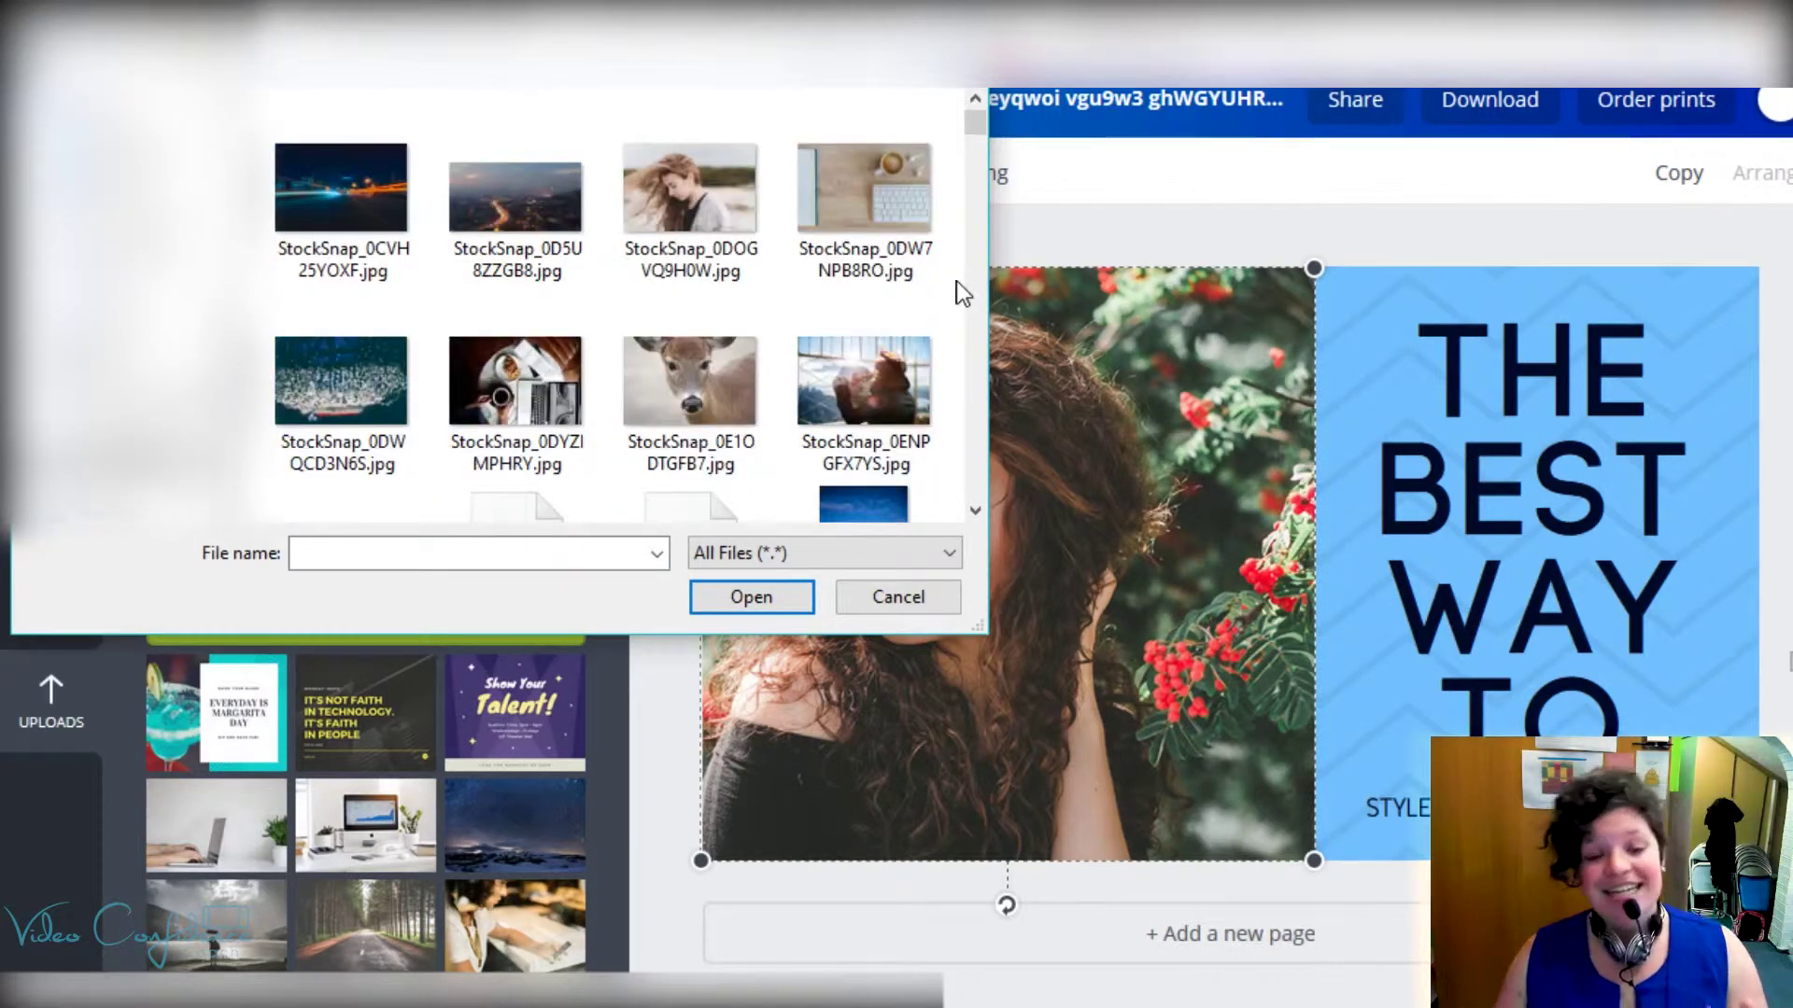
scroll(463, 316, "down", 5)
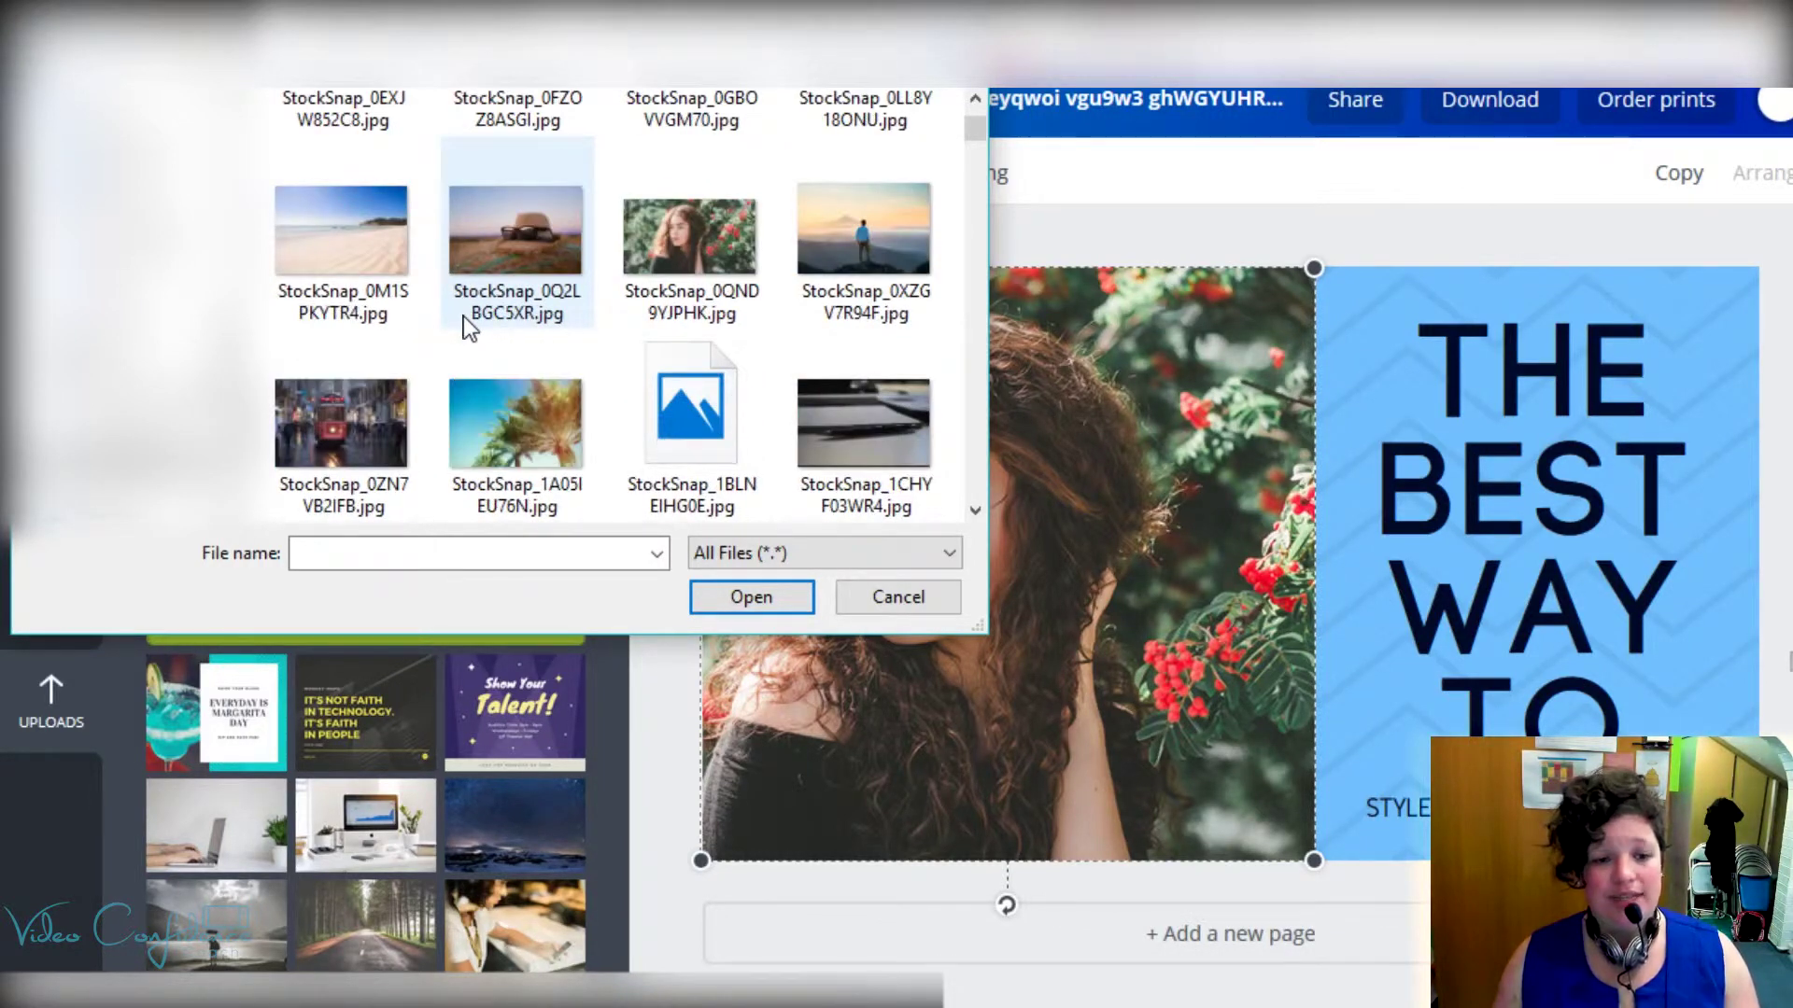
scroll(463, 316, "down", 5)
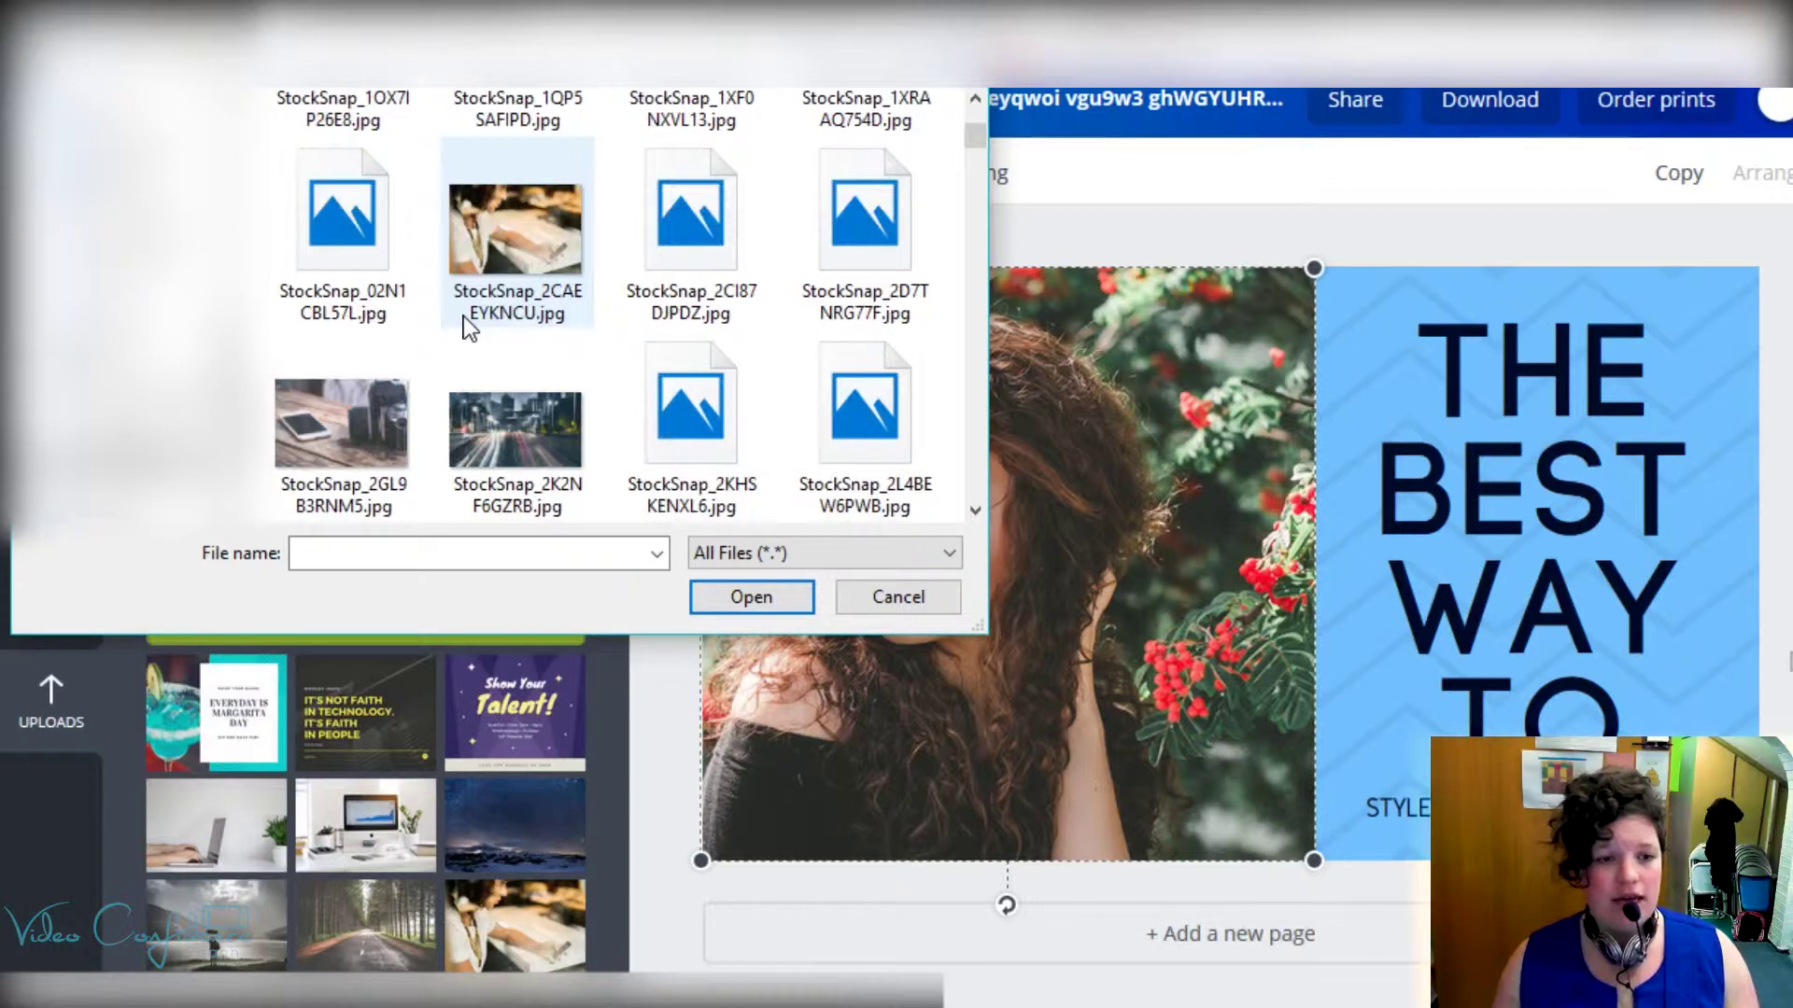
scroll(463, 315, "down", 15)
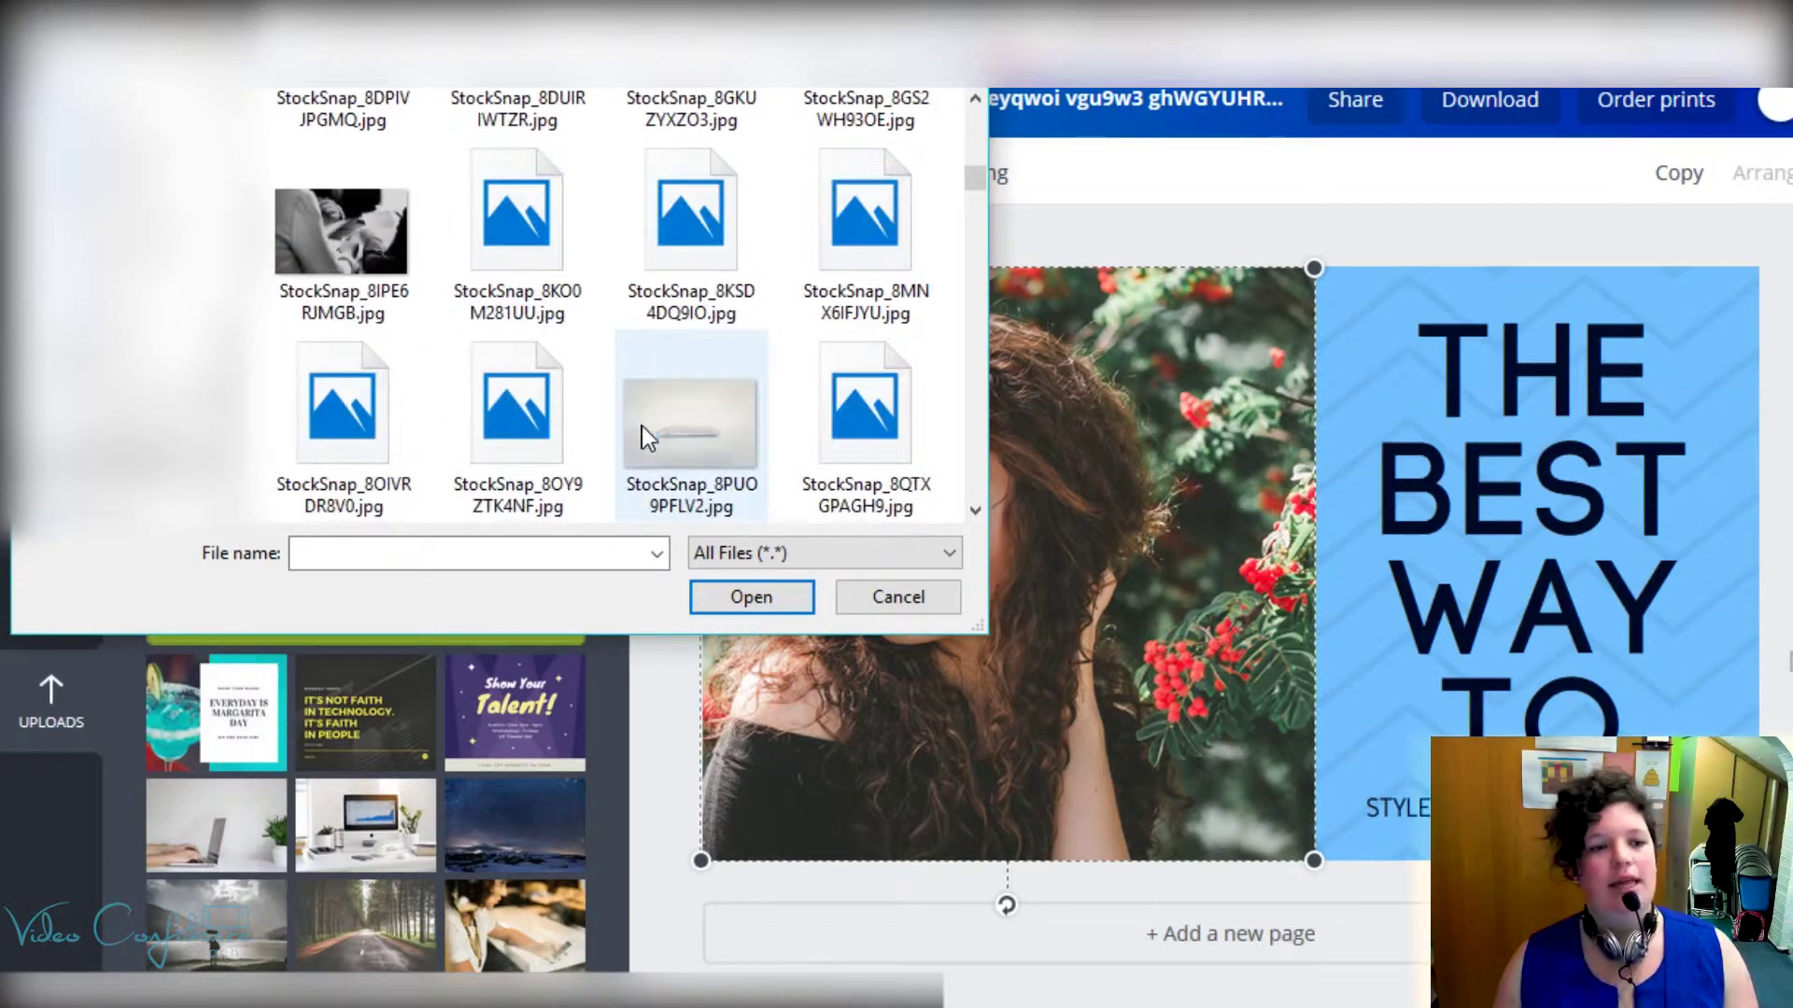
left_click(351, 238)
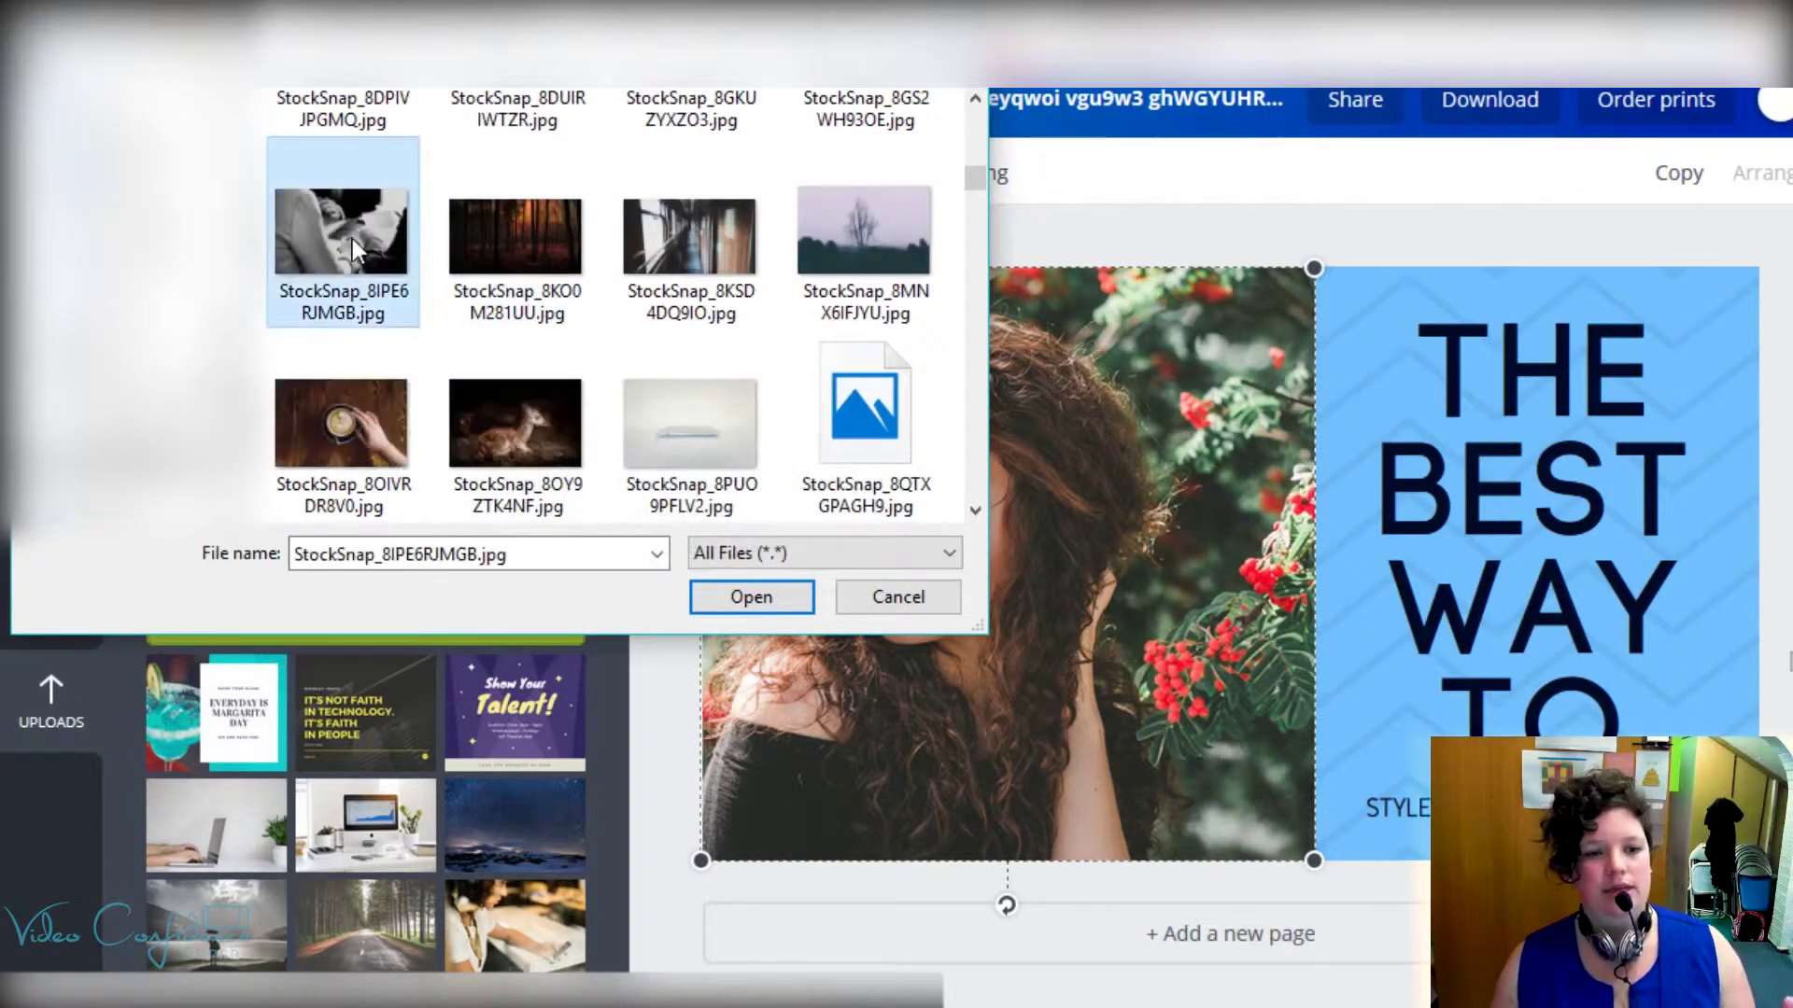
left_click(688, 285, "ctrl")
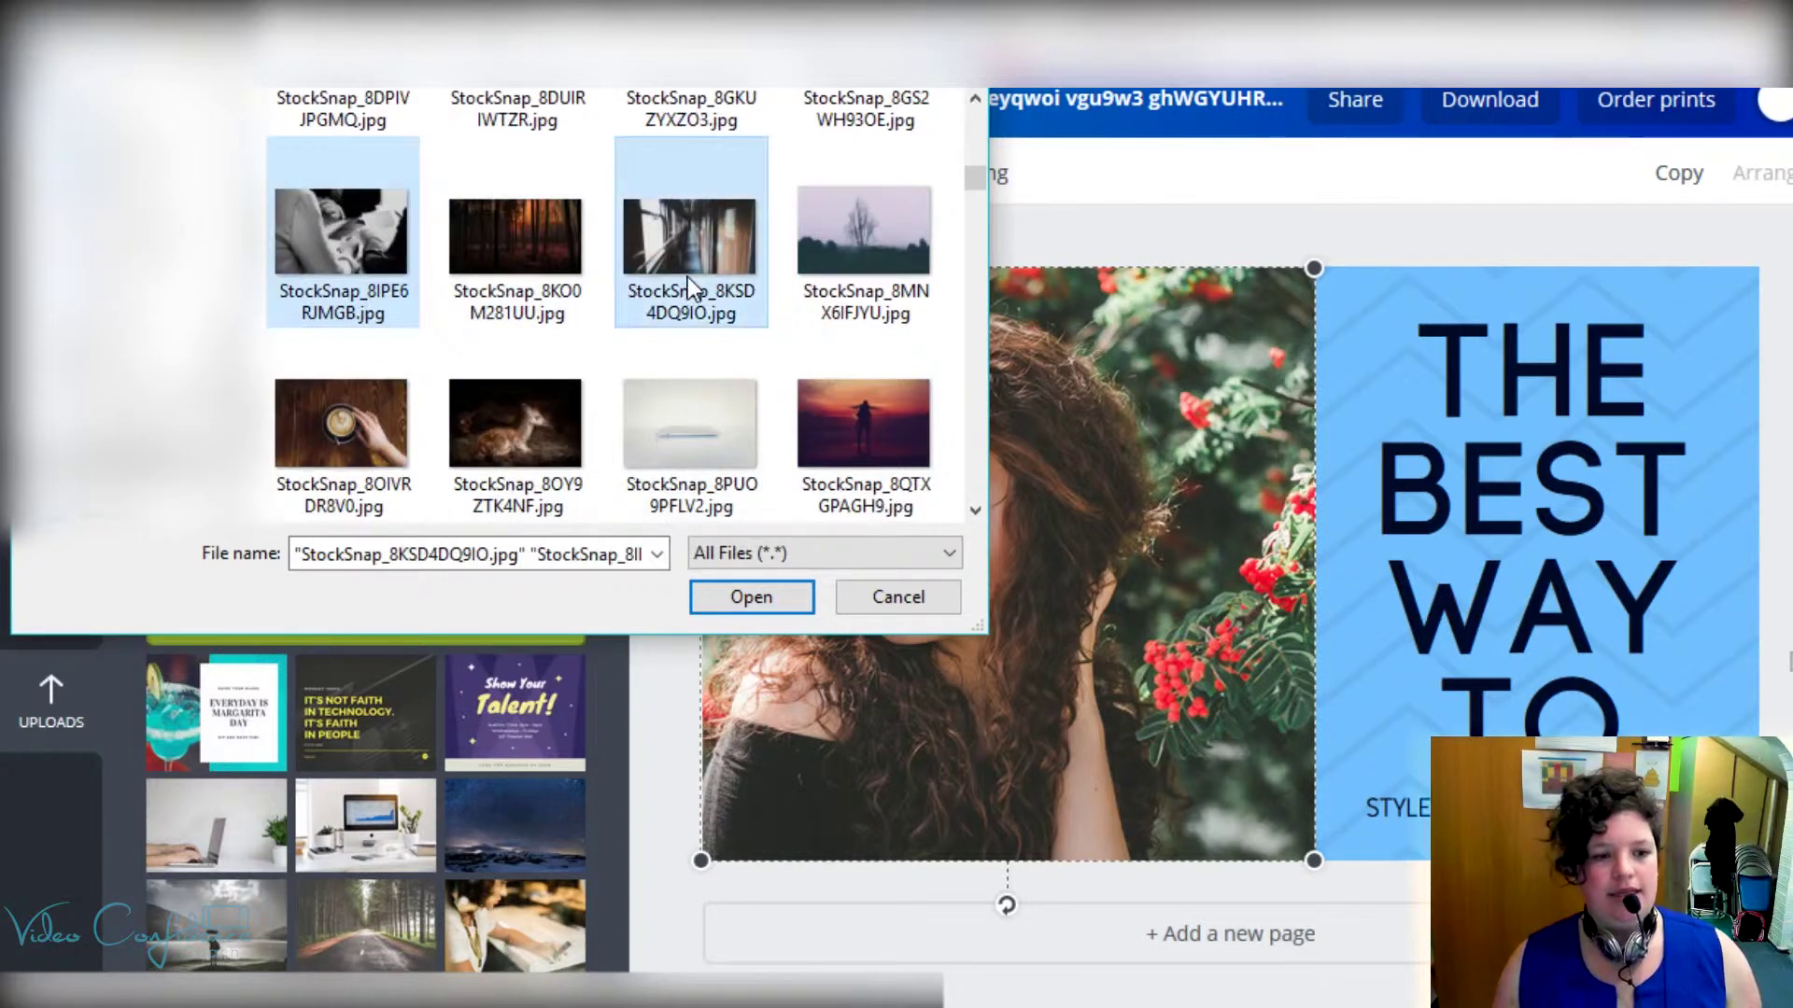
left_click(411, 429, "ctrl")
left_click(848, 420, "ctrl")
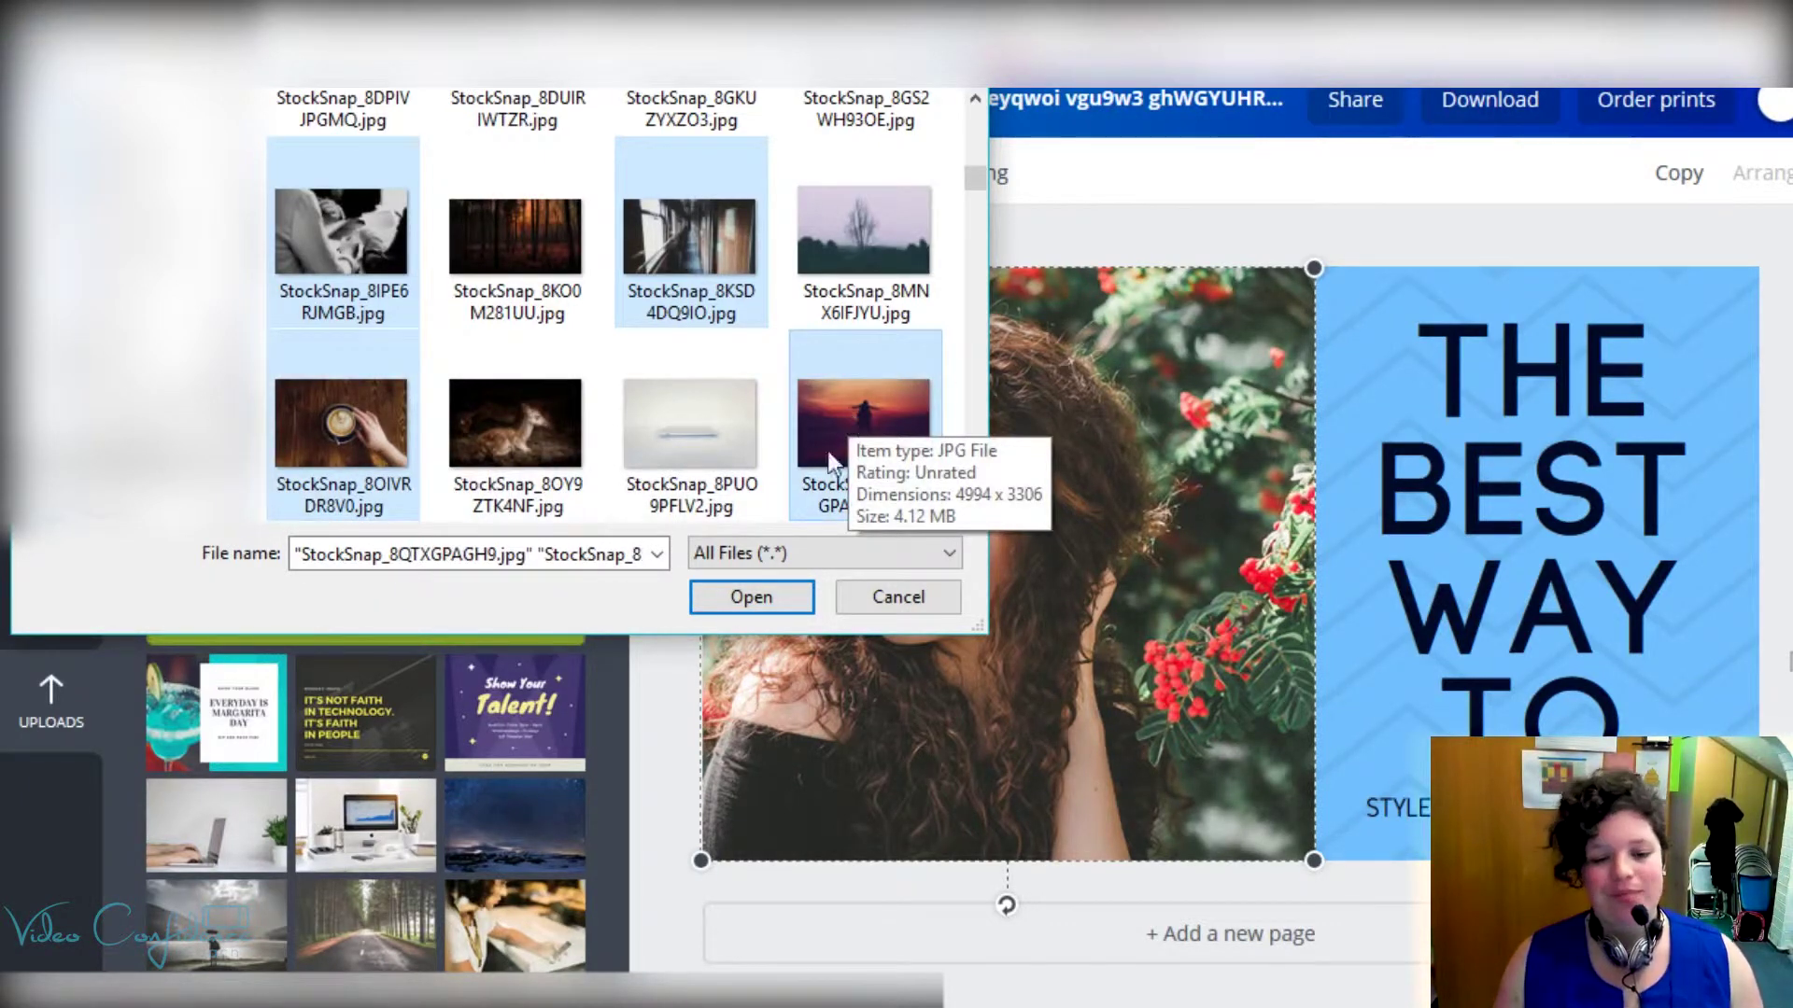
left_click(724, 590)
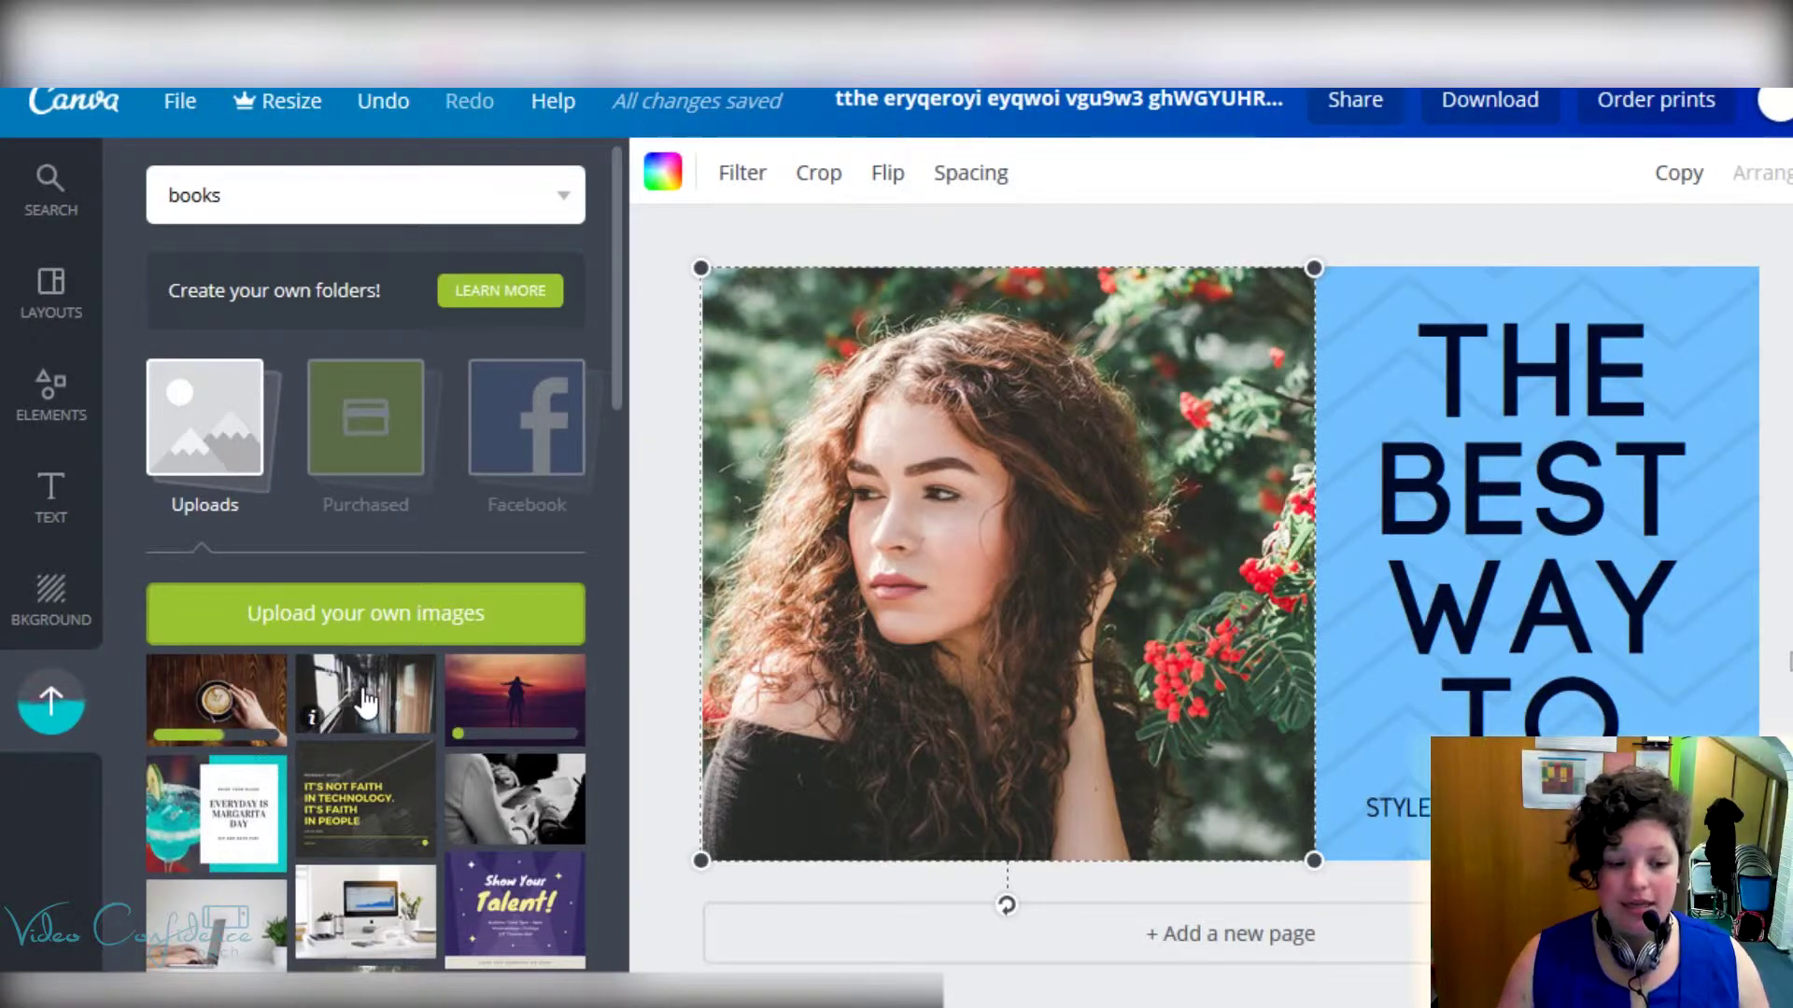
left_click_drag(362, 686, 1078, 573)
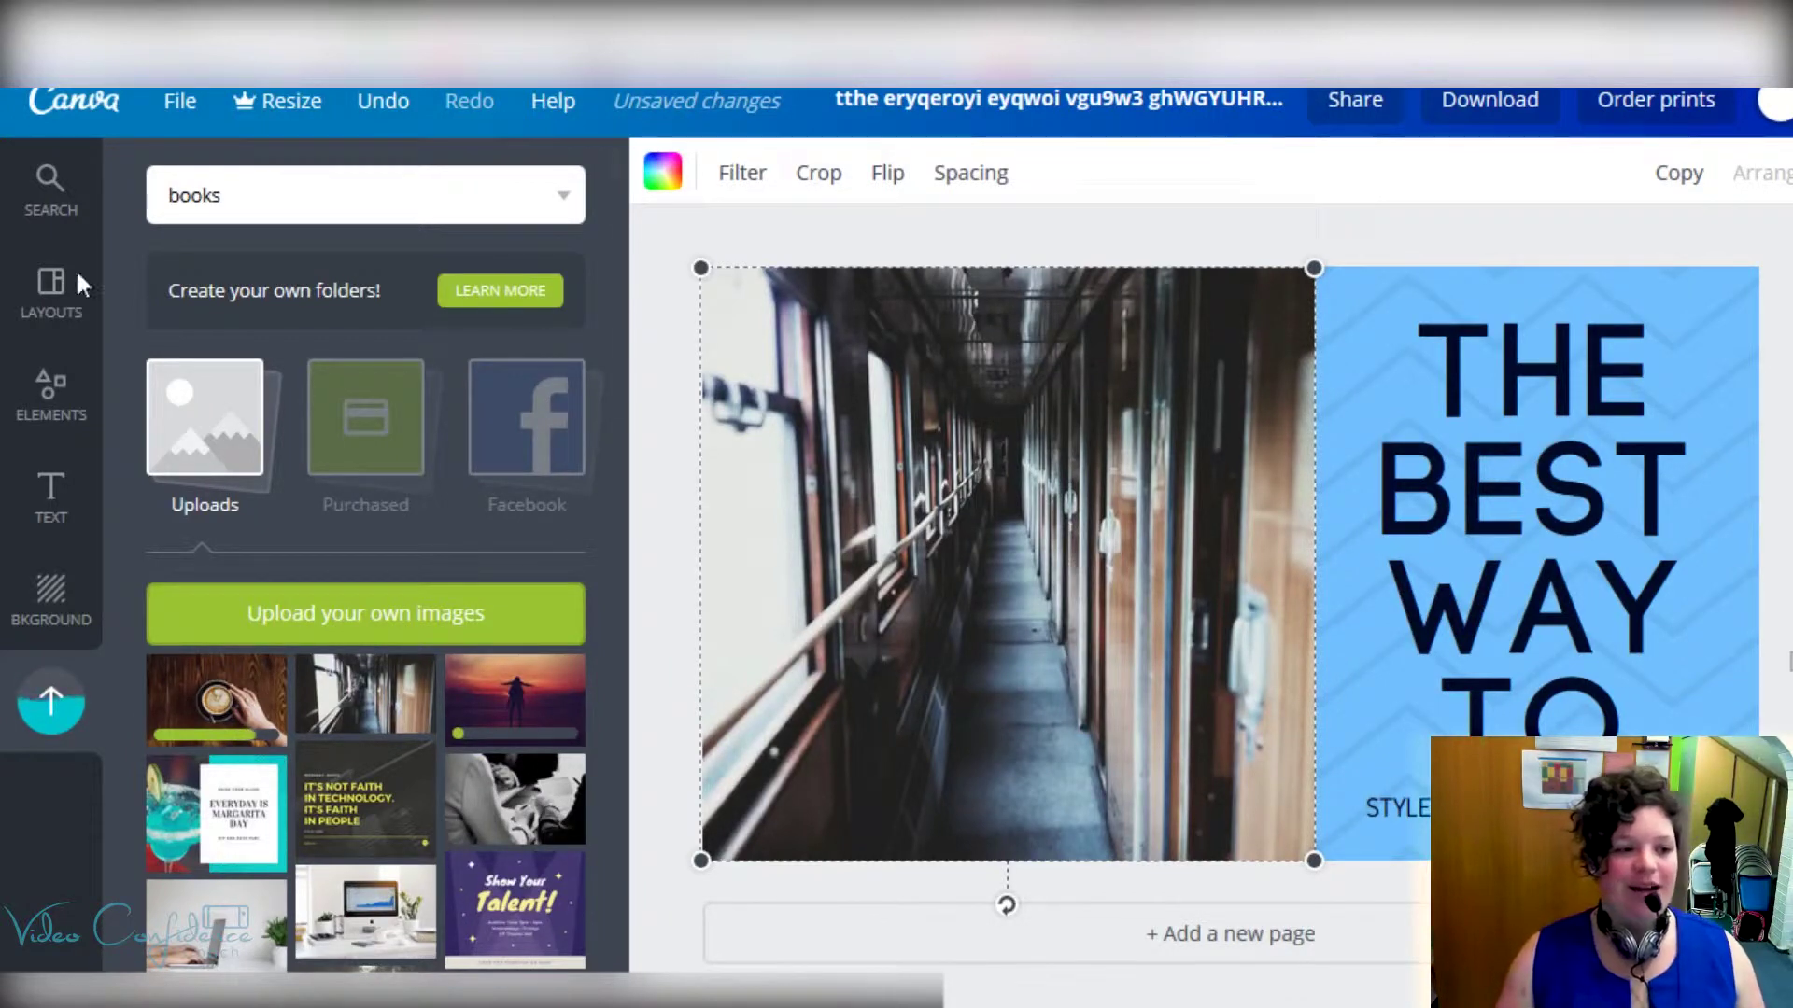
Step: Review the design's file and resize options, and replace the page content with the free "sixteen miles" layout
left_click(47, 284)
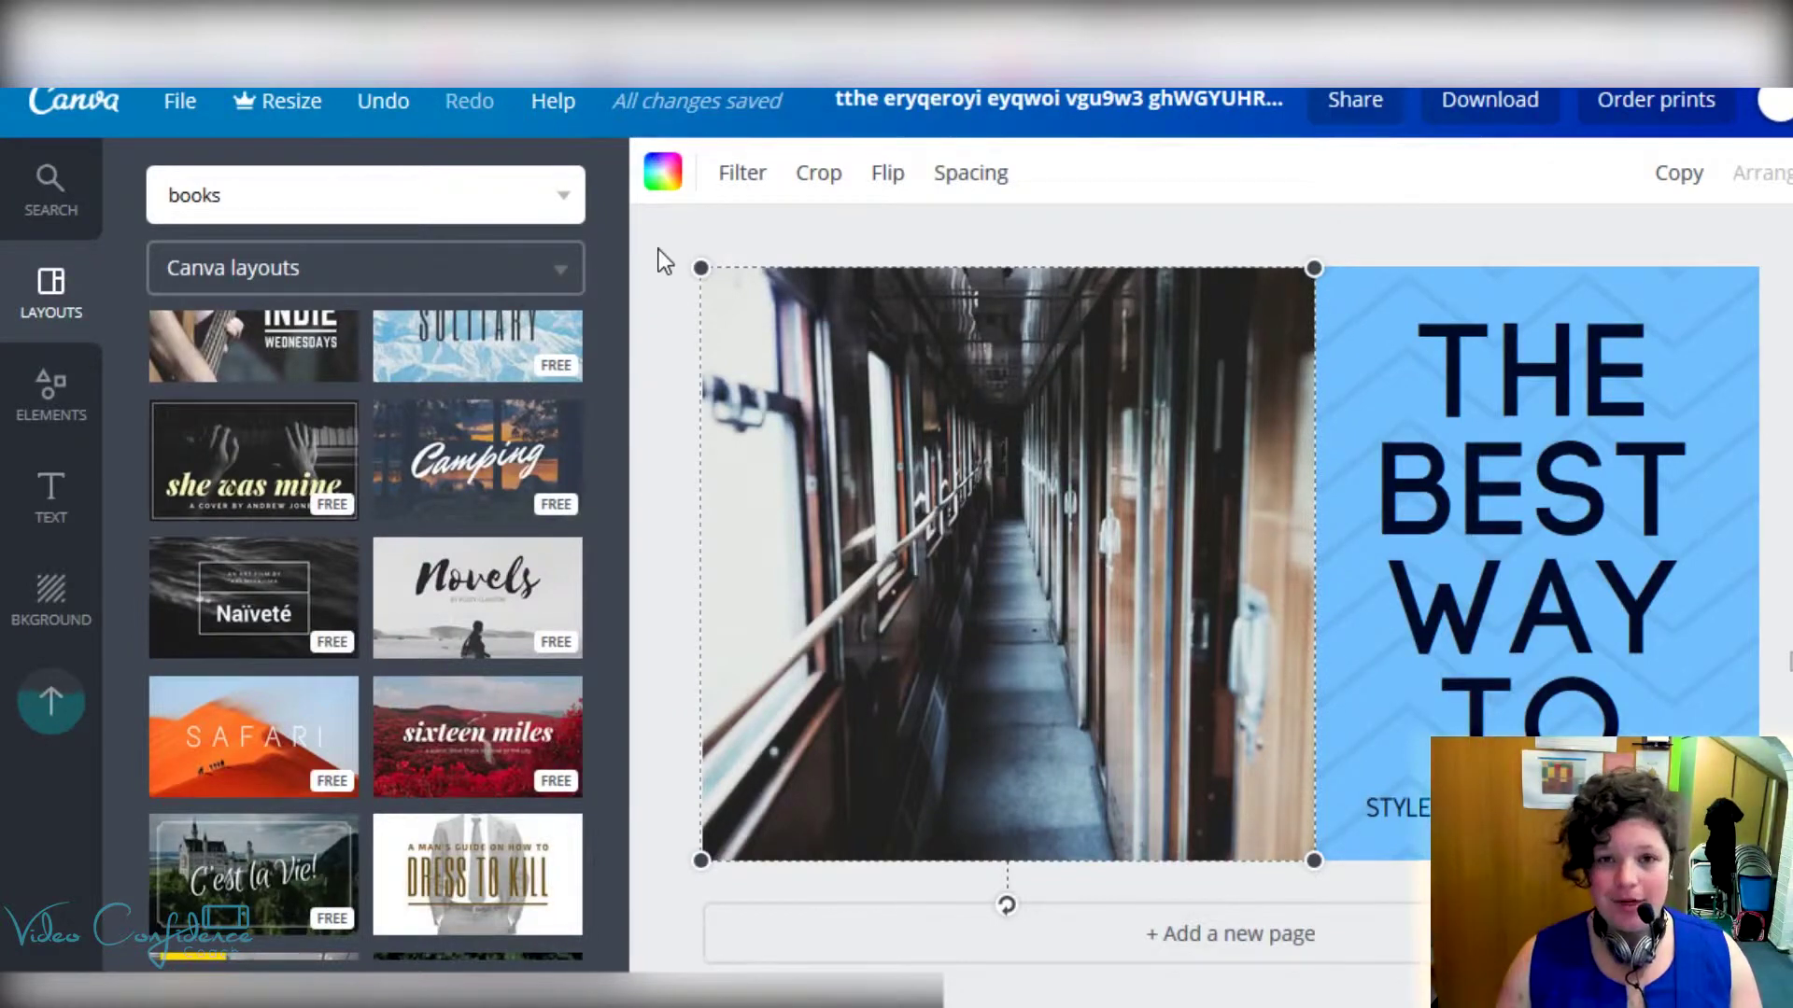
left_click(181, 102)
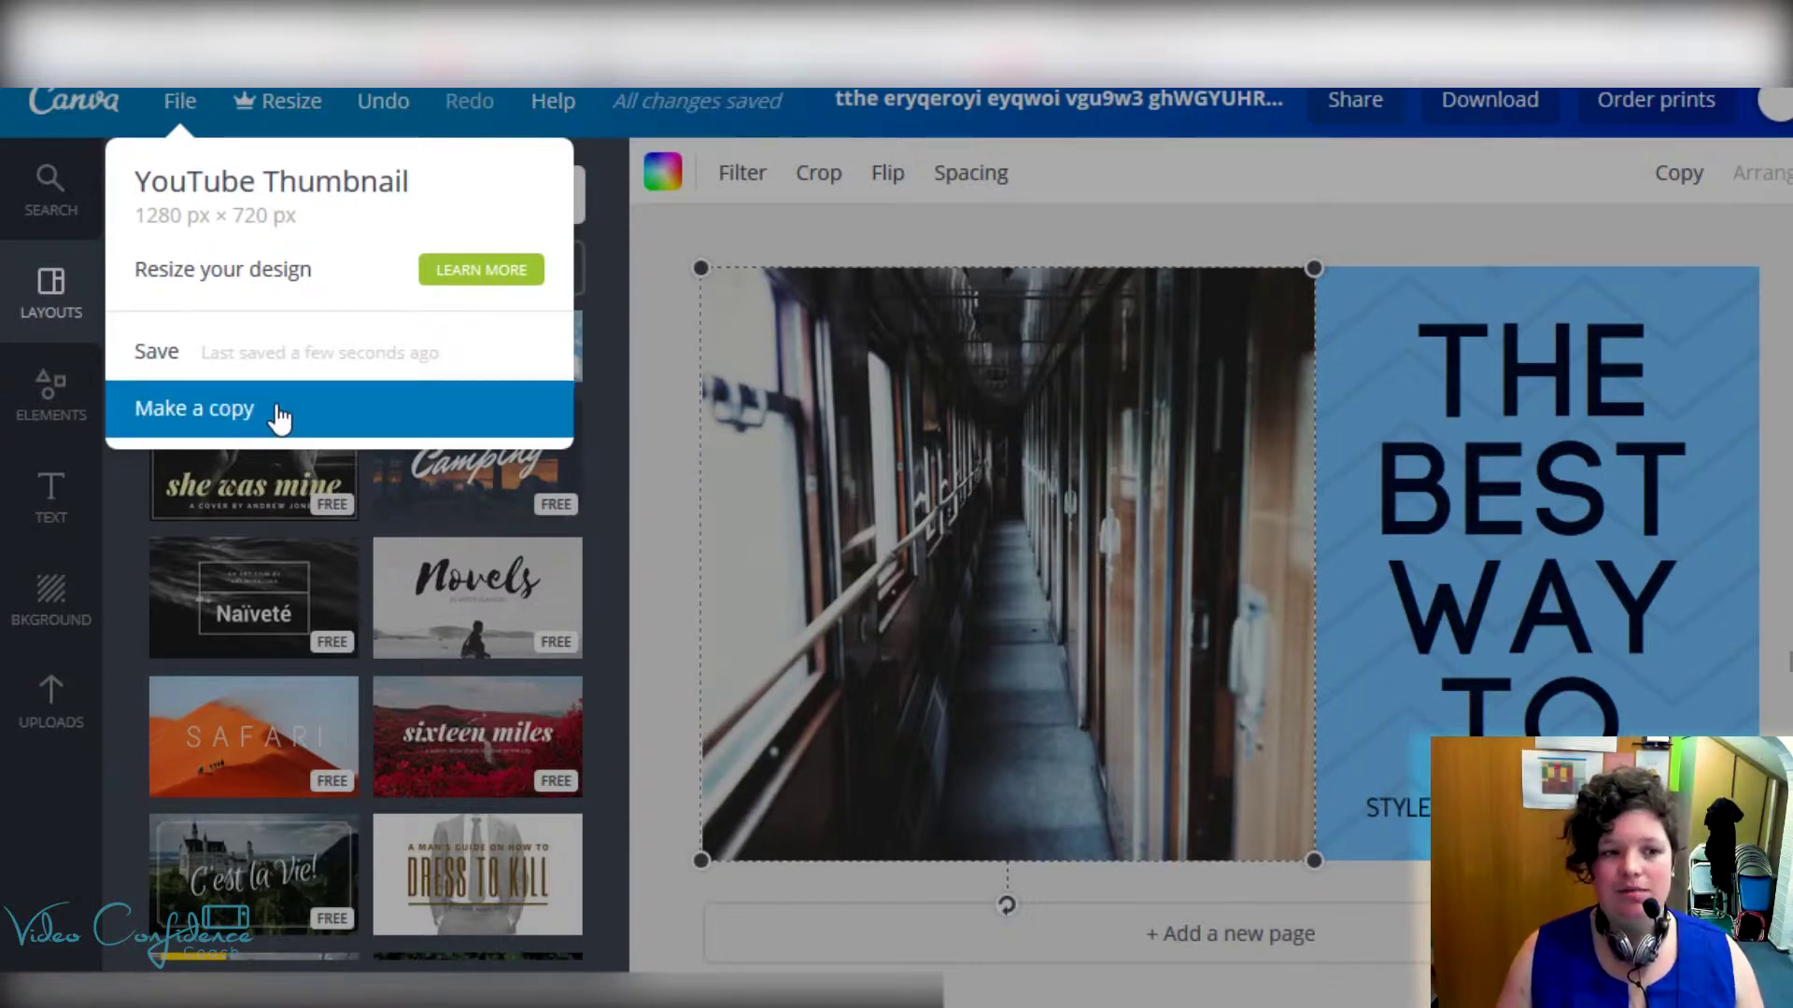
left_click(289, 110)
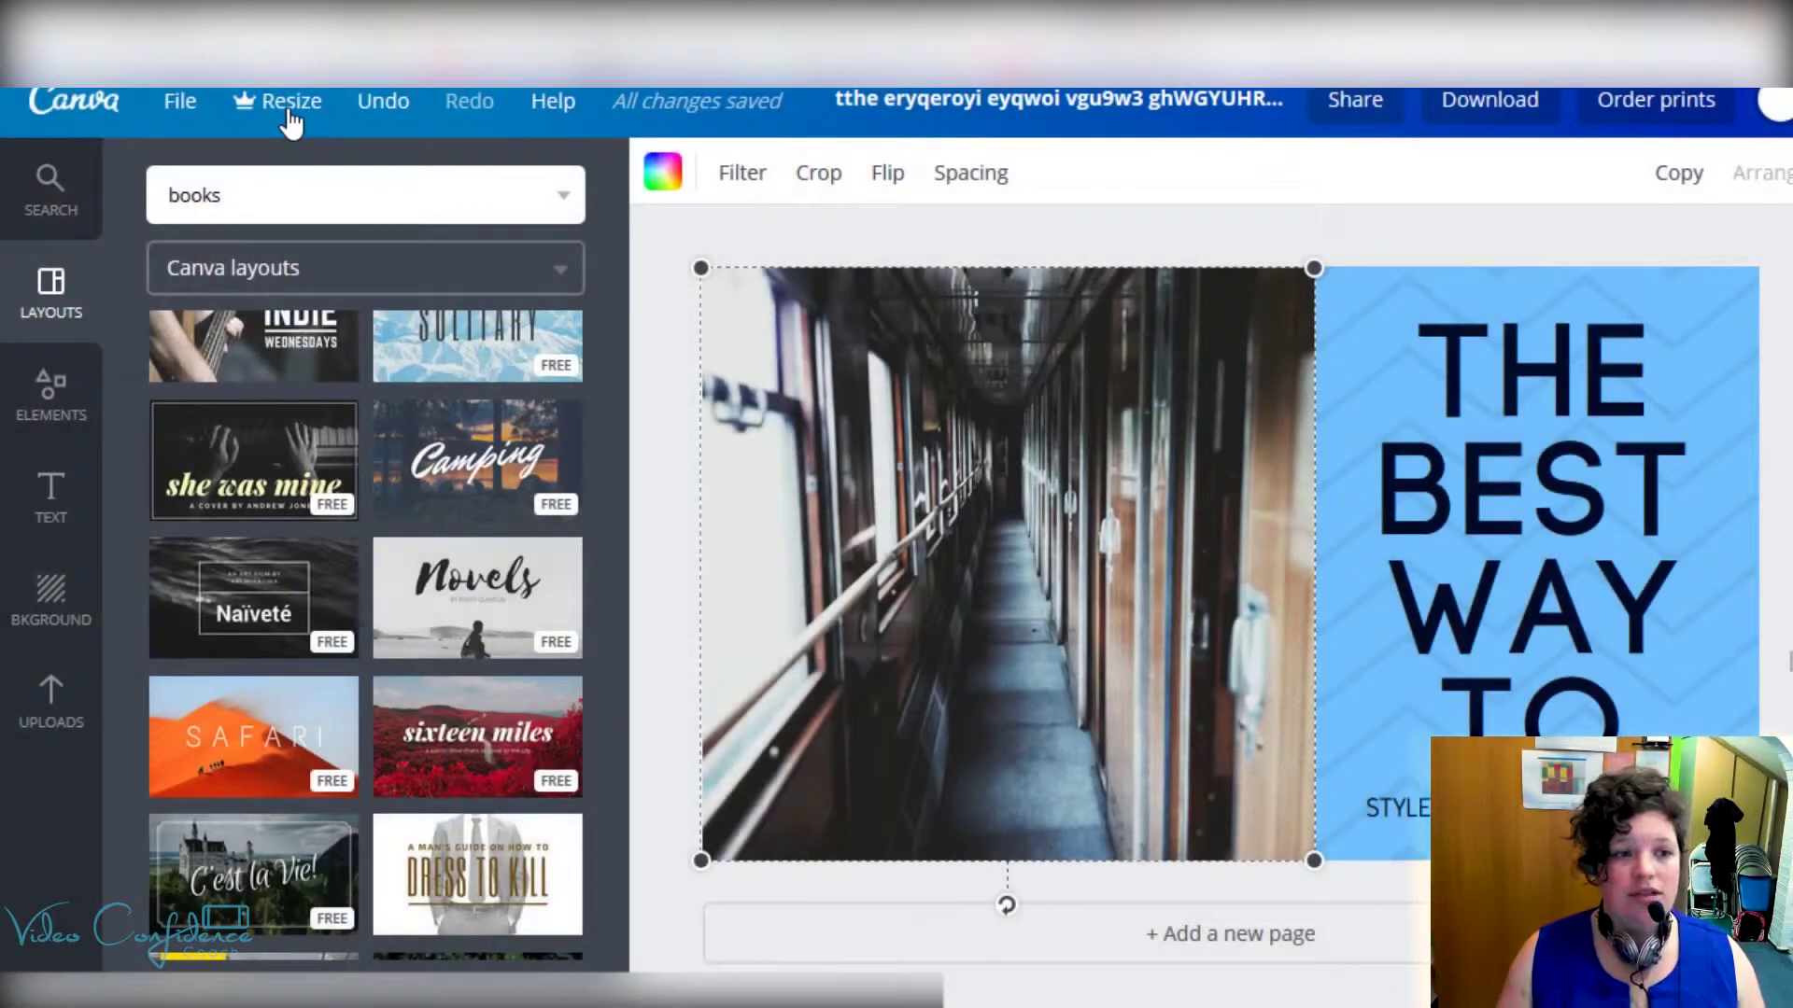
left_click(289, 110)
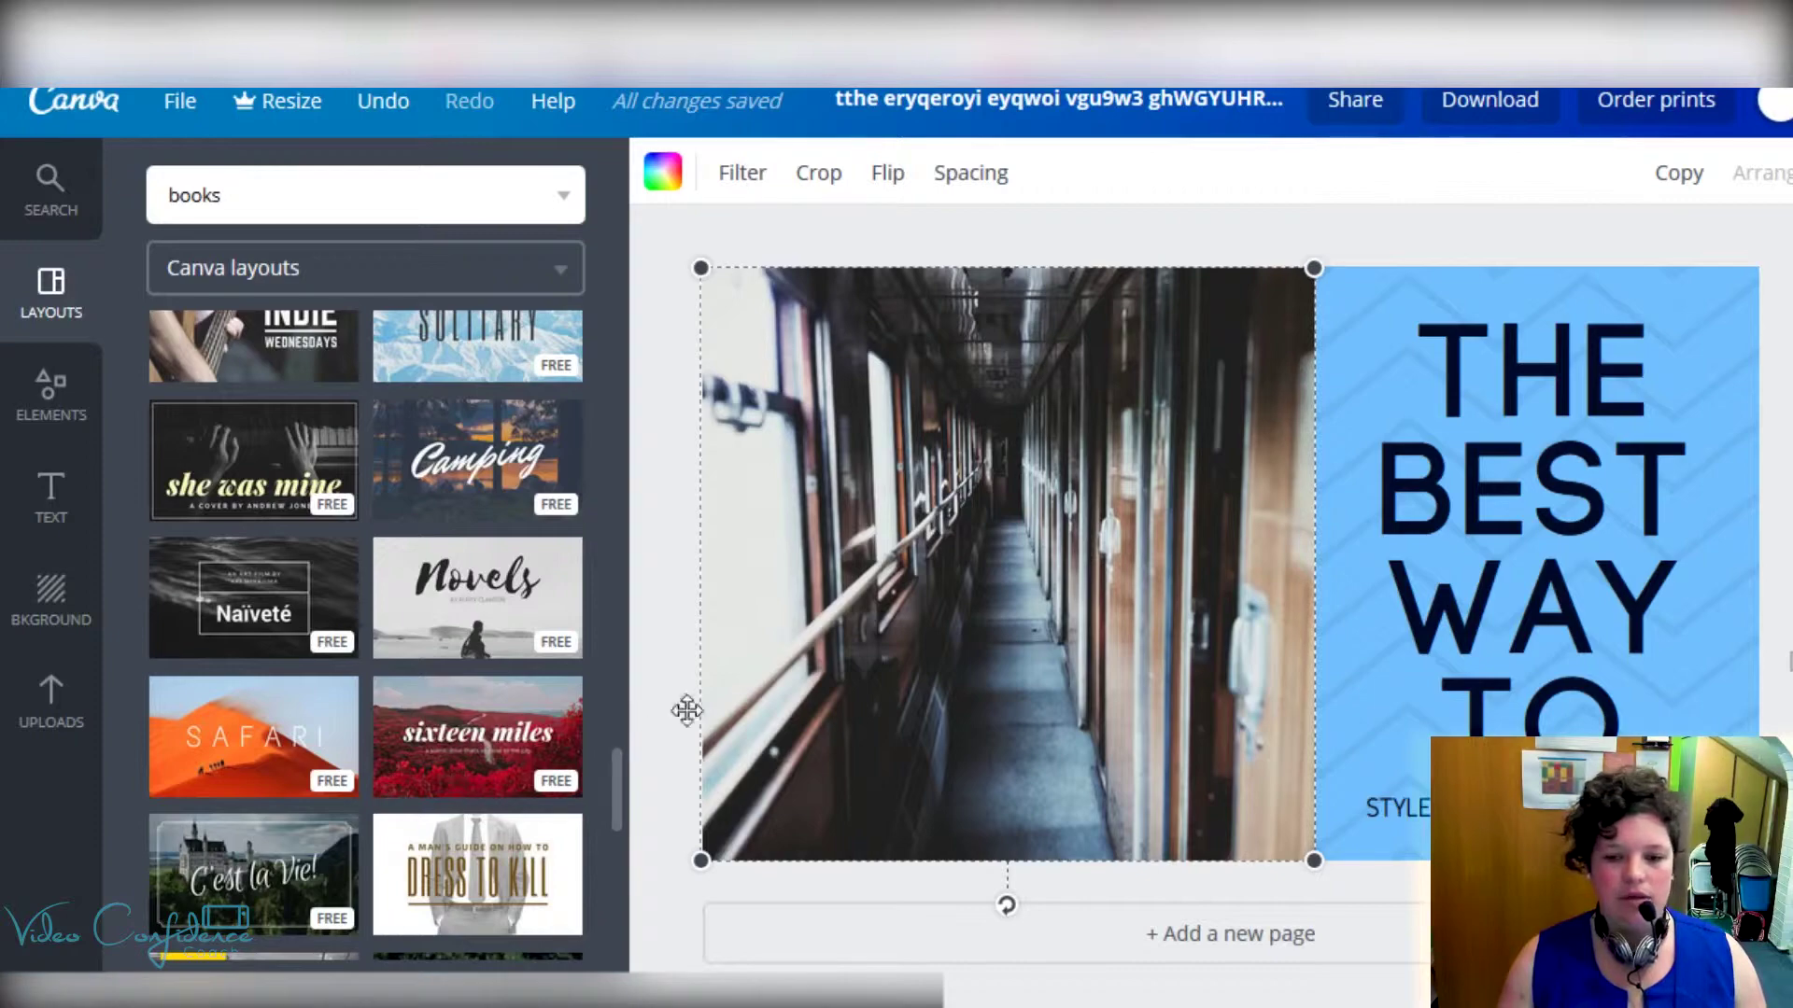
left_click(495, 728)
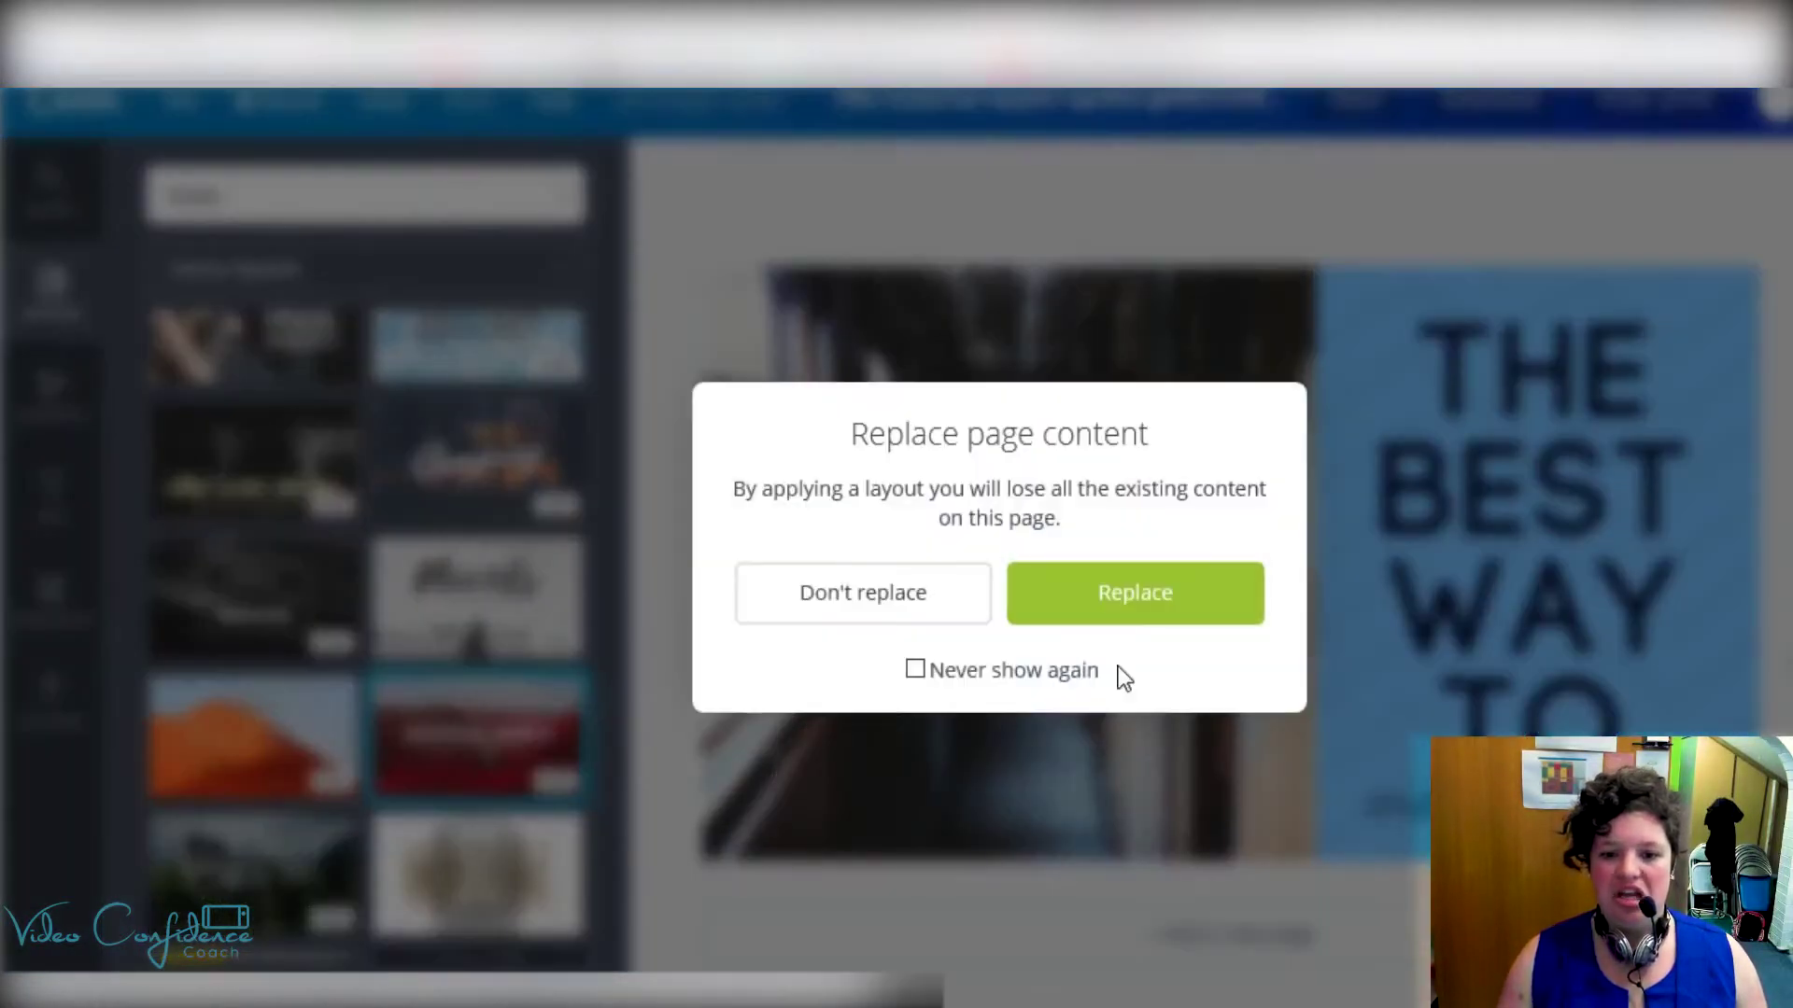
left_click(1135, 607)
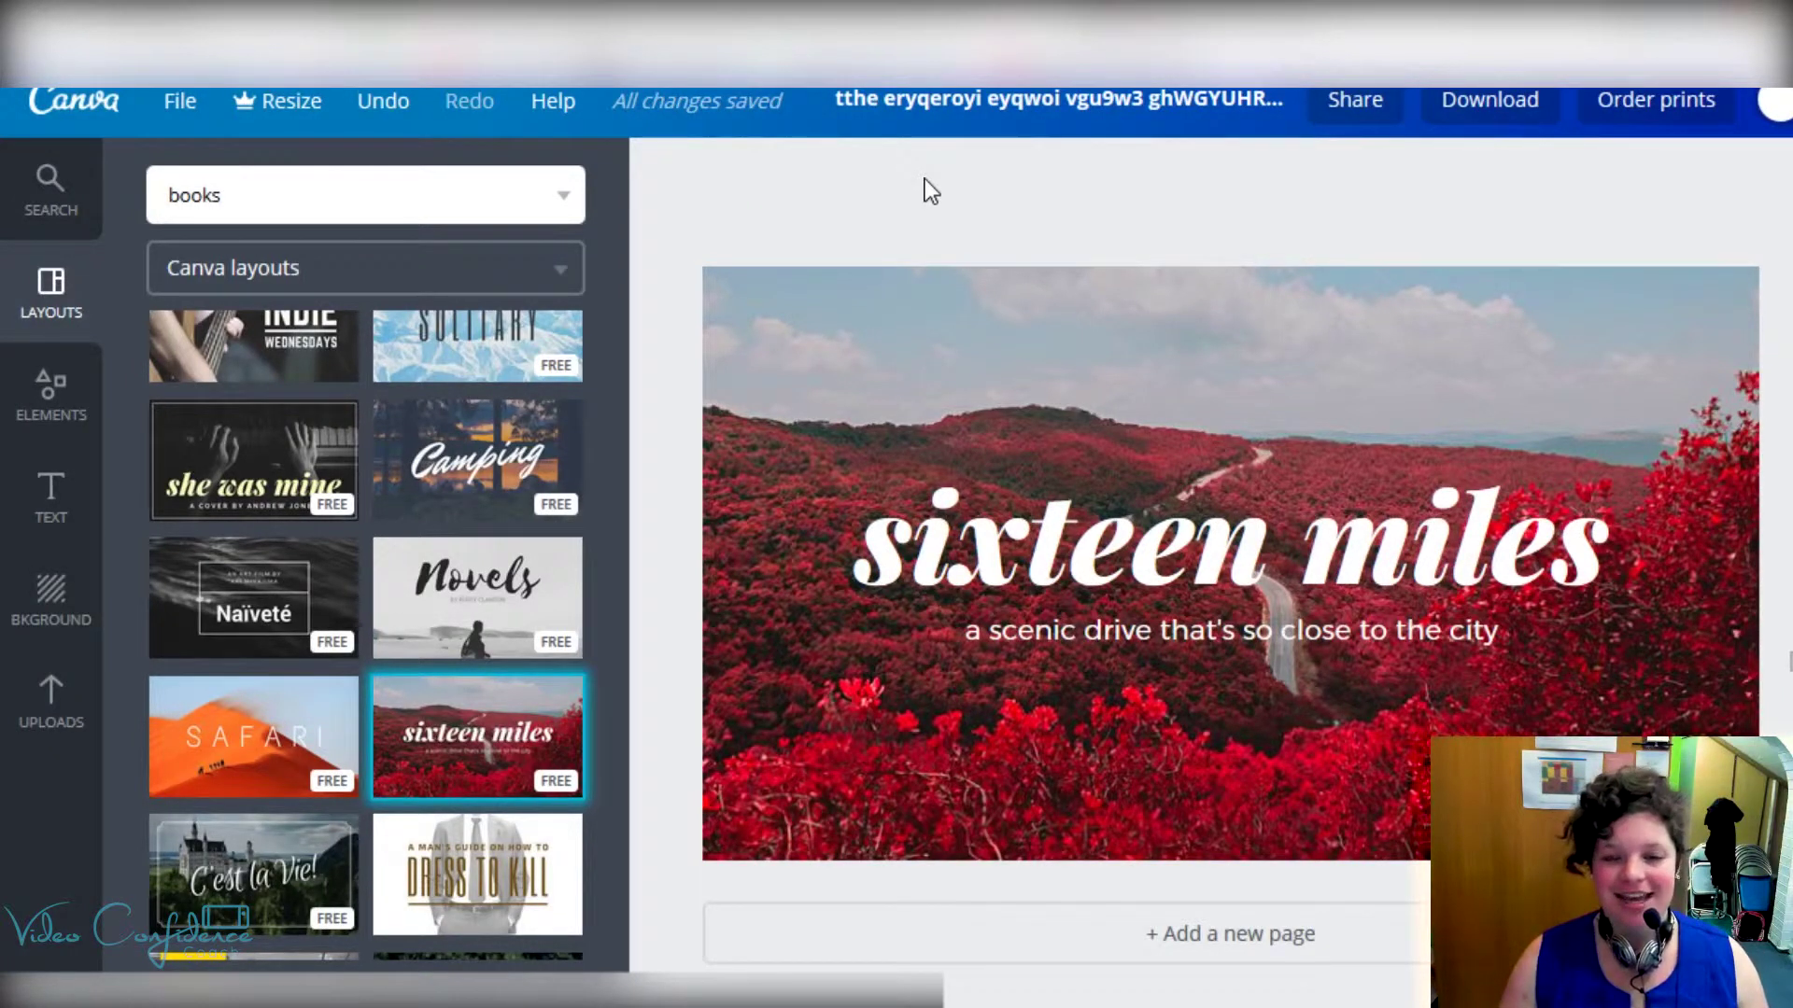
Step: Look at the editable design title and at the sharing options for people, social media, link and embedding
left_click(1012, 112)
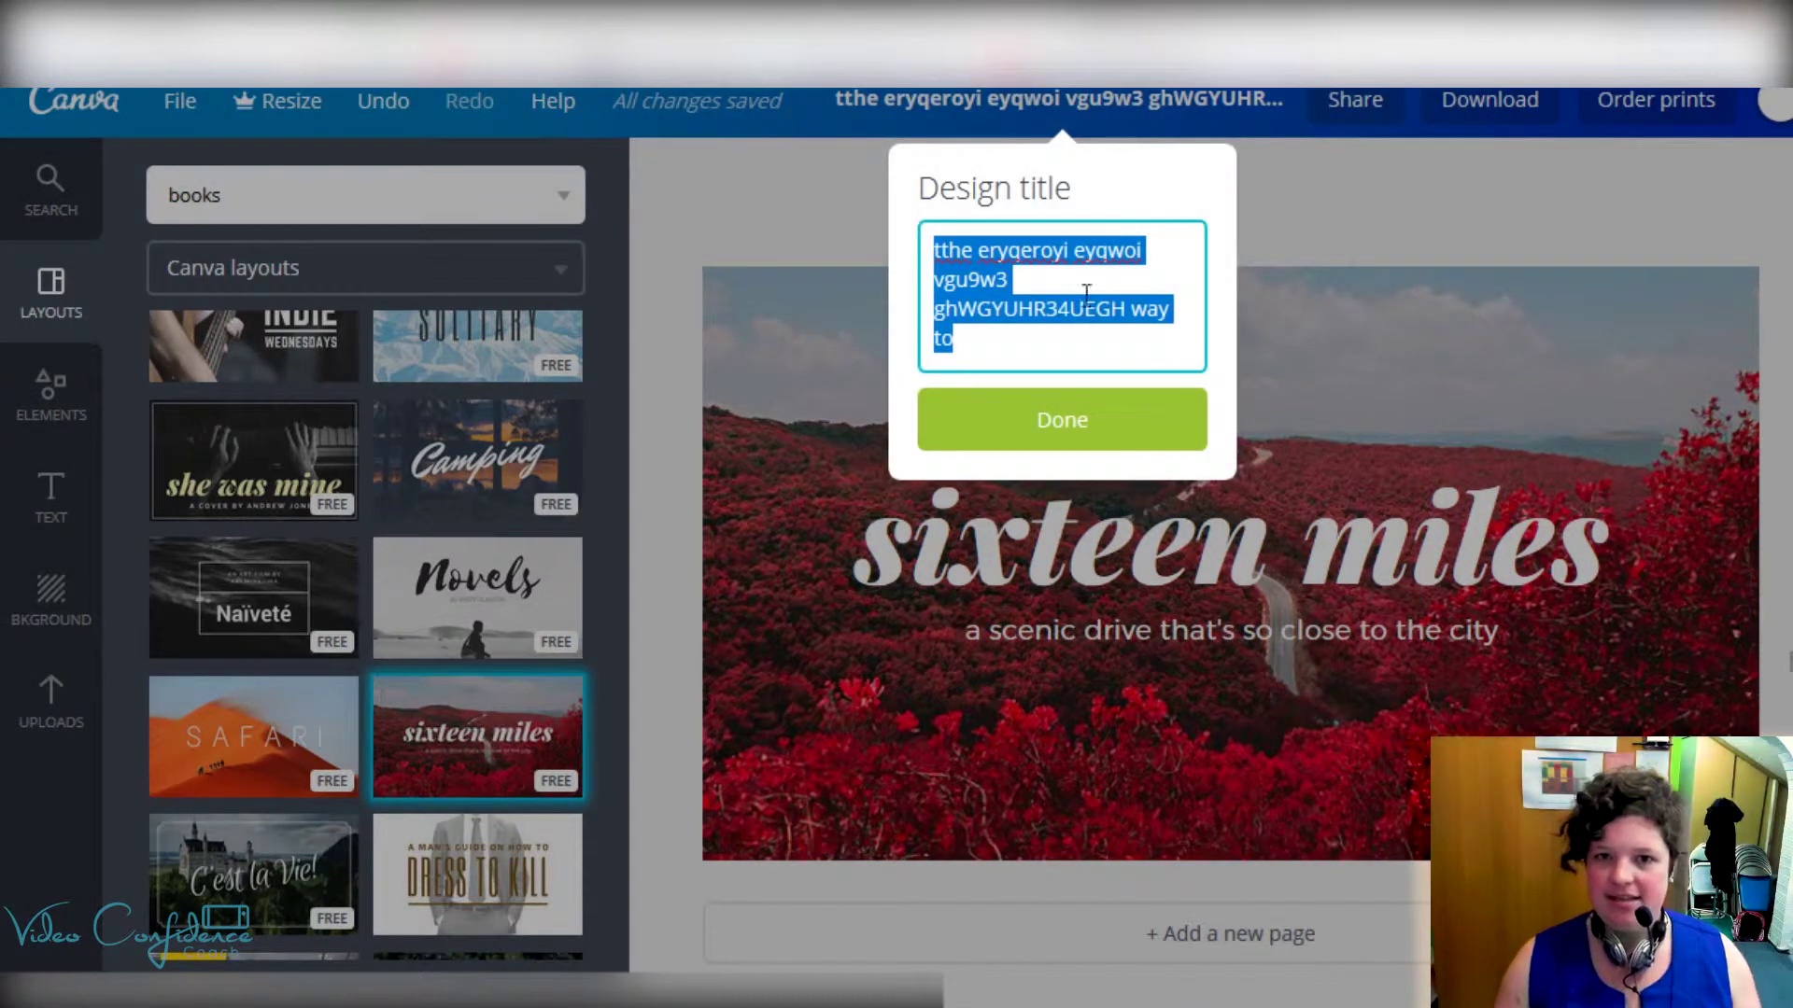
left_click(1118, 432)
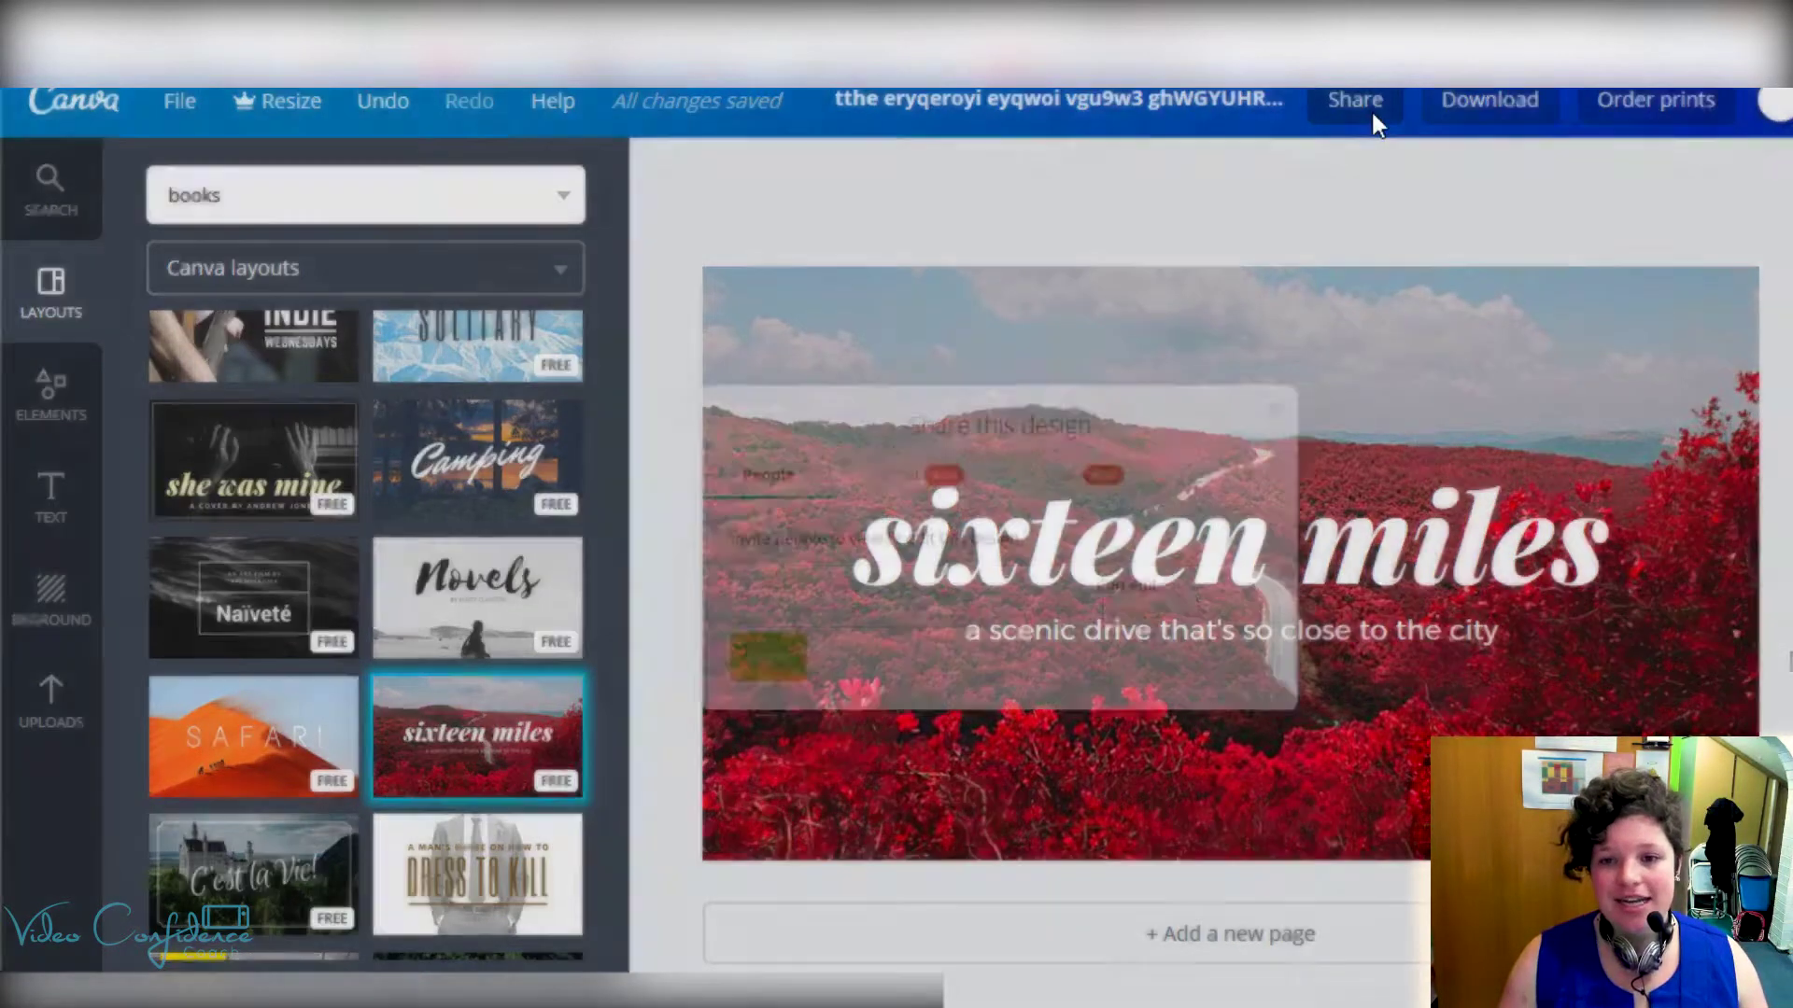
left_click(1372, 122)
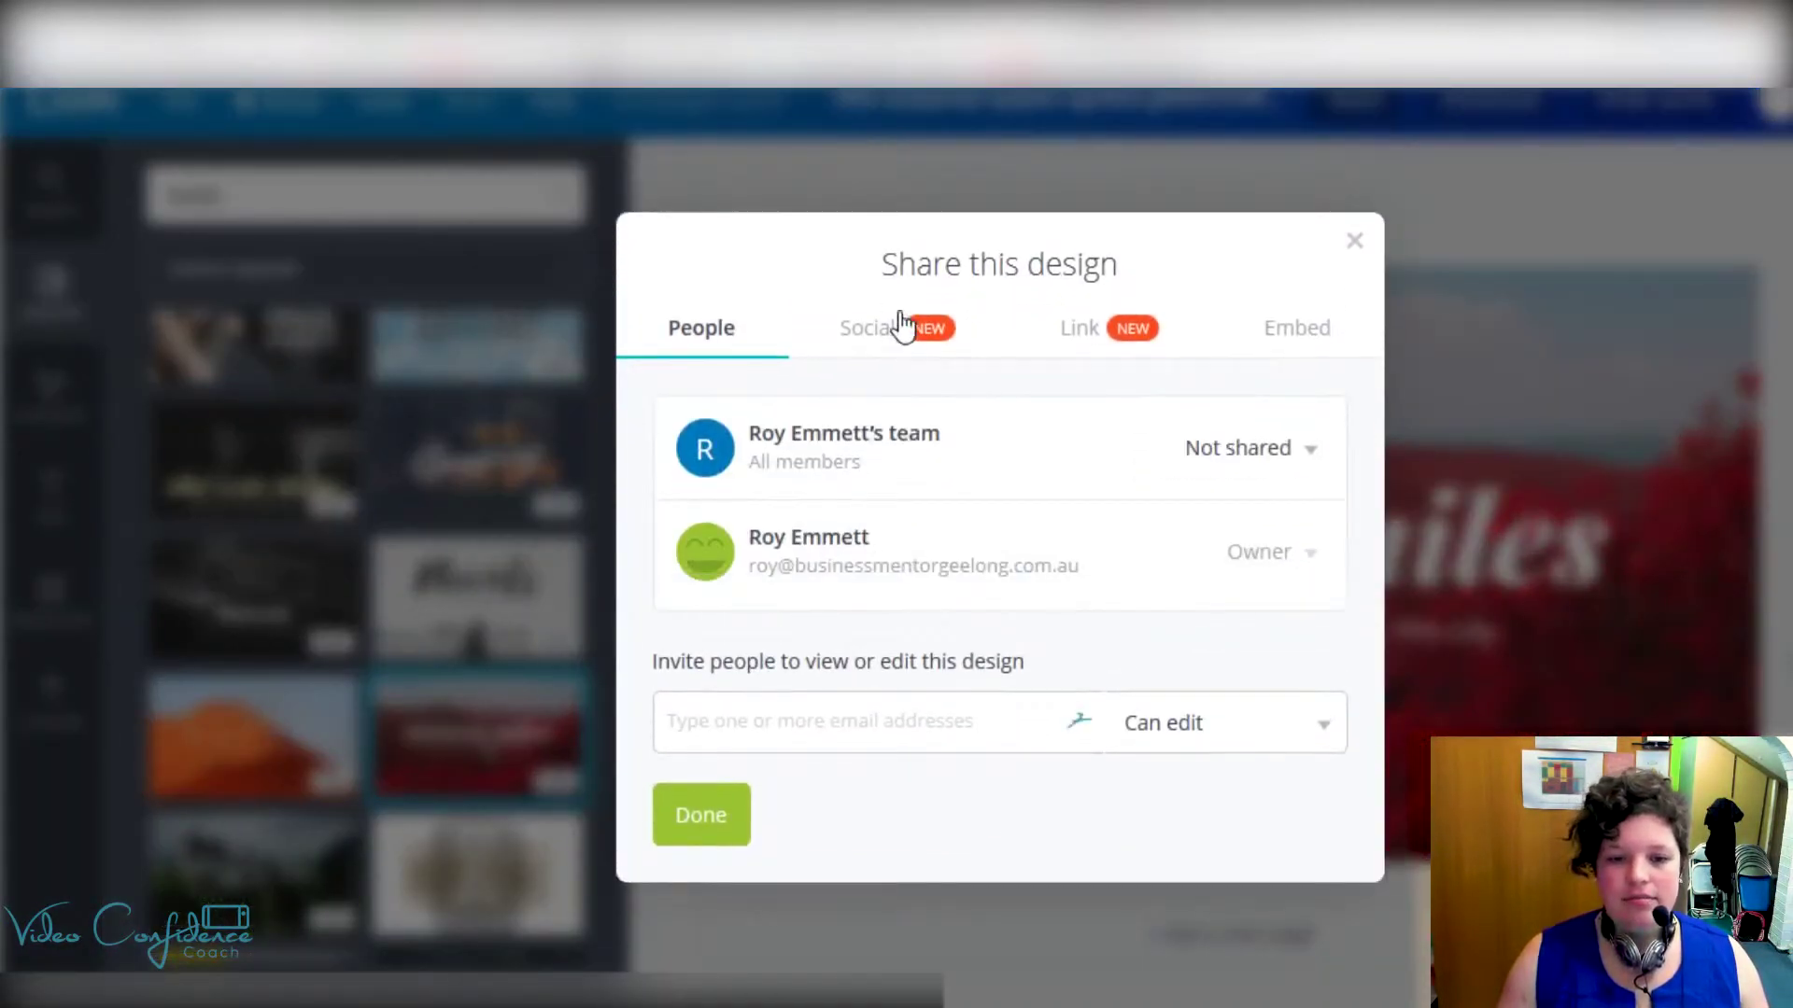
left_click(910, 329)
left_click(1083, 333)
left_click(1265, 331)
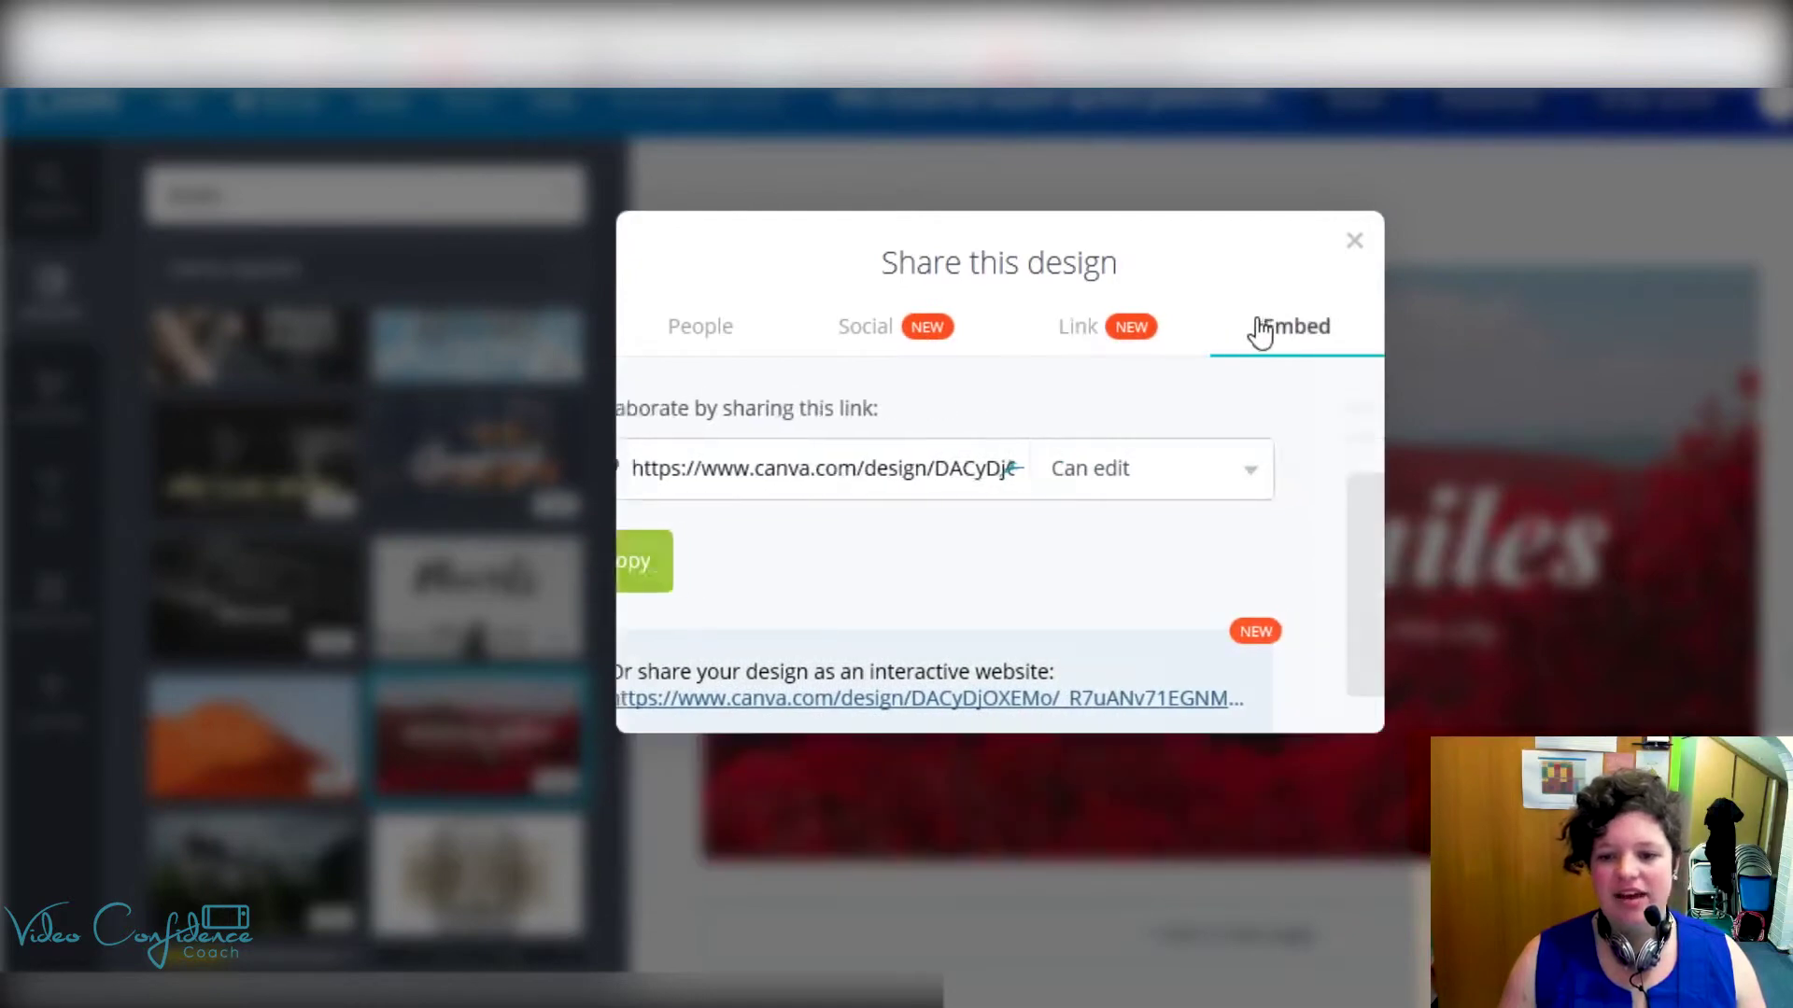
left_click(1349, 248)
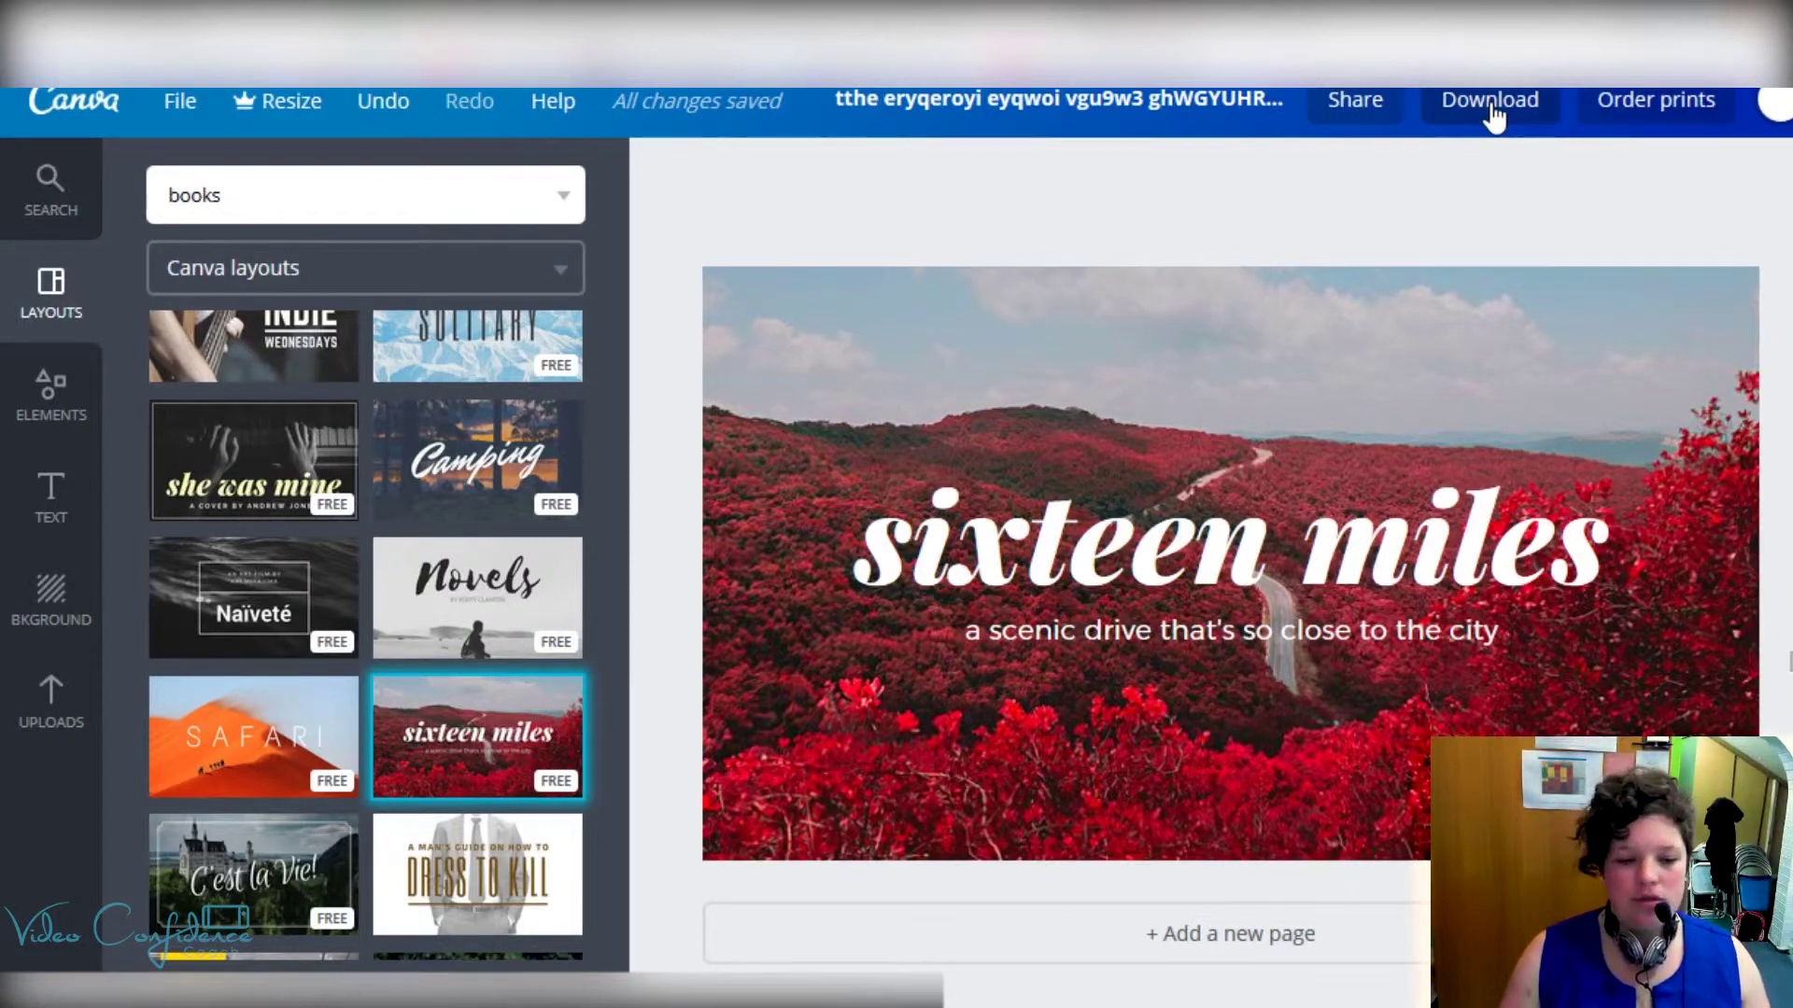
Step: Replace the layout's red landscape with the uploaded photo of a hand holding a coffee cup, and select the "sixteen miles" title
left_click(42, 702)
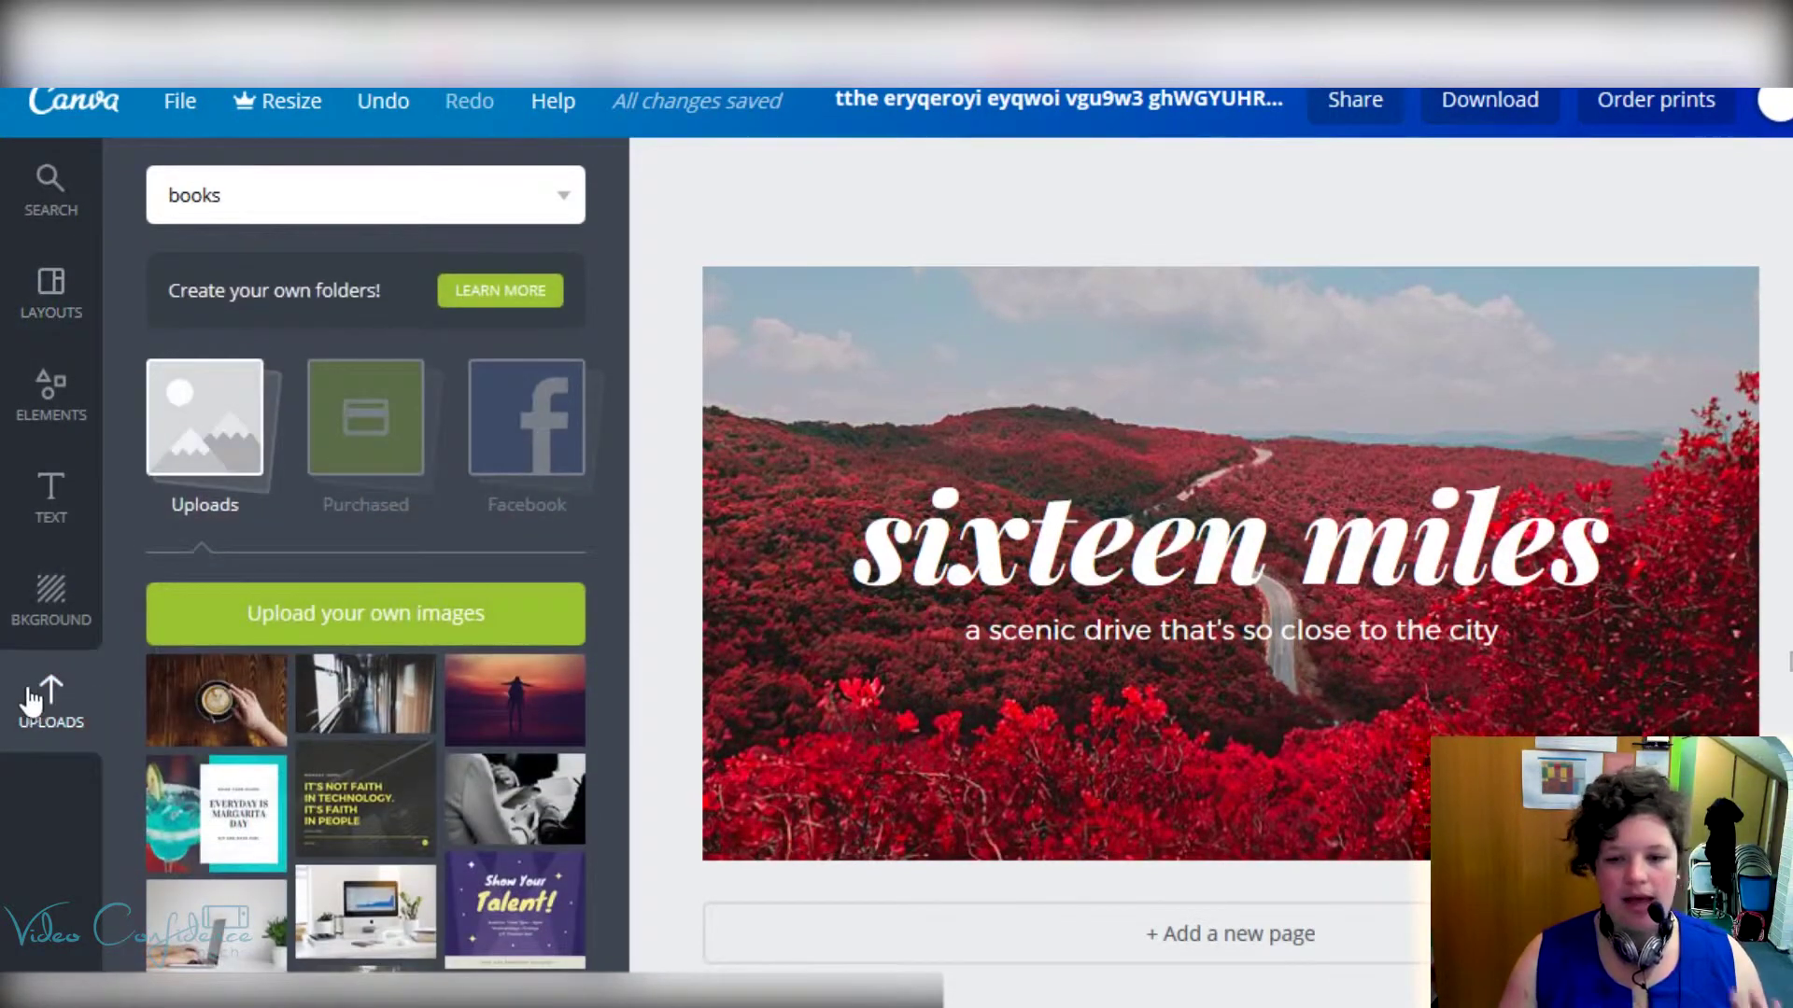
left_click_drag(187, 714, 1105, 448)
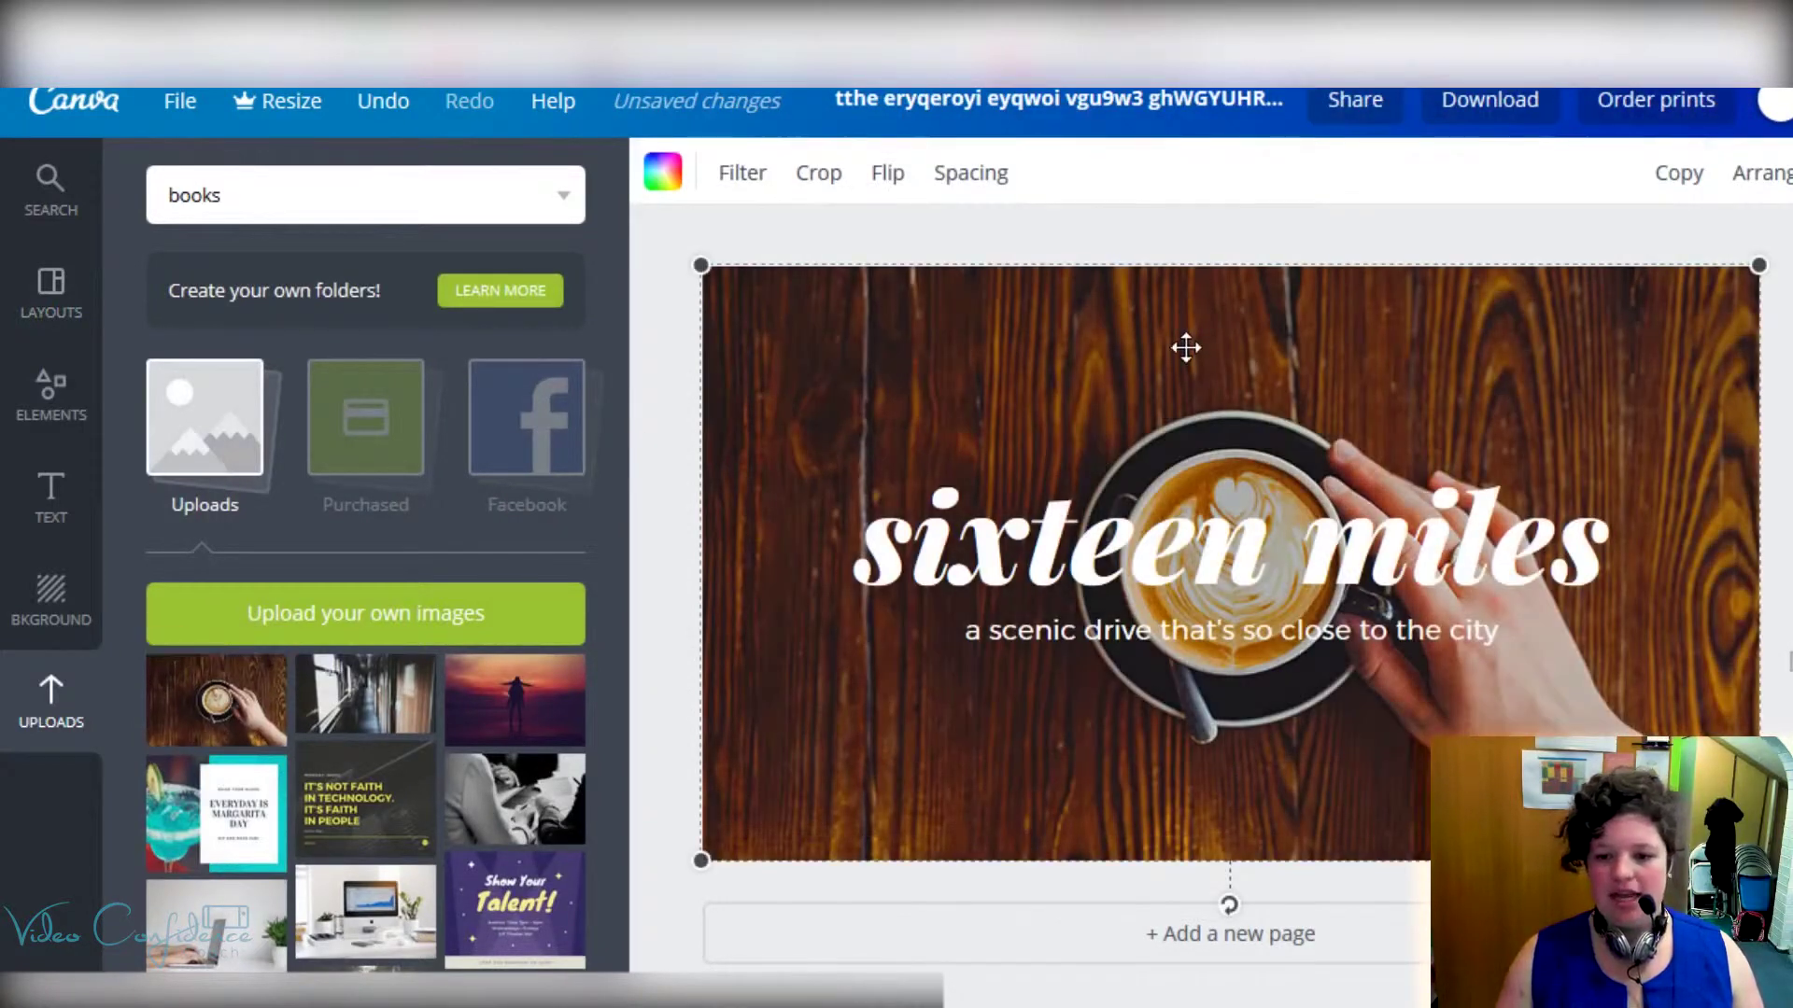
left_click(1218, 551)
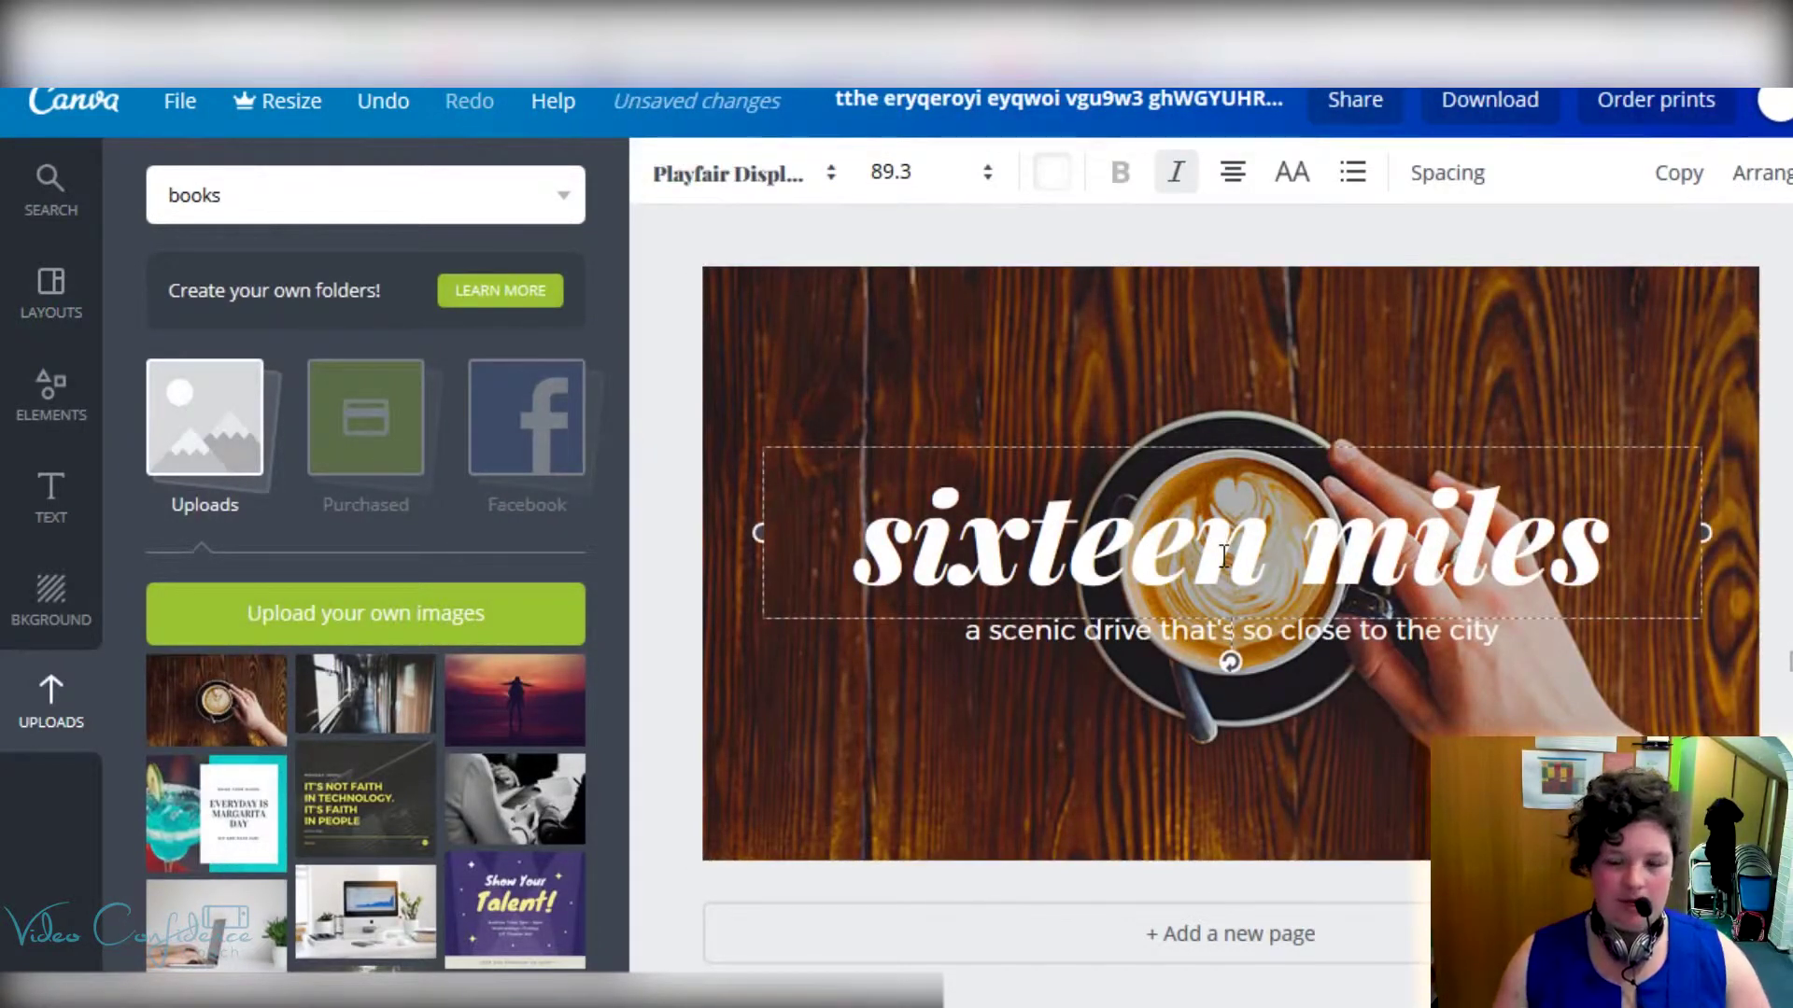
left_click(1470, 250)
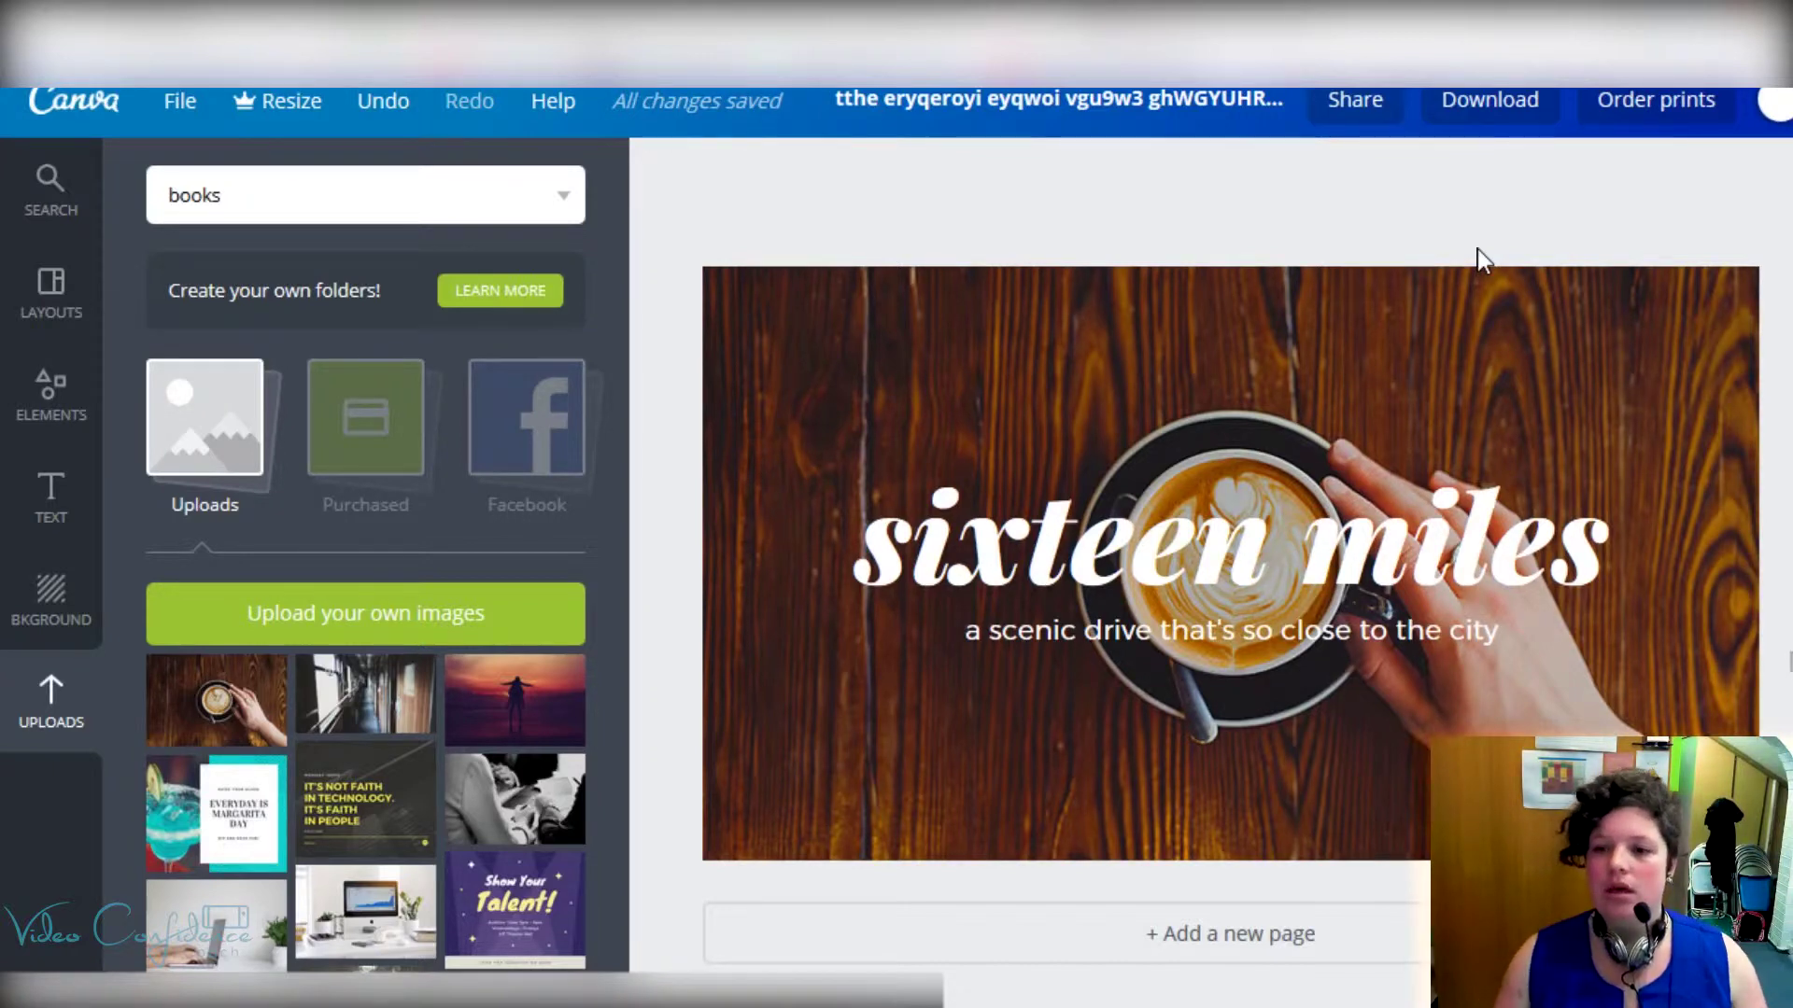
Step: Review the download file types and choose PNG (Recommended) for the design
left_click(1494, 102)
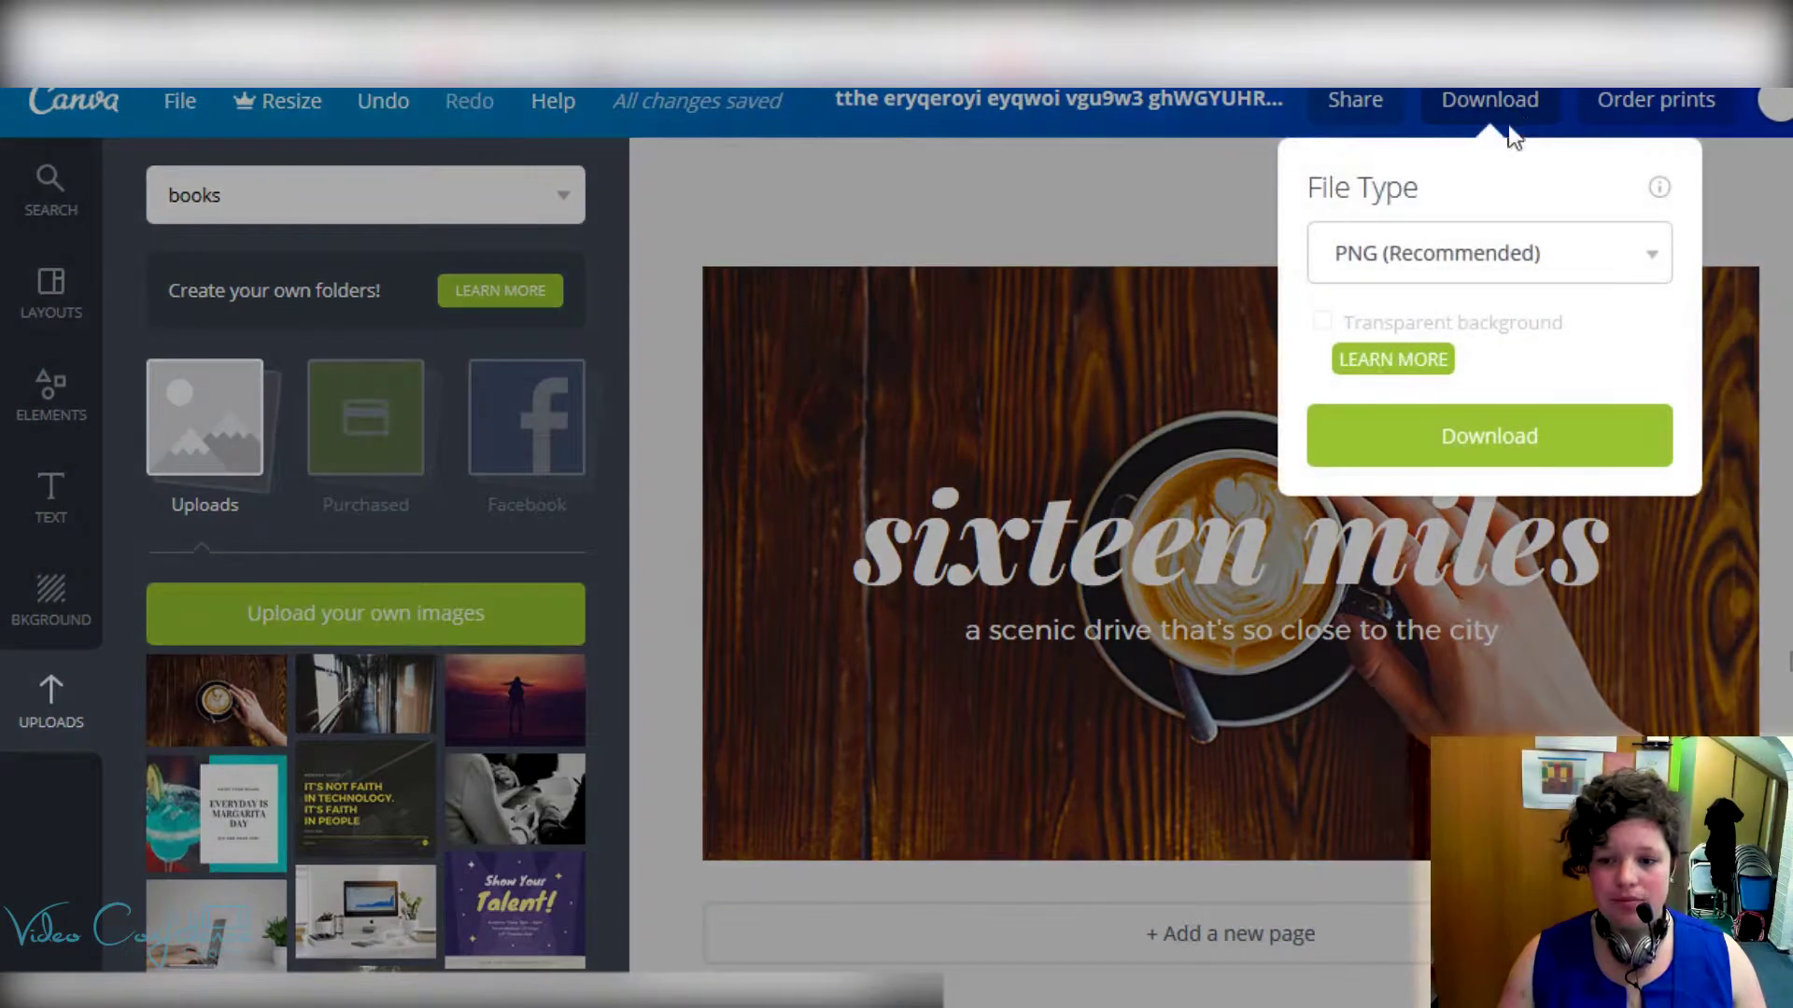
left_click(1475, 260)
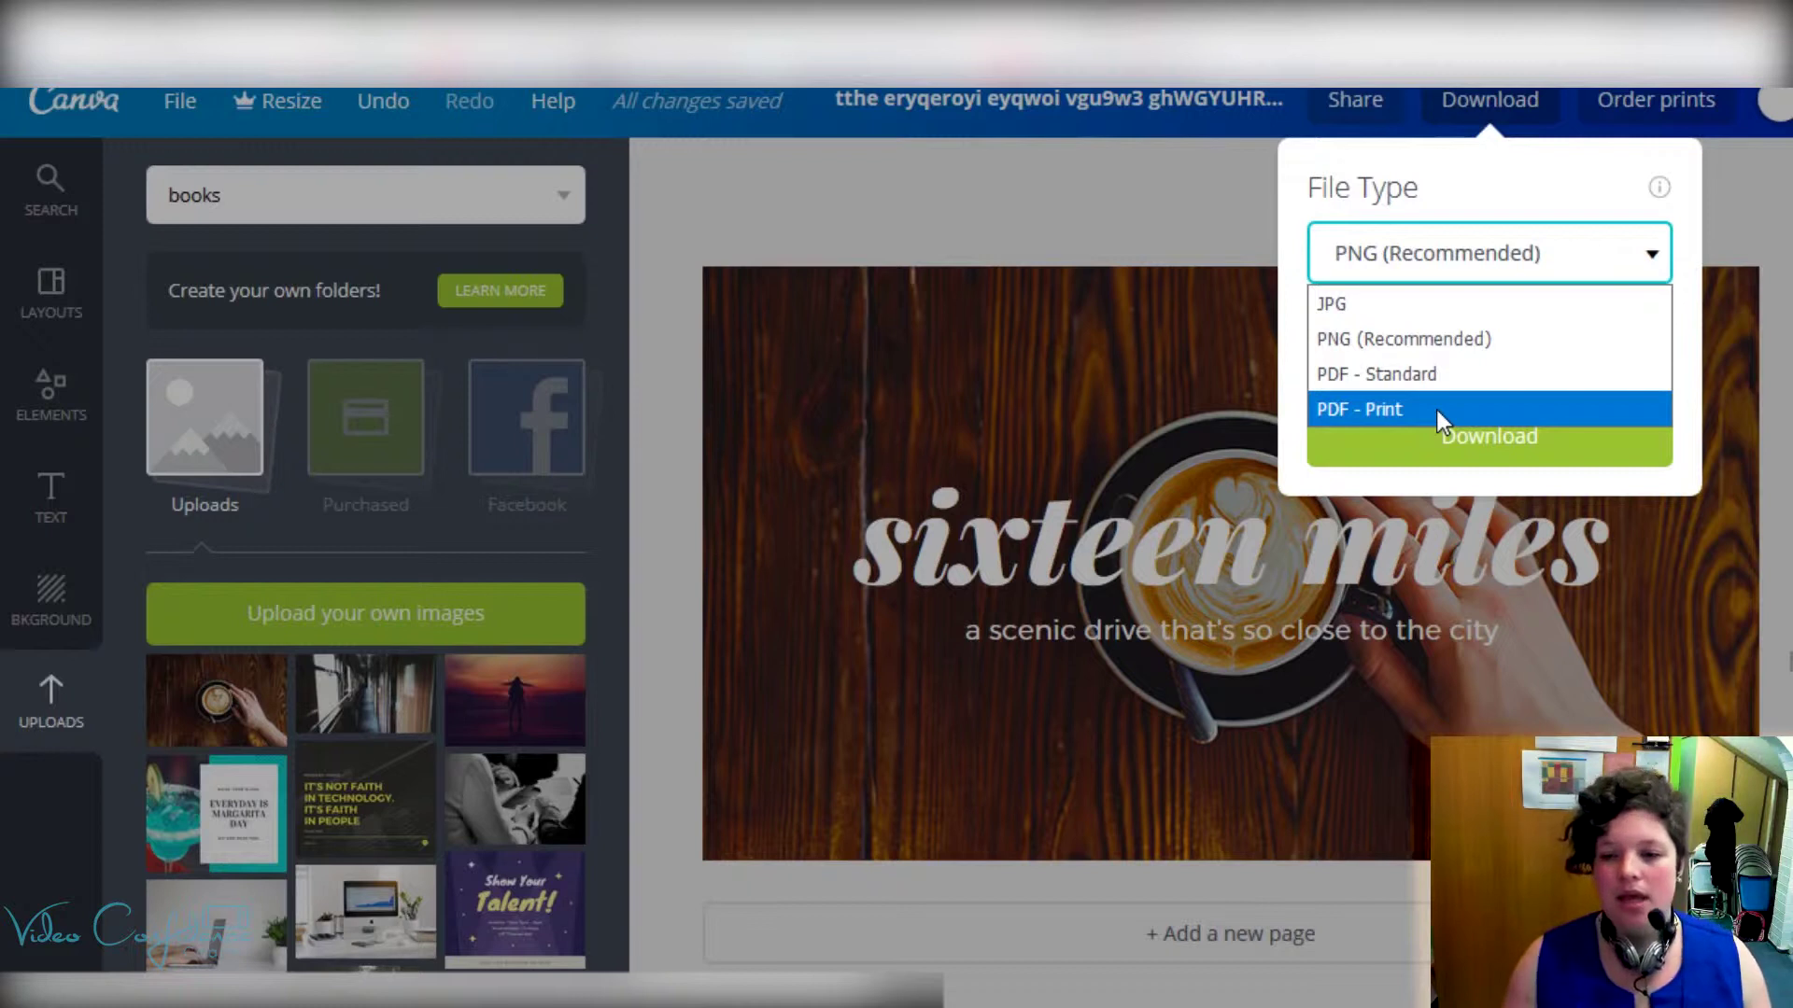
left_click(1436, 343)
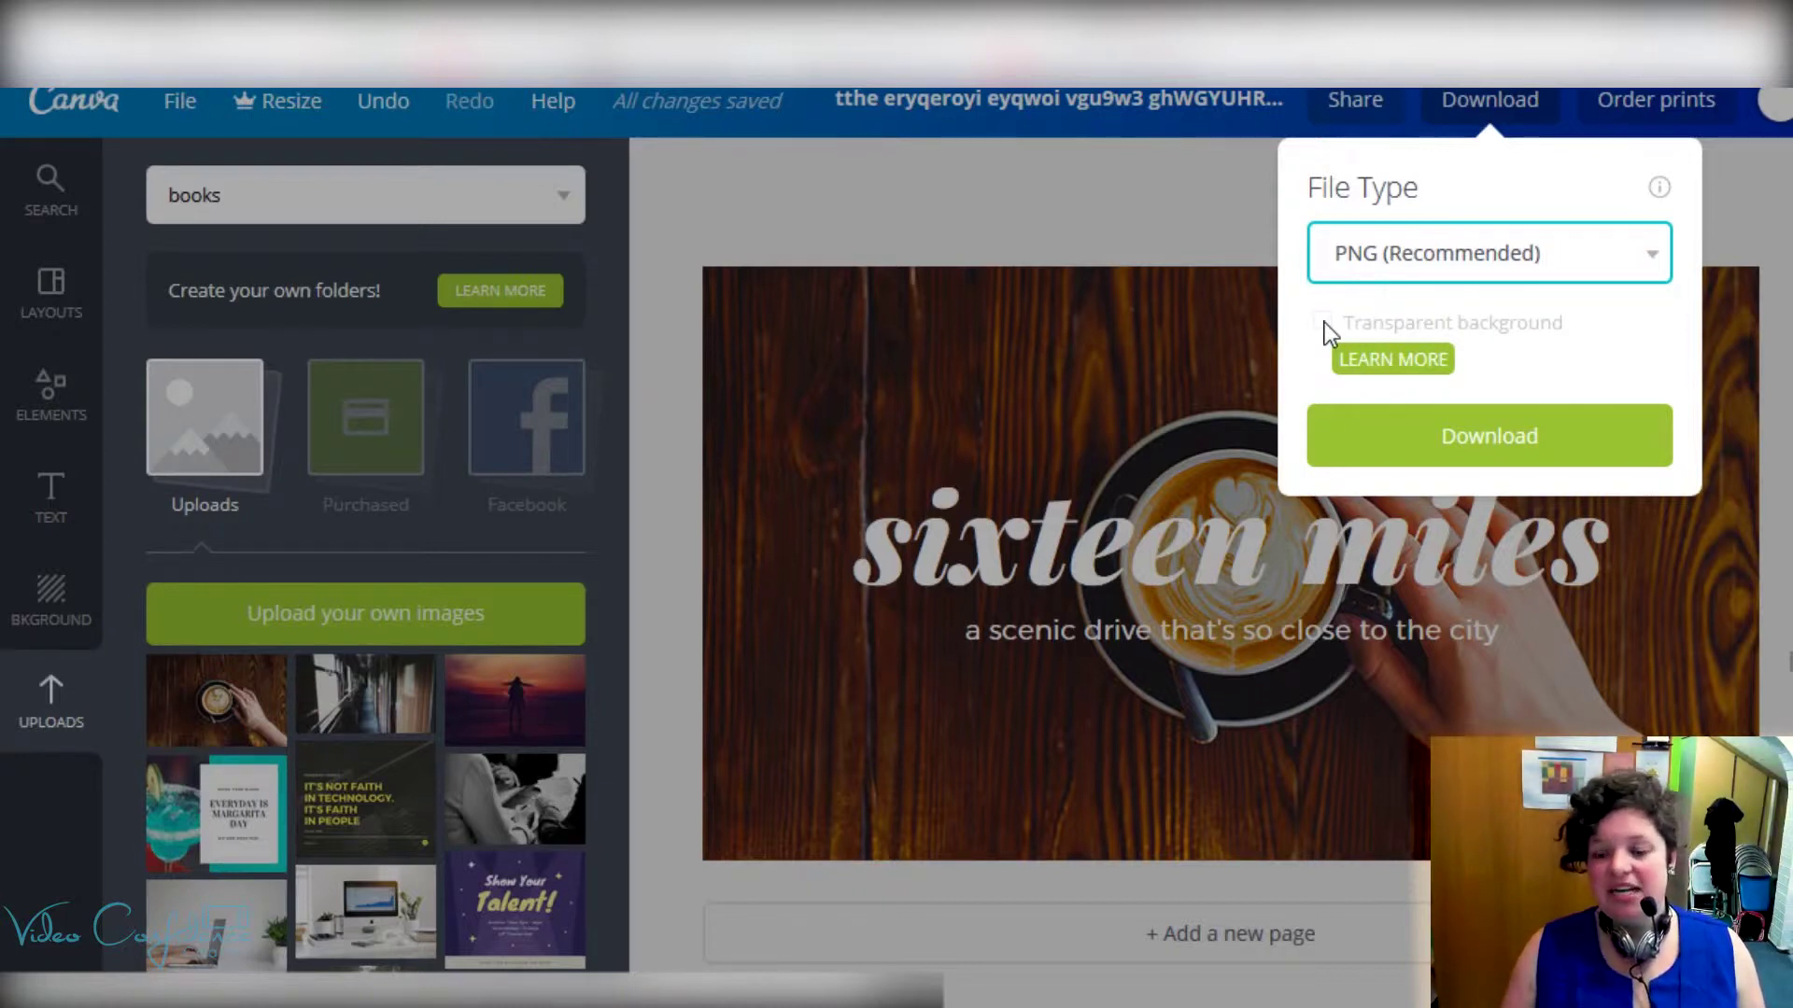
Step: Download the design as a PNG file, save it to the computer and close the download notice
left_click(1492, 437)
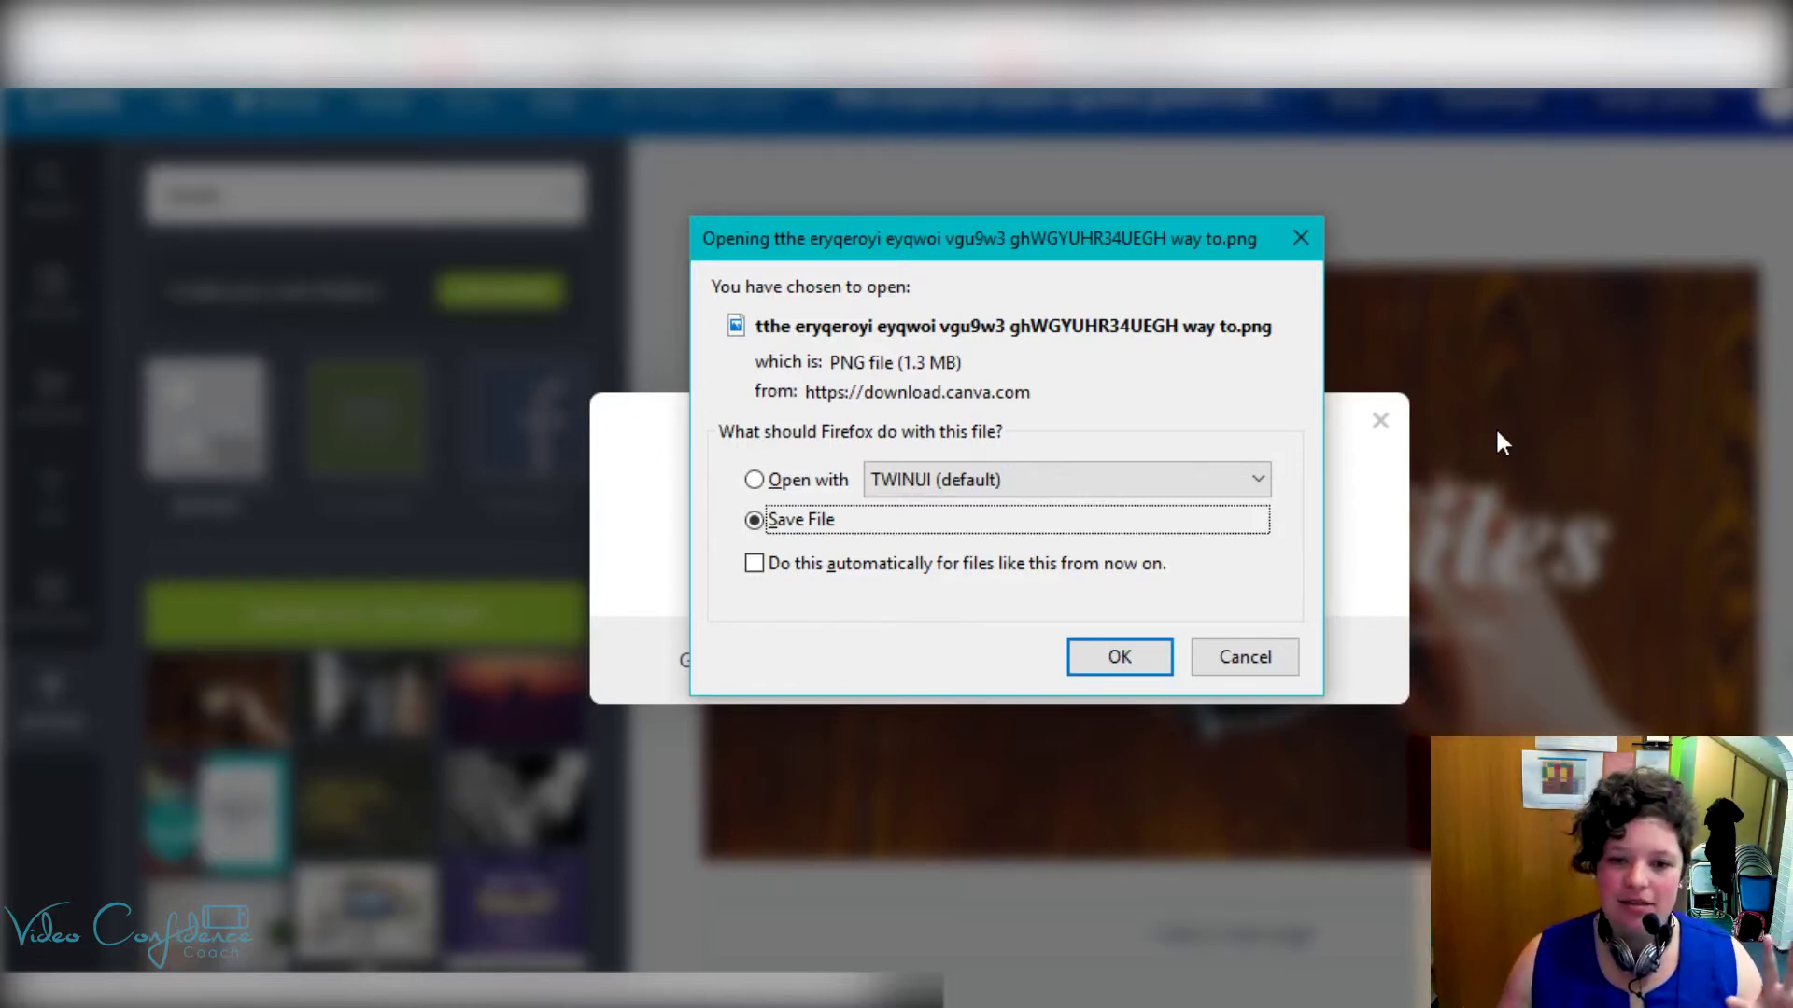
left_click(1130, 653)
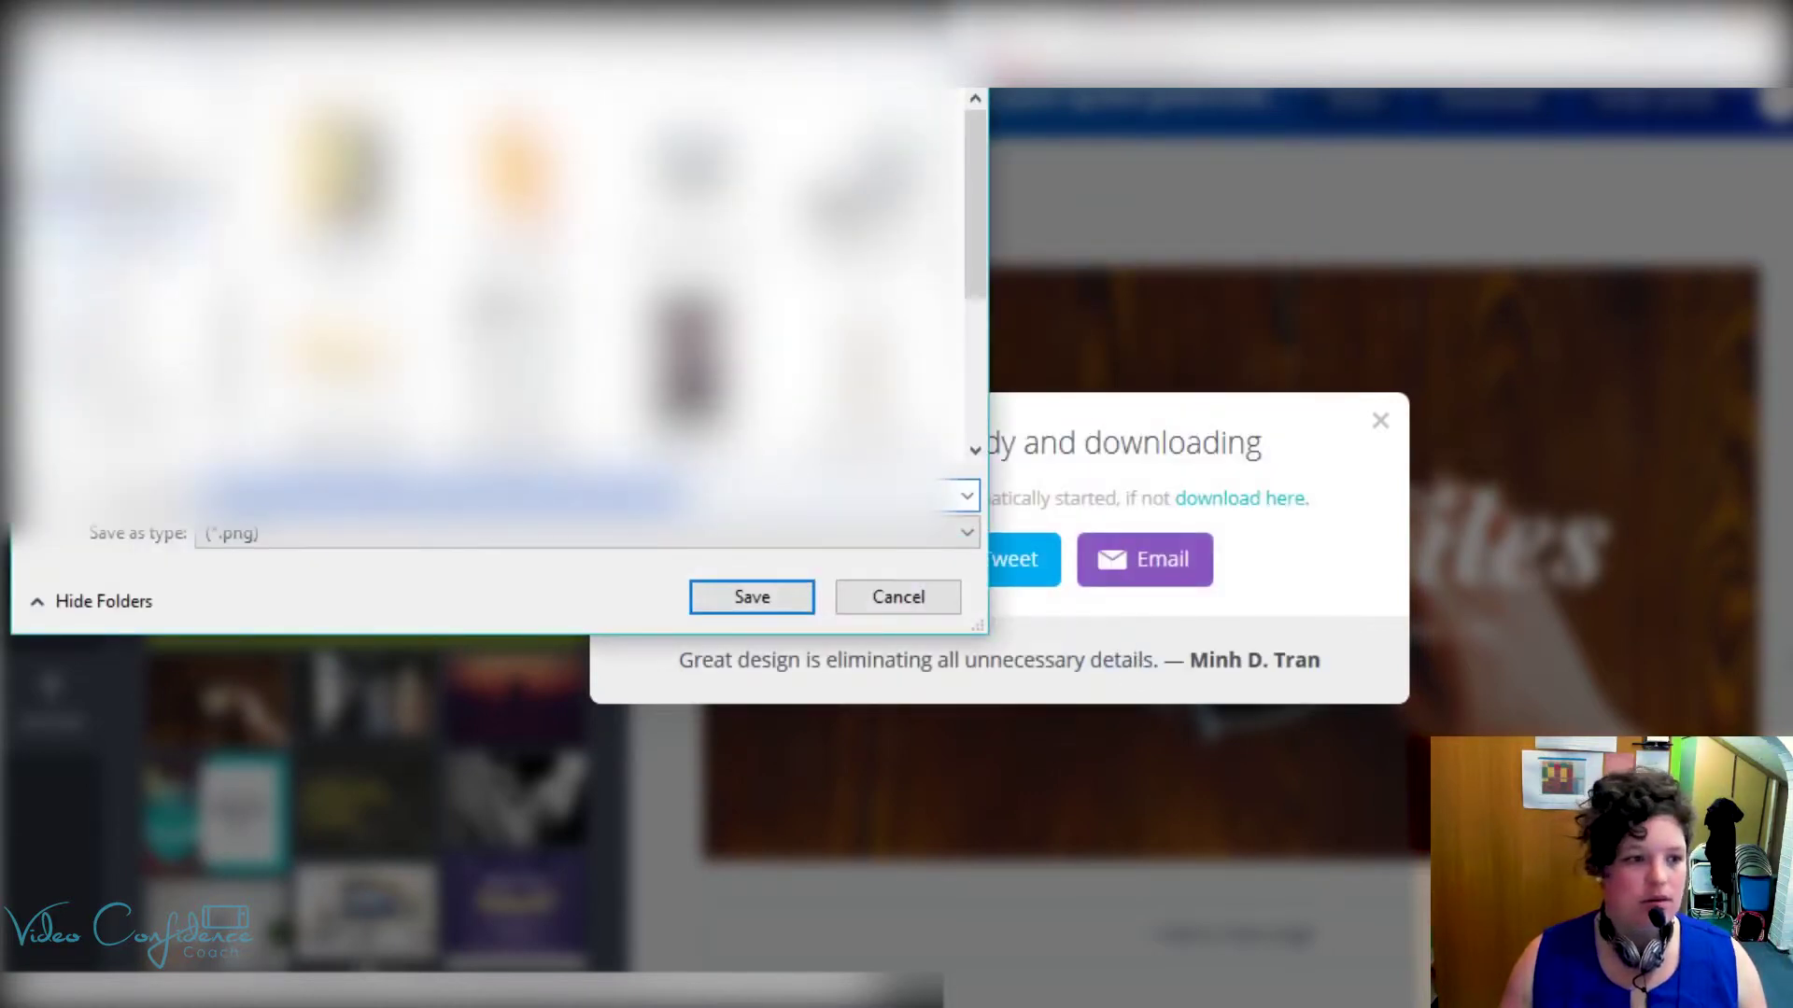
left_click(744, 594)
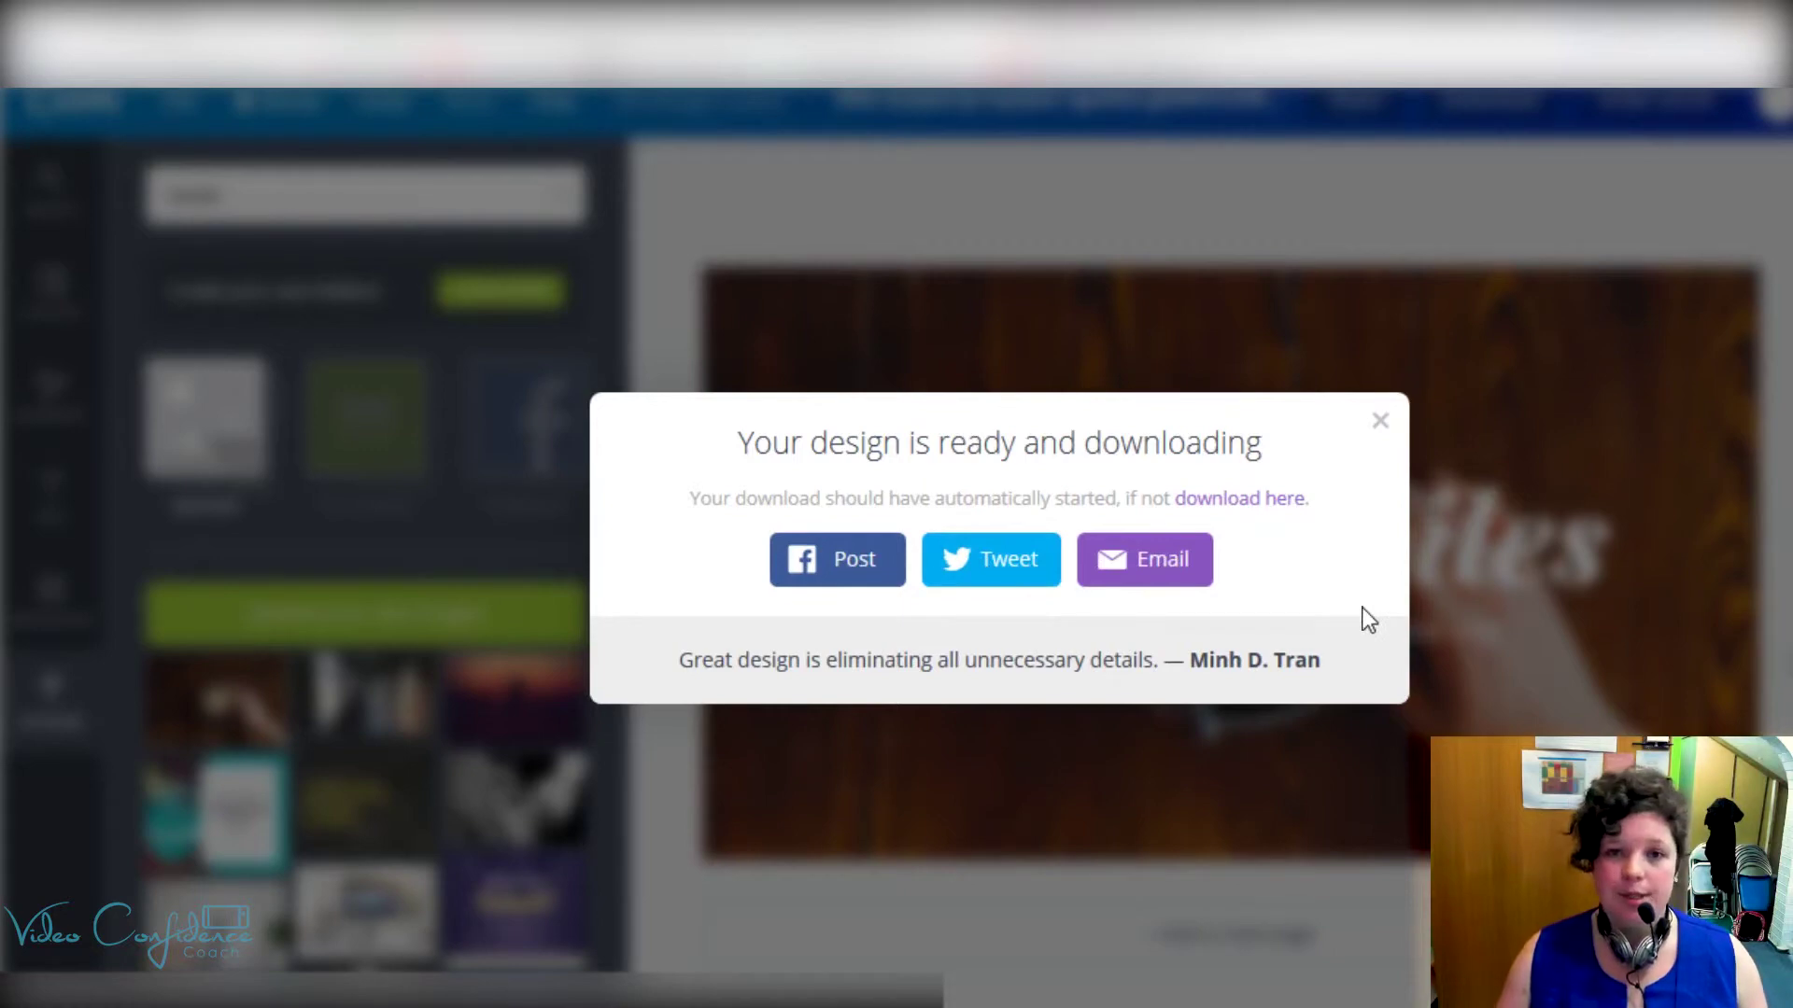
left_click(1381, 422)
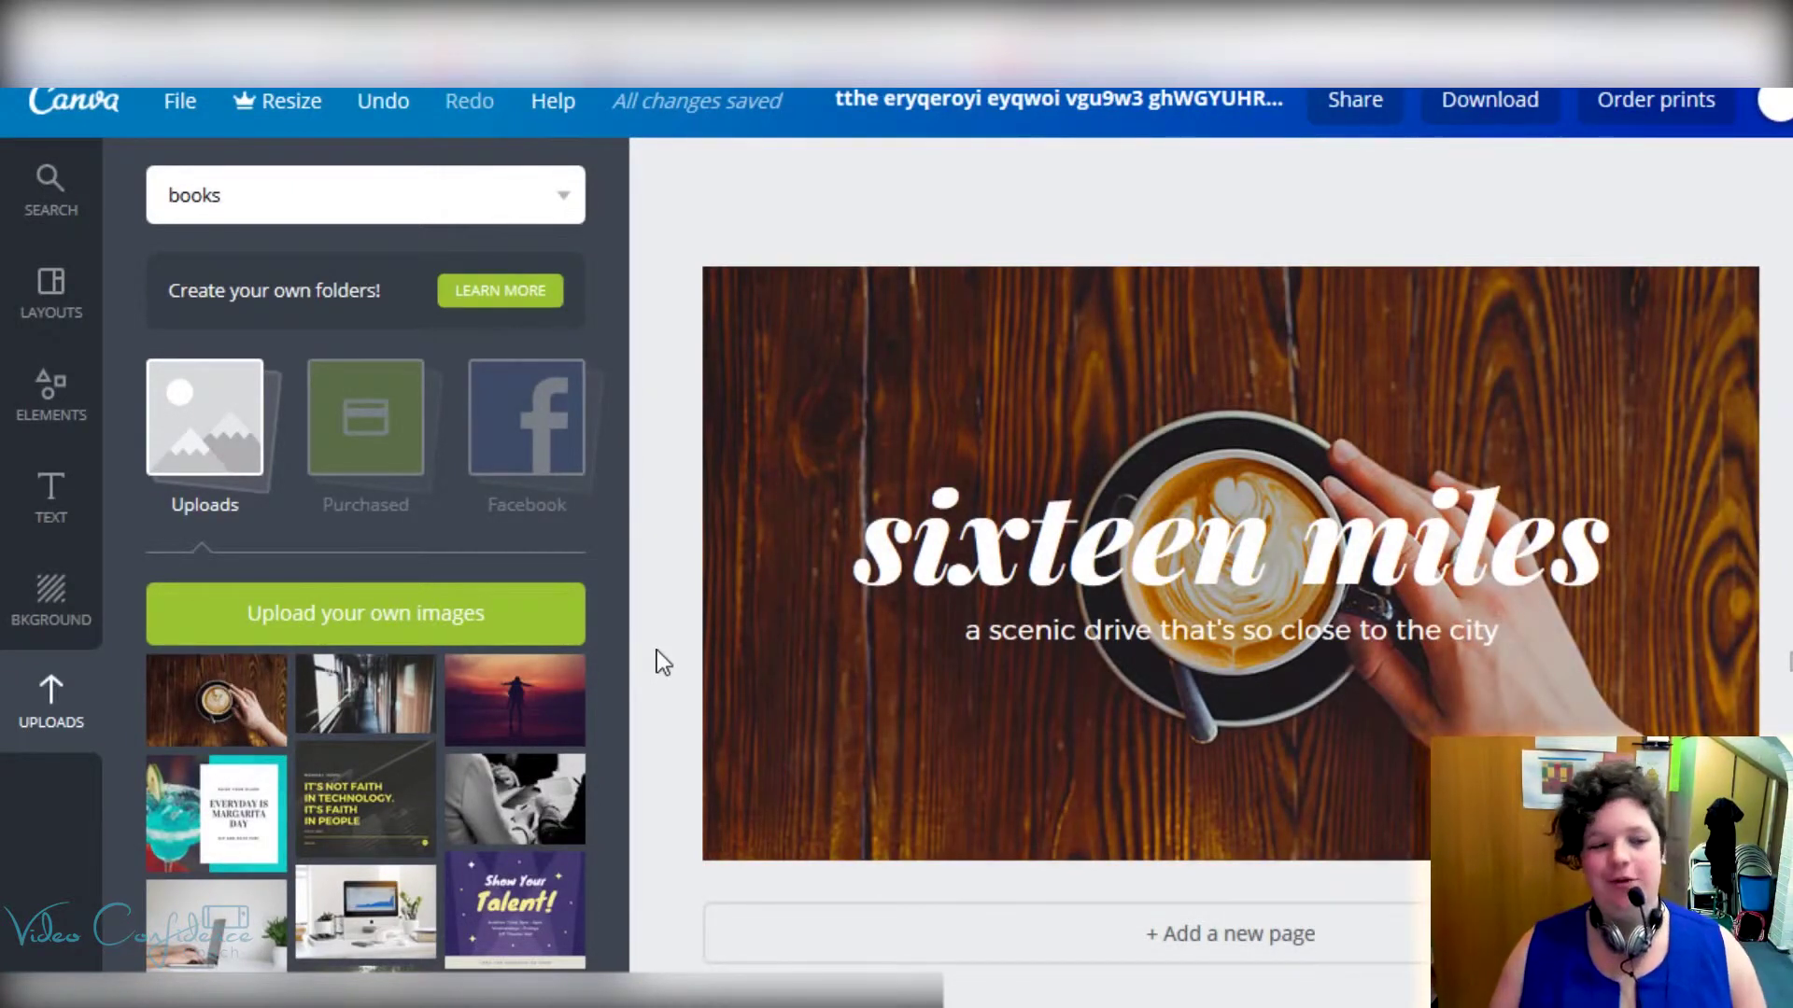
Step: Add a second page to the design and apply the free "Hiking the Canadian Rockies" layout to it
left_click(24, 322)
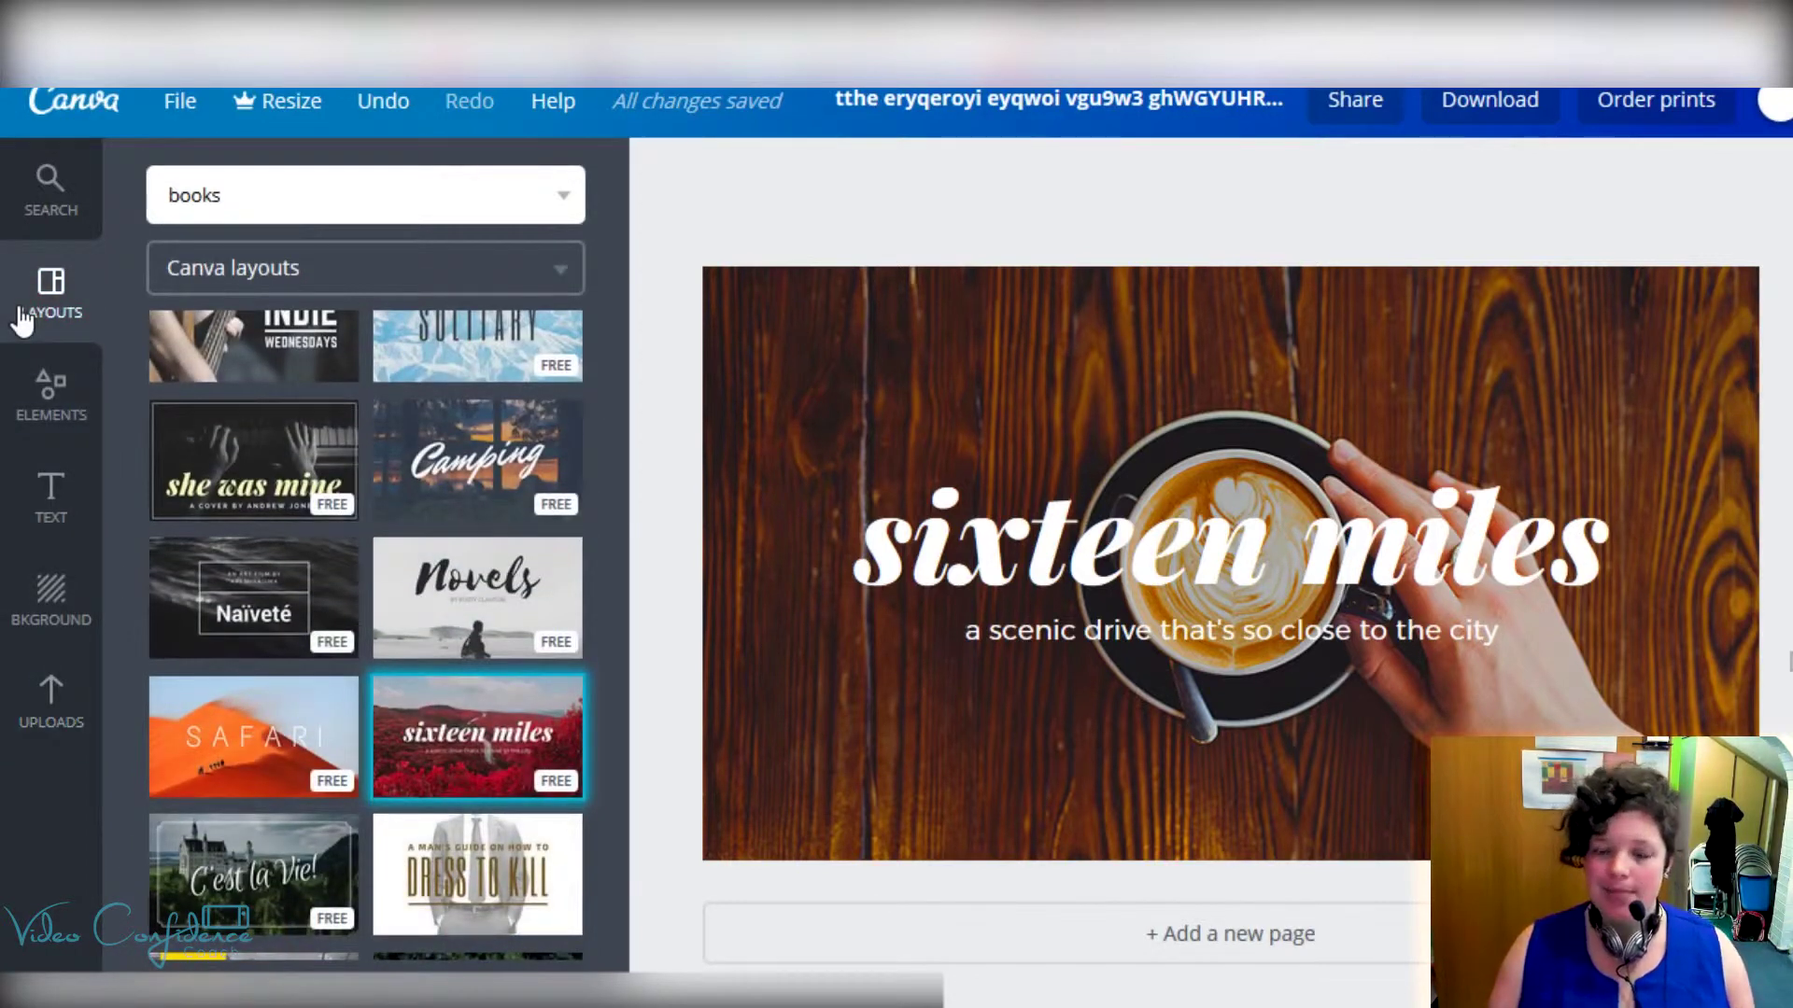
scroll(252, 625, "down", 5)
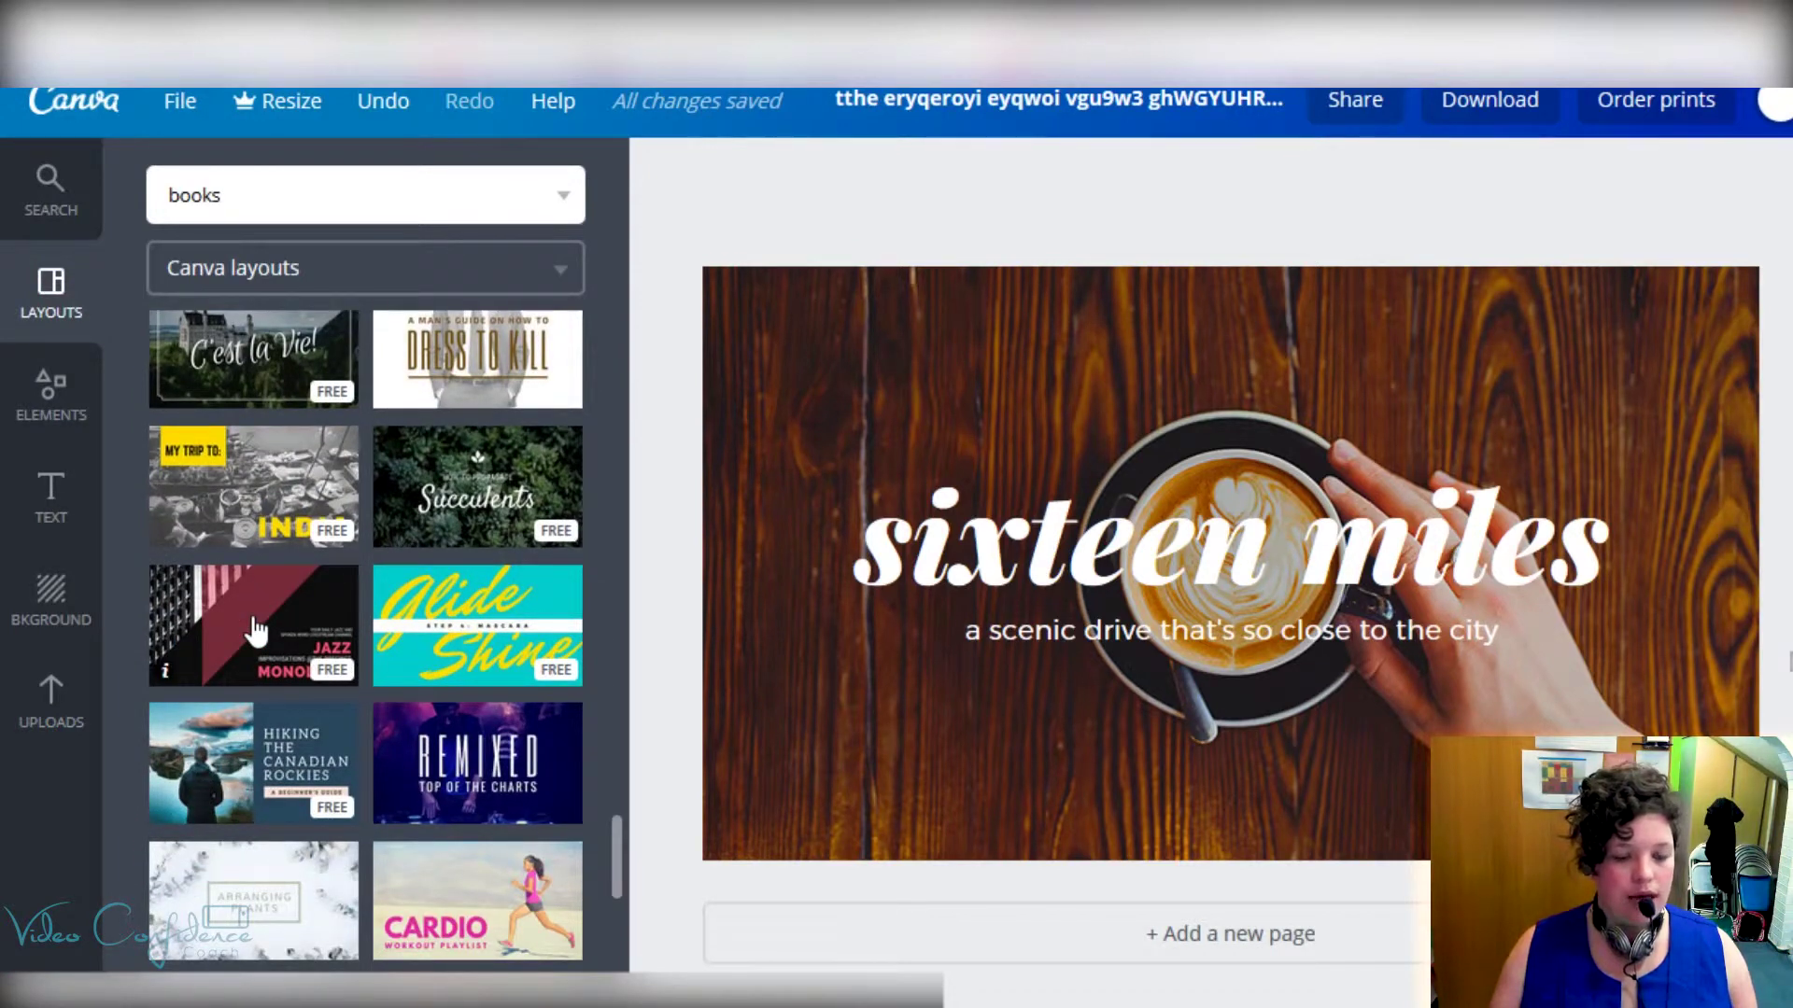
scroll(255, 630, "down", 3)
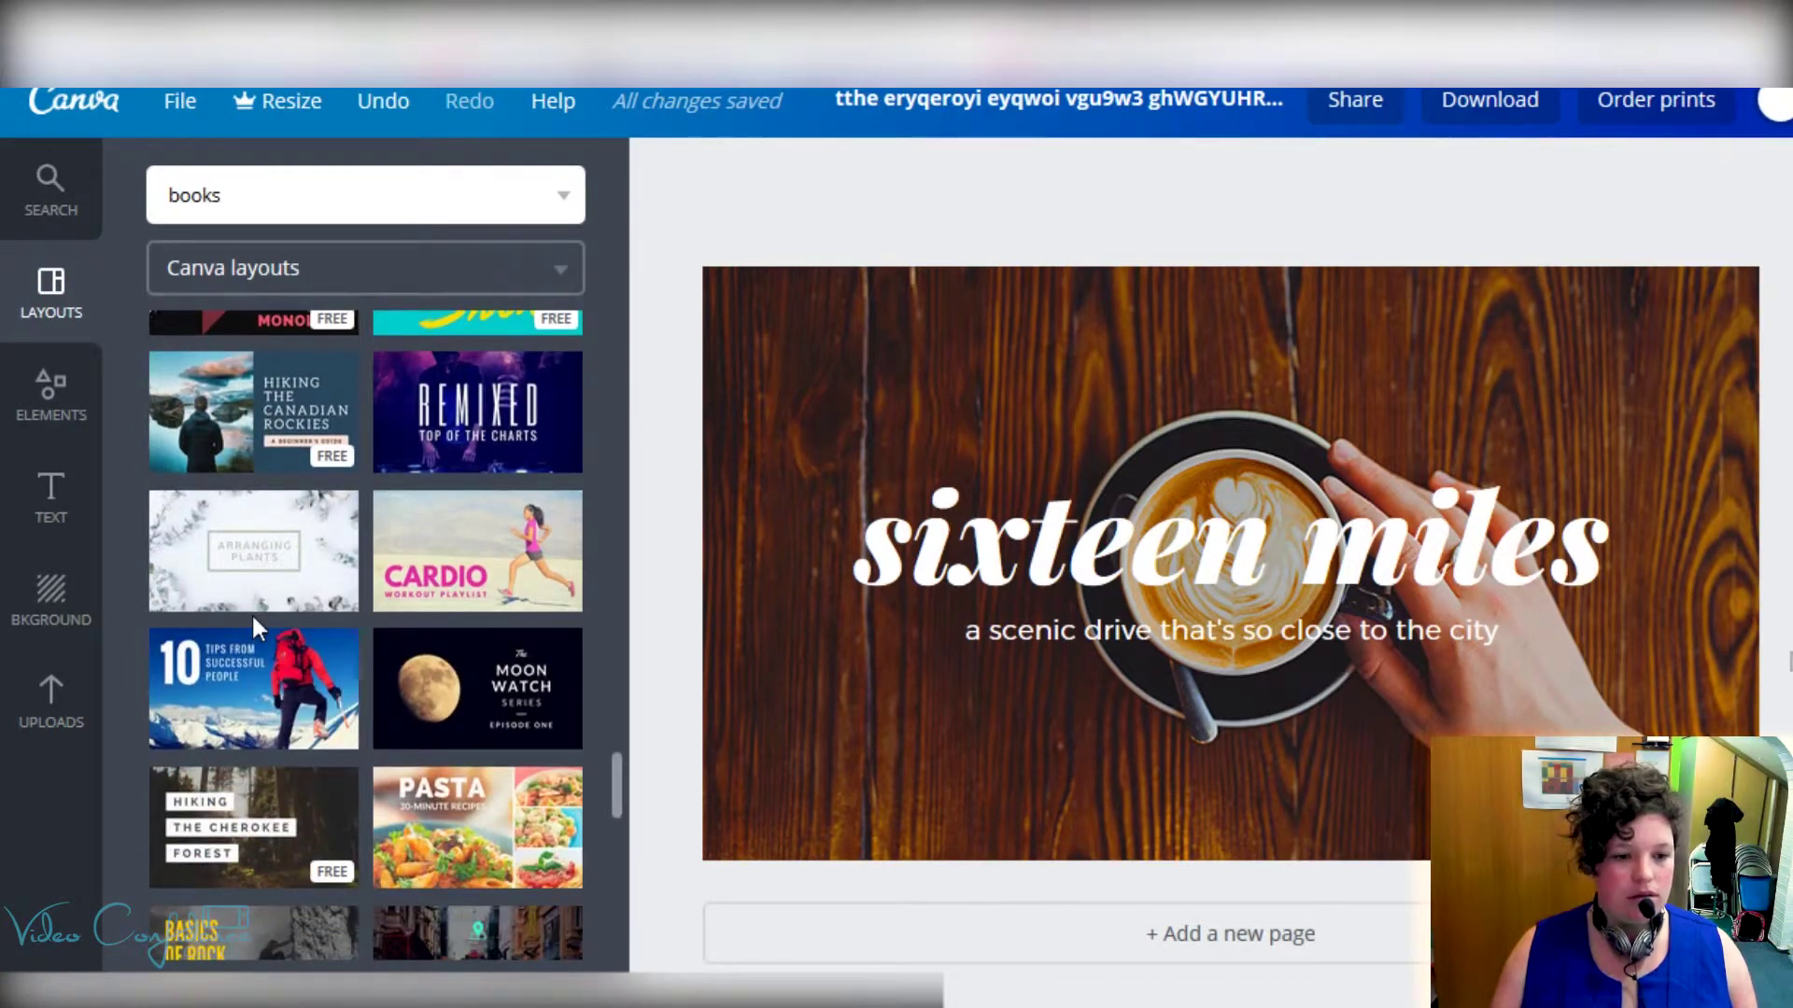
scroll(254, 618, "down", 2)
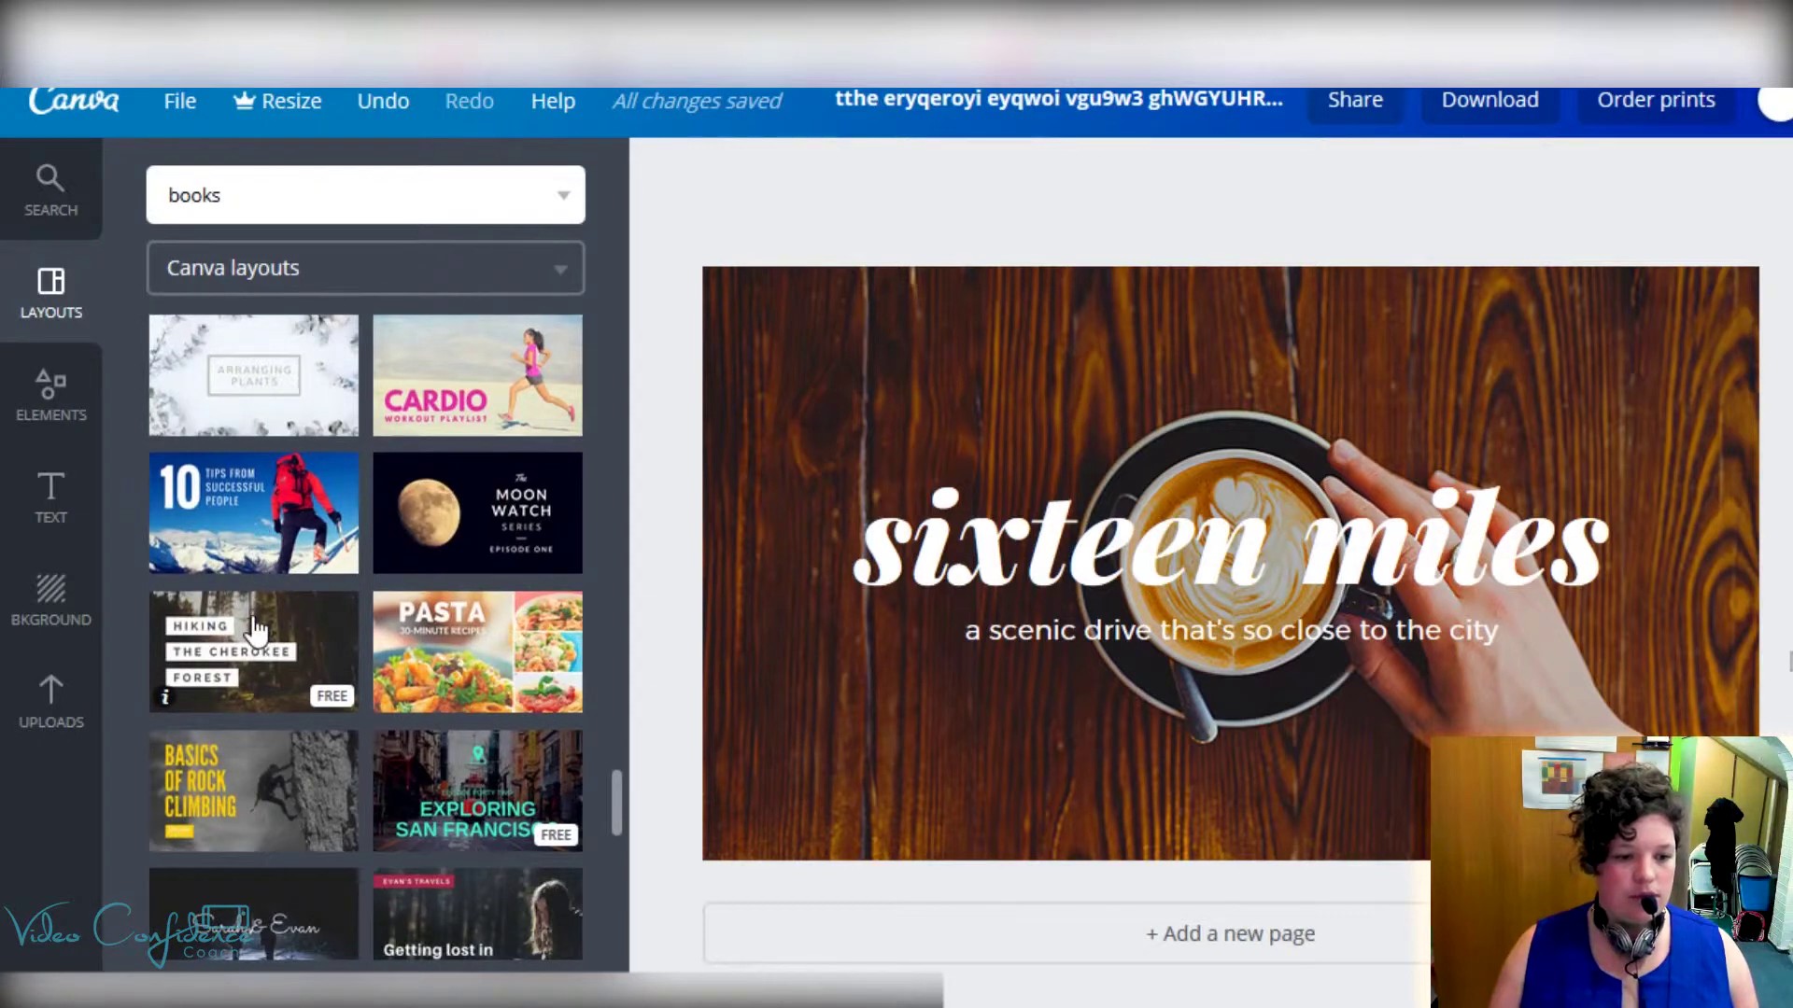
scroll(256, 630, "down", 4)
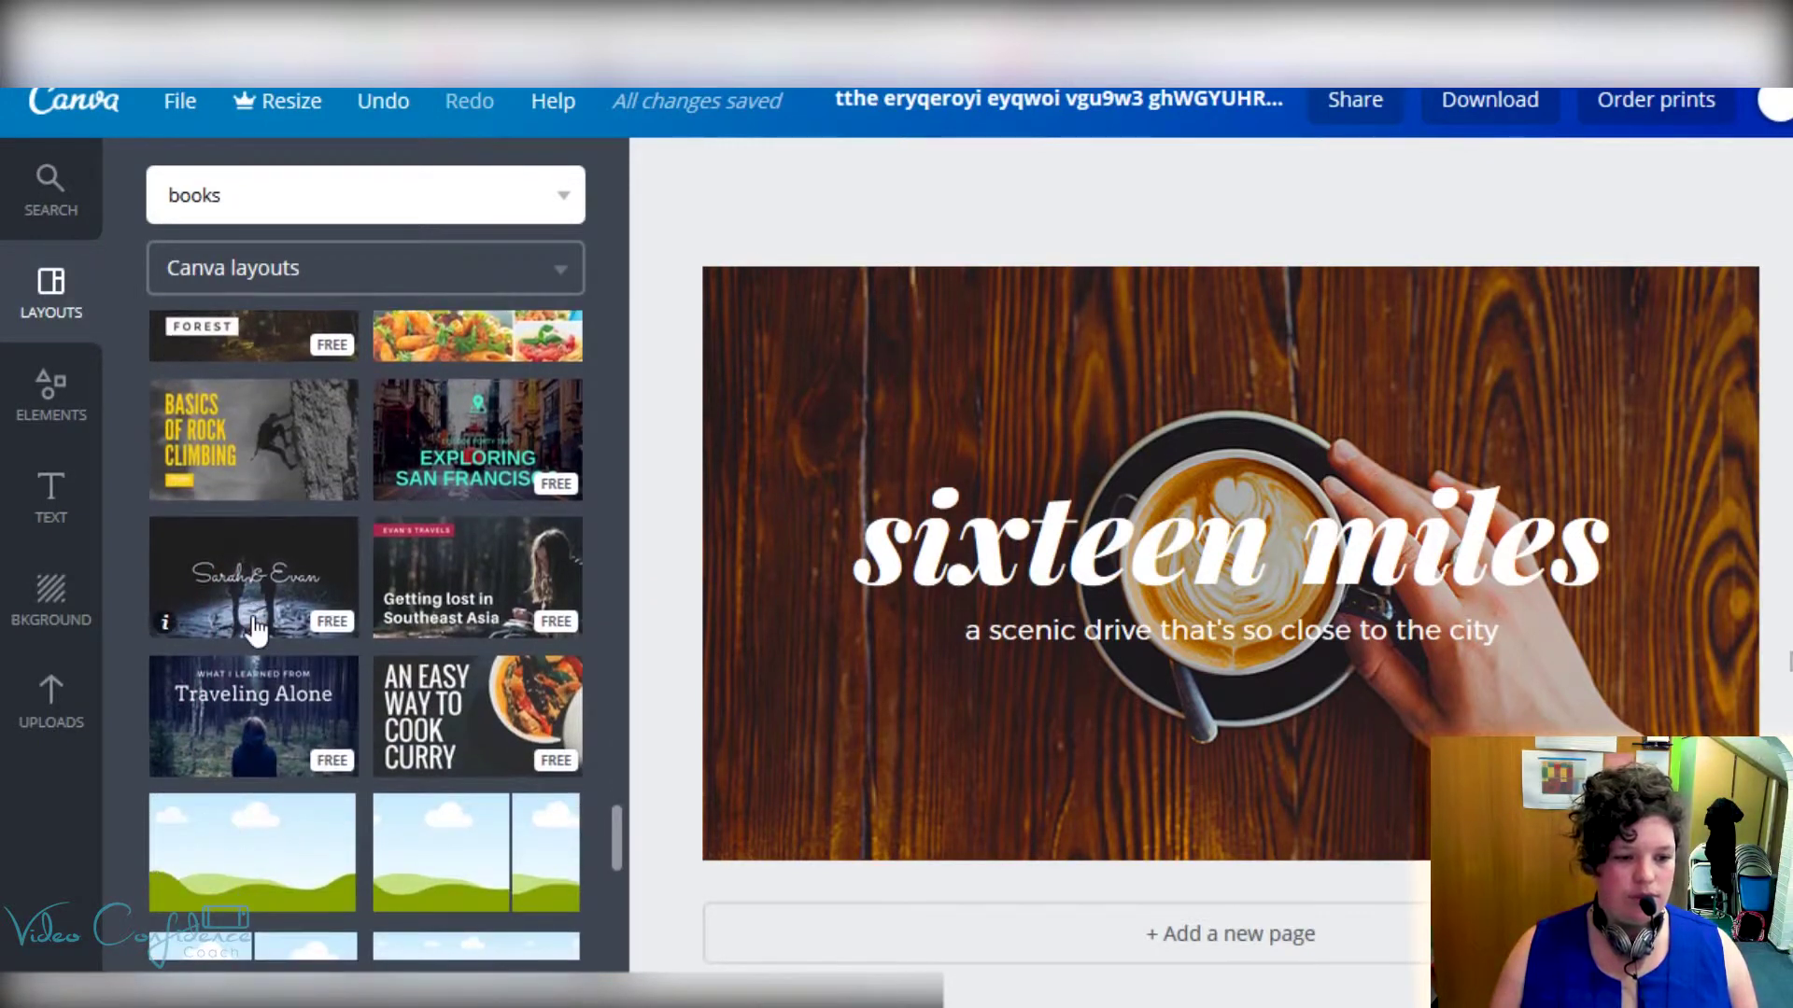
scroll(256, 632, "up", 10)
scroll(259, 632, "up", 1)
scroll(256, 630, "down", 4)
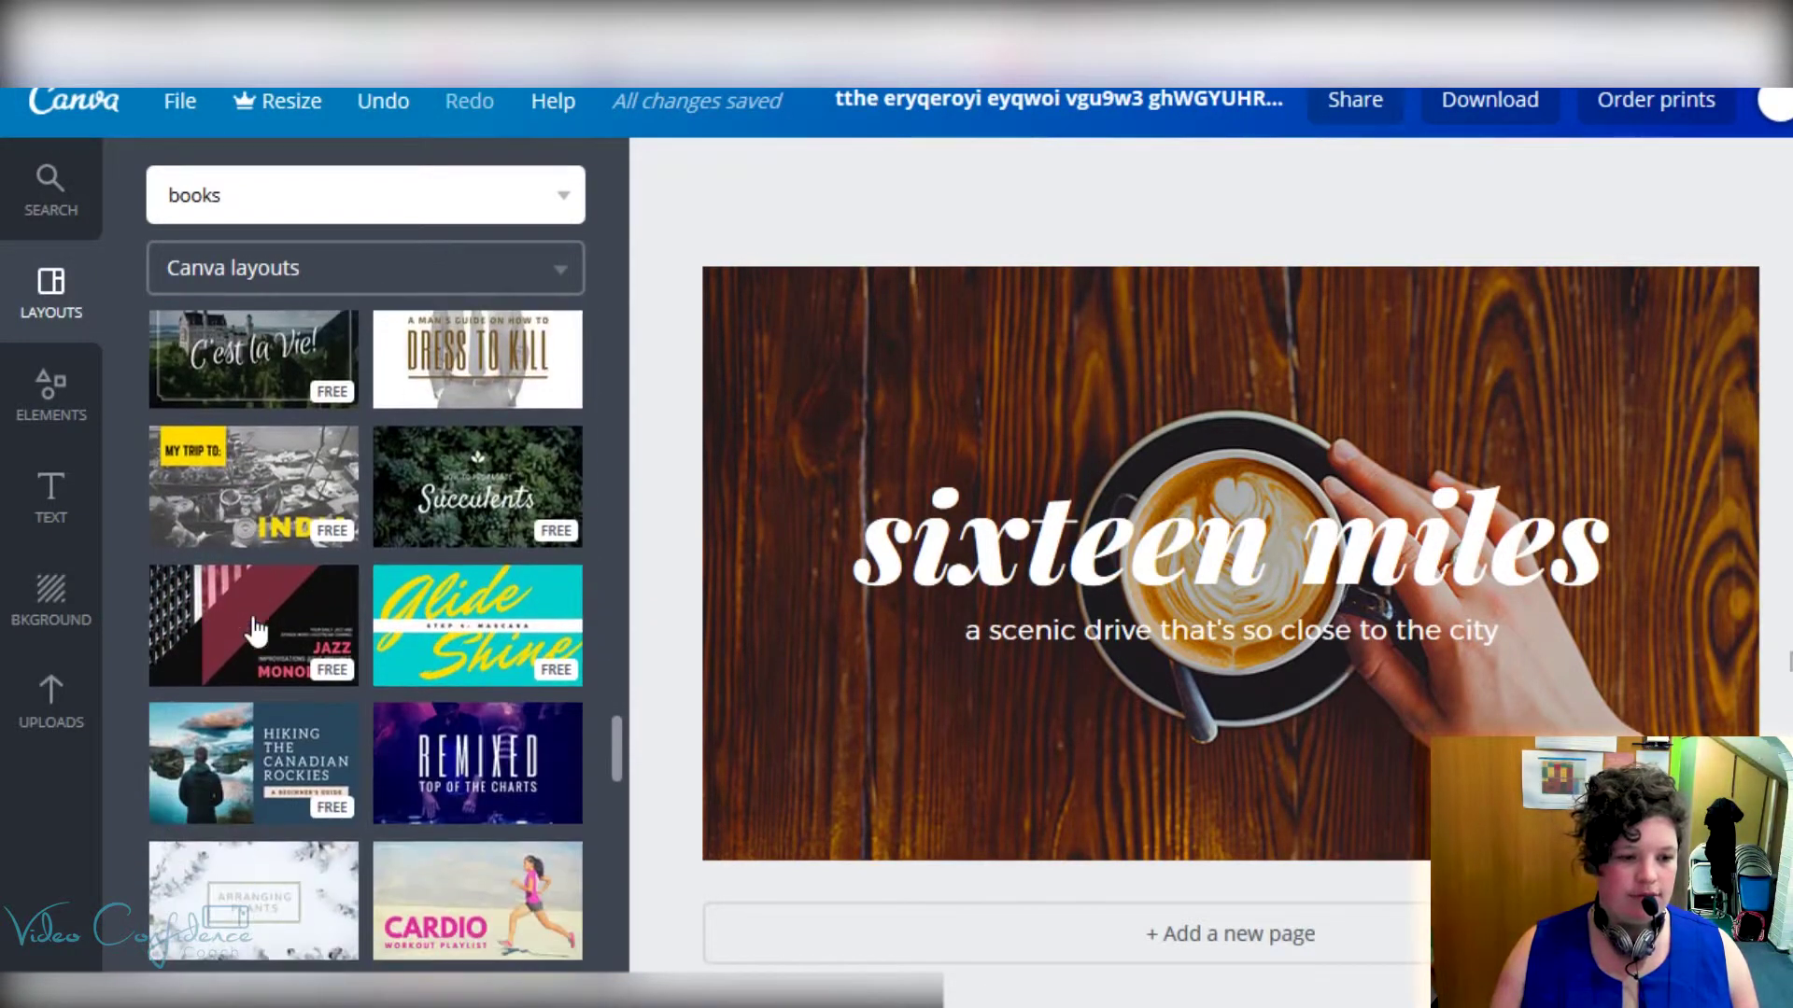
left_click(266, 768)
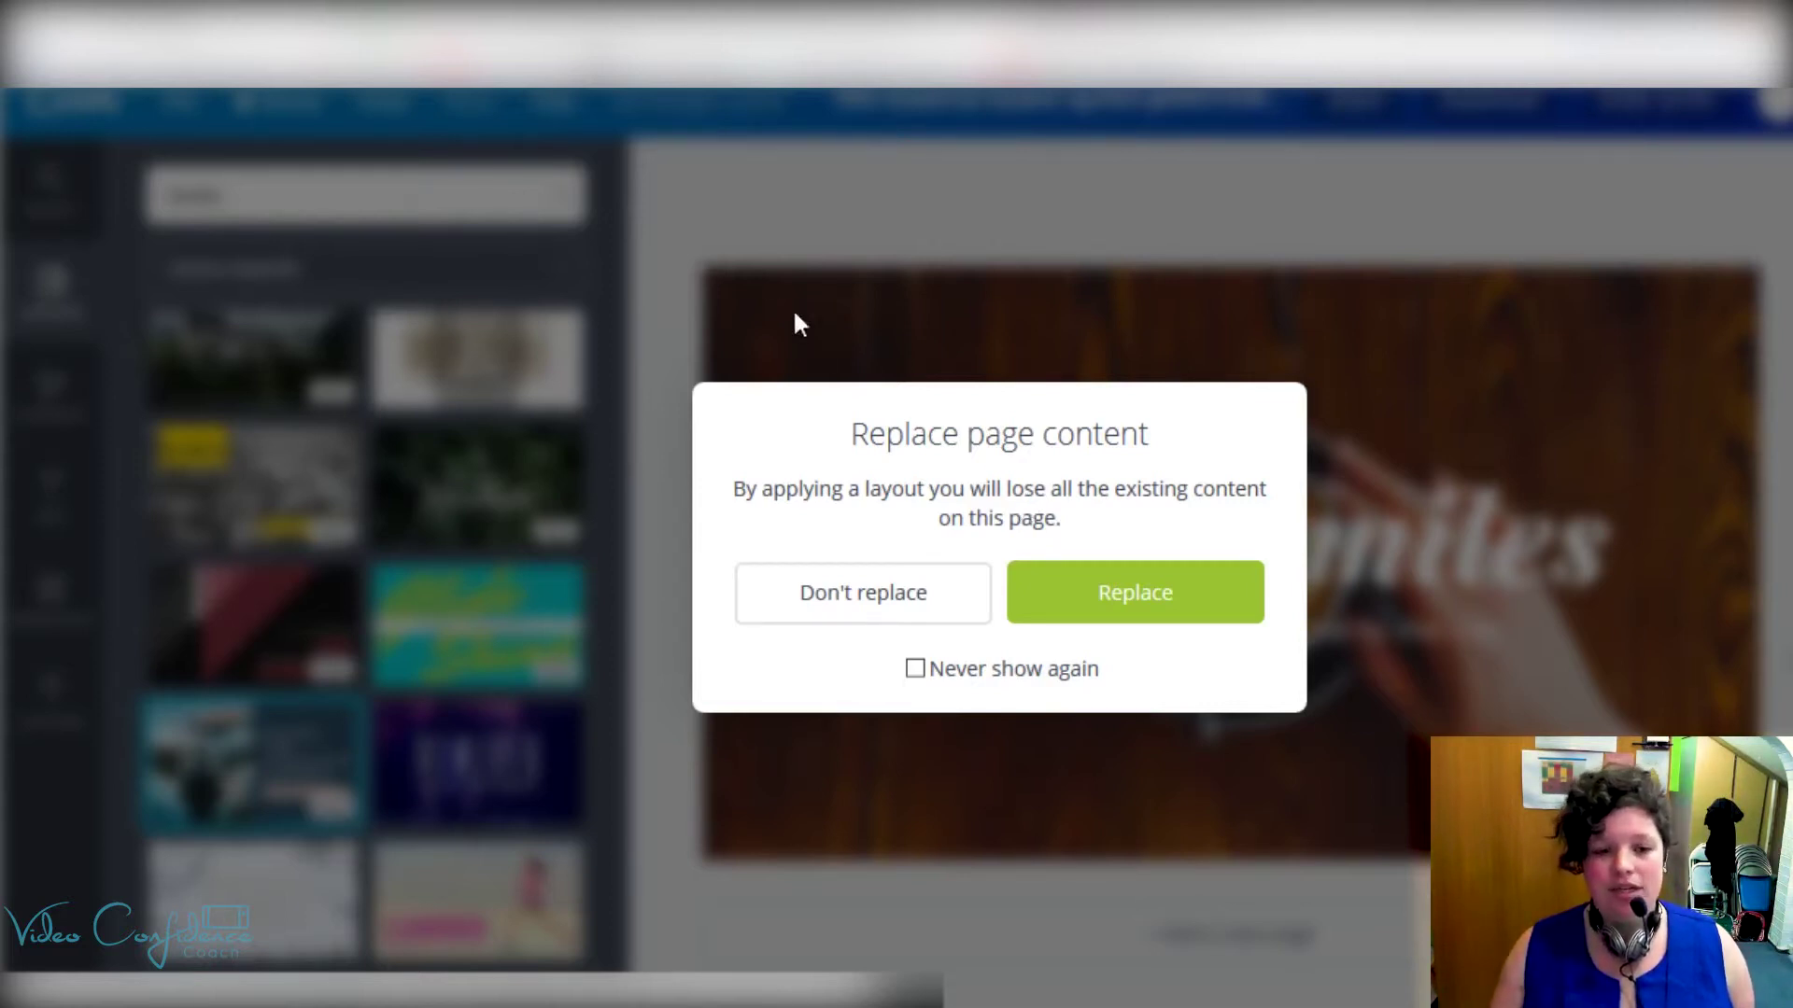
left_click(682, 214)
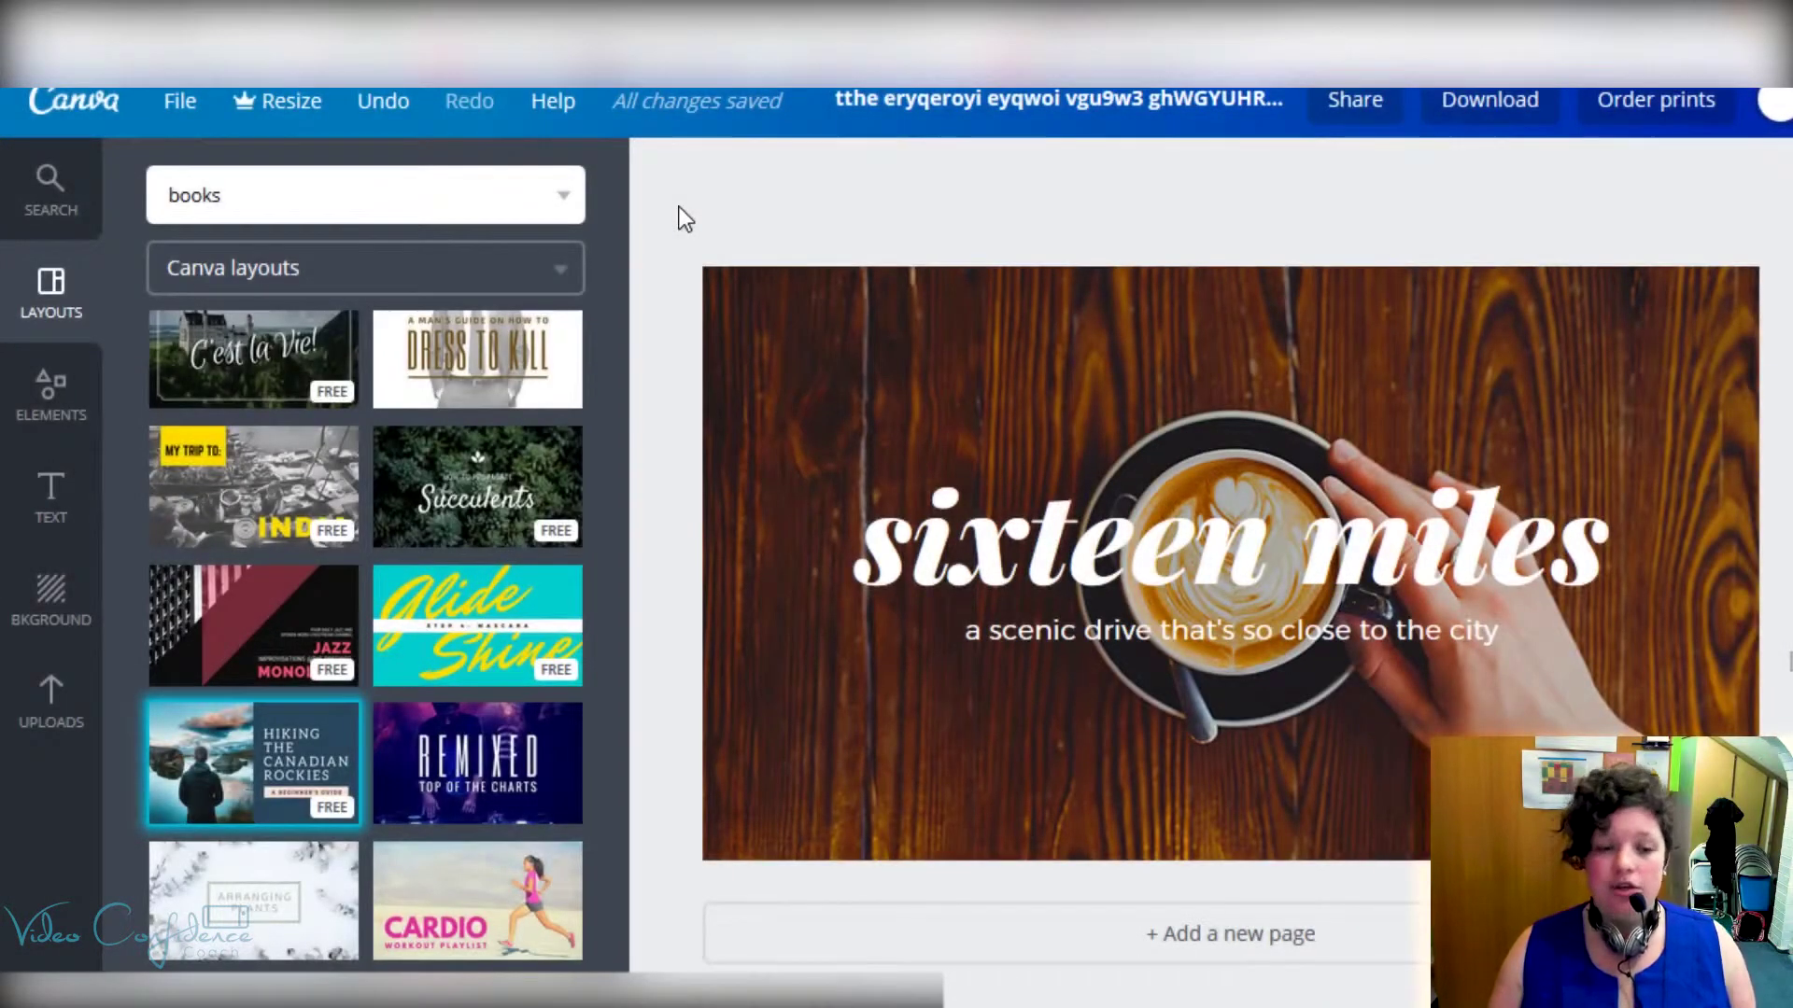
scroll(1192, 836, "down", 1)
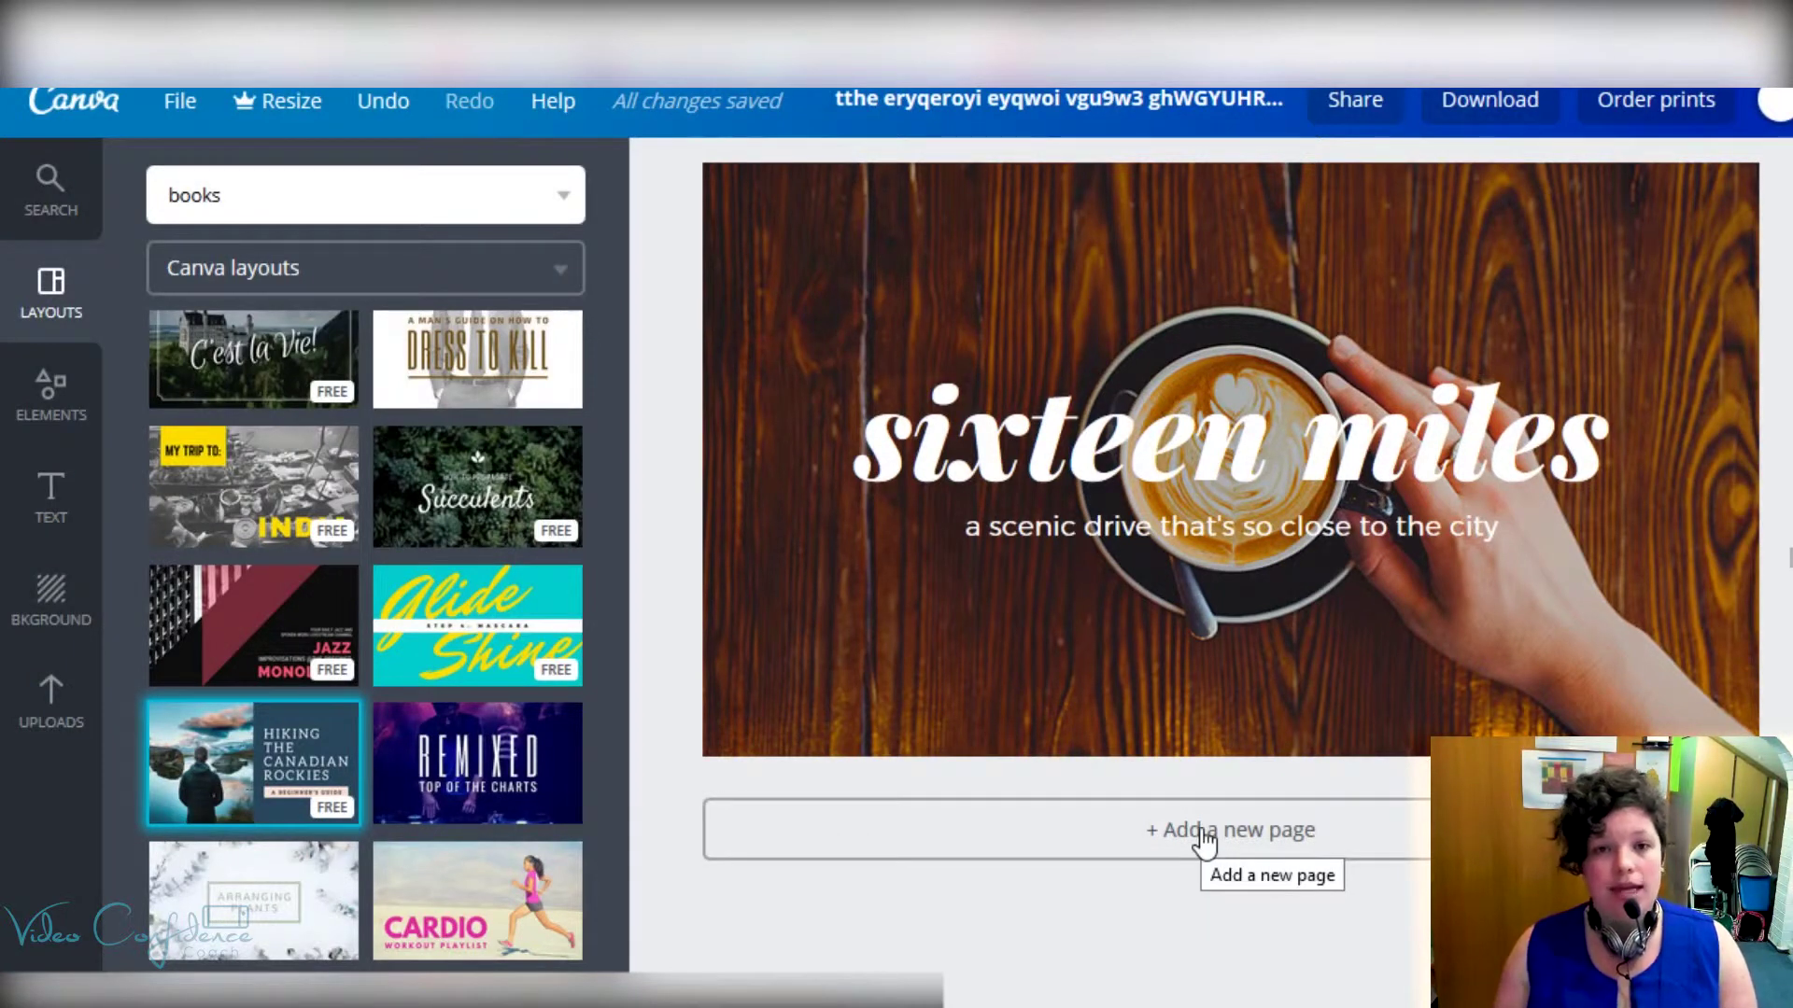
left_click(1204, 840)
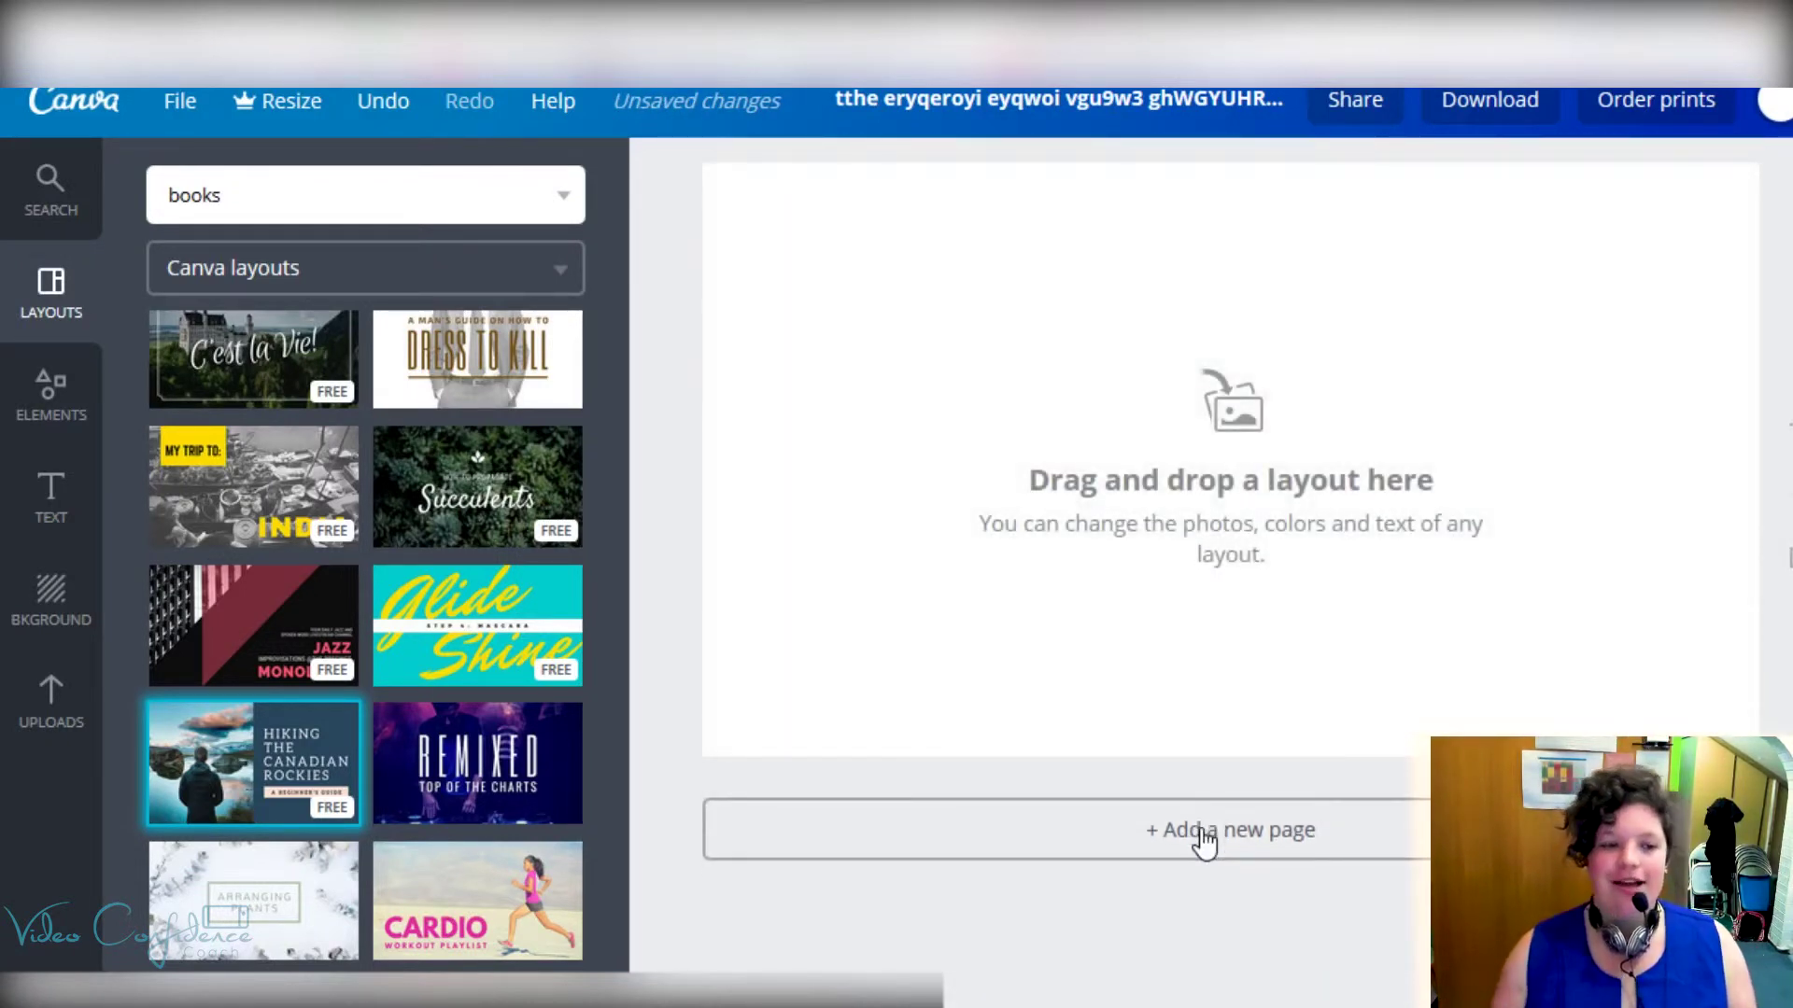
left_click(268, 761)
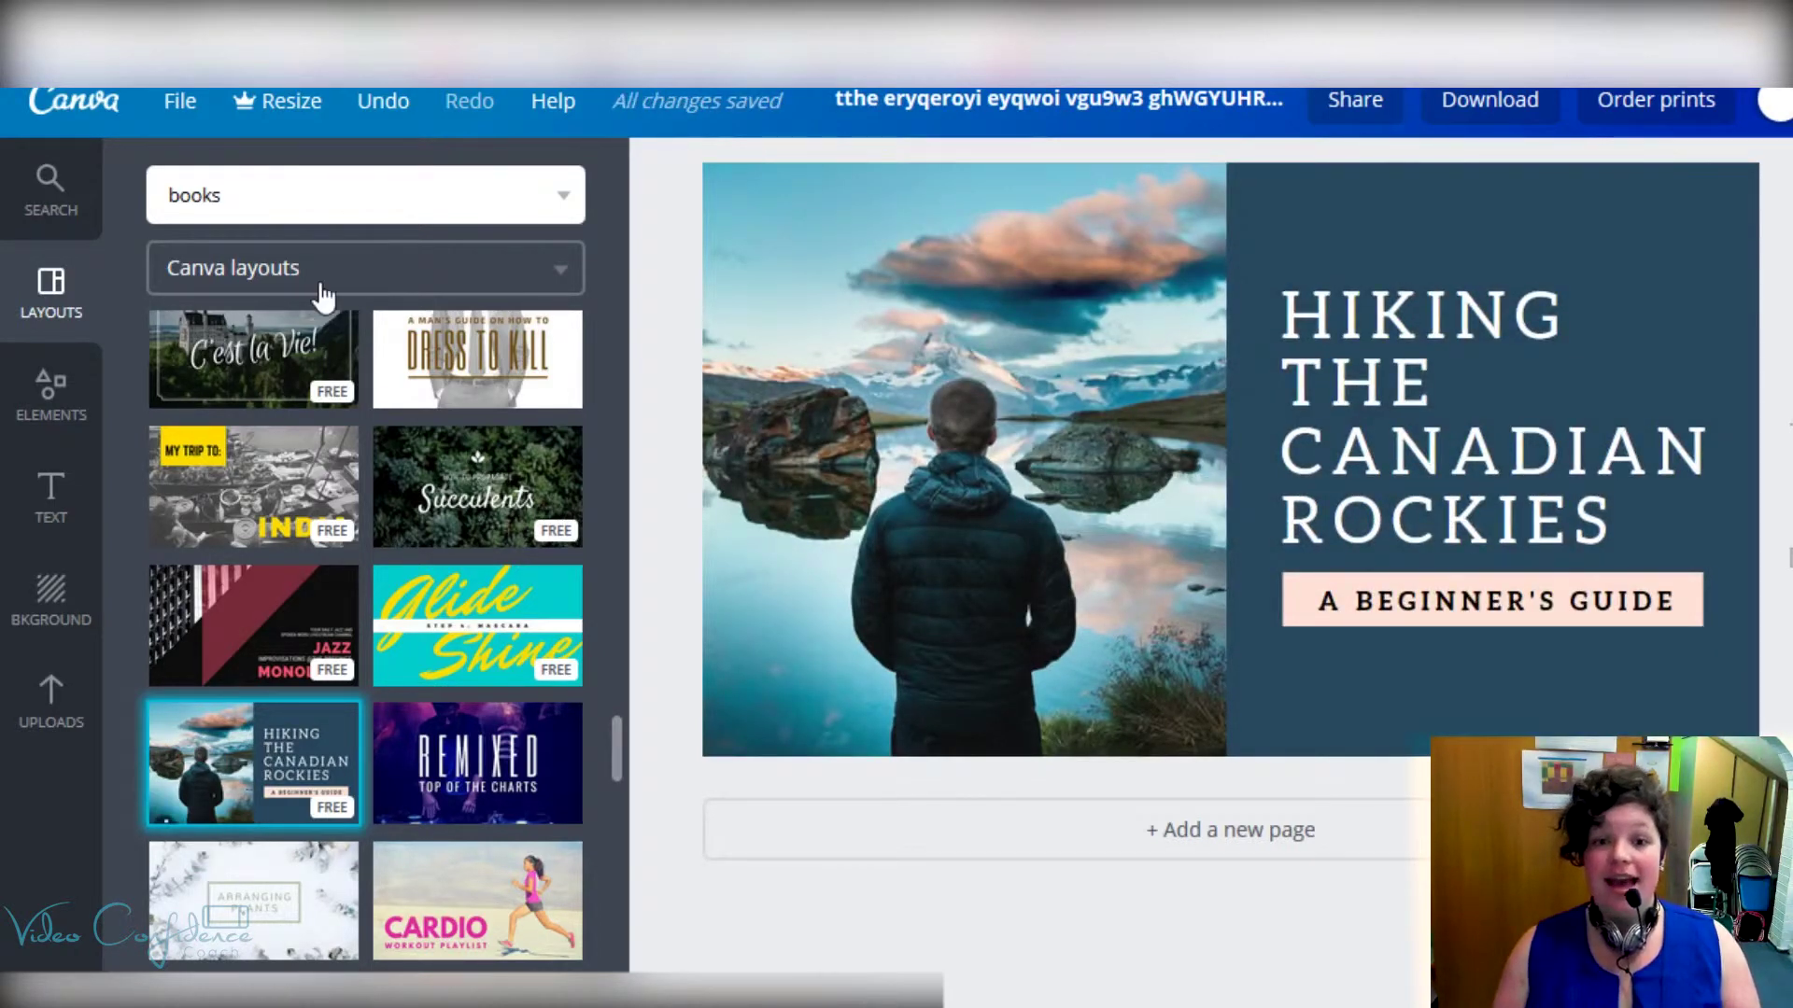
Step: Compare the coffee cup page with the hiking page and look at the uploaded images
scroll(1057, 563, "up", 5)
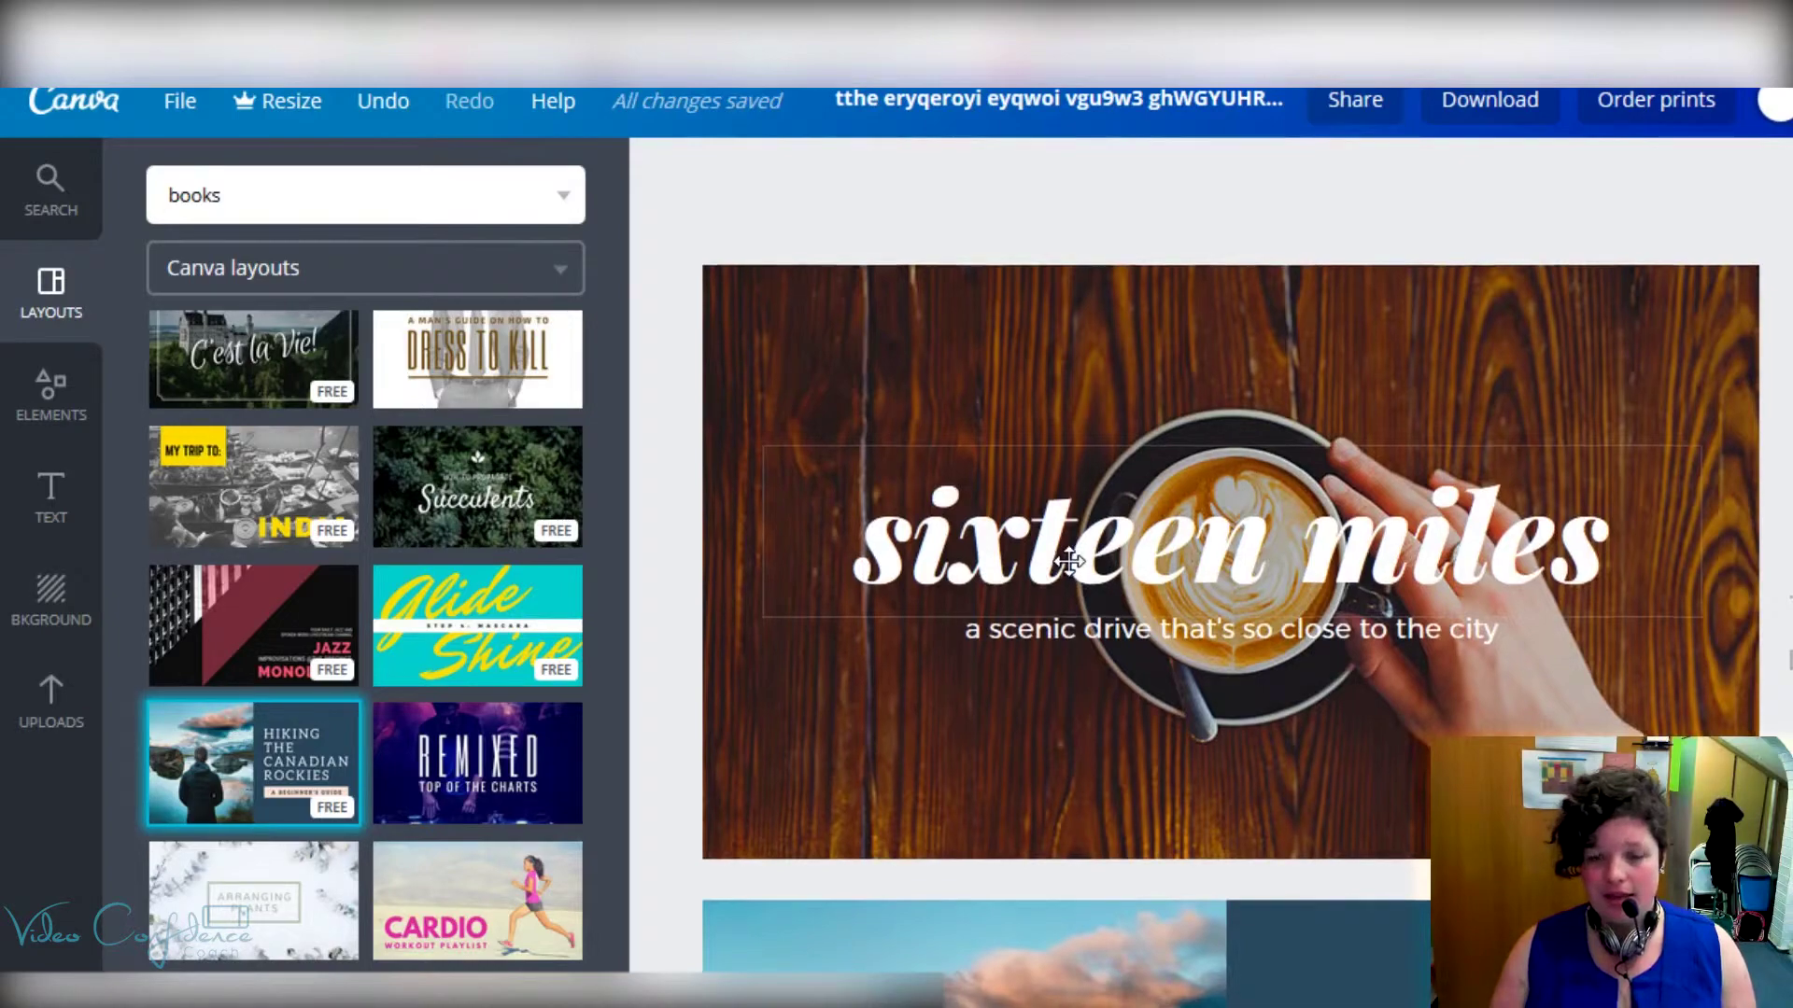
scroll(1070, 564, "down", 5)
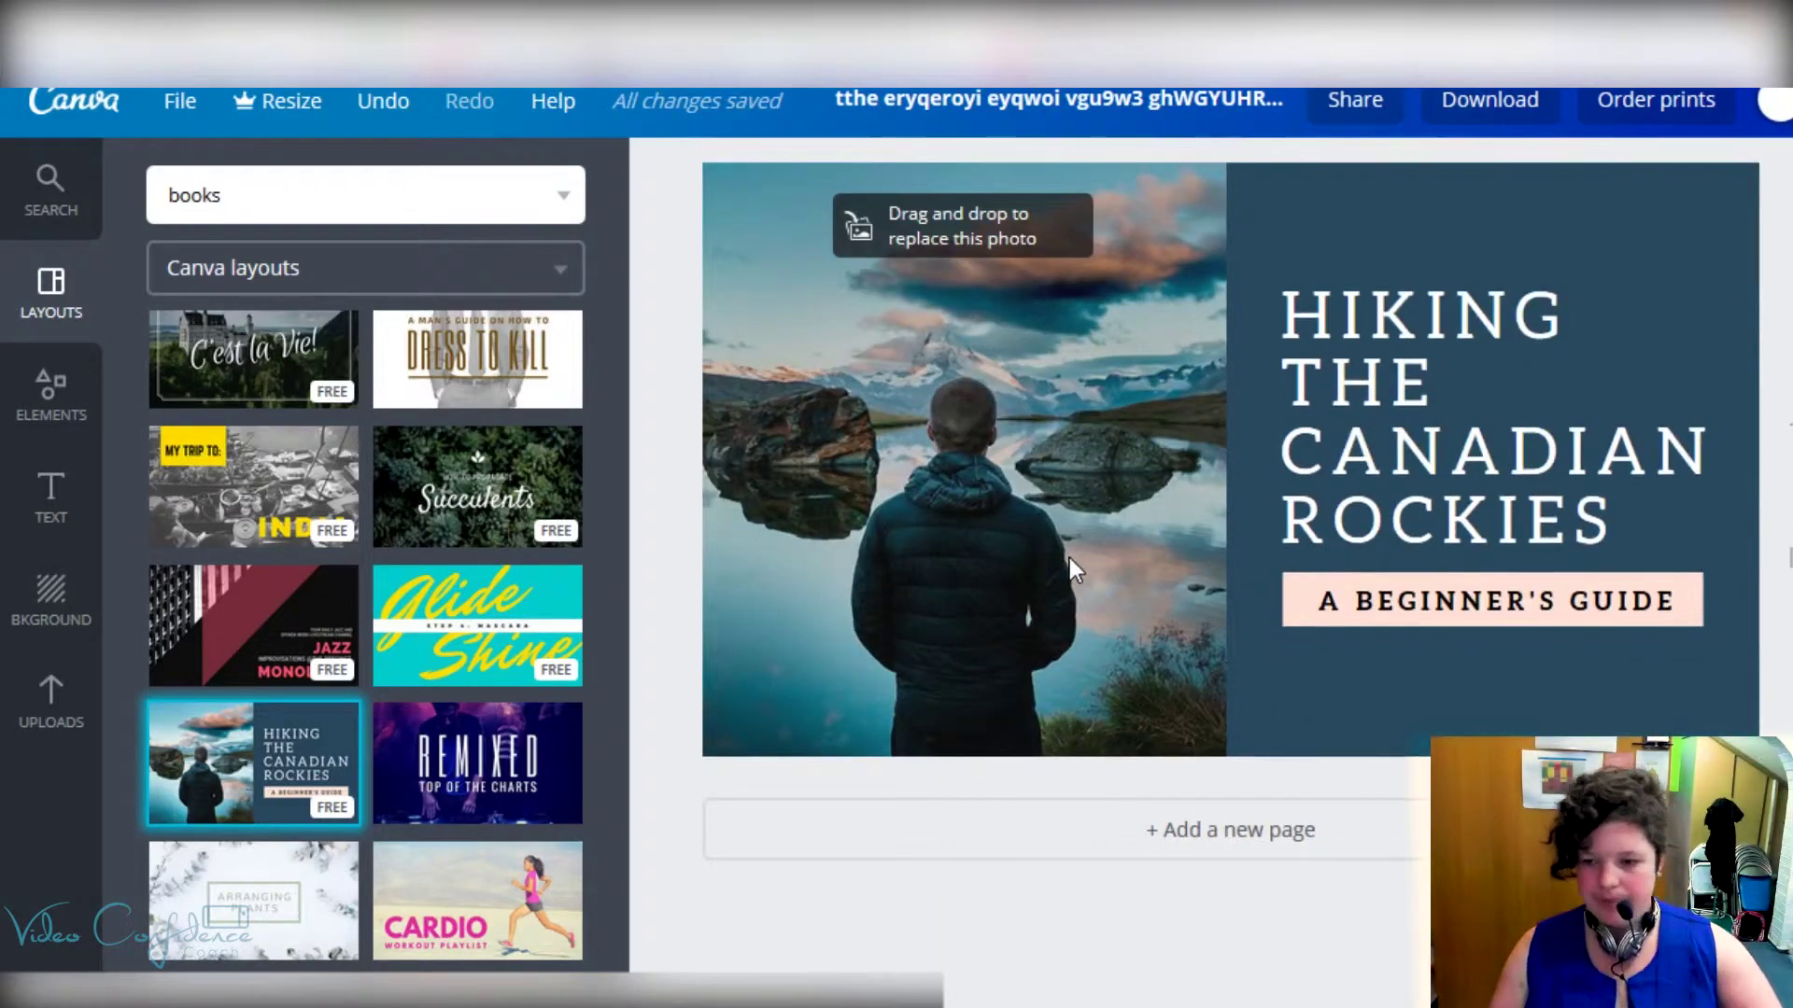
scroll(1069, 560, "up", 5)
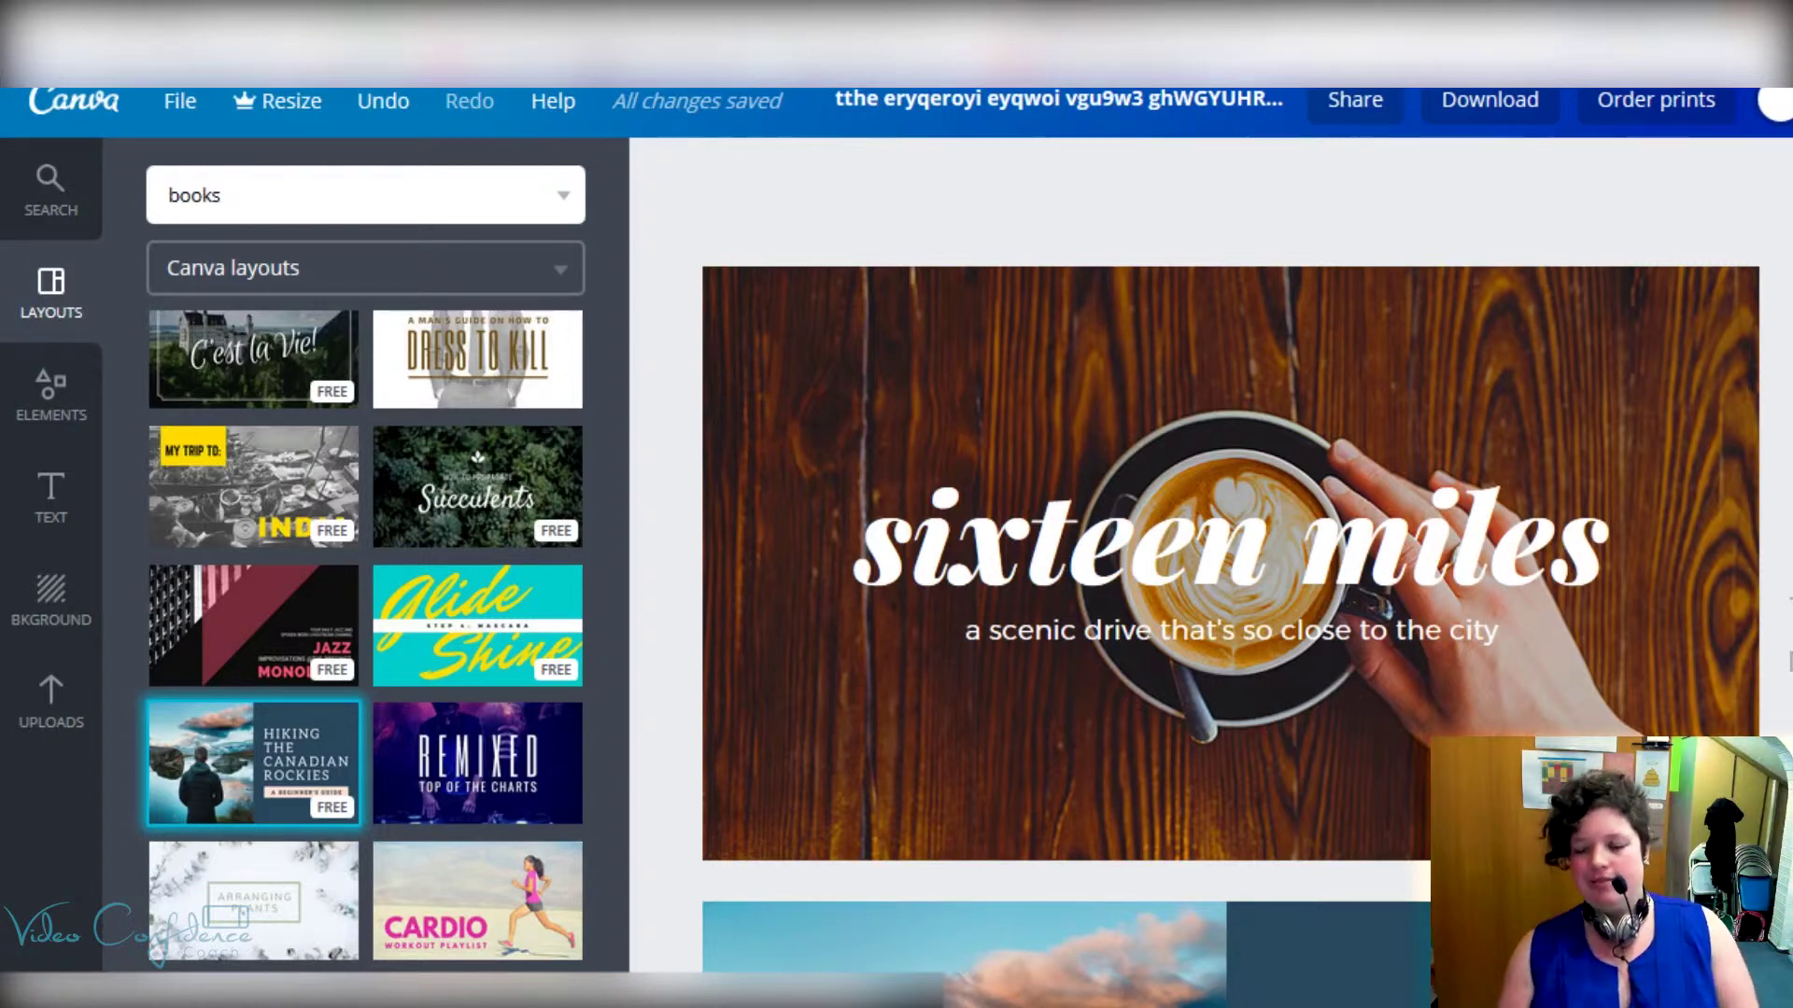
left_click(50, 705)
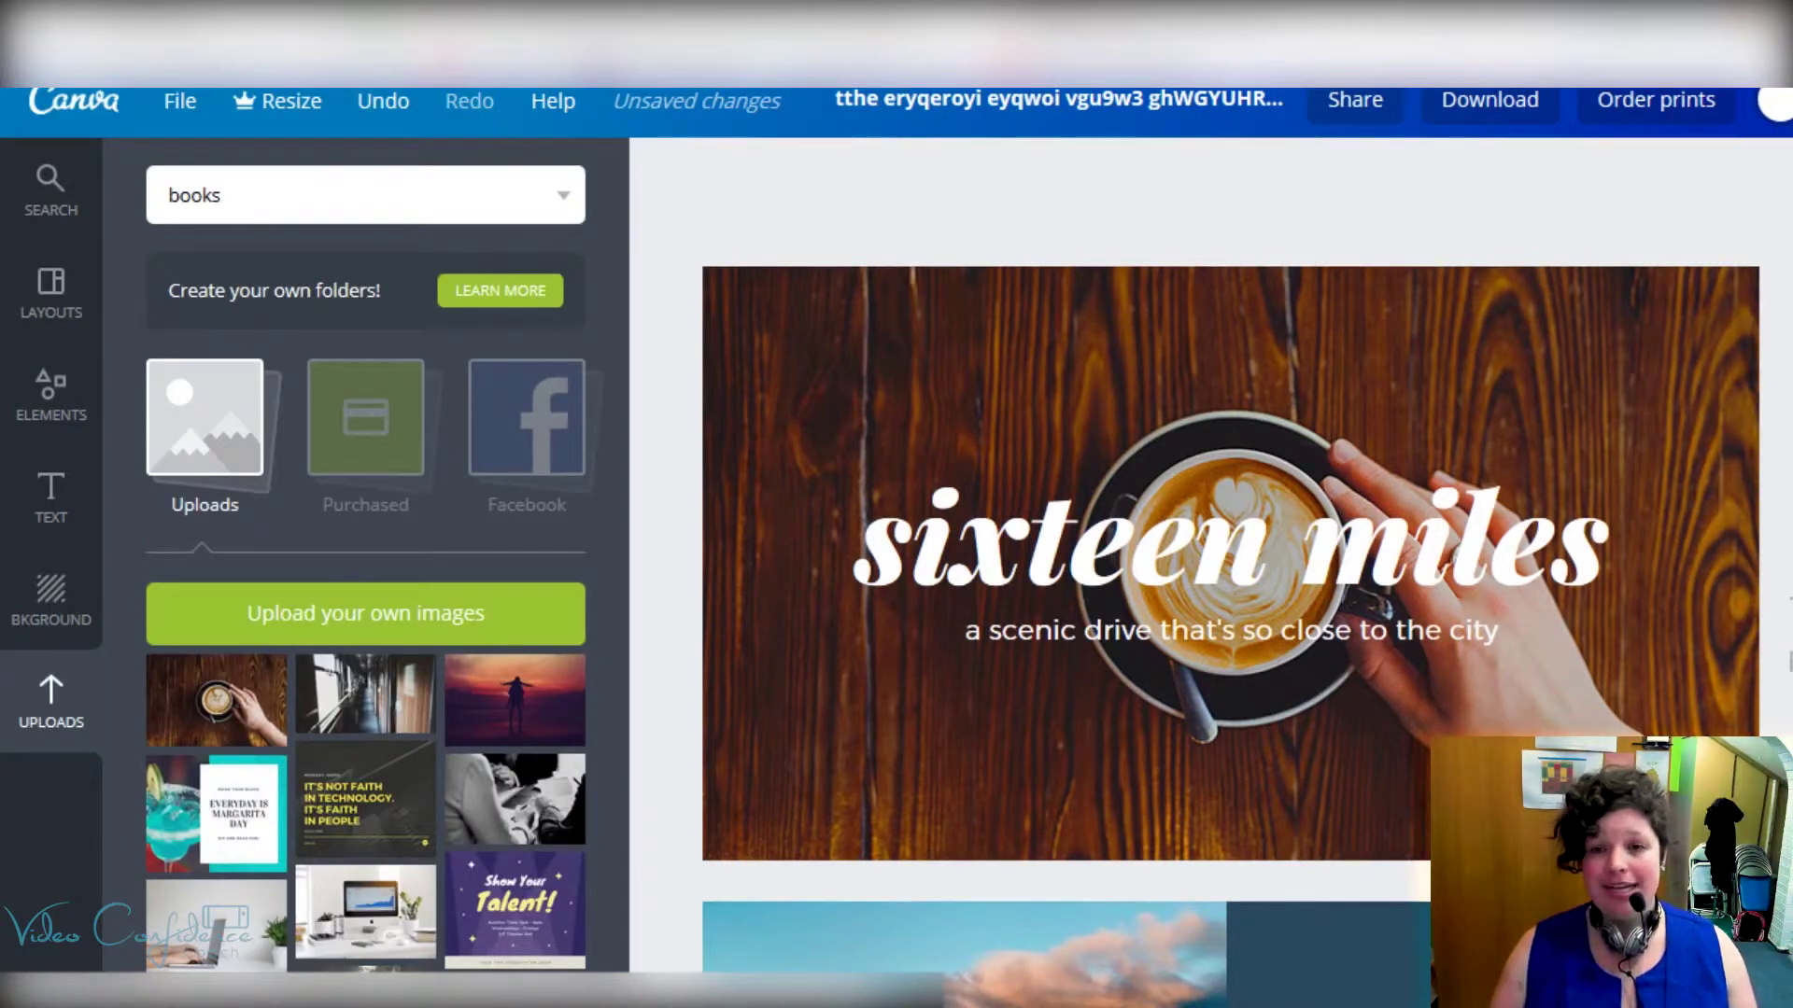
scroll(1230, 560, "down", 8)
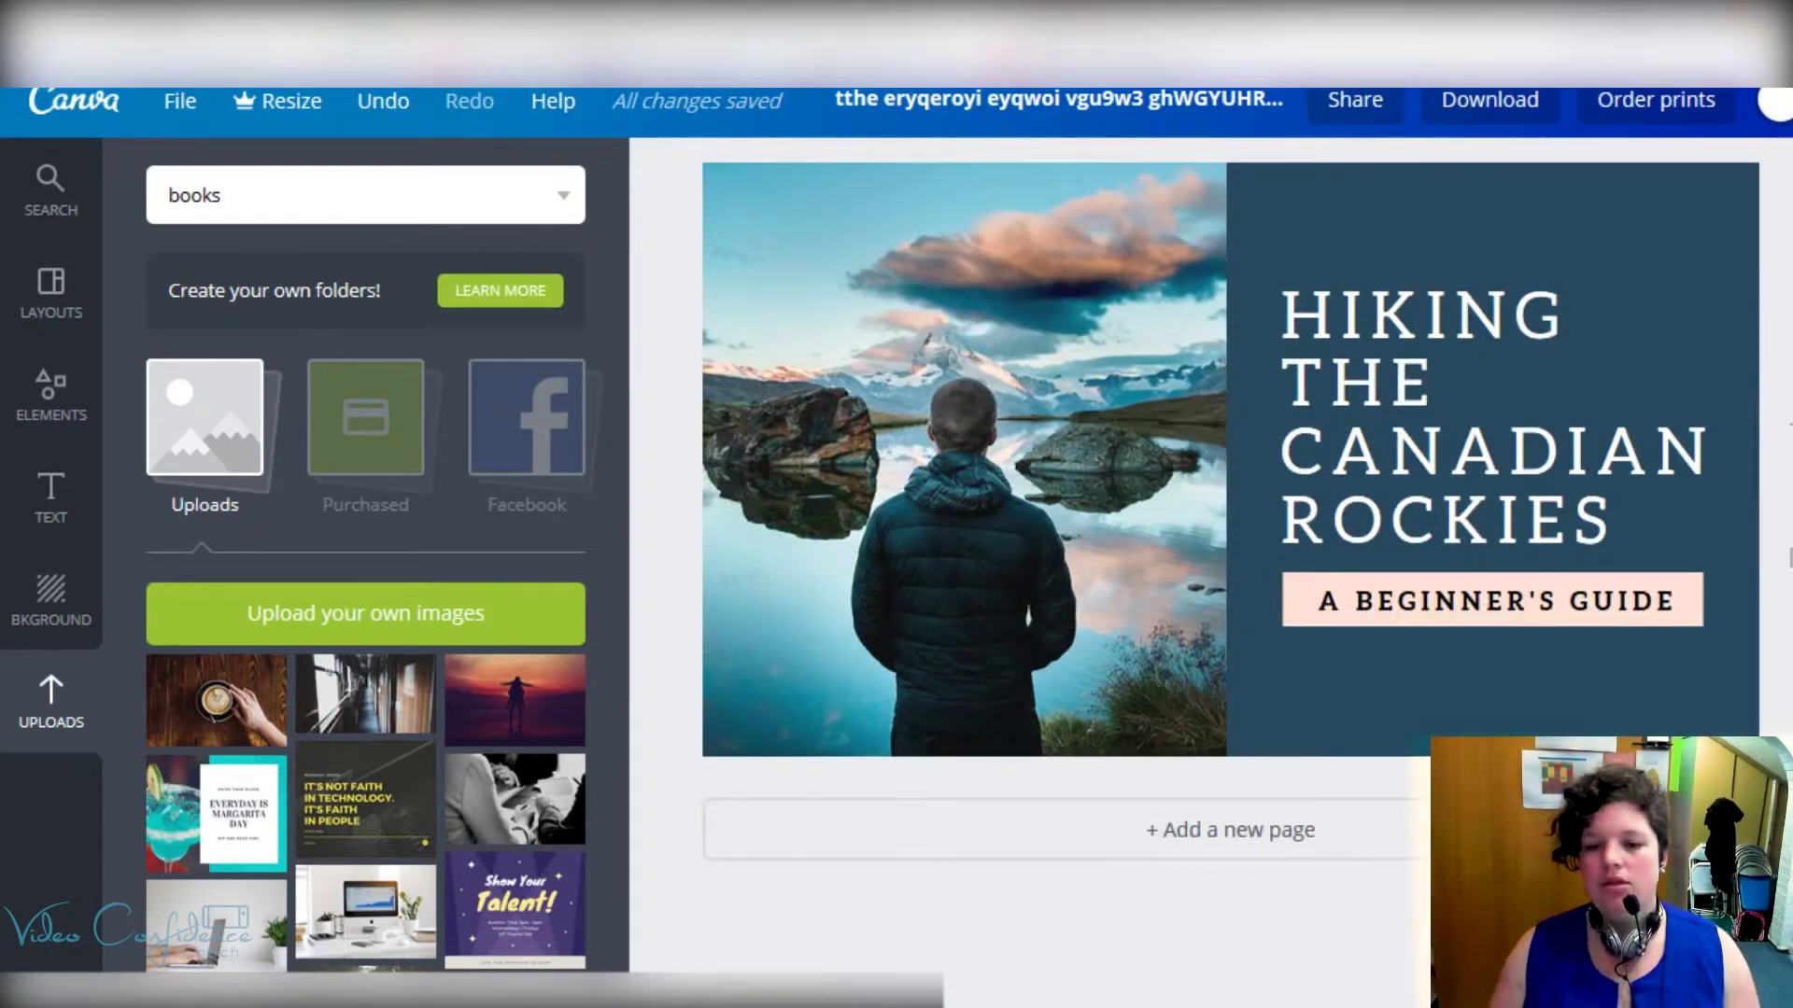
Step: Select the hiking page's photo grid and examine its color, filter and crop options
left_click(982, 254)
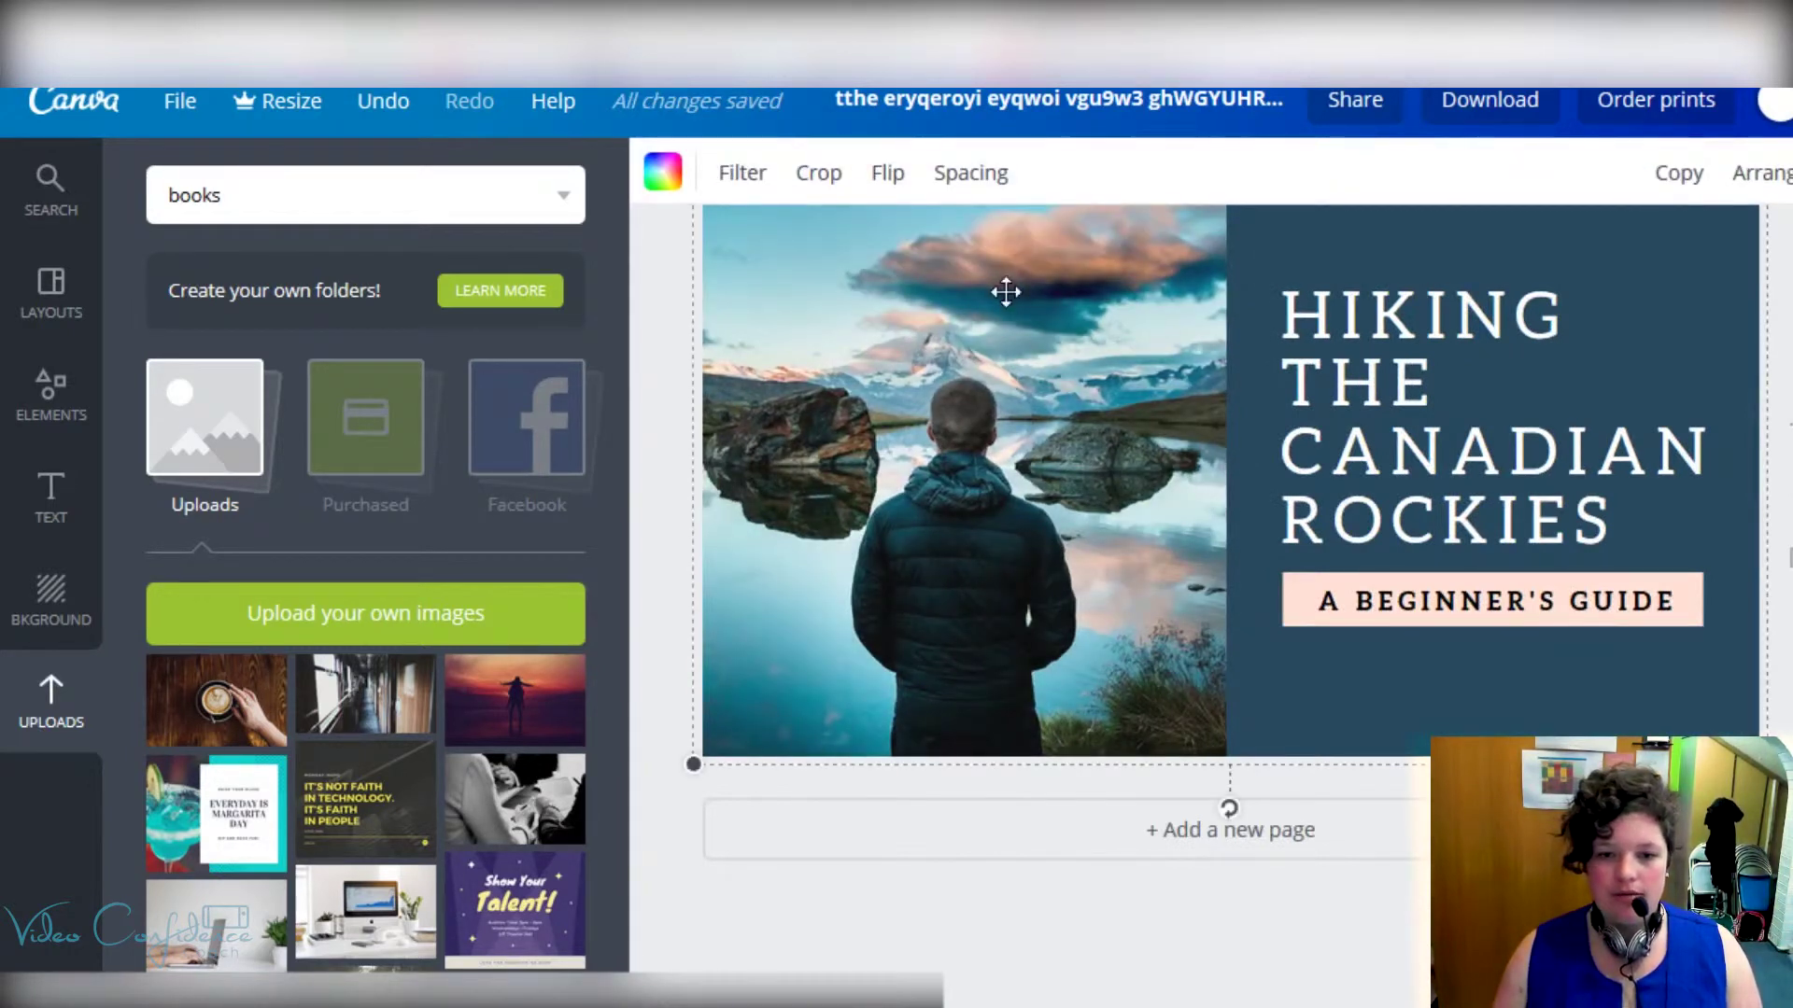
scroll(1090, 442, "up", 2)
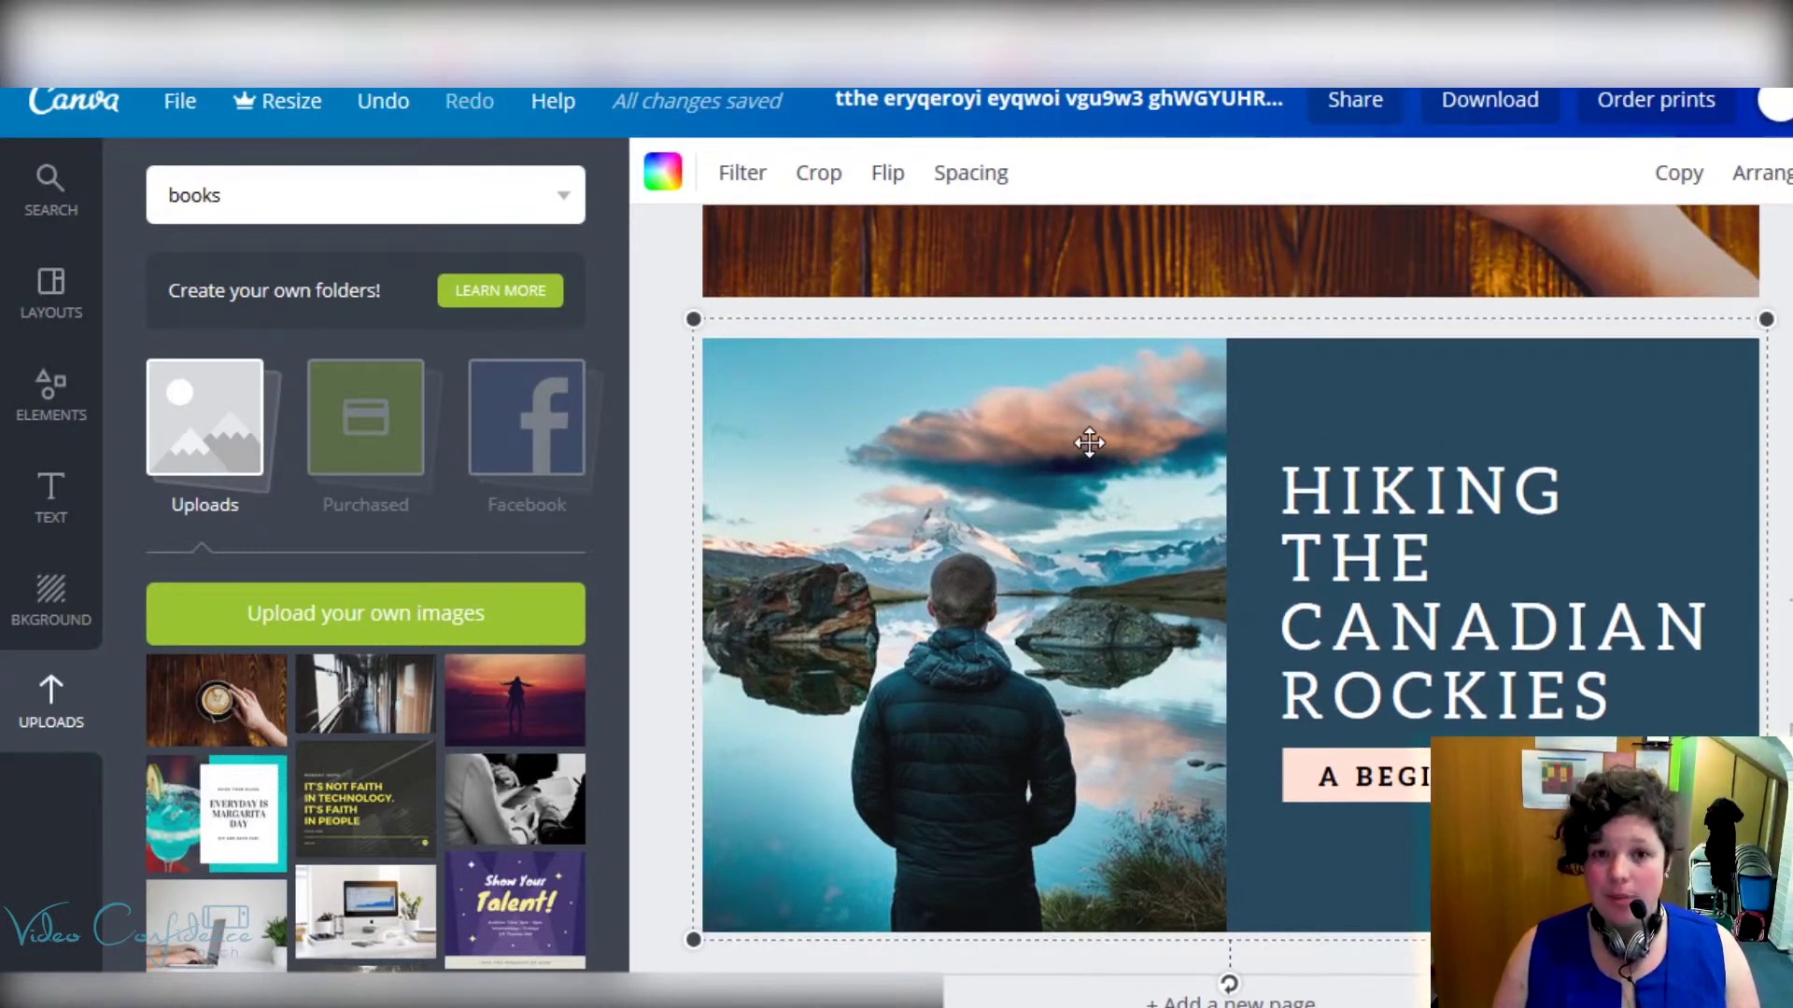
left_click(660, 179)
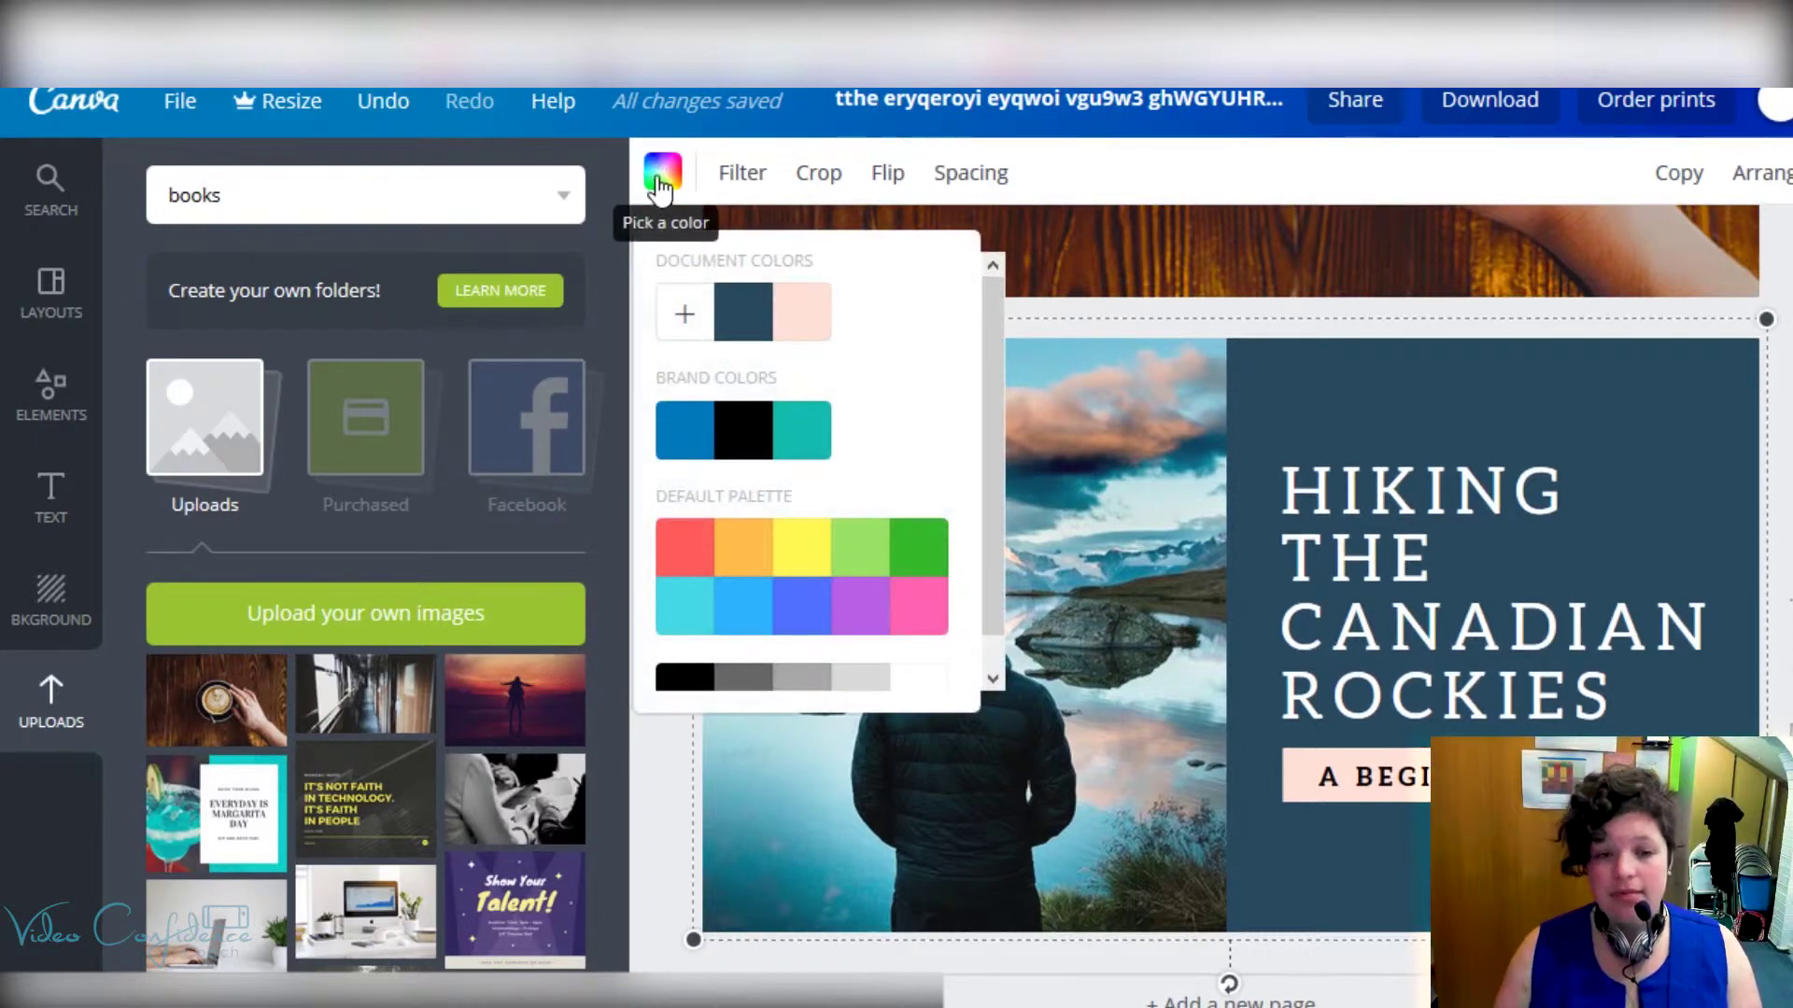
left_click(739, 179)
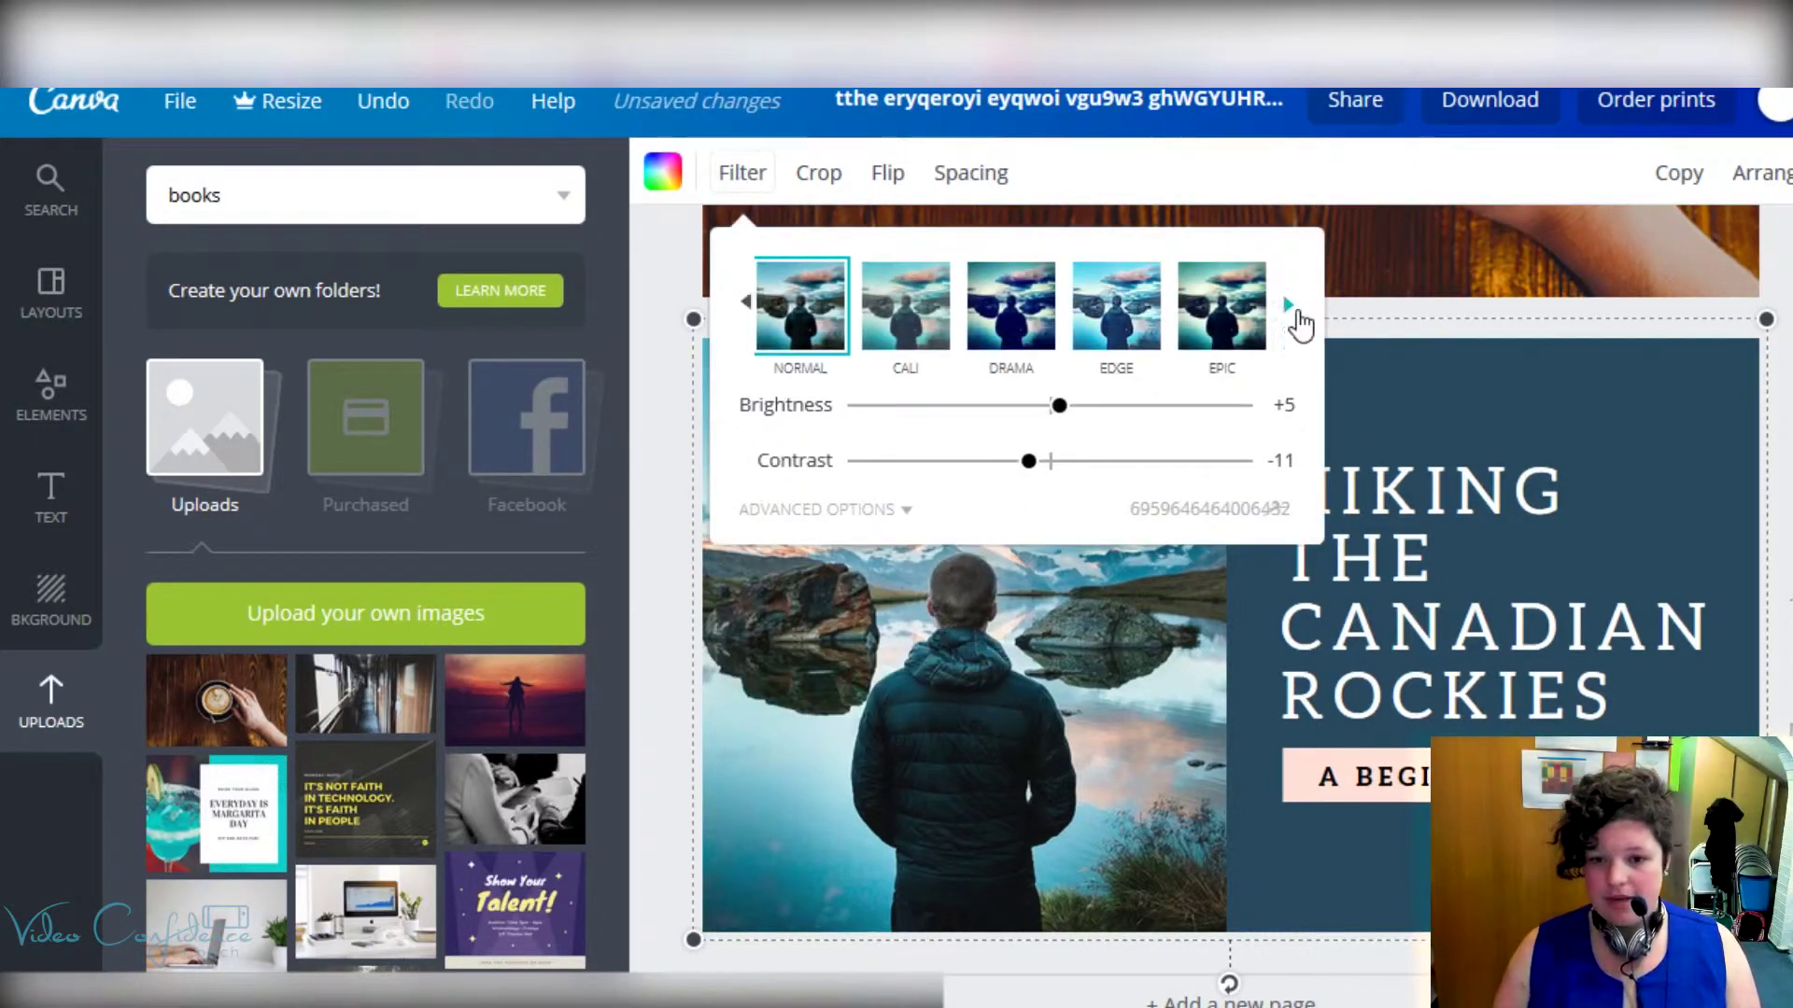
left_click(1289, 307)
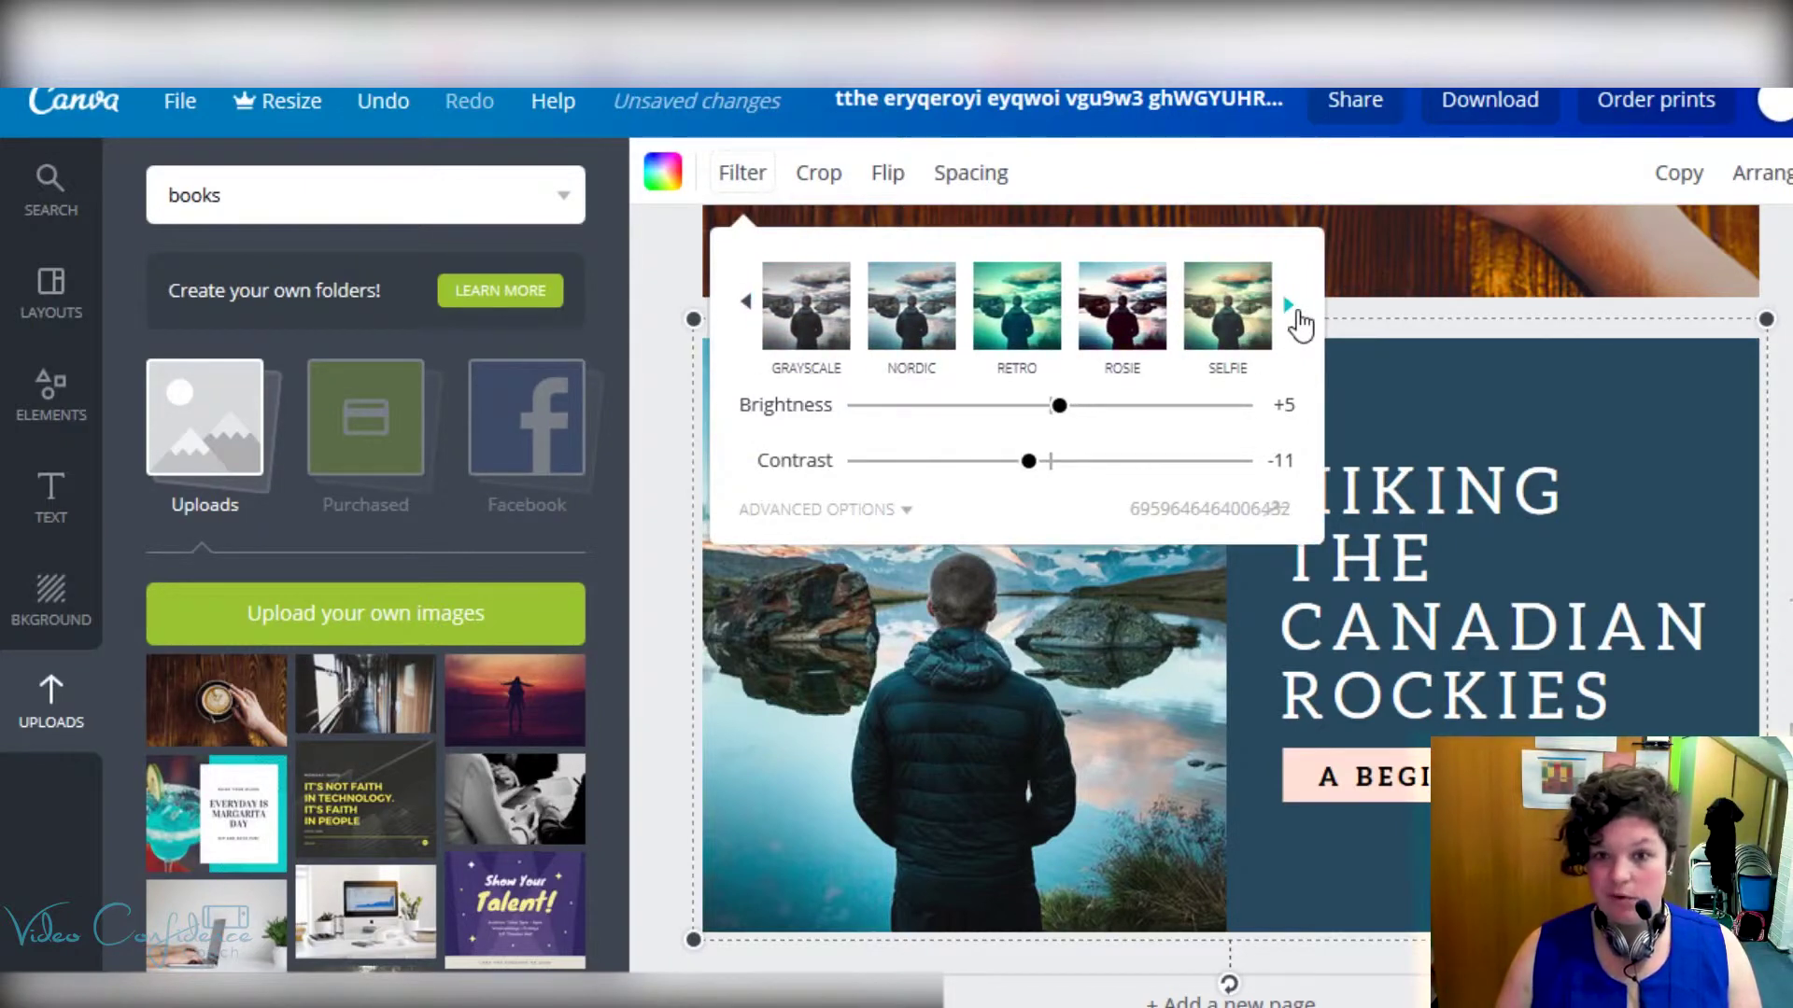
left_click(845, 182)
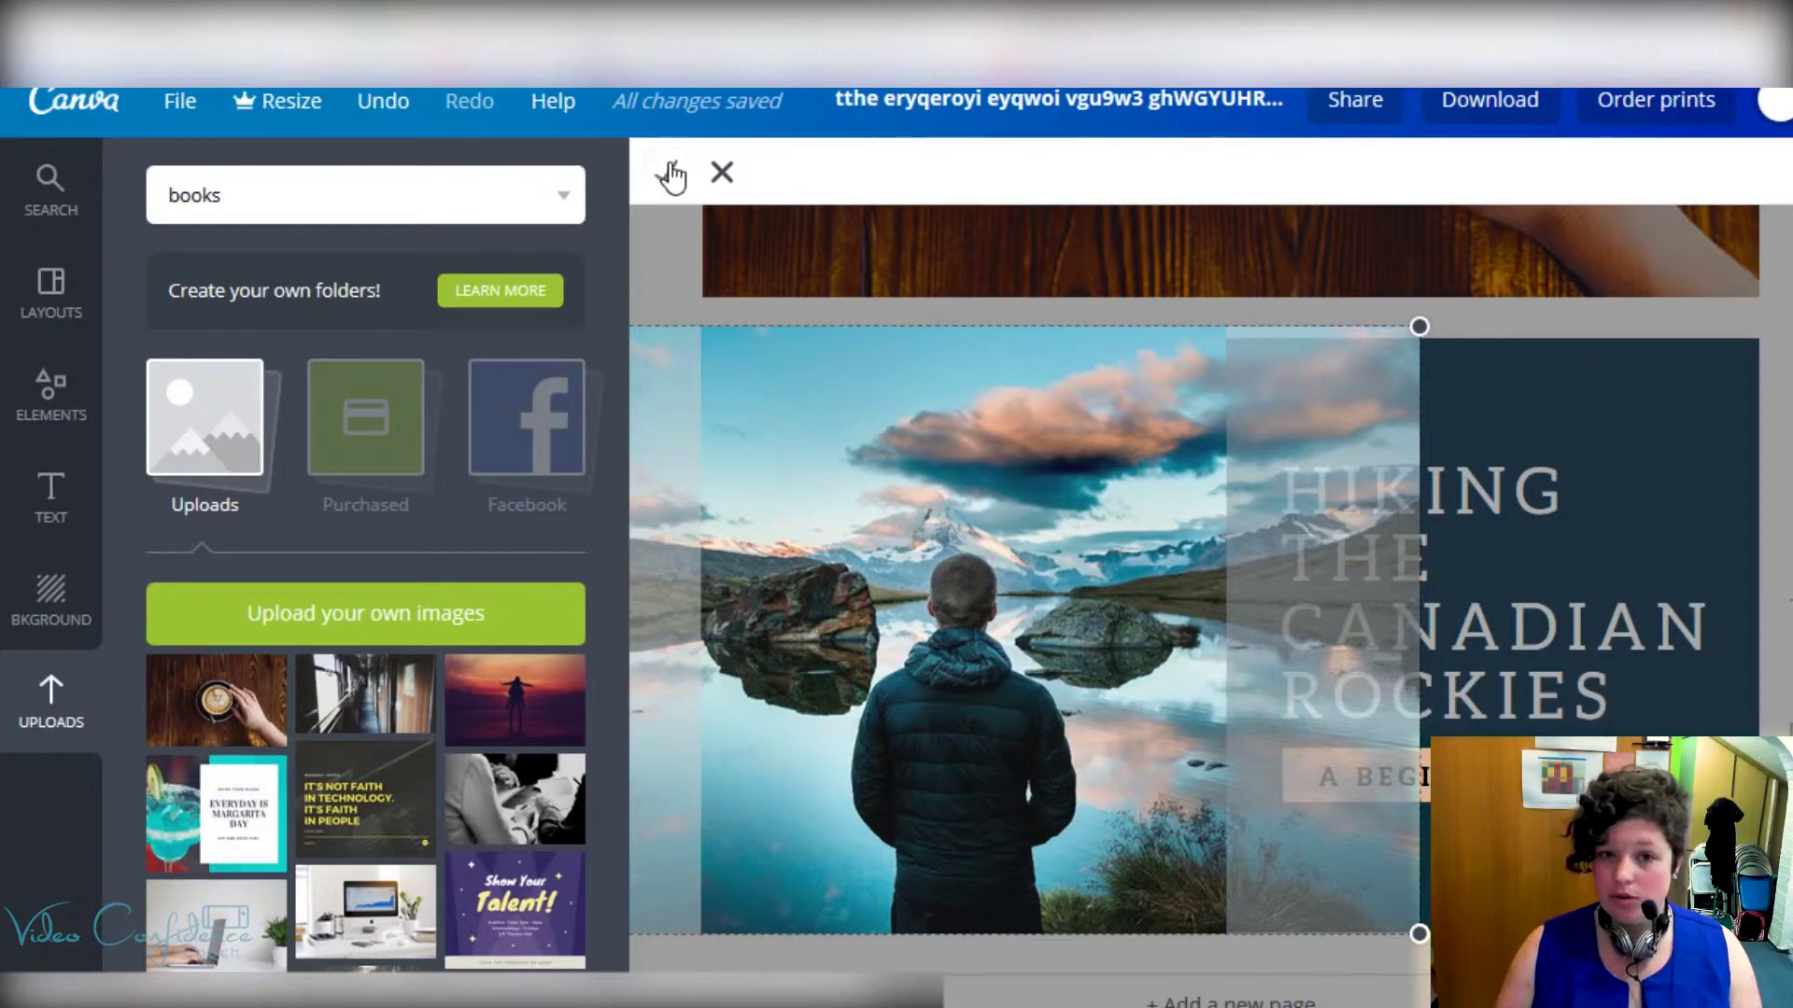
left_click(672, 176)
Step: Flip the hiking photo horizontally and try the vertical flip option on it
left_click(889, 175)
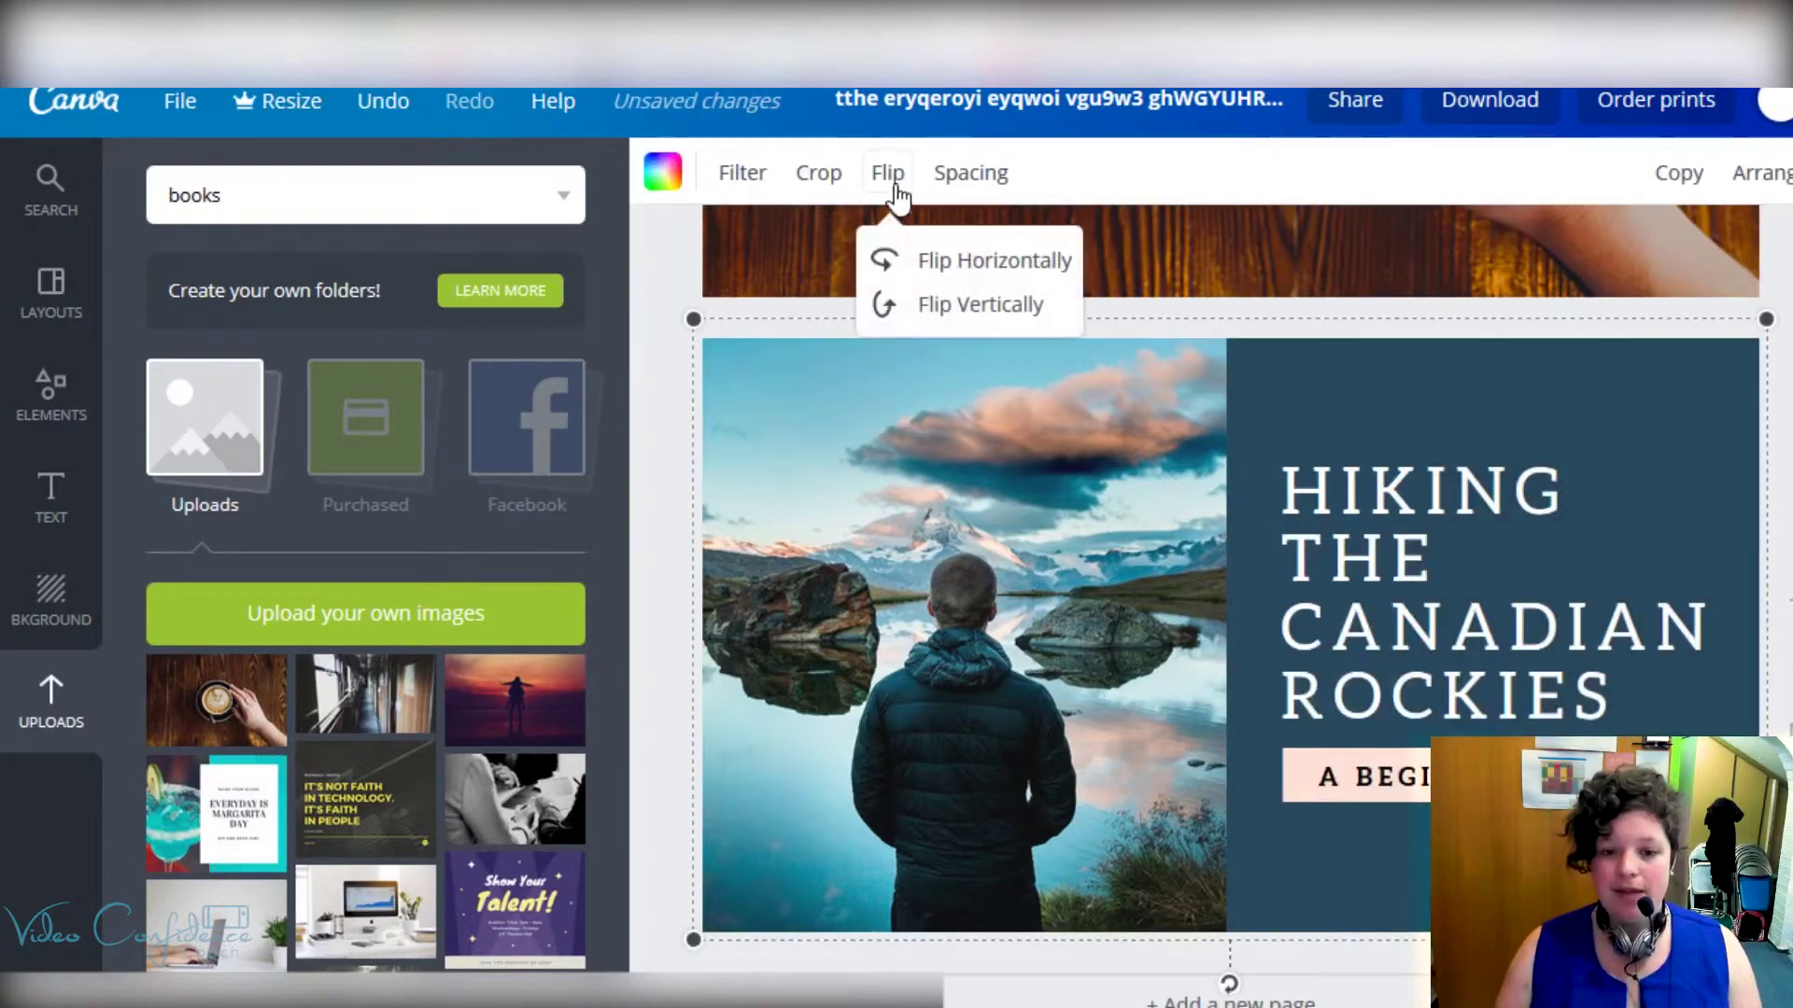
left_click(1013, 280)
left_click(888, 179)
left_click(882, 182)
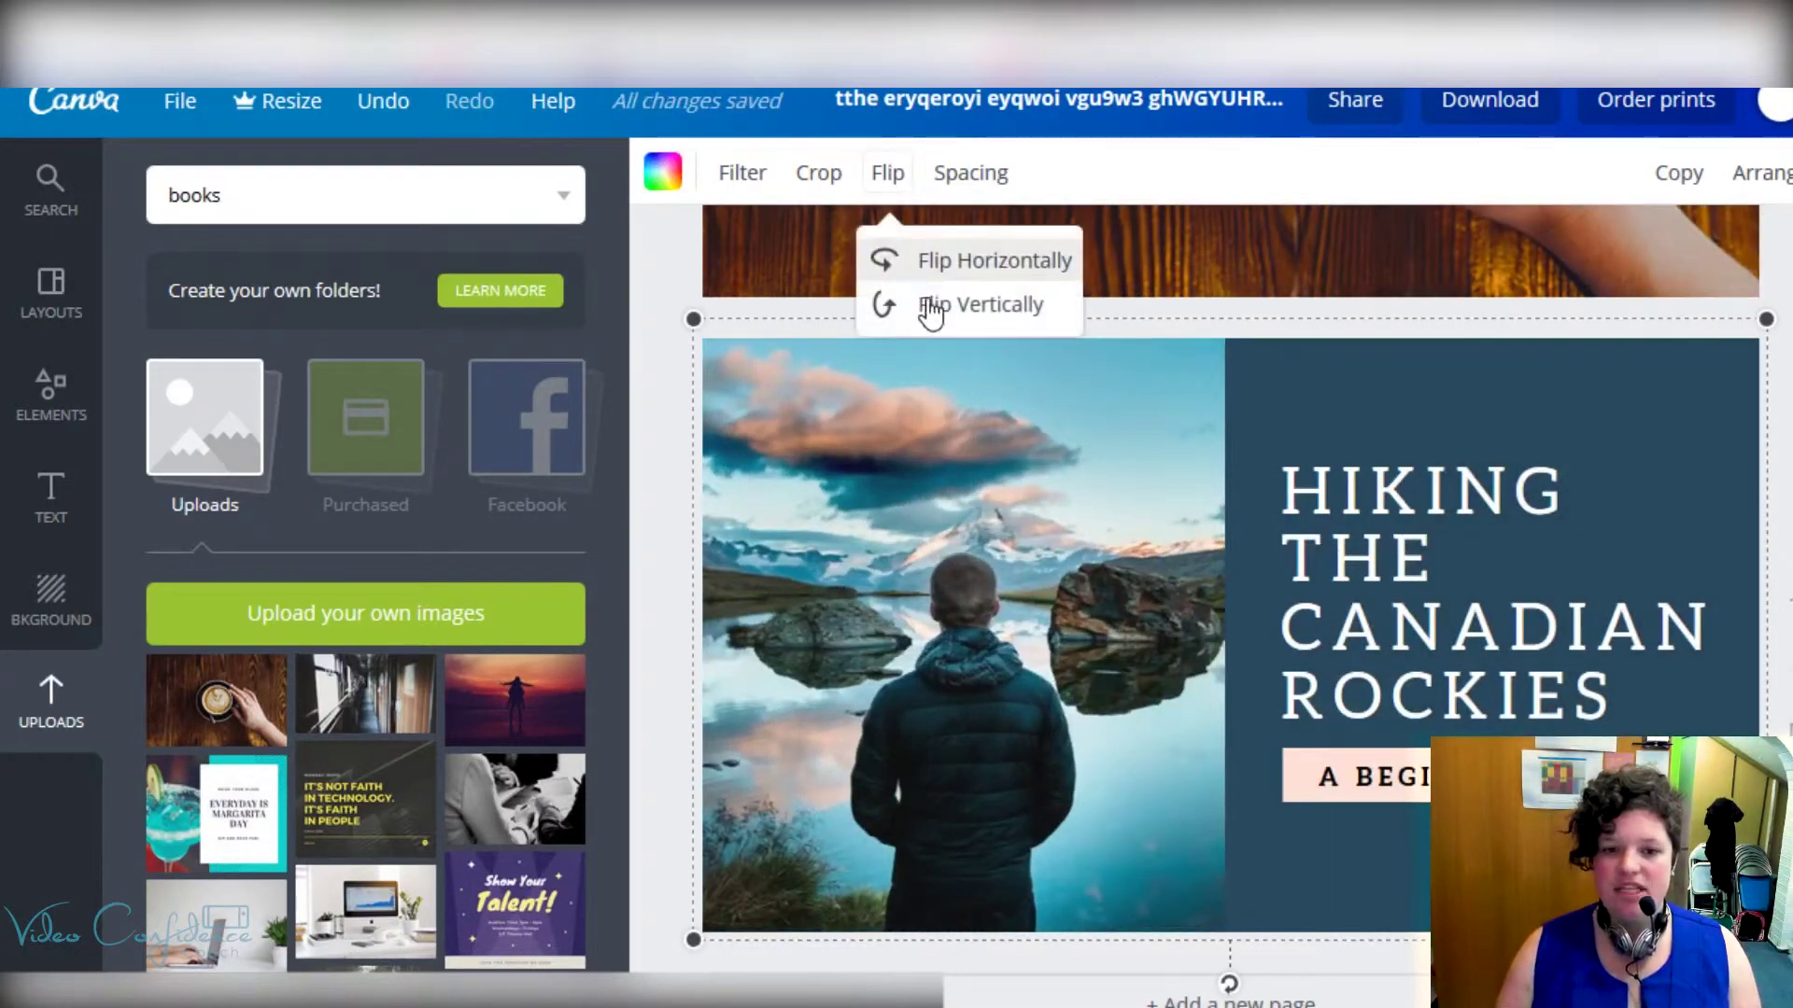
left_click(929, 307)
left_click(929, 308)
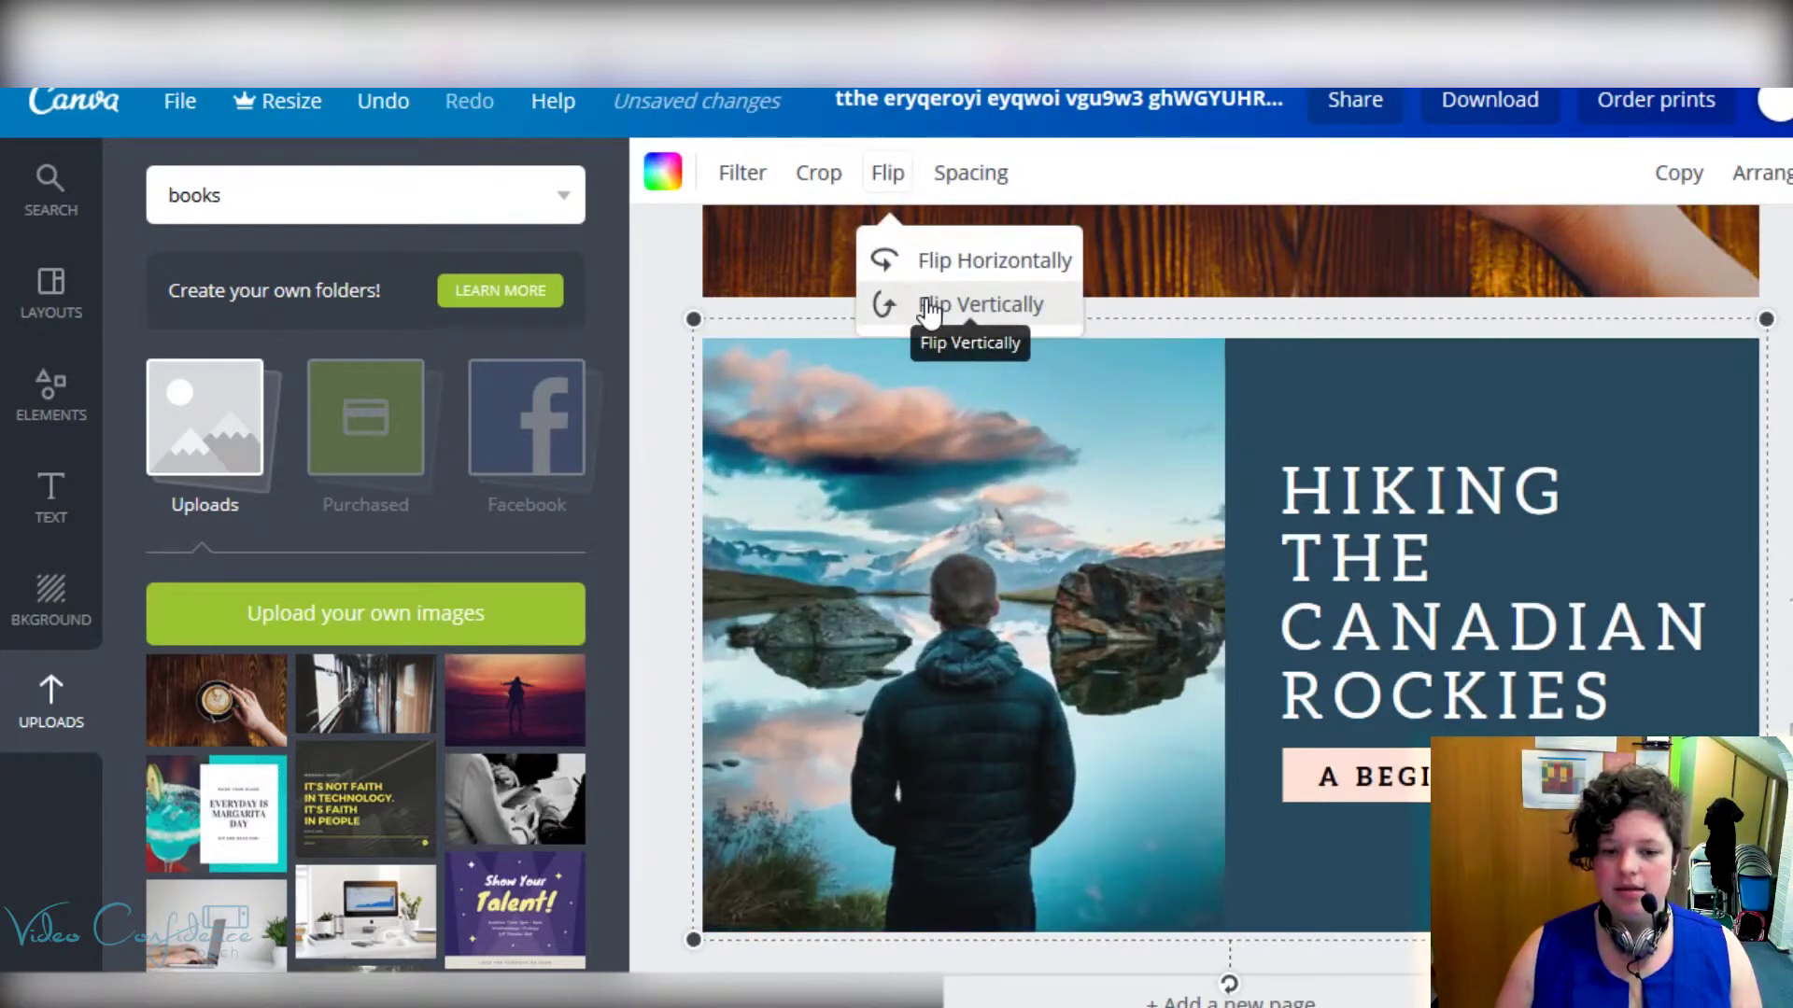
Step: Try a spacing of 86 on the hiking photo grid, and set its spacing to 0
left_click(980, 186)
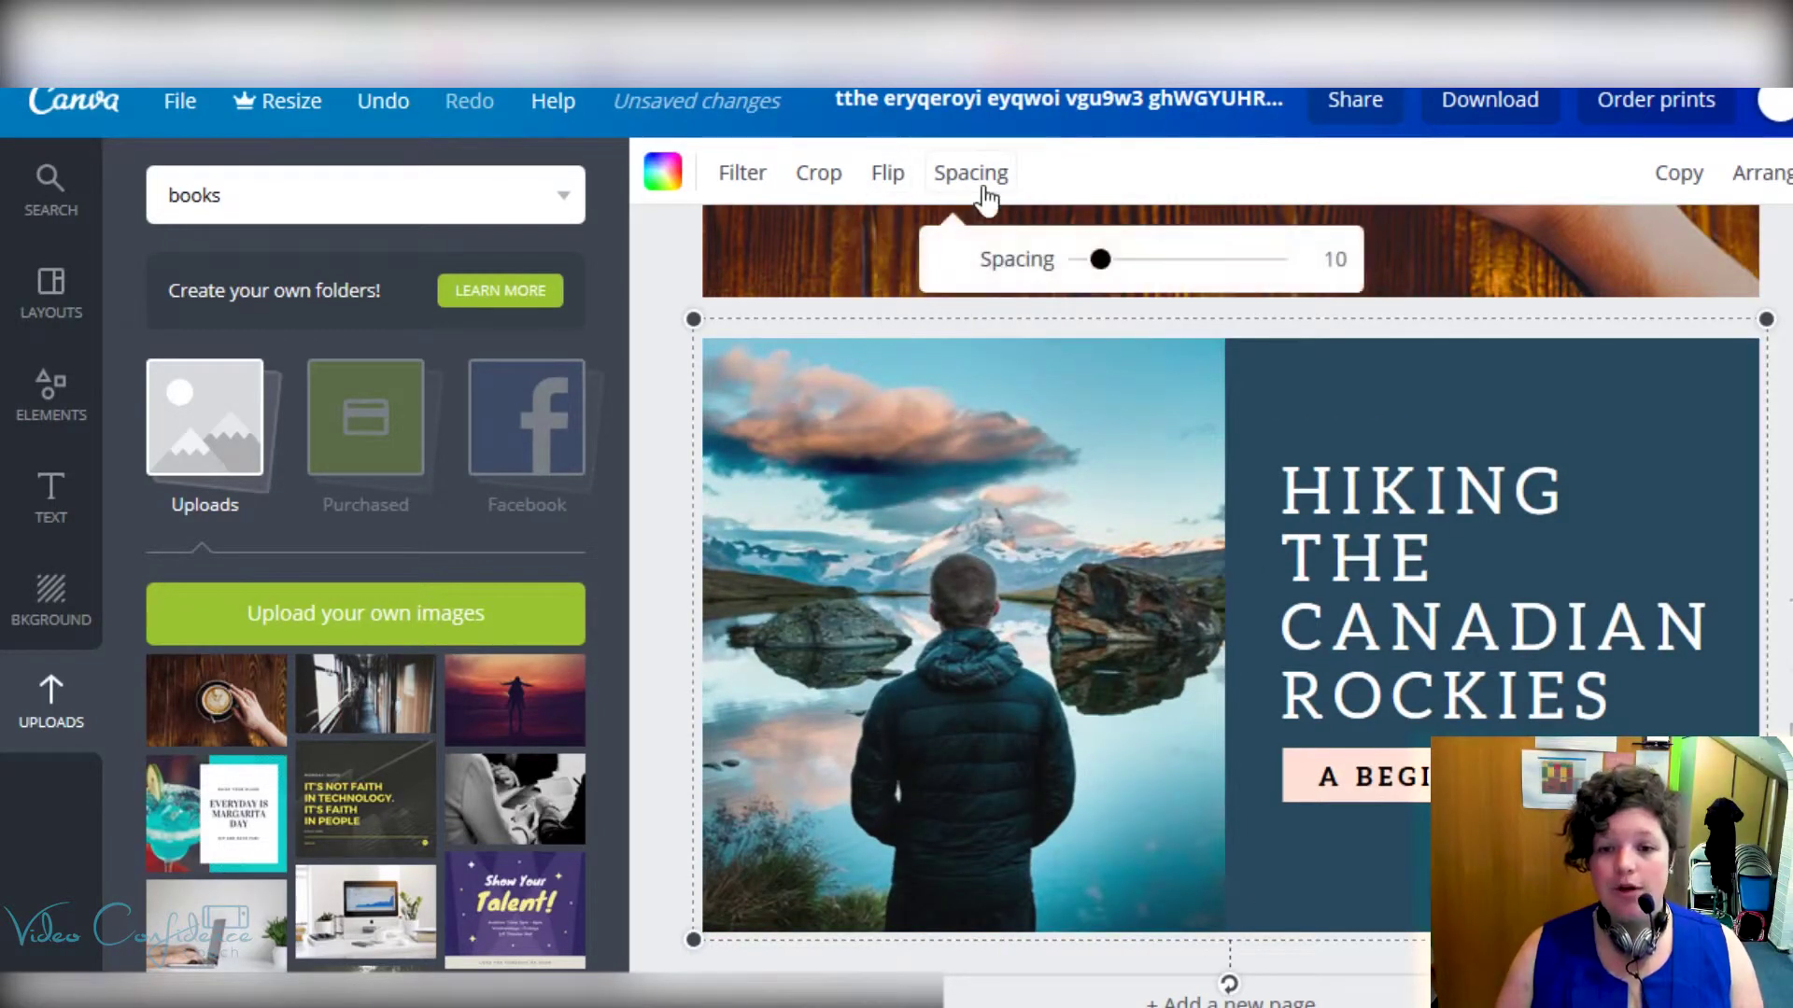
left_click_drag(1102, 260, 1251, 282)
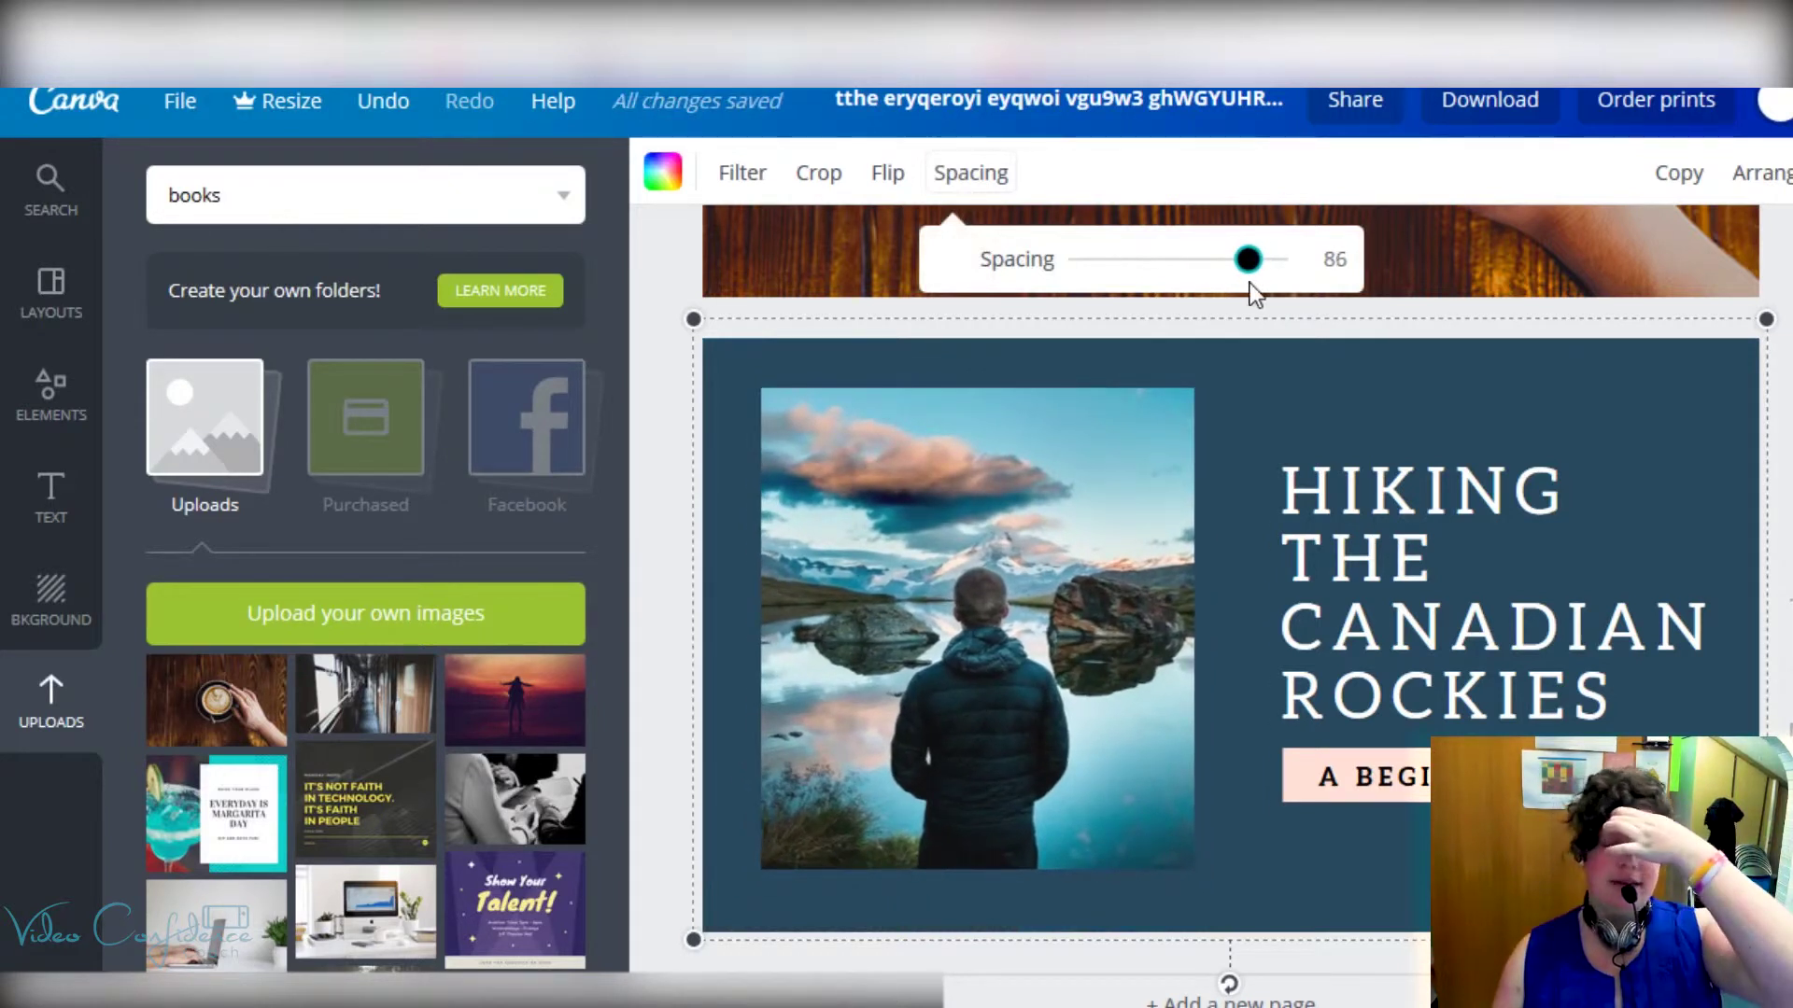
left_click_drag(1249, 283, 587, 351)
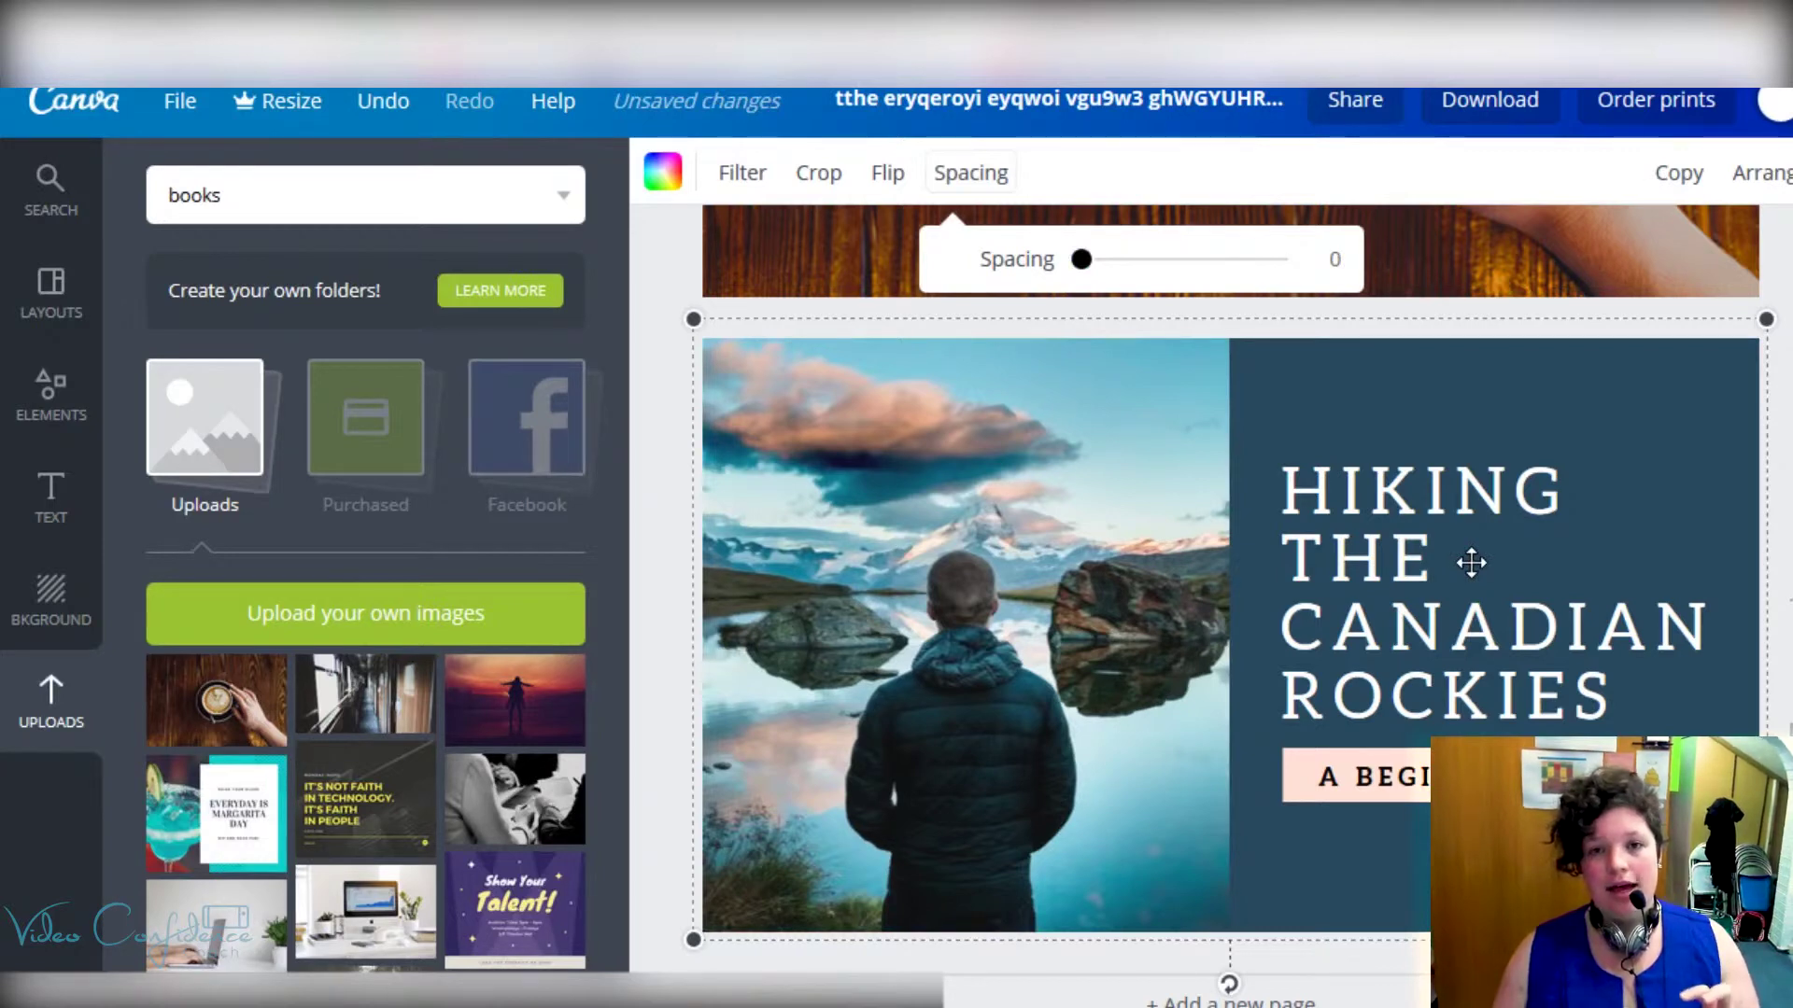
Step: Duplicate the hiking photo grid onto the coffee cup page and delete the photo from the copy
left_click(1687, 182)
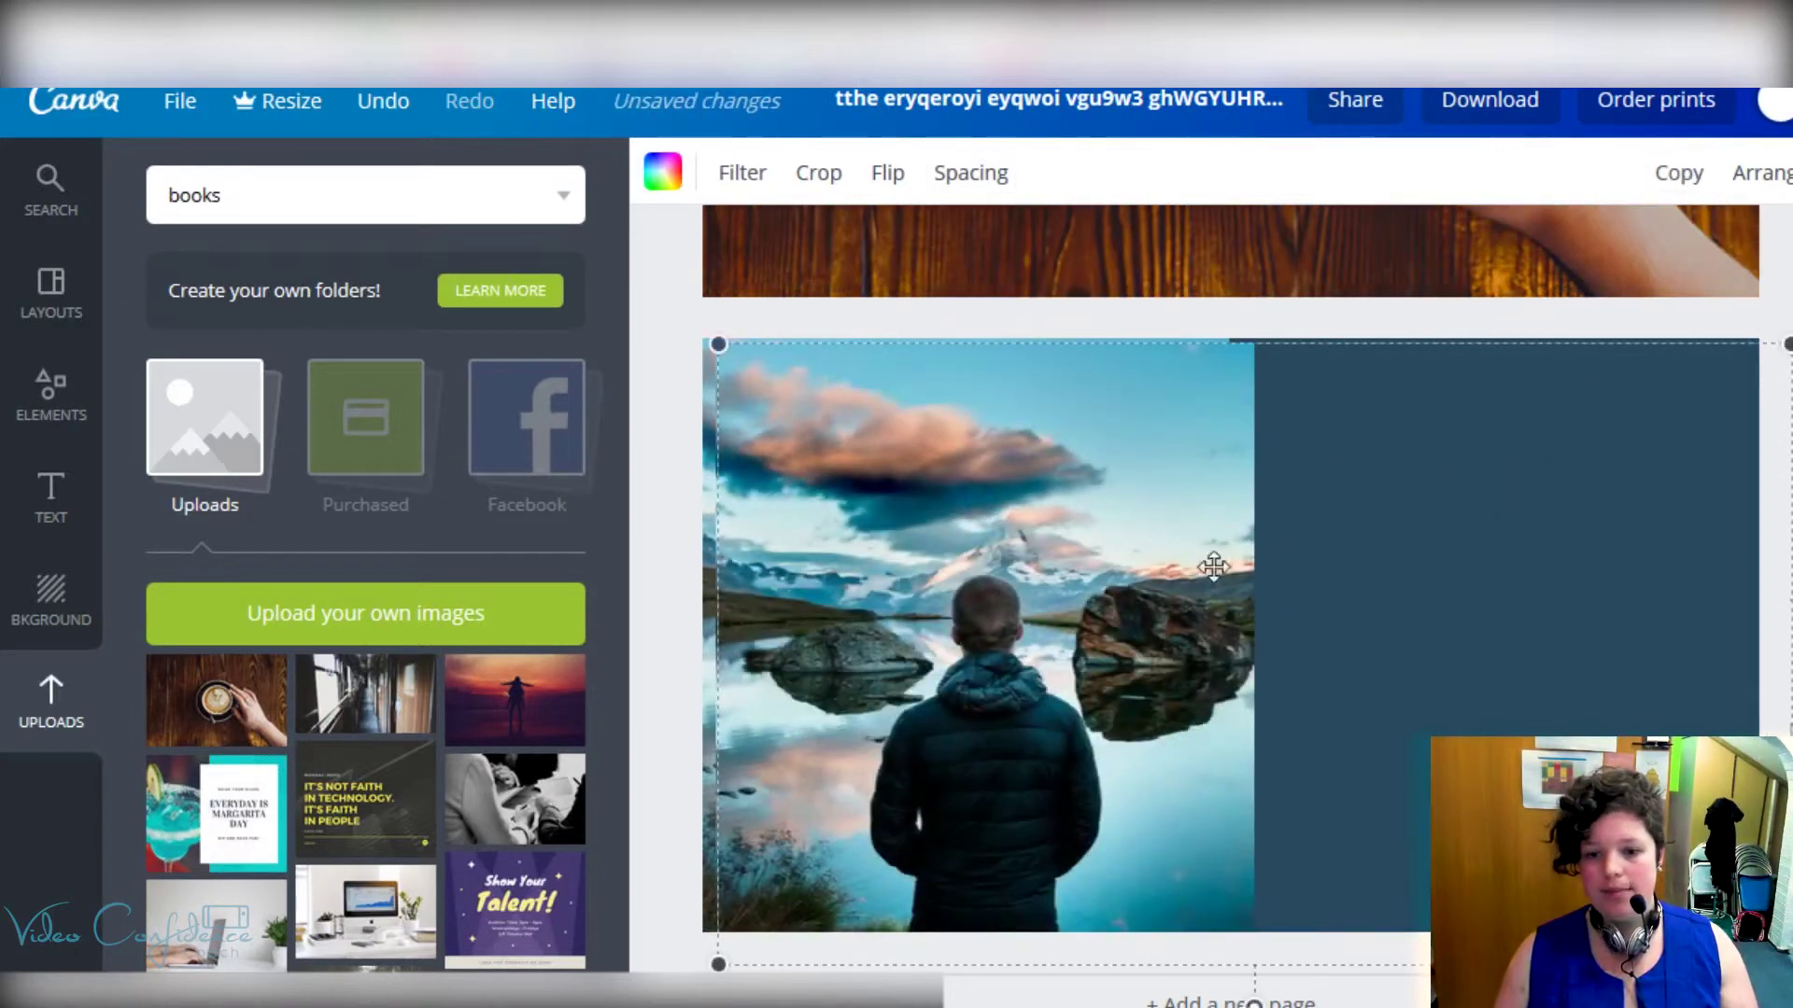
left_click_drag(1041, 546, 1144, 212)
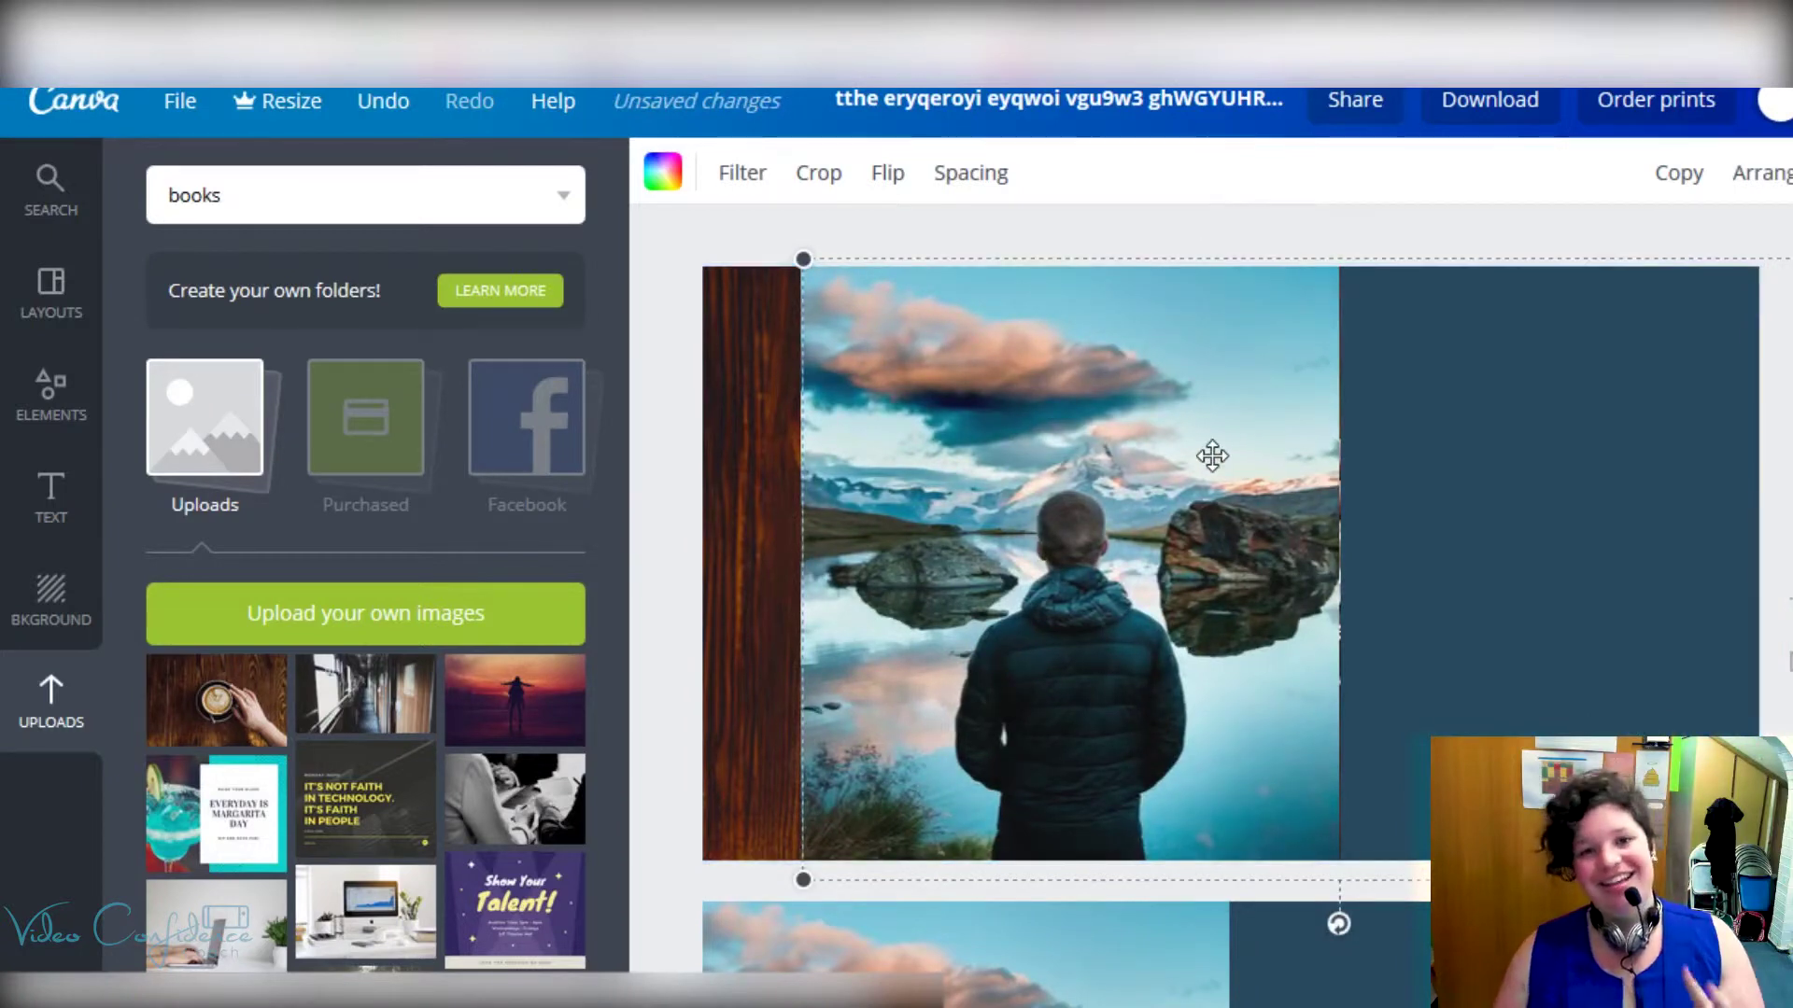
key("Delete")
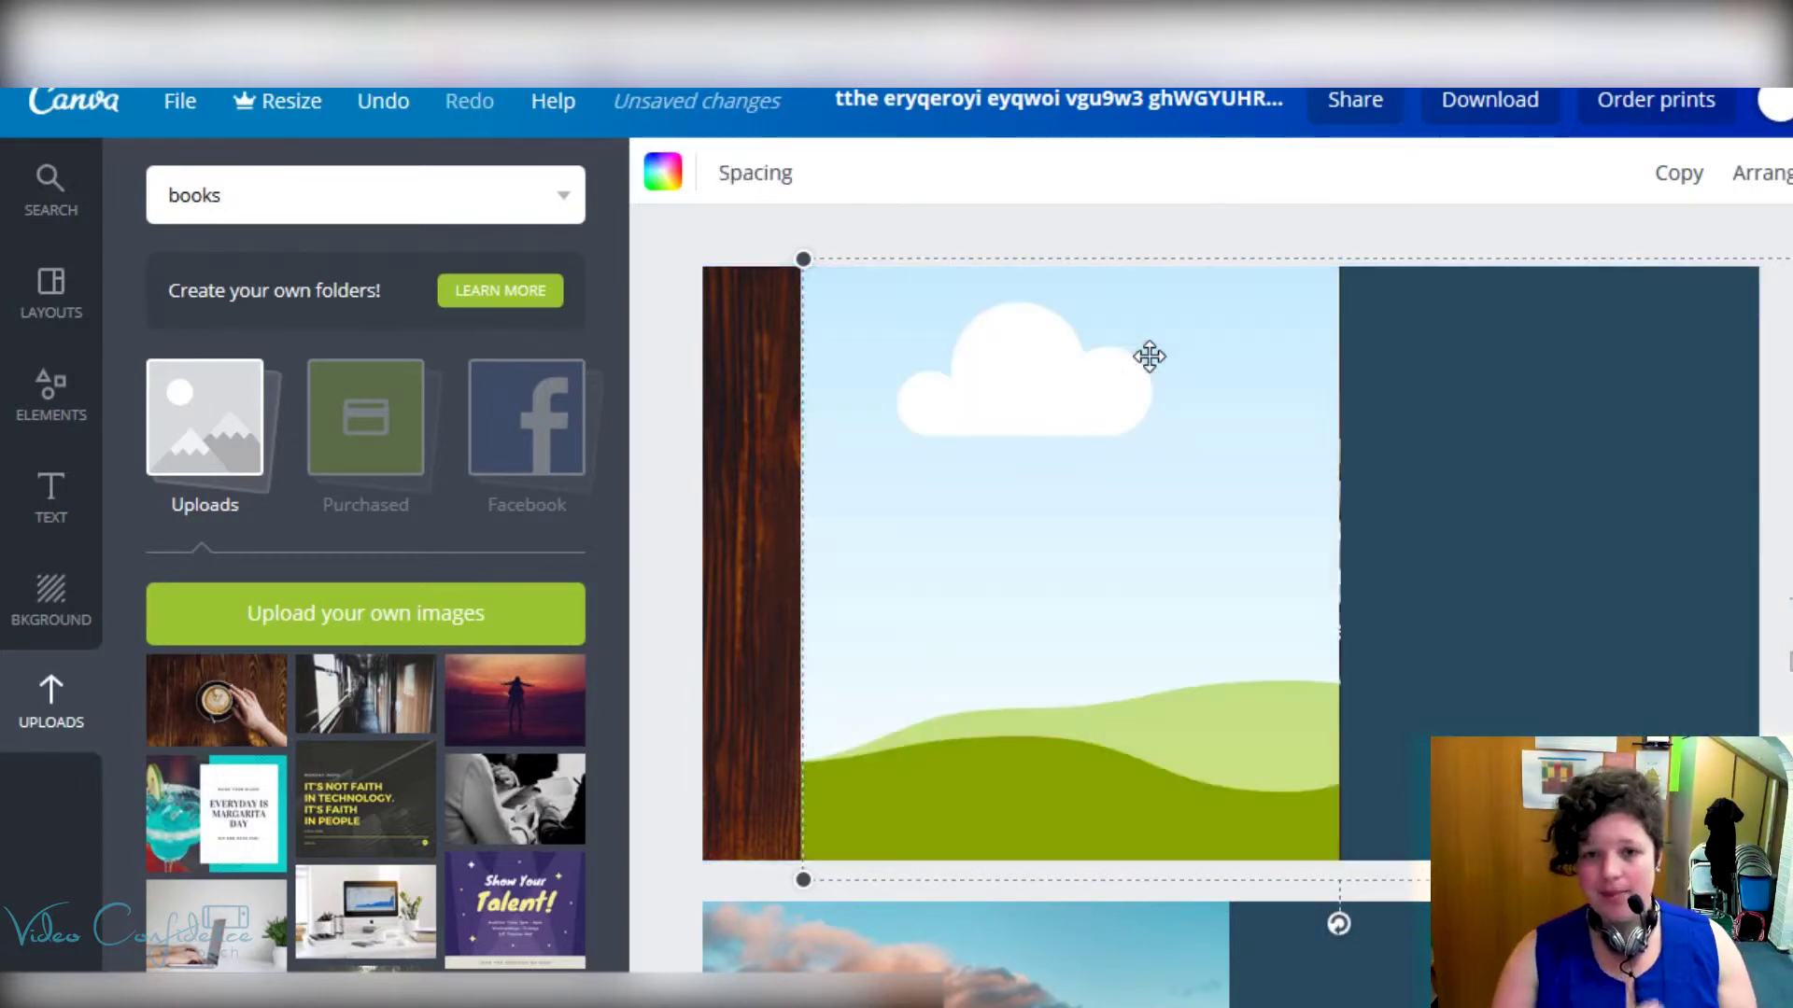
Step: Delete the empty grid copy from the coffee cup page and view the arrange options for the hiking page's photo grid
key("Delete")
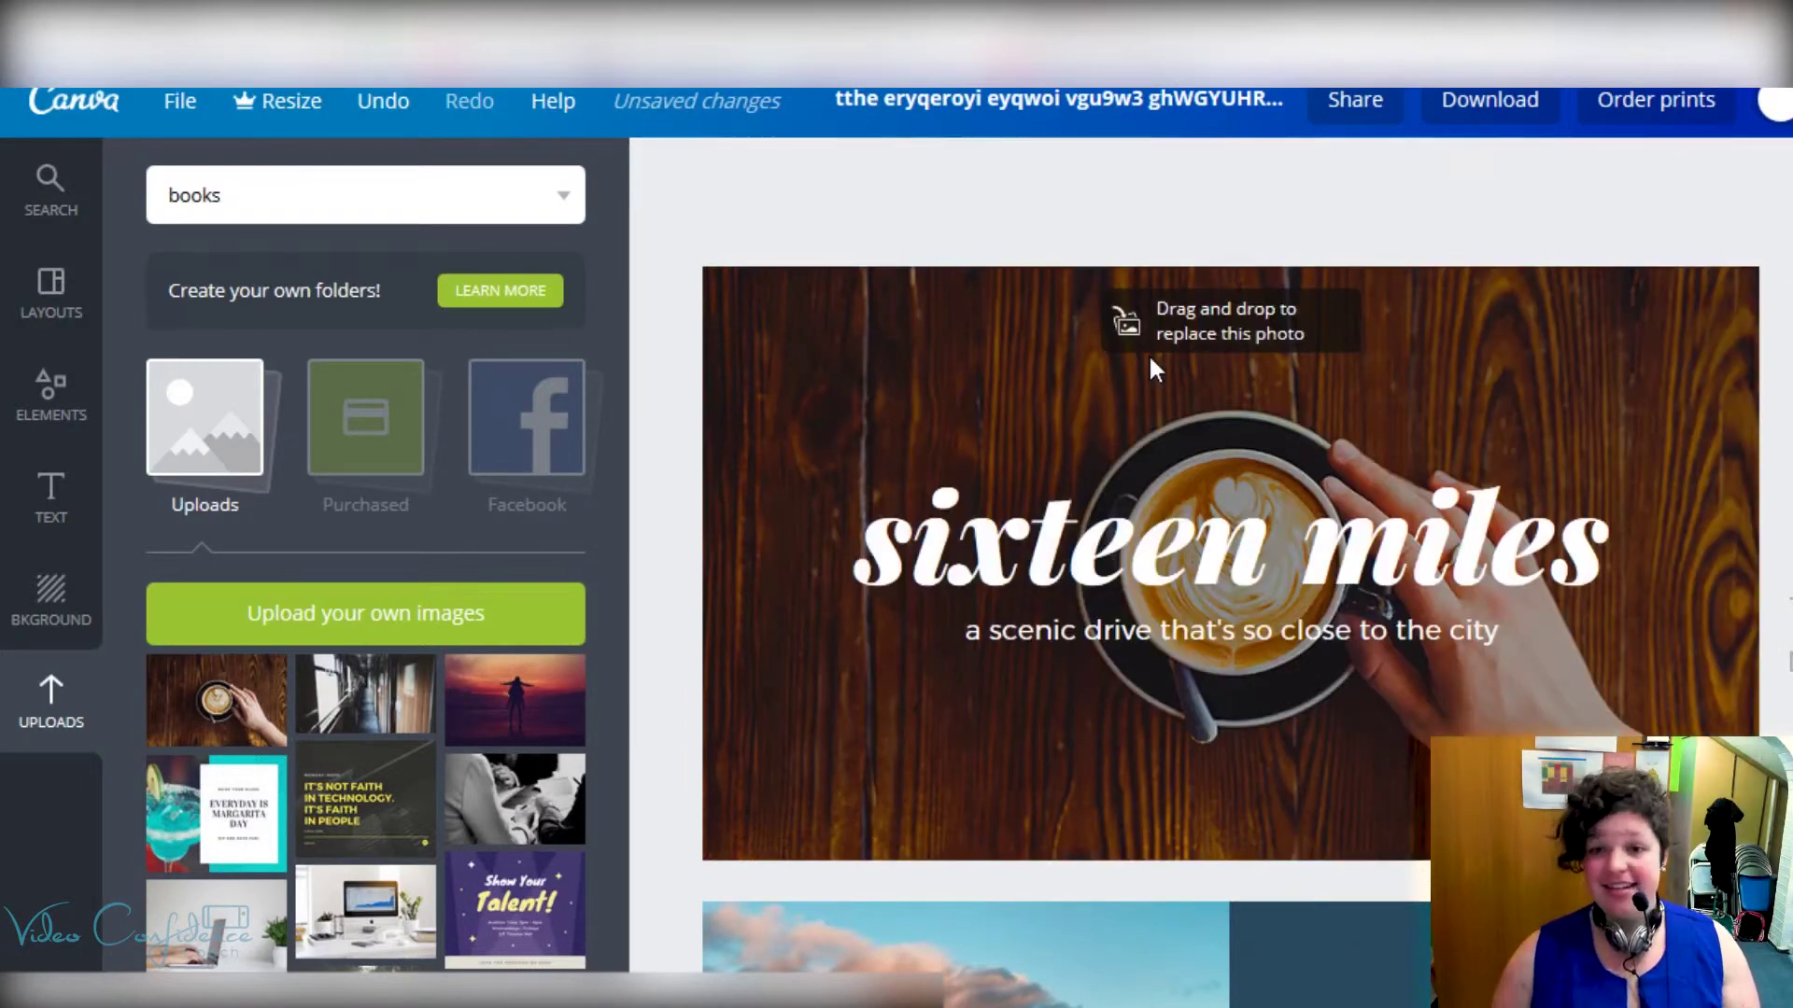
scroll(1148, 353, "down", 6)
left_click(1039, 408)
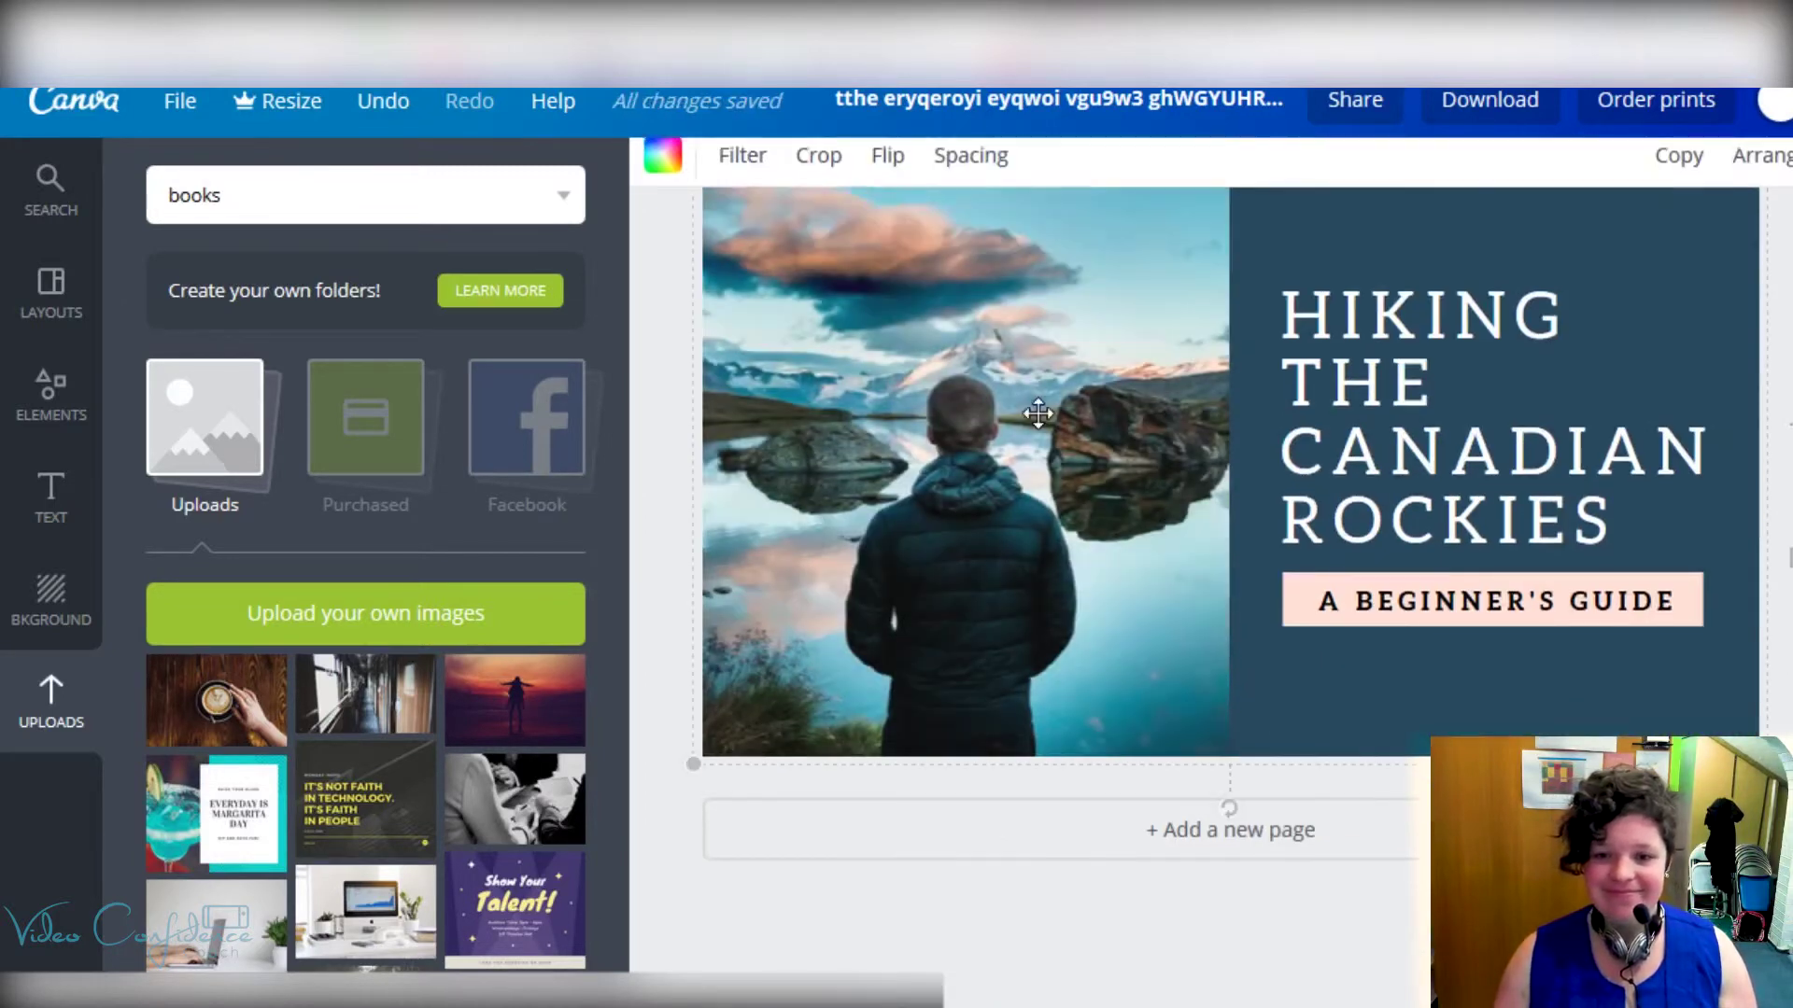
scroll(1051, 401, "up", 2)
left_click(1774, 177)
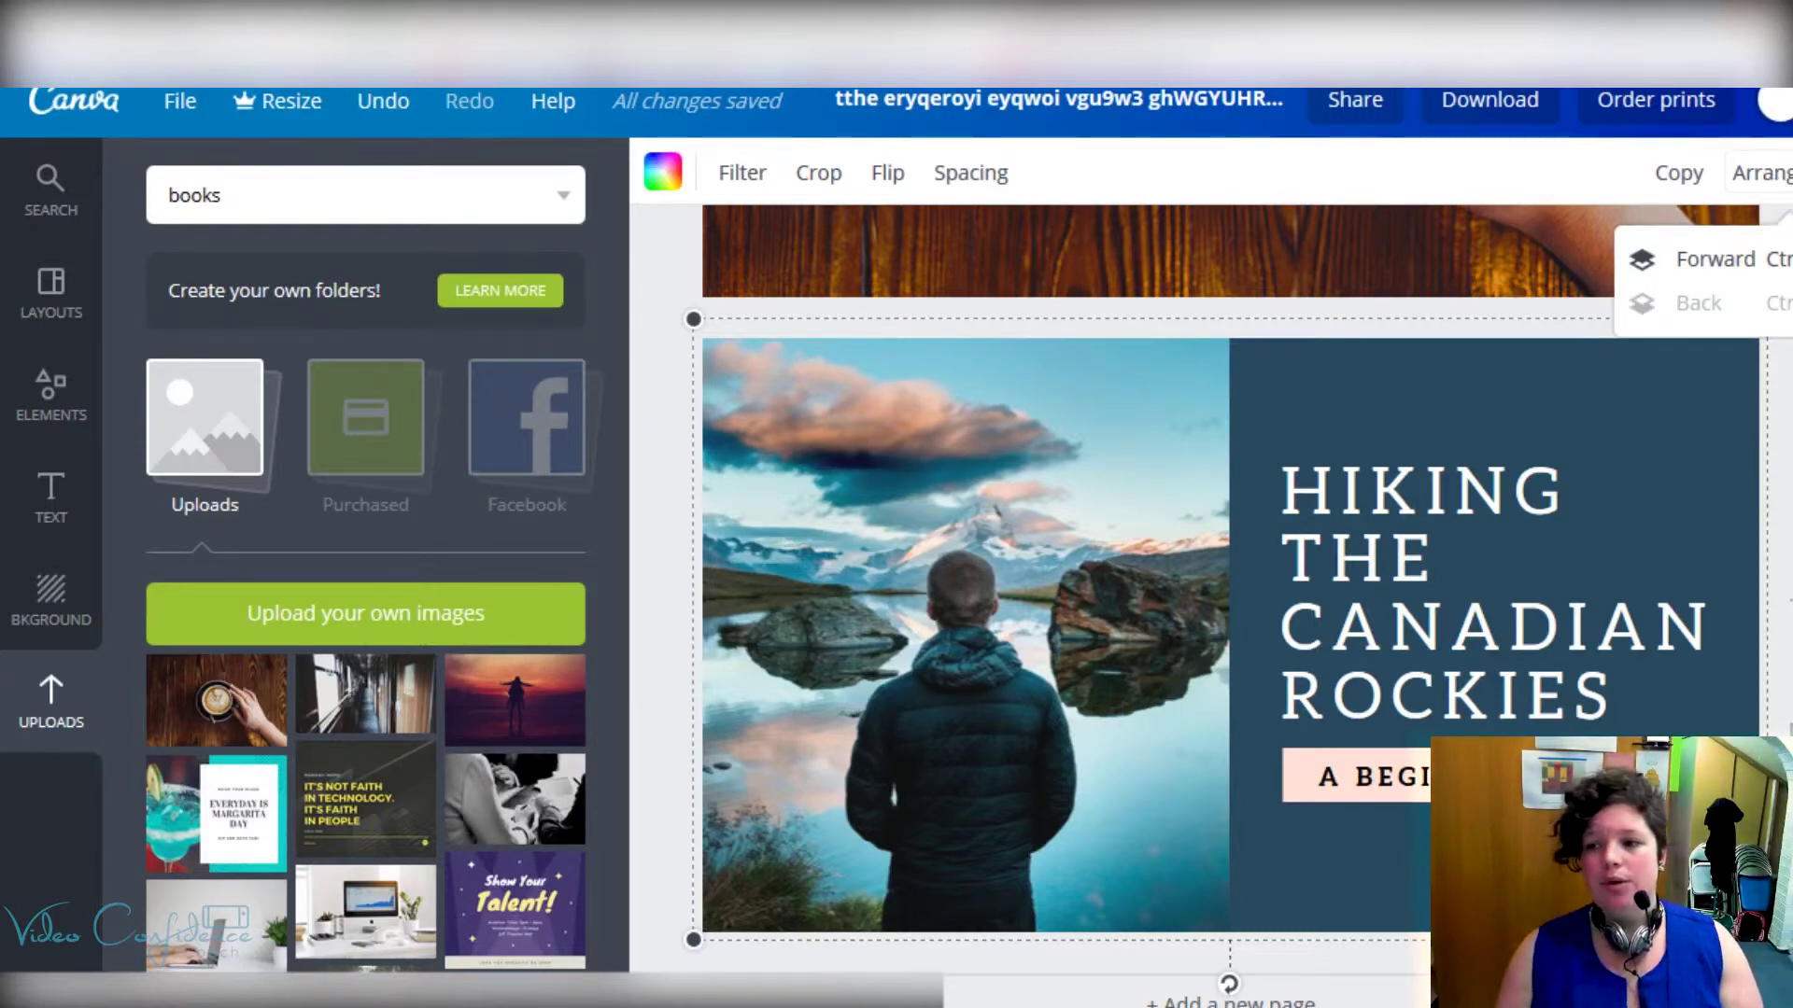
Step: Try lowering the opacity of the hiking page's photo grid, and restore it to fully opaque
left_click(1787, 187)
left_click_drag(1729, 272, 1581, 293)
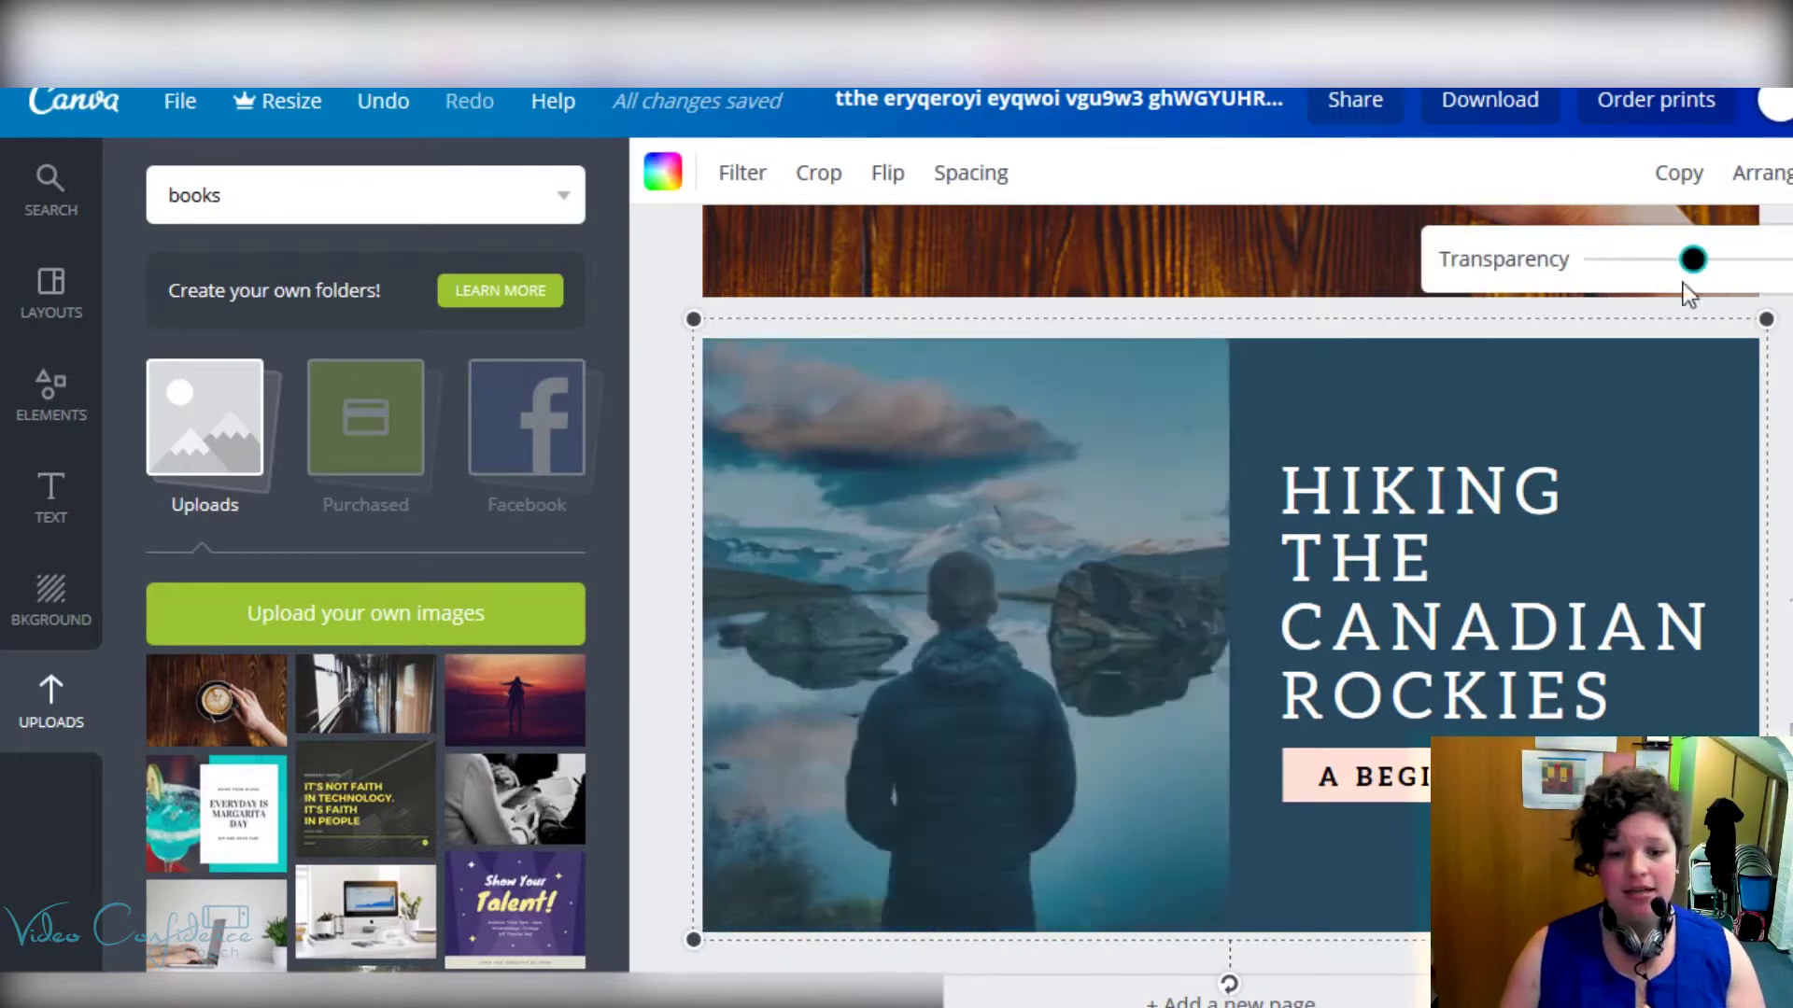
left_click_drag(1597, 259, 1788, 262)
Step: View the link option for the hiking page's photo grid, leaving the URL empty
key("ctrl+k")
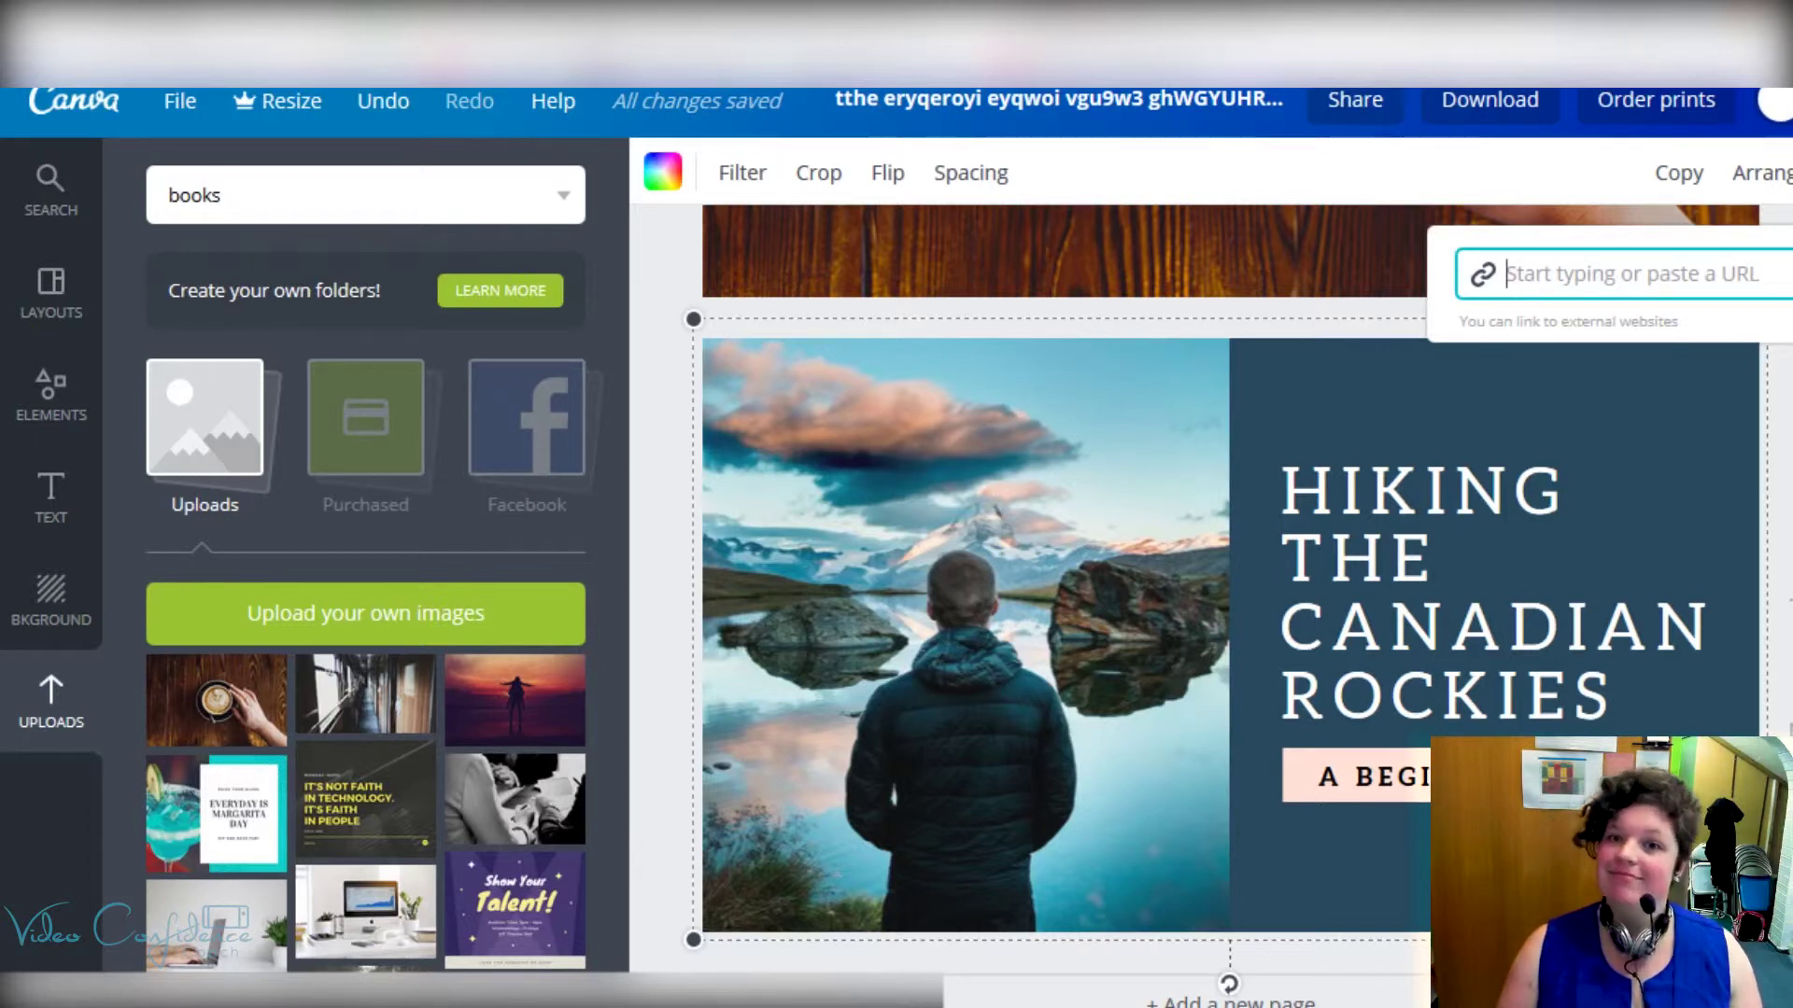
key("Escape")
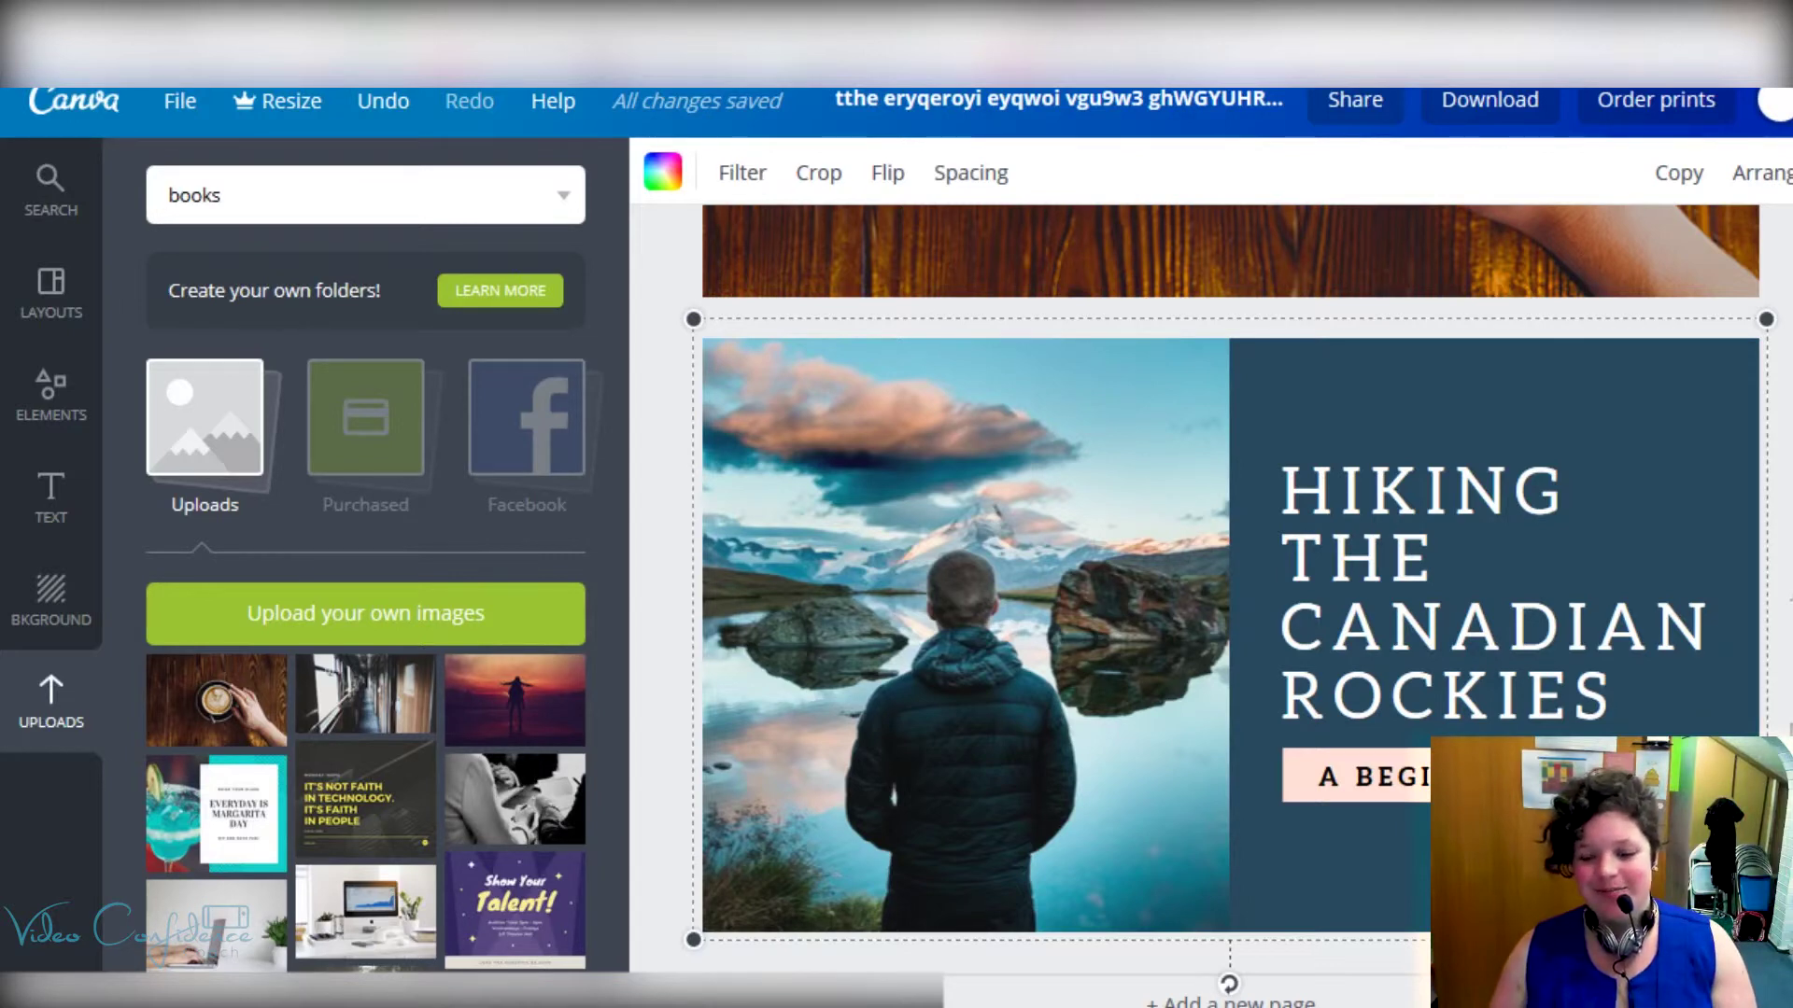
key("Escape")
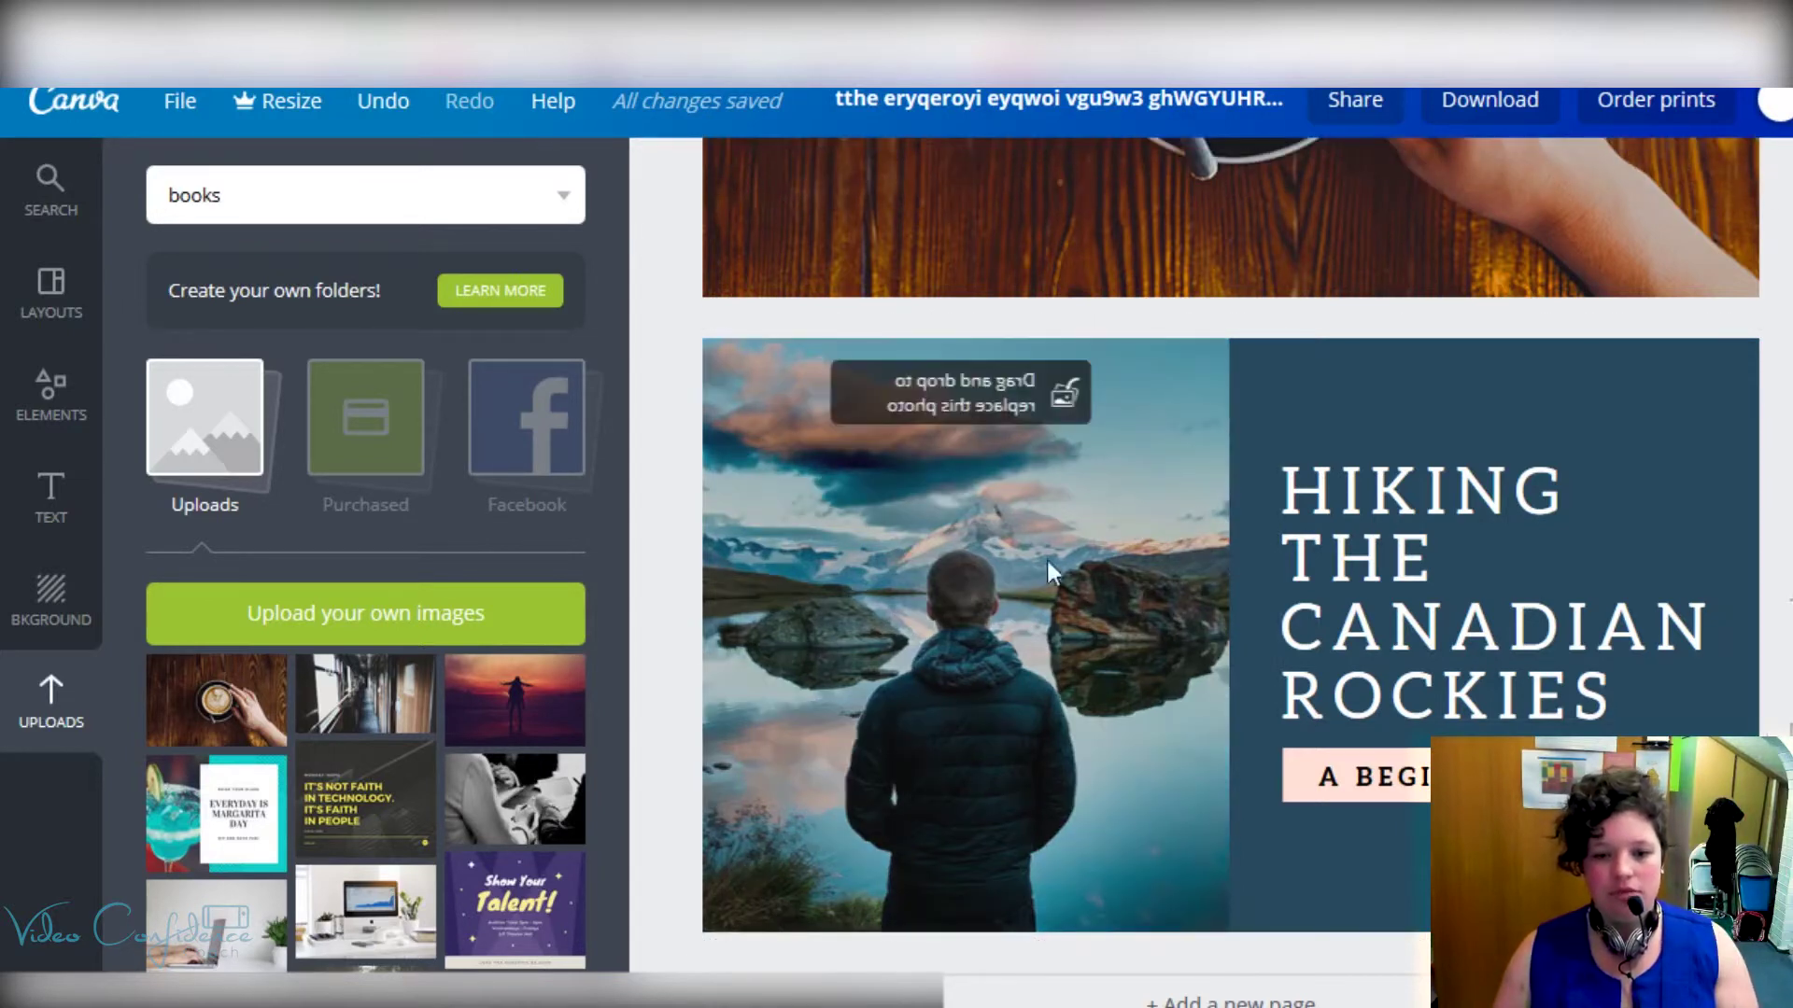
Step: Replace the hiking photo with the uploaded image of a blonde woman facing a wall of coloured tiles
scroll(374, 738, "down", 8)
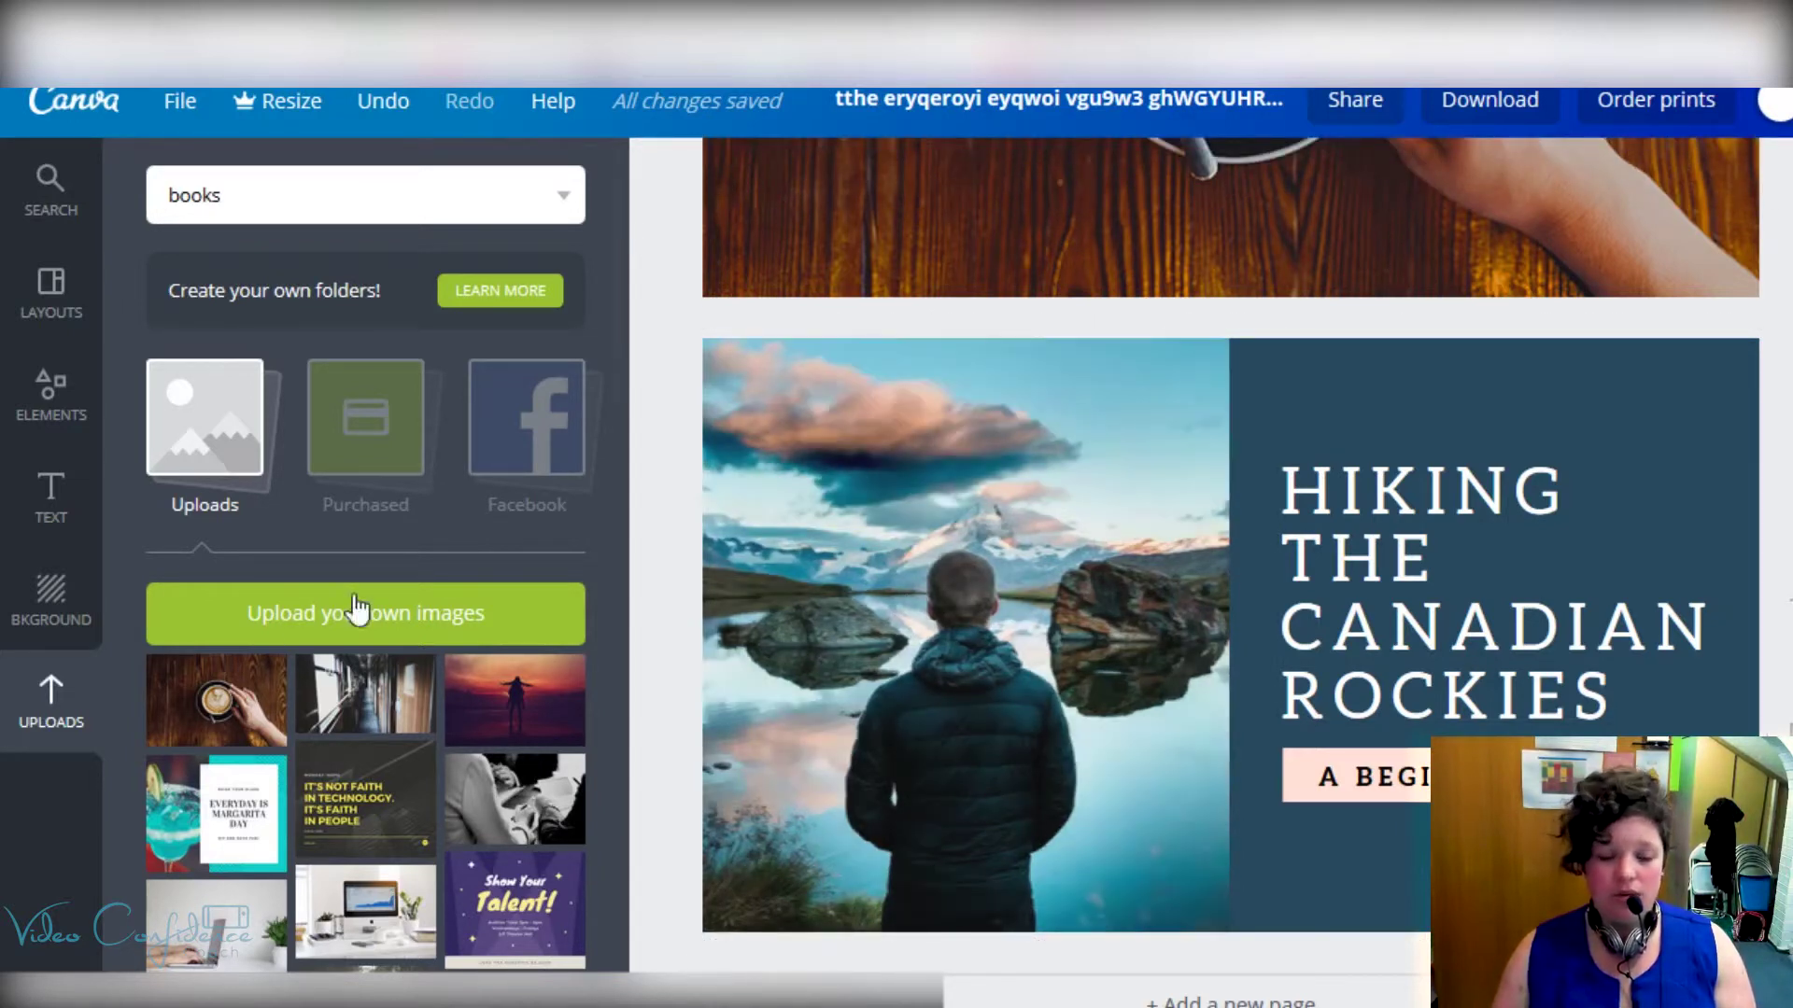
left_click_drag(377, 497, 1073, 688)
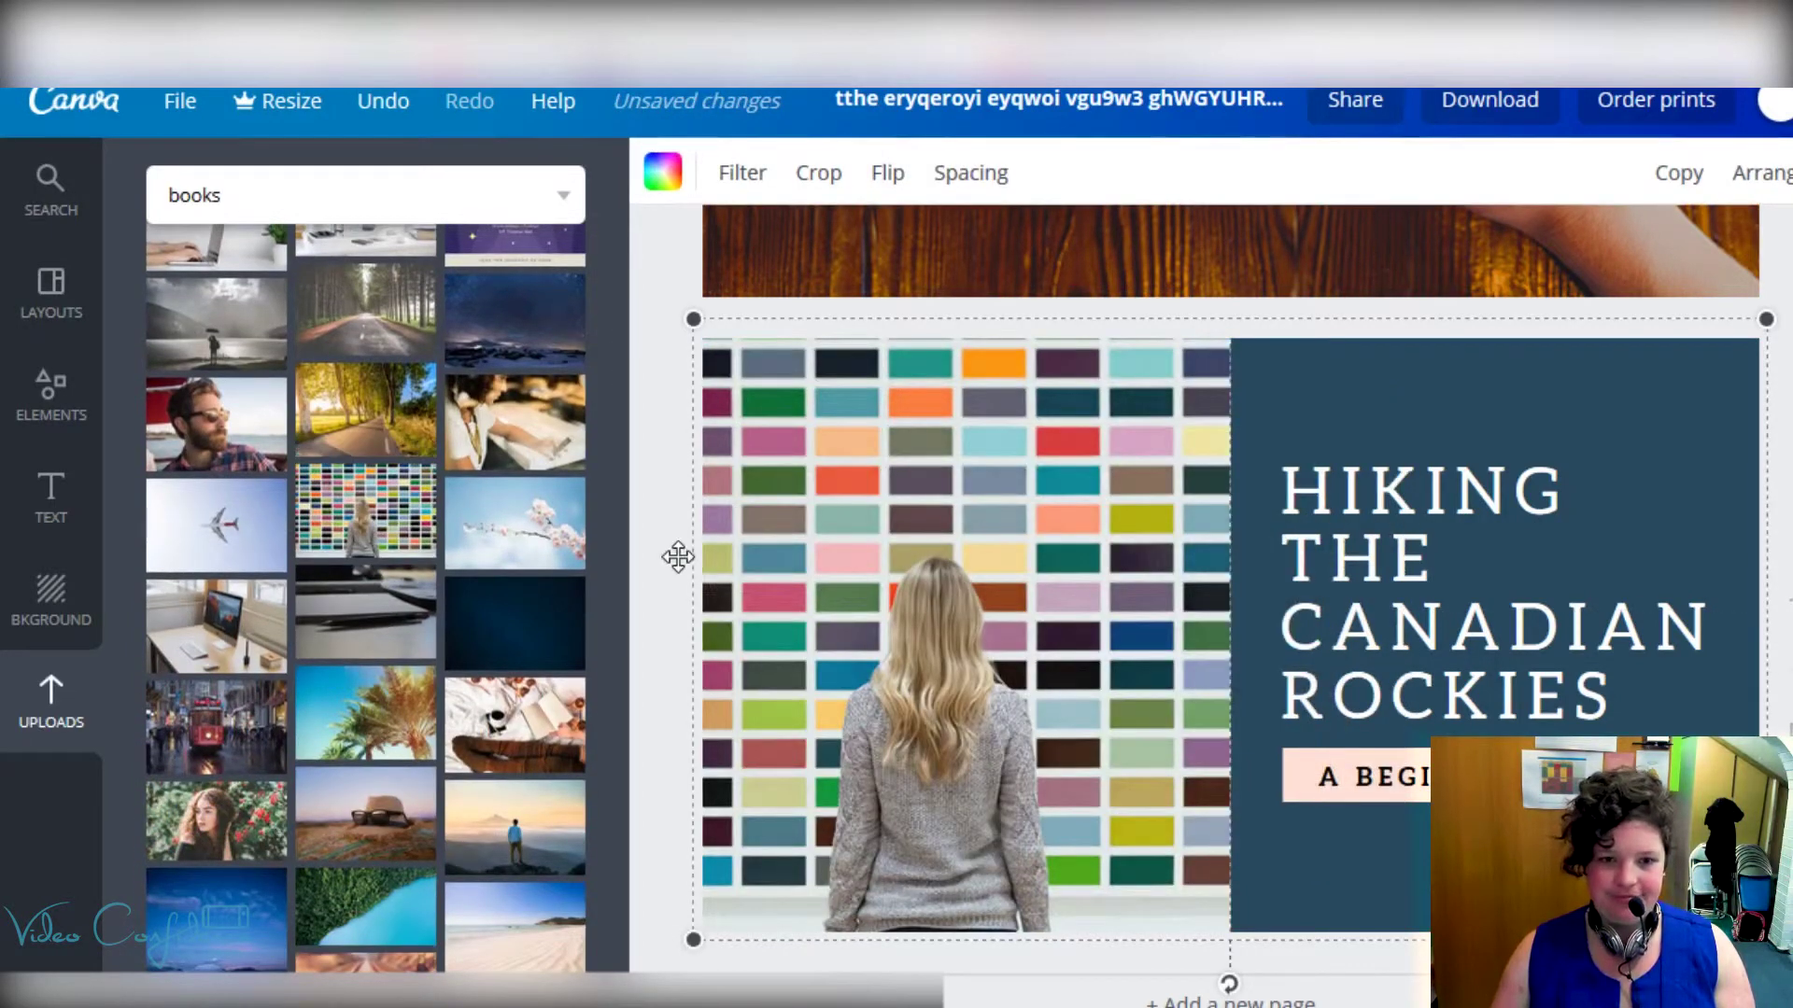
Step: Apply the Drama filter to the photo of the woman facing the coloured tiles
left_click(758, 175)
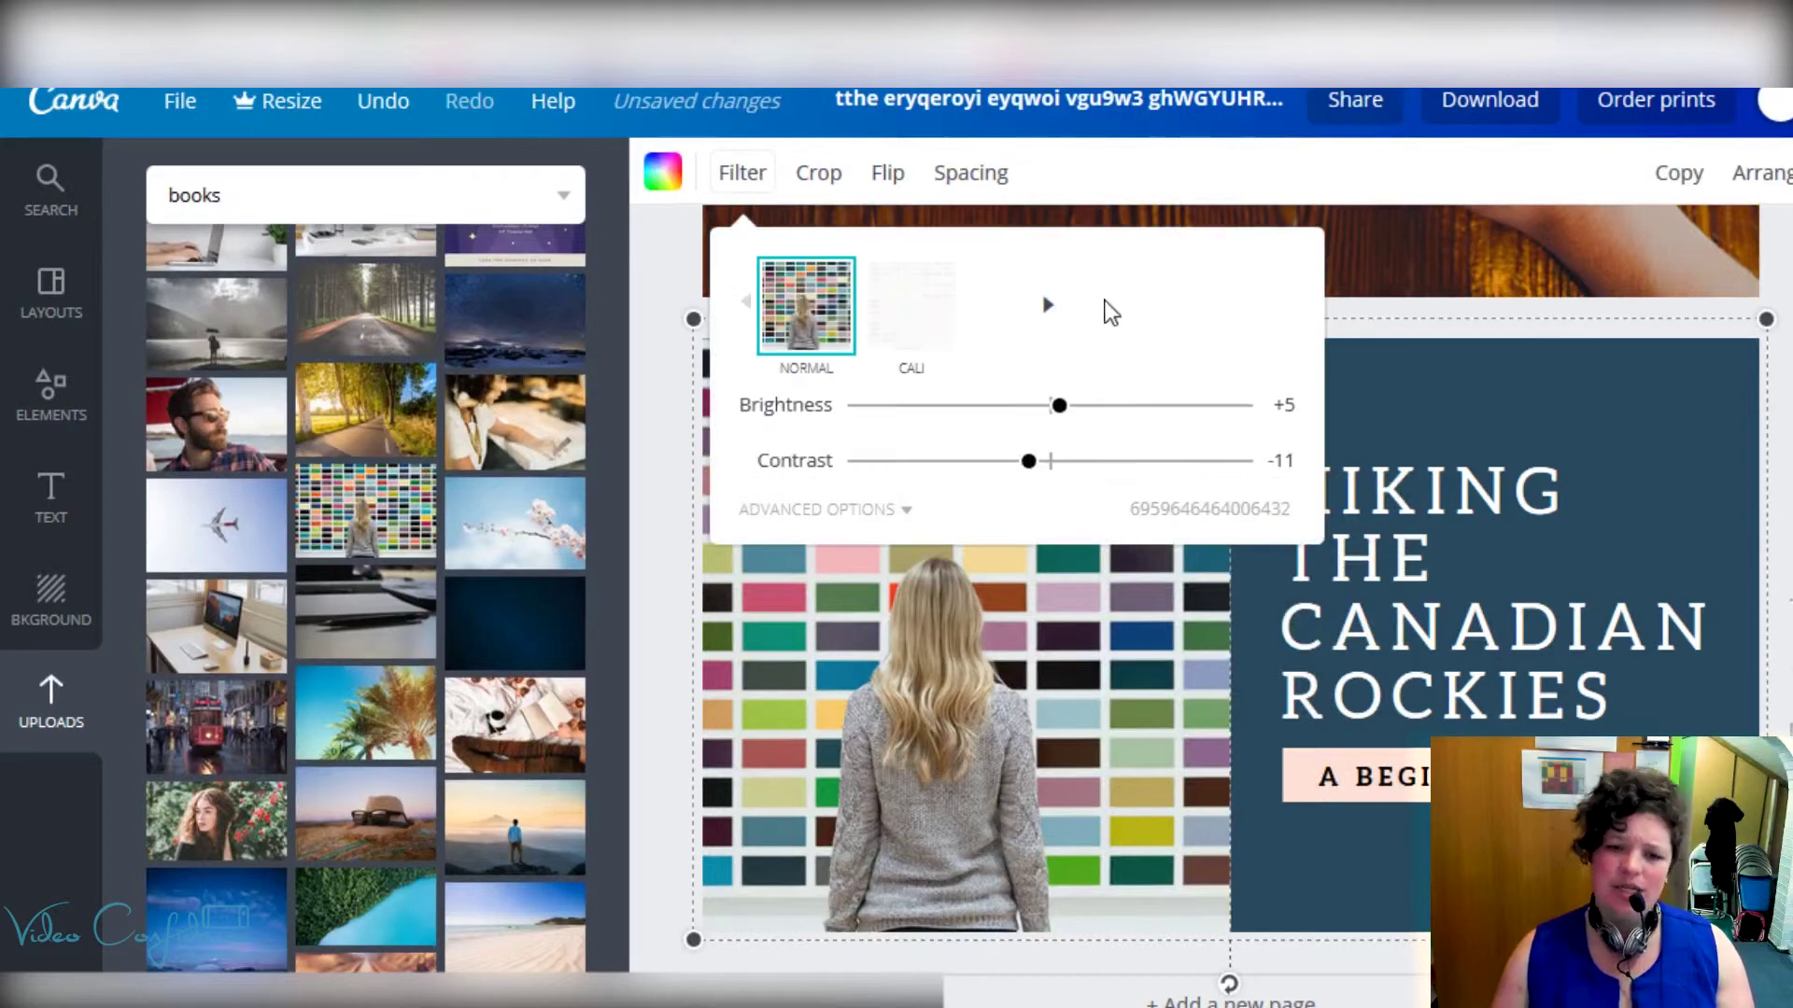
left_click(1008, 297)
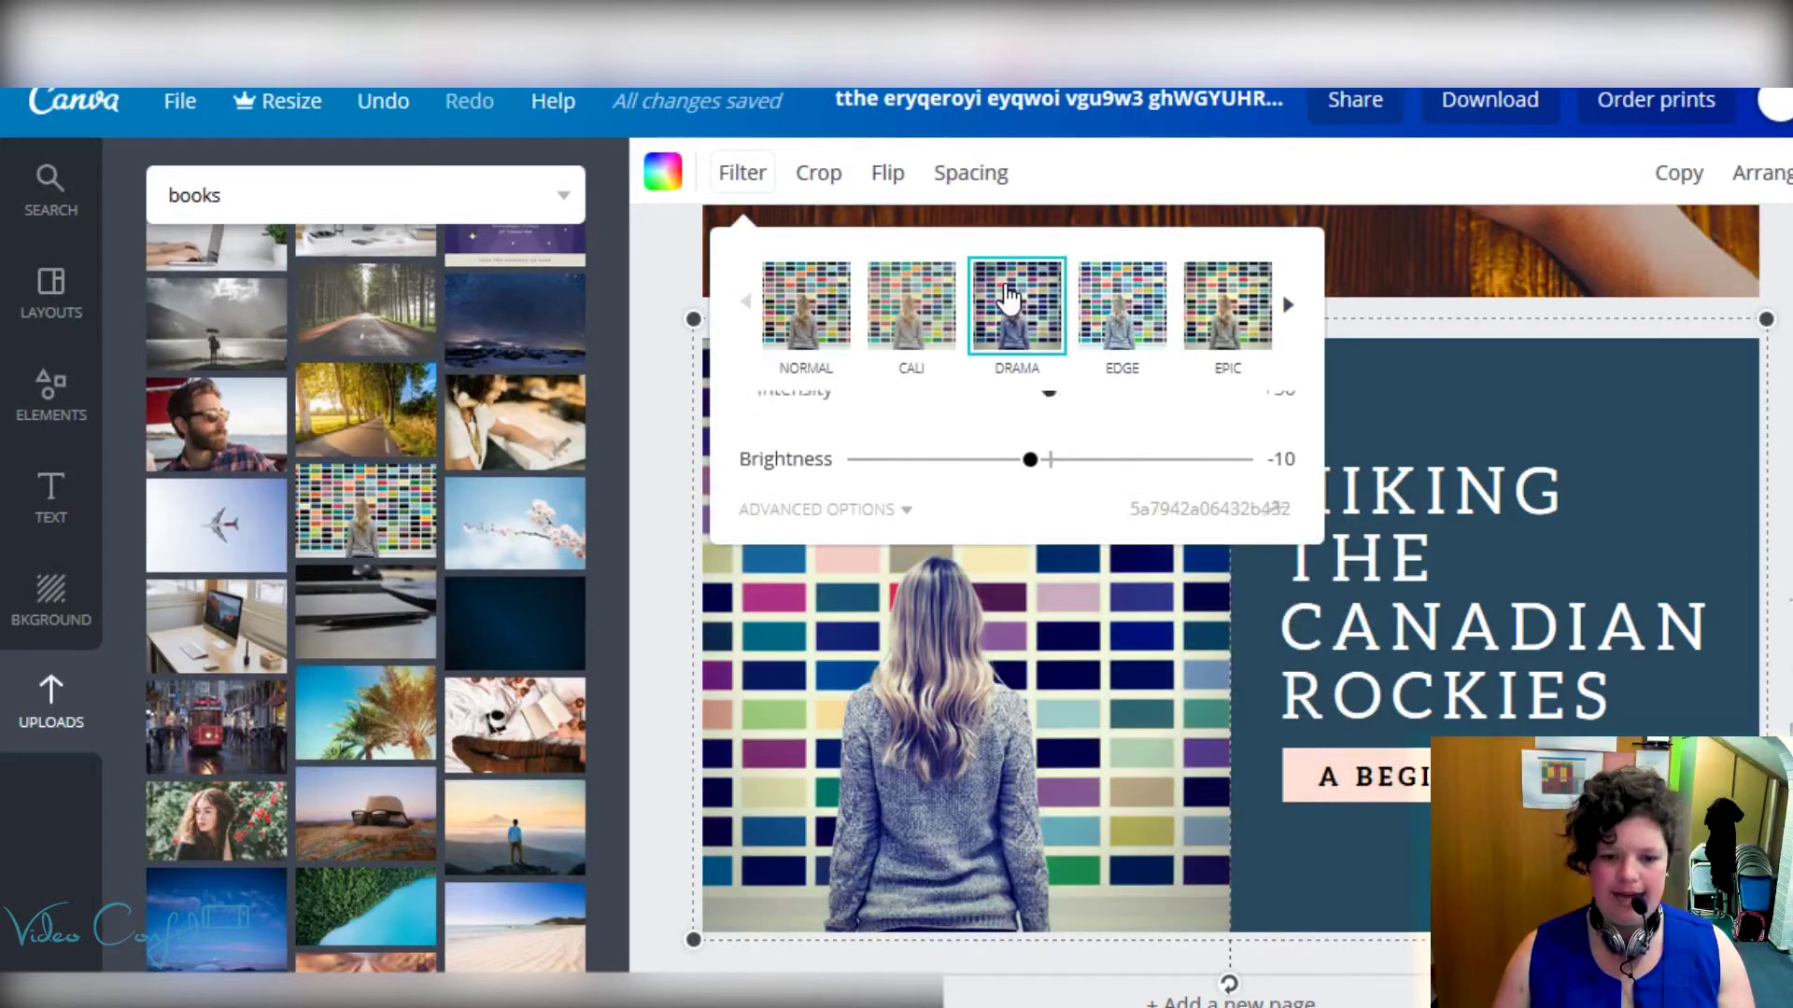
left_click(671, 549)
key("Escape")
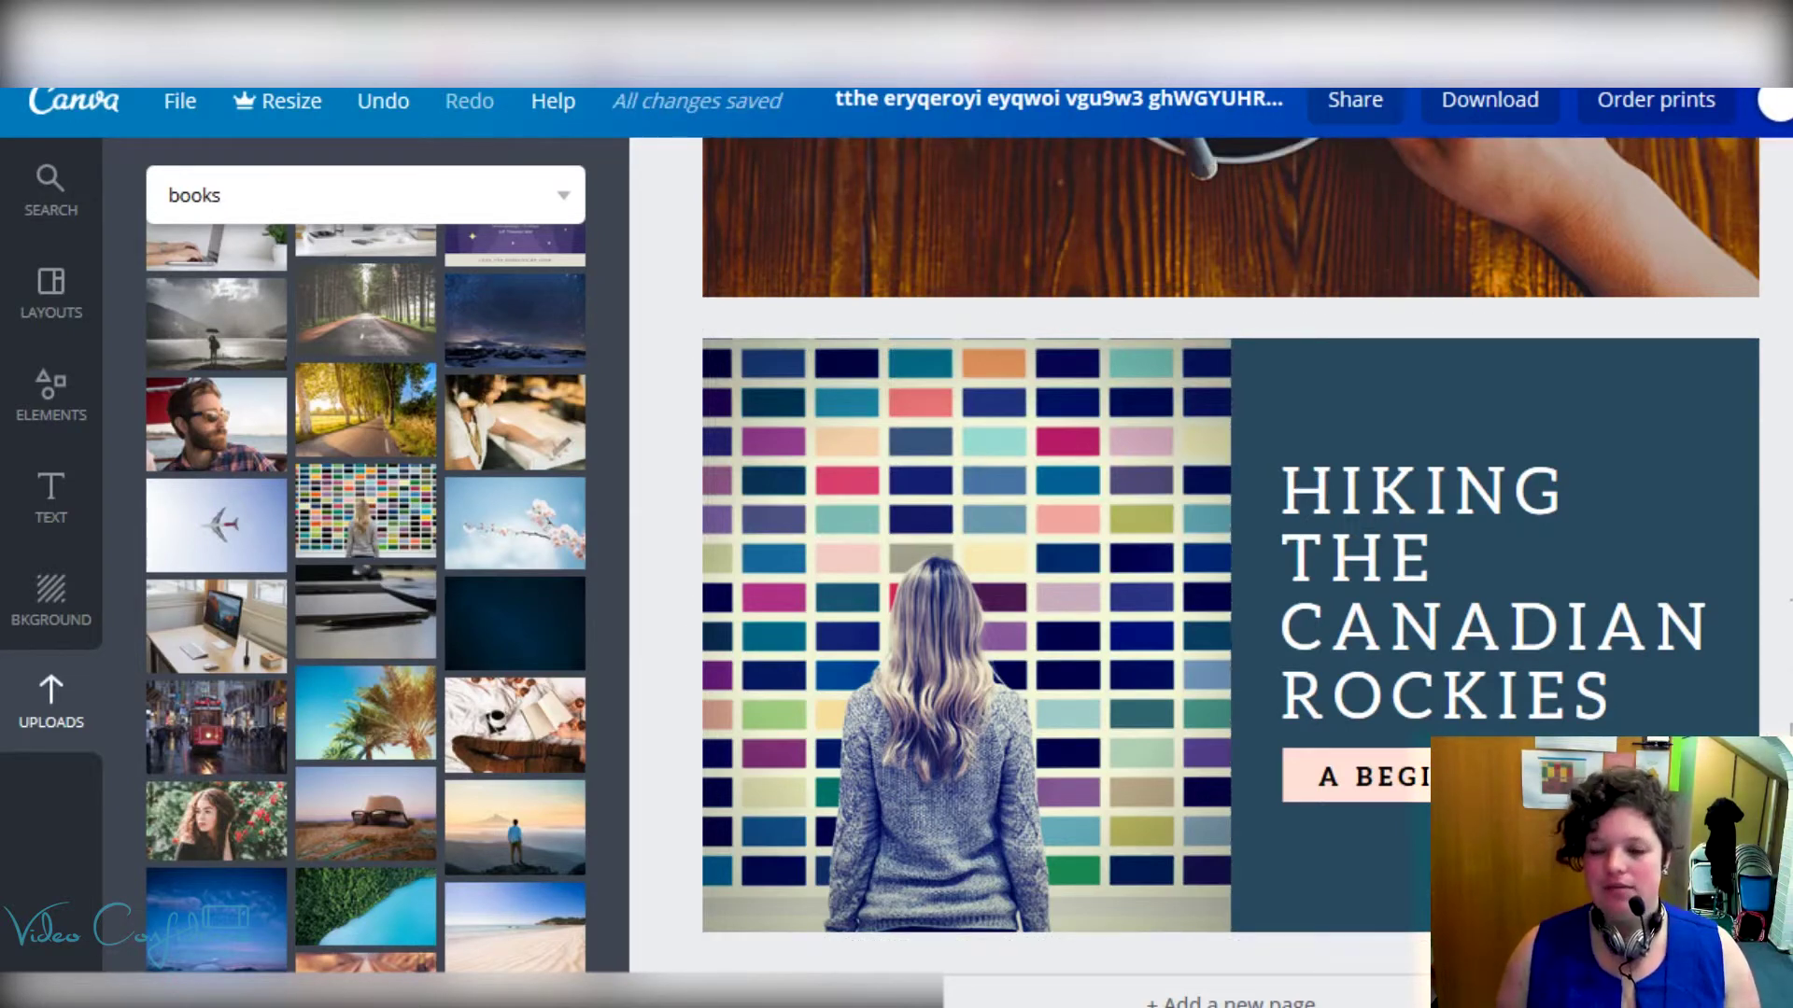
Step: Try the orange #ffbd4a color on the hiking page's photo grid, and undo the change
left_click(1692, 414)
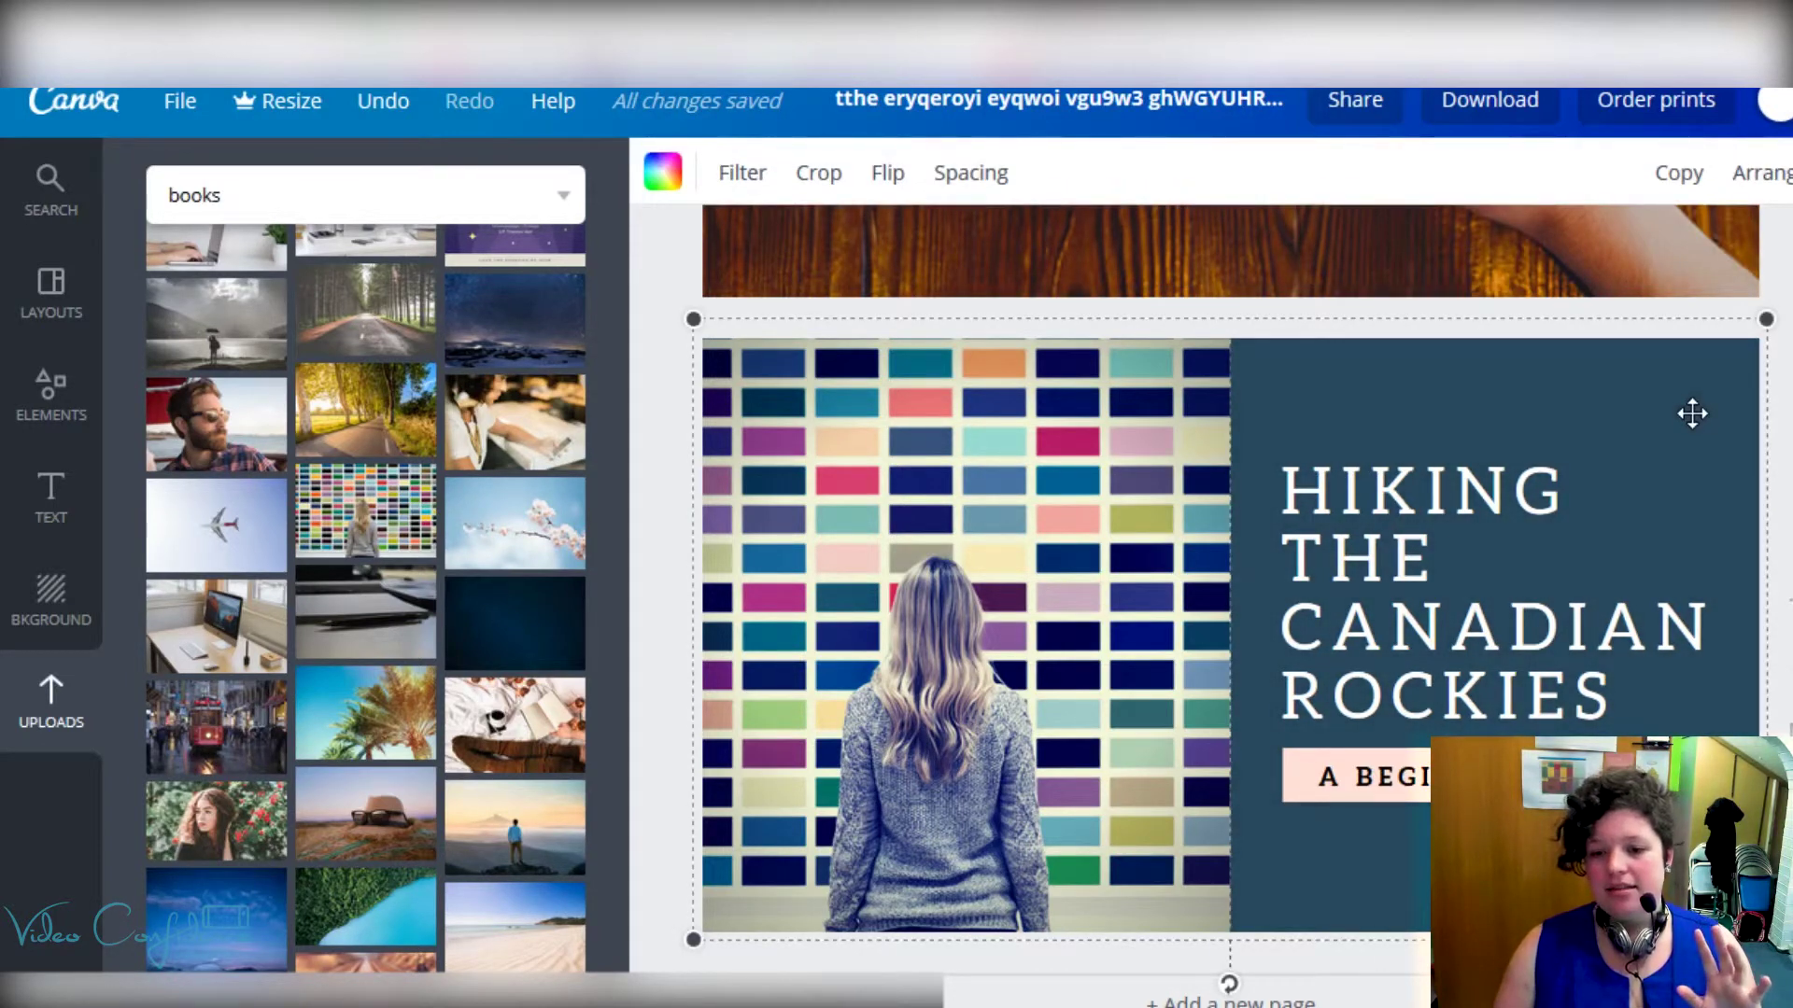
left_click(663, 172)
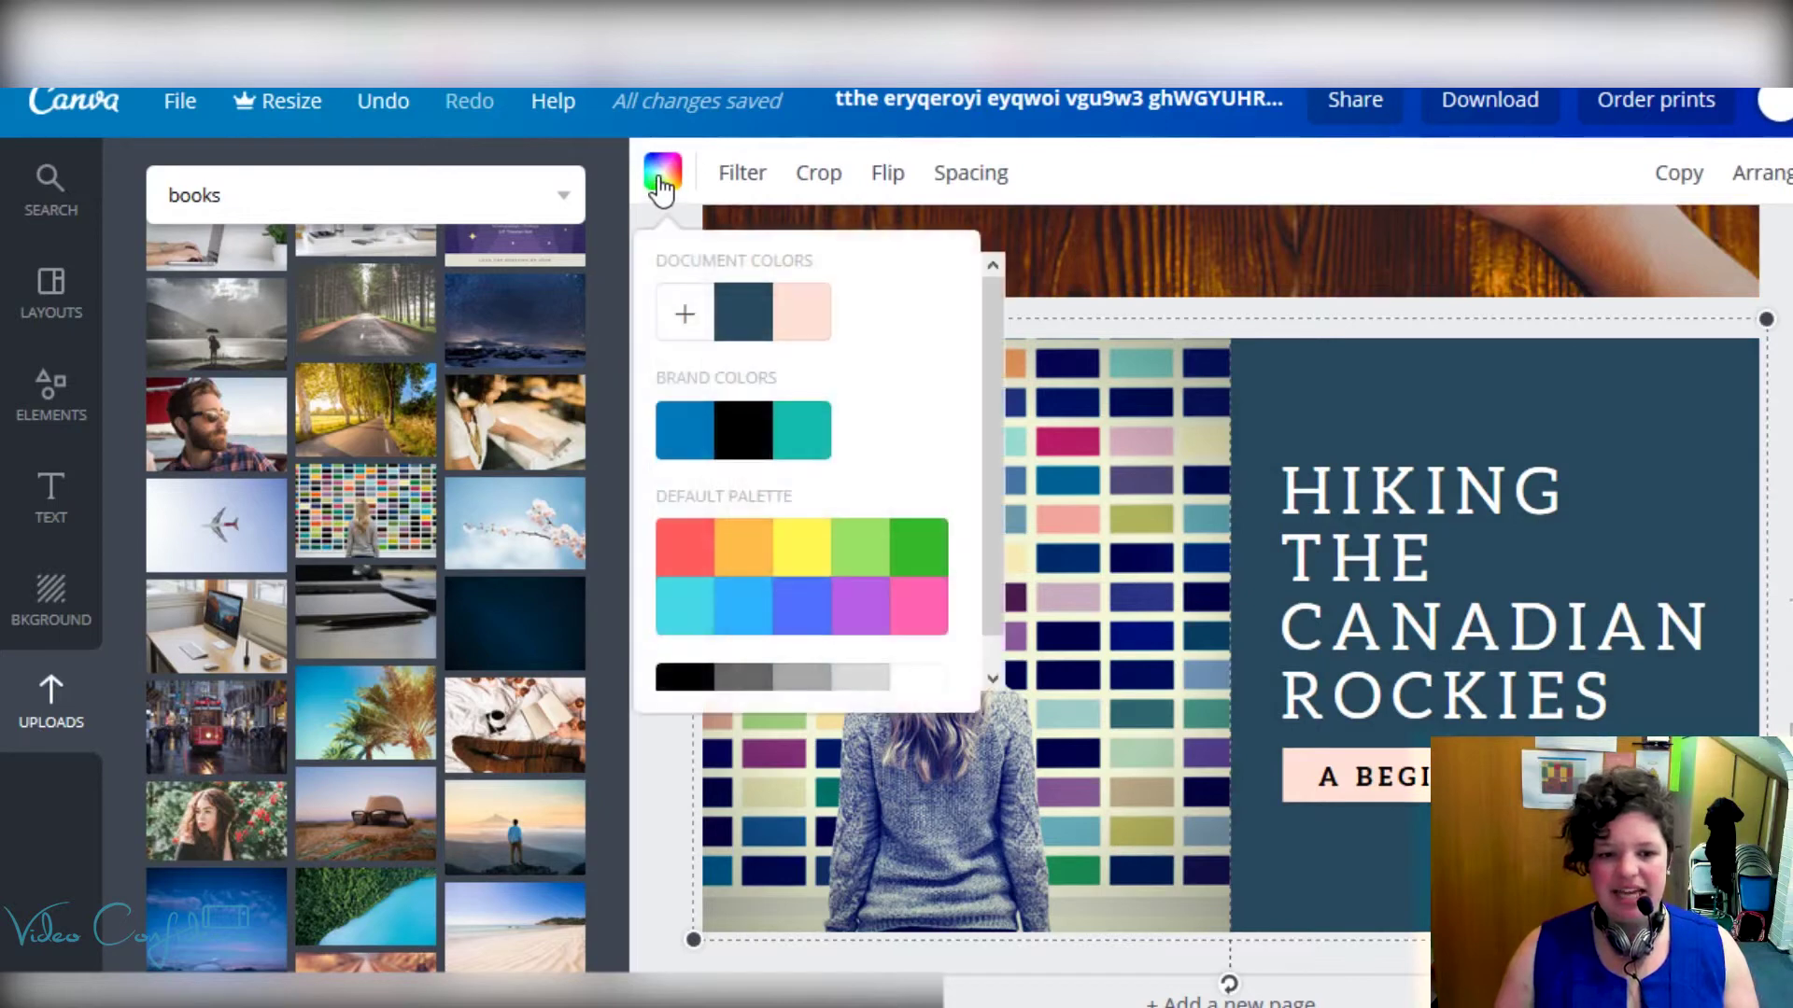
left_click(735, 553)
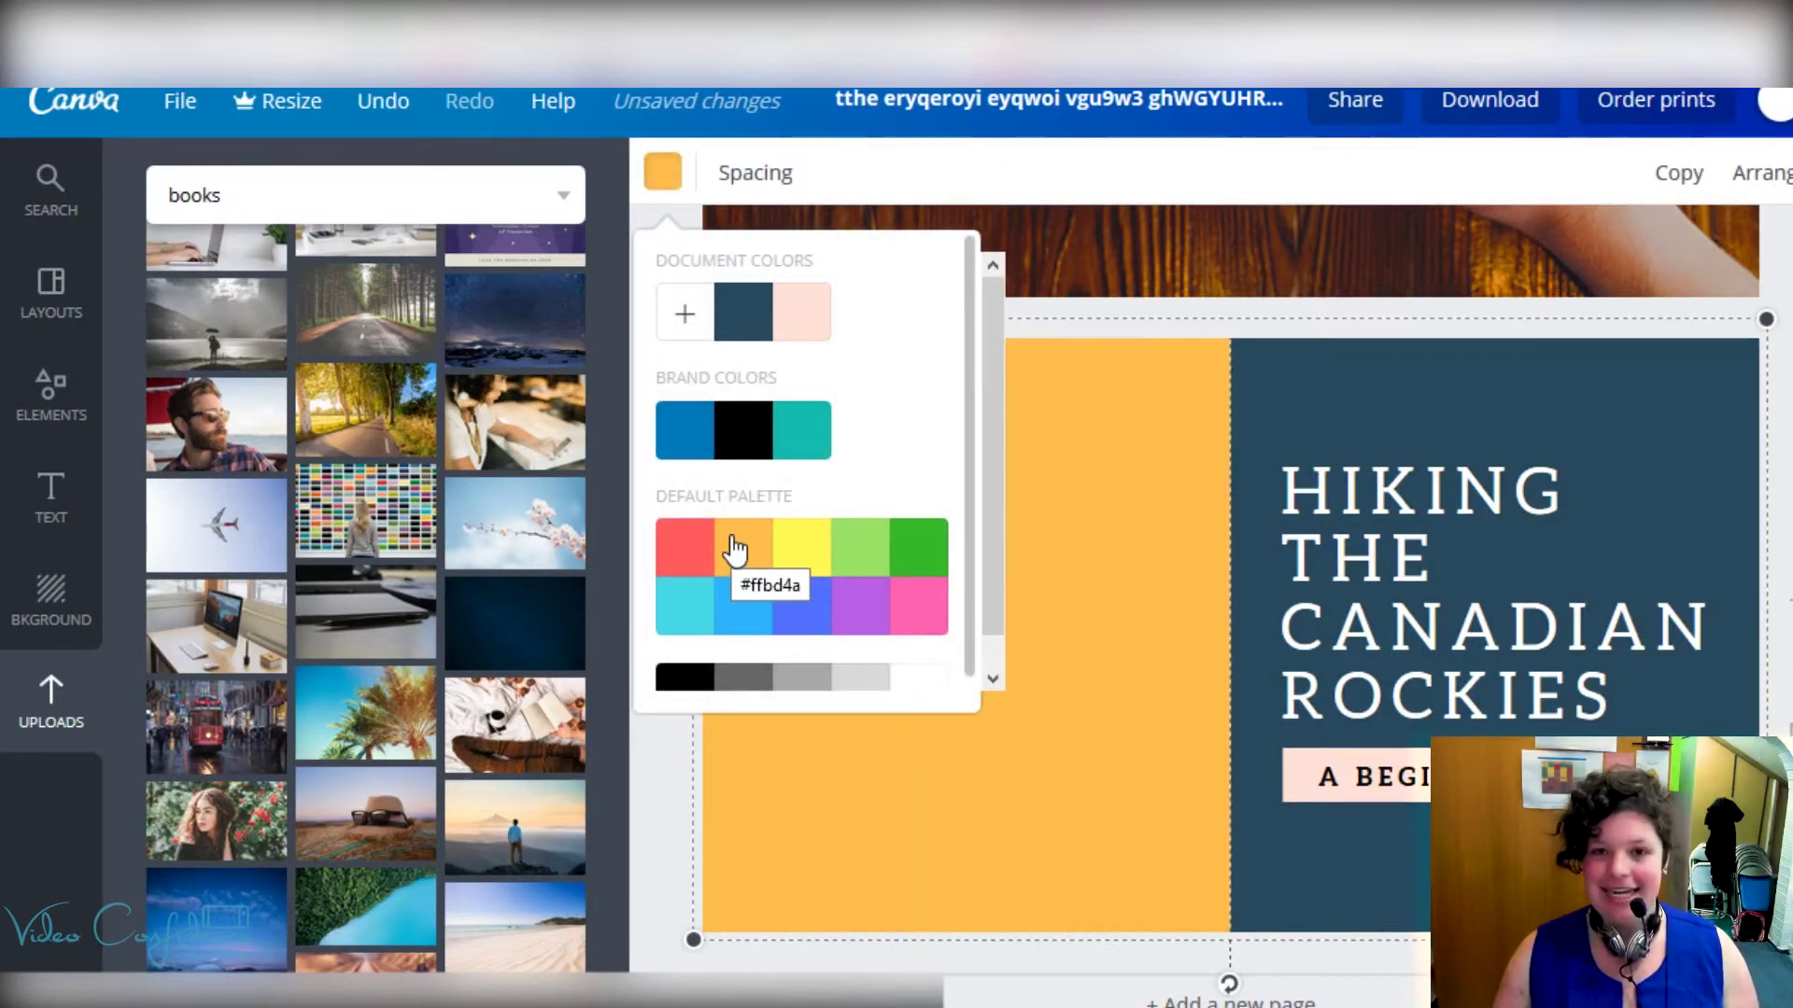
left_click(391, 109)
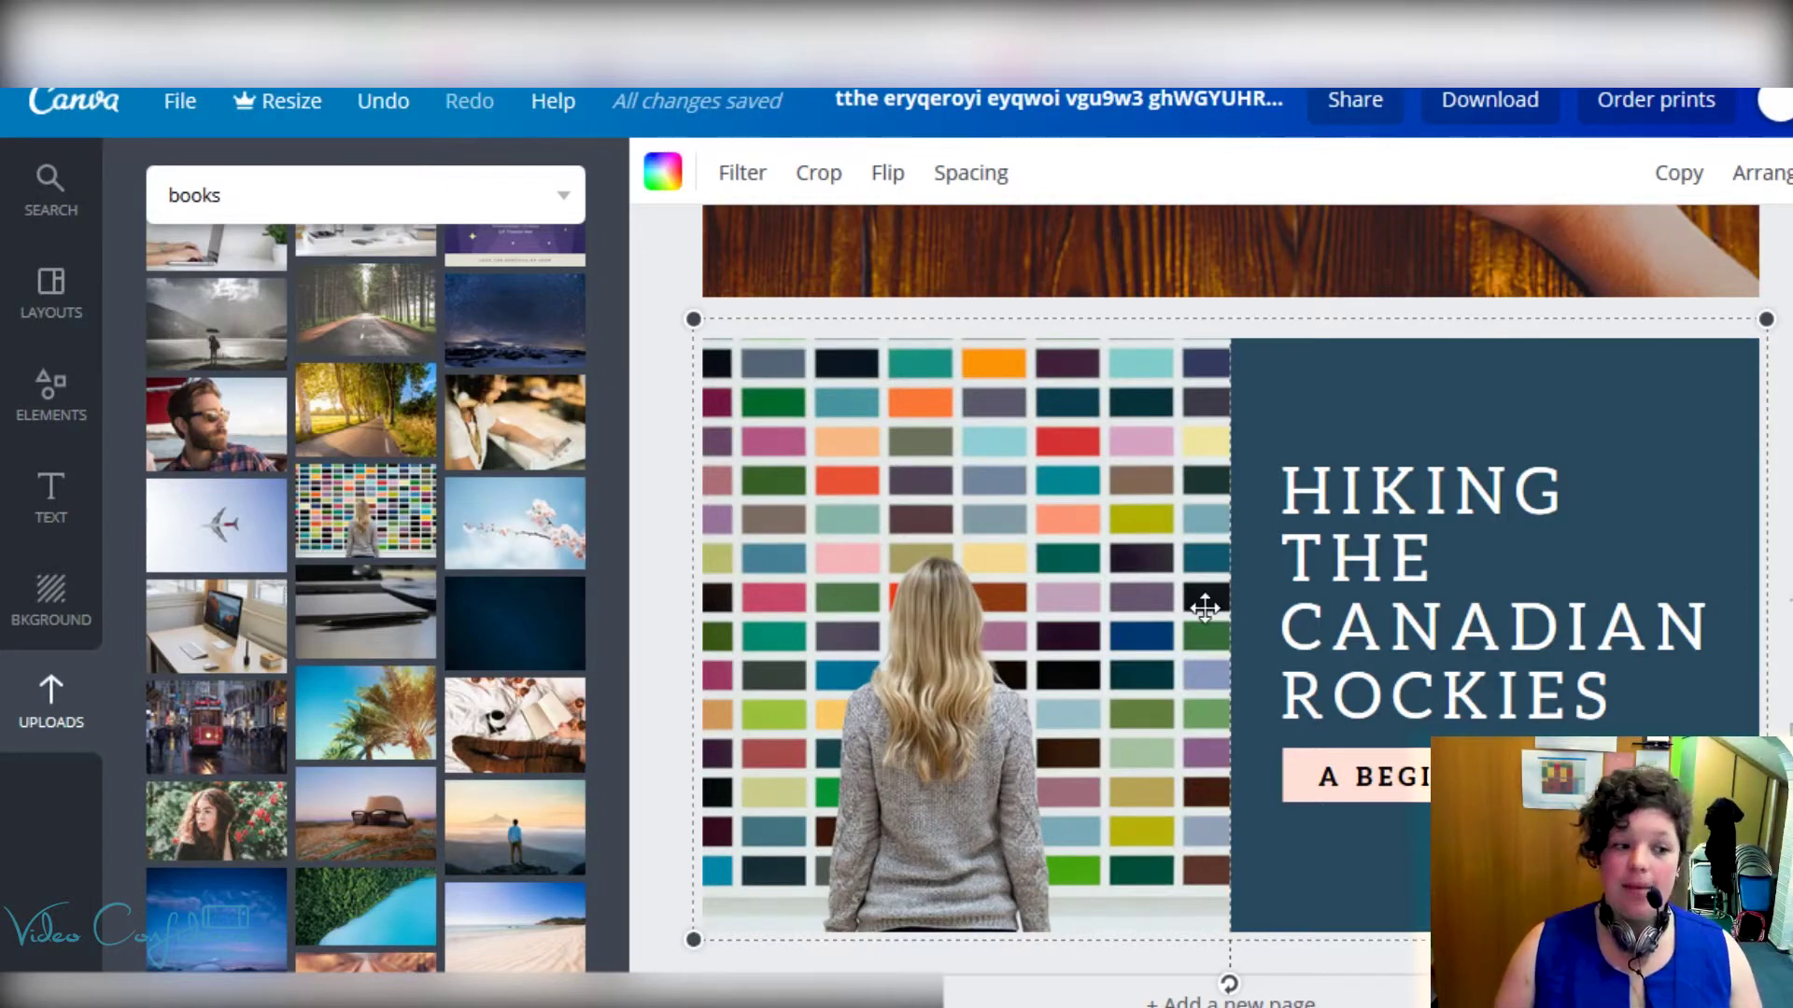
Step: Try to apply the blue hexagon pattern background to the hiking page, including its dark blue half
left_click(62, 611)
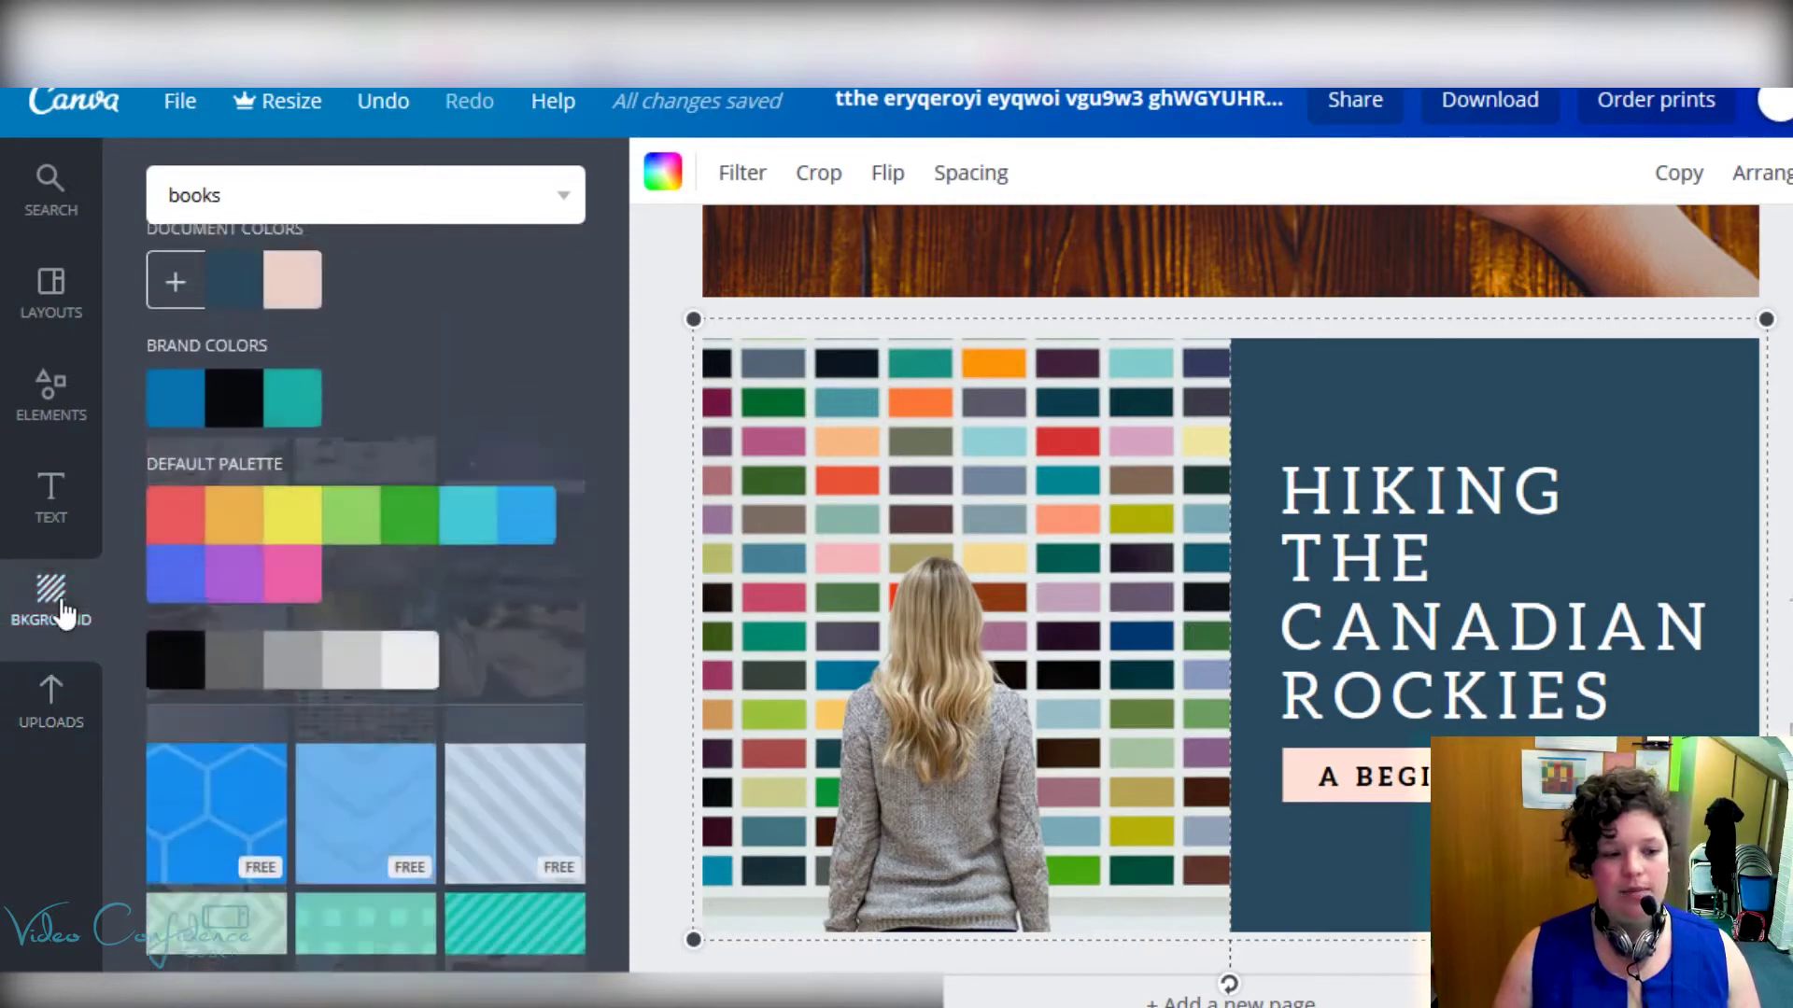
left_click(235, 856)
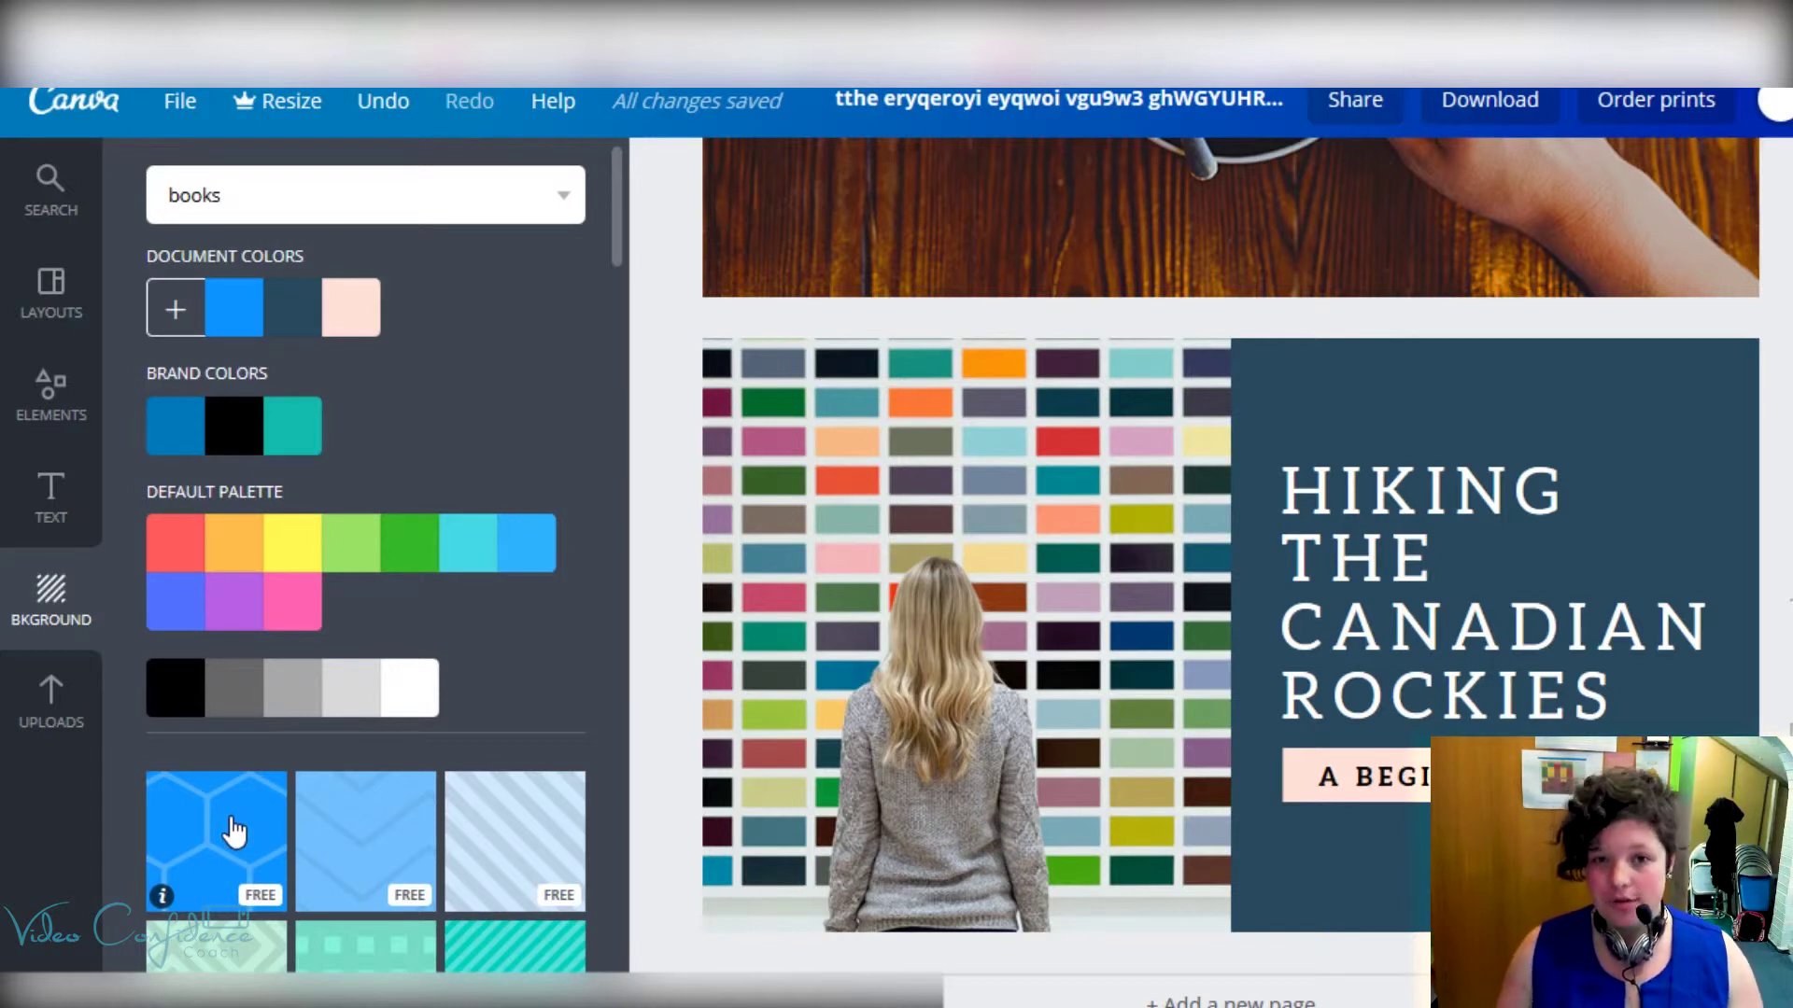
left_click_drag(233, 831, 1669, 414)
Step: Place the uploaded palm tree photo behind the hiking heading, and undo the placement
left_click(52, 701)
scroll(264, 705, "down", 5)
scroll(264, 705, "down", 1)
left_click_drag(365, 364, 1651, 482)
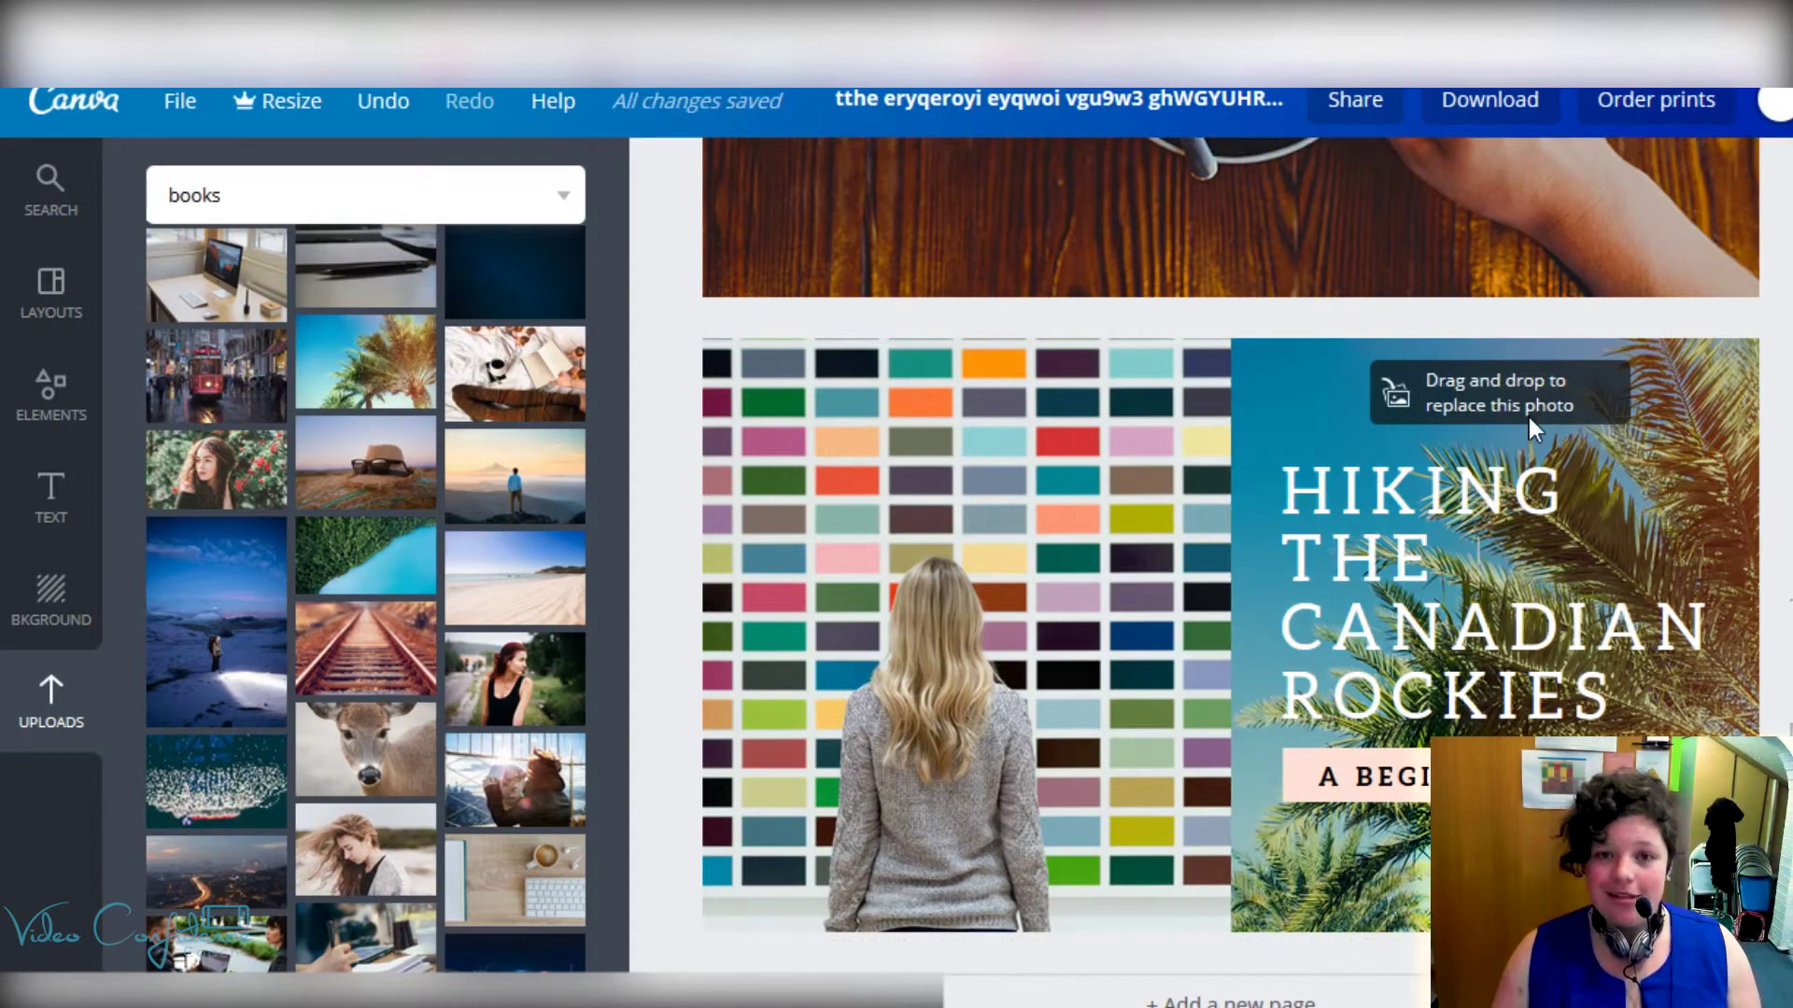
key("ctrl+z")
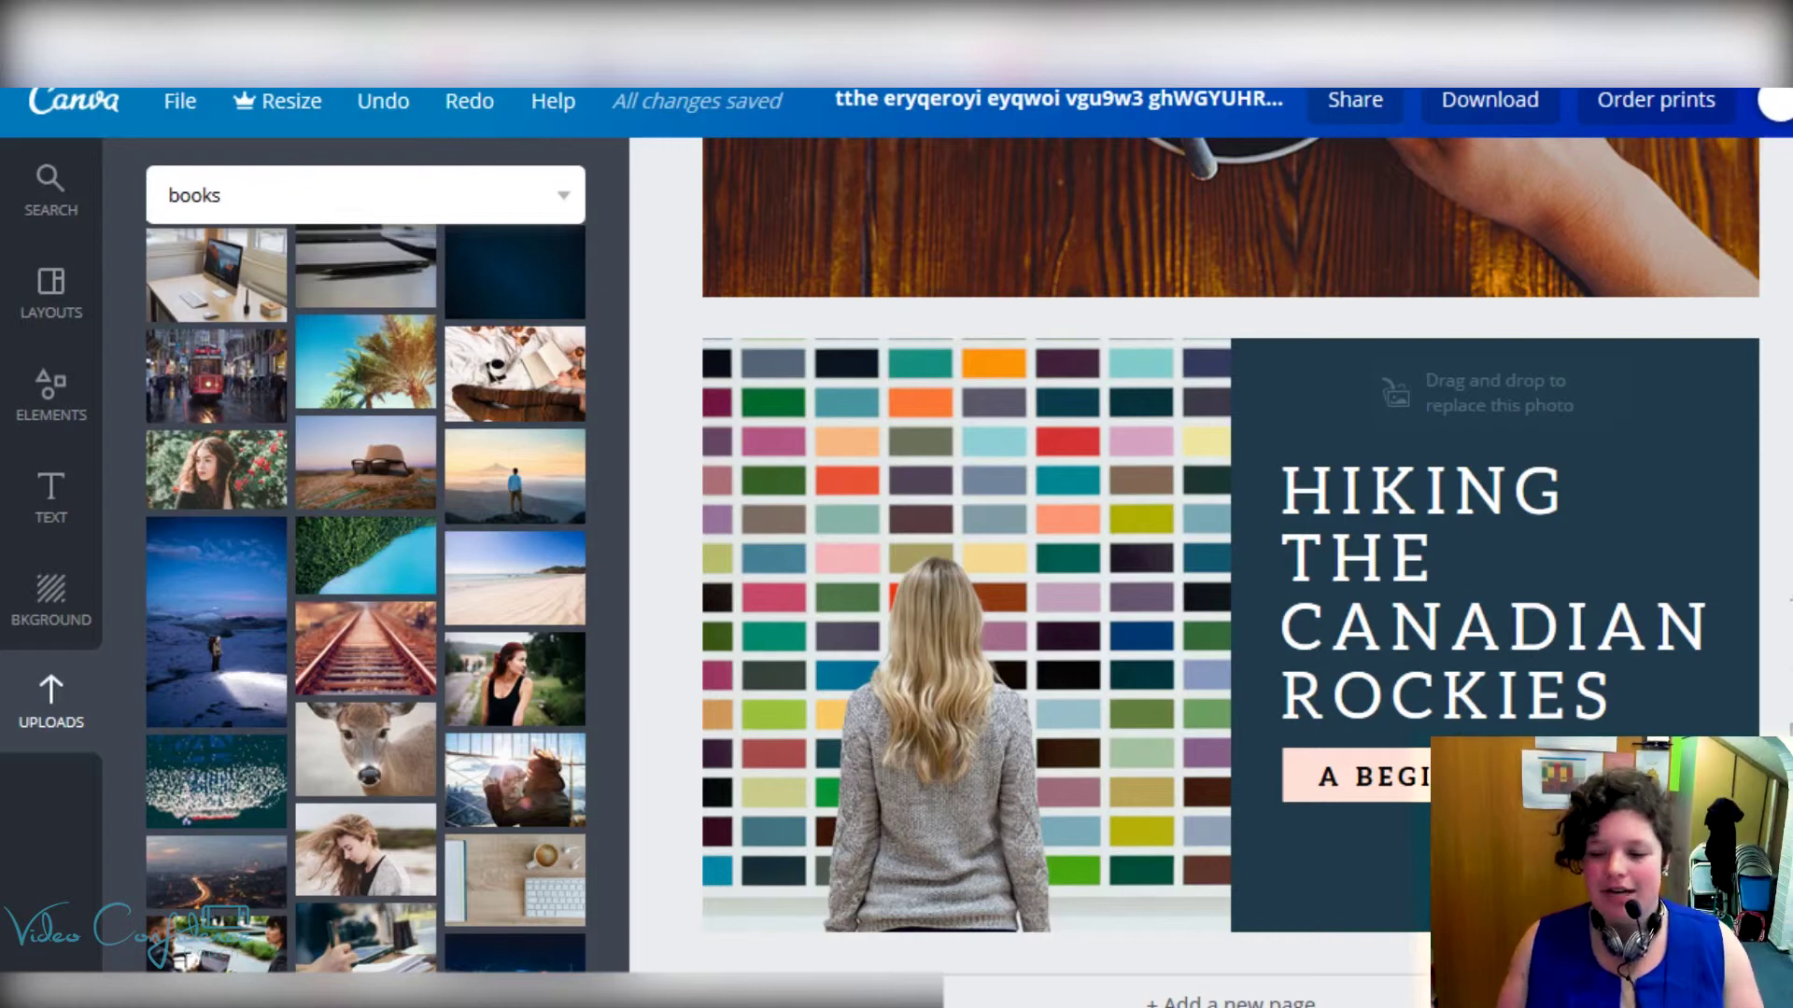
Step: Examine the font, size, color and alignment options for the "HIKING THE CANADIAN ROCKIES" heading
left_click(1503, 676)
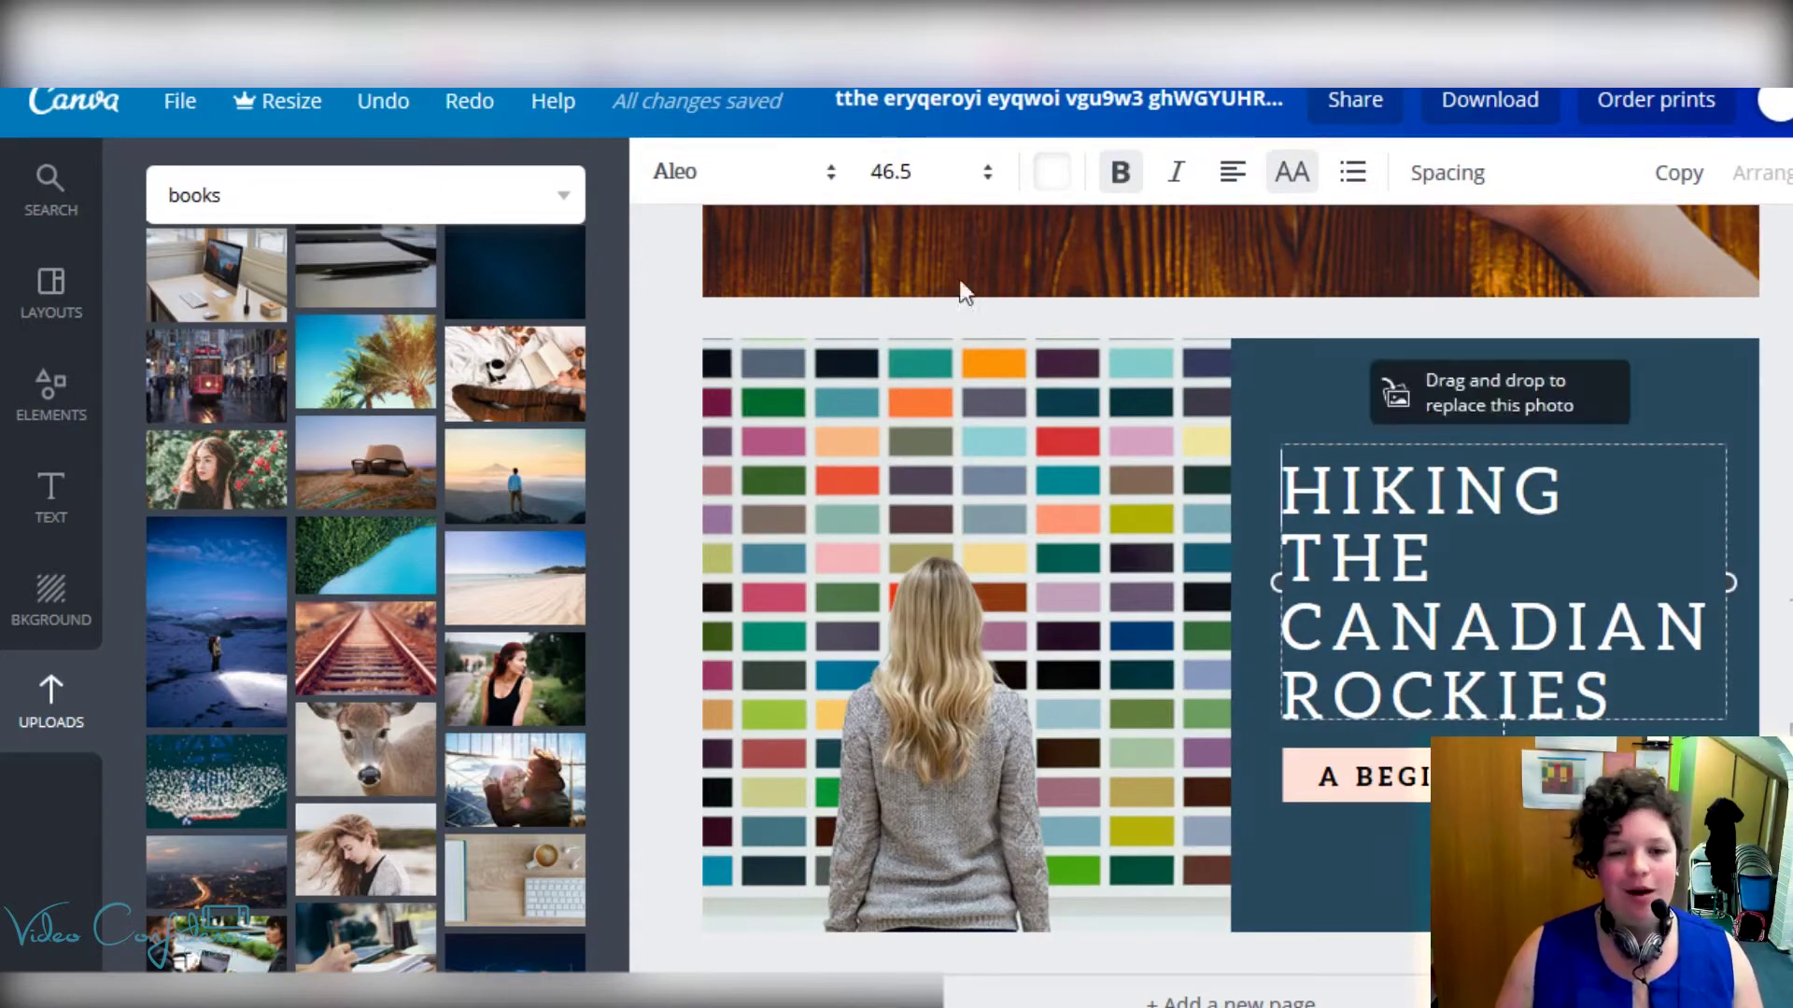
left_click(811, 177)
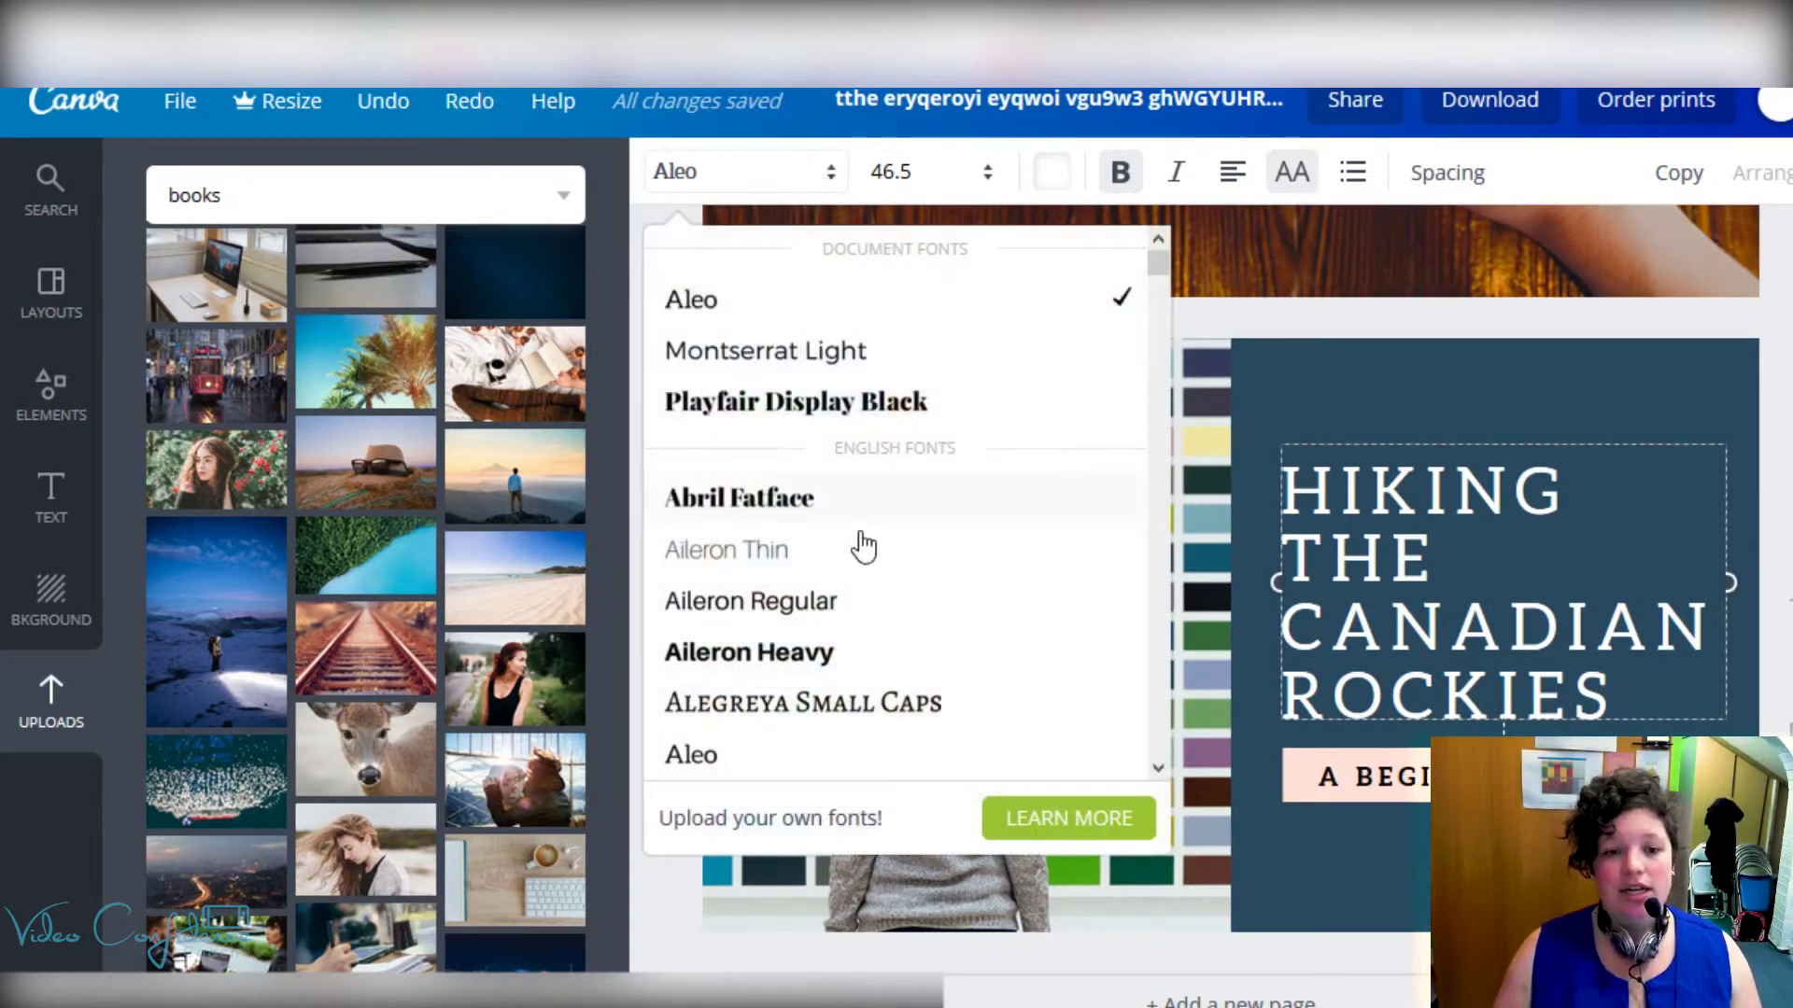
left_click(957, 173)
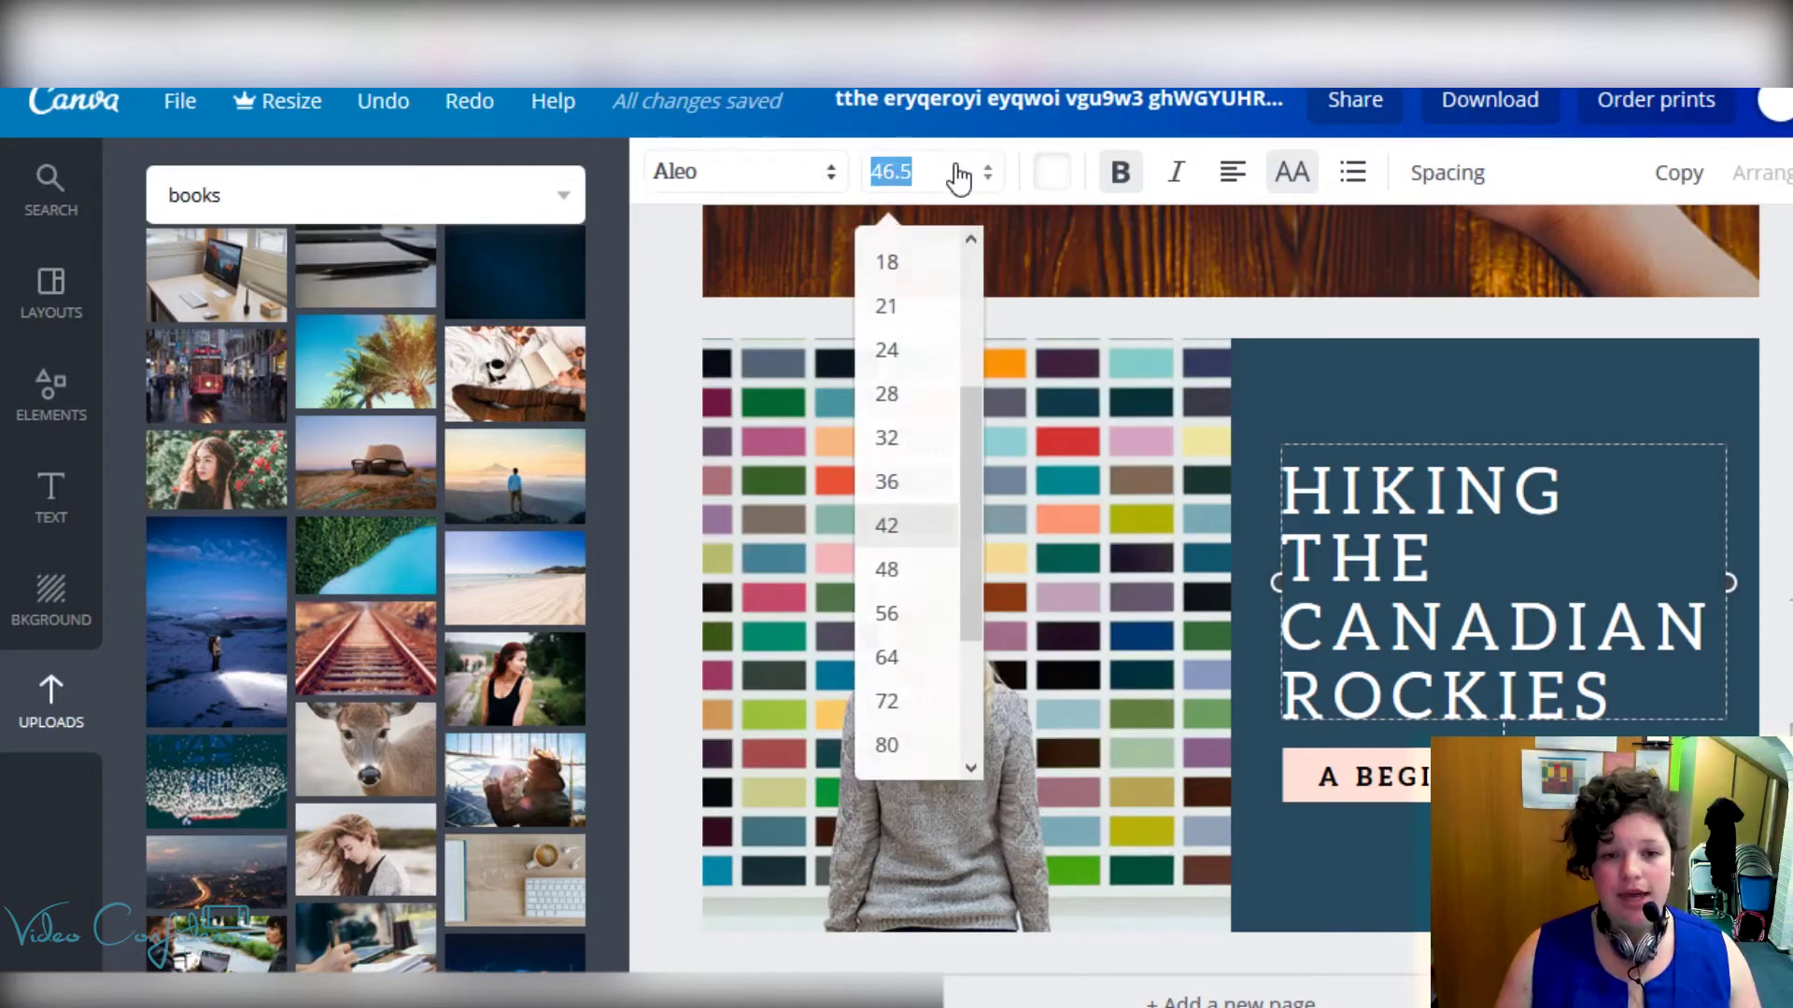
left_click(1031, 175)
left_click(1033, 176)
left_click(1045, 182)
left_click(1231, 174)
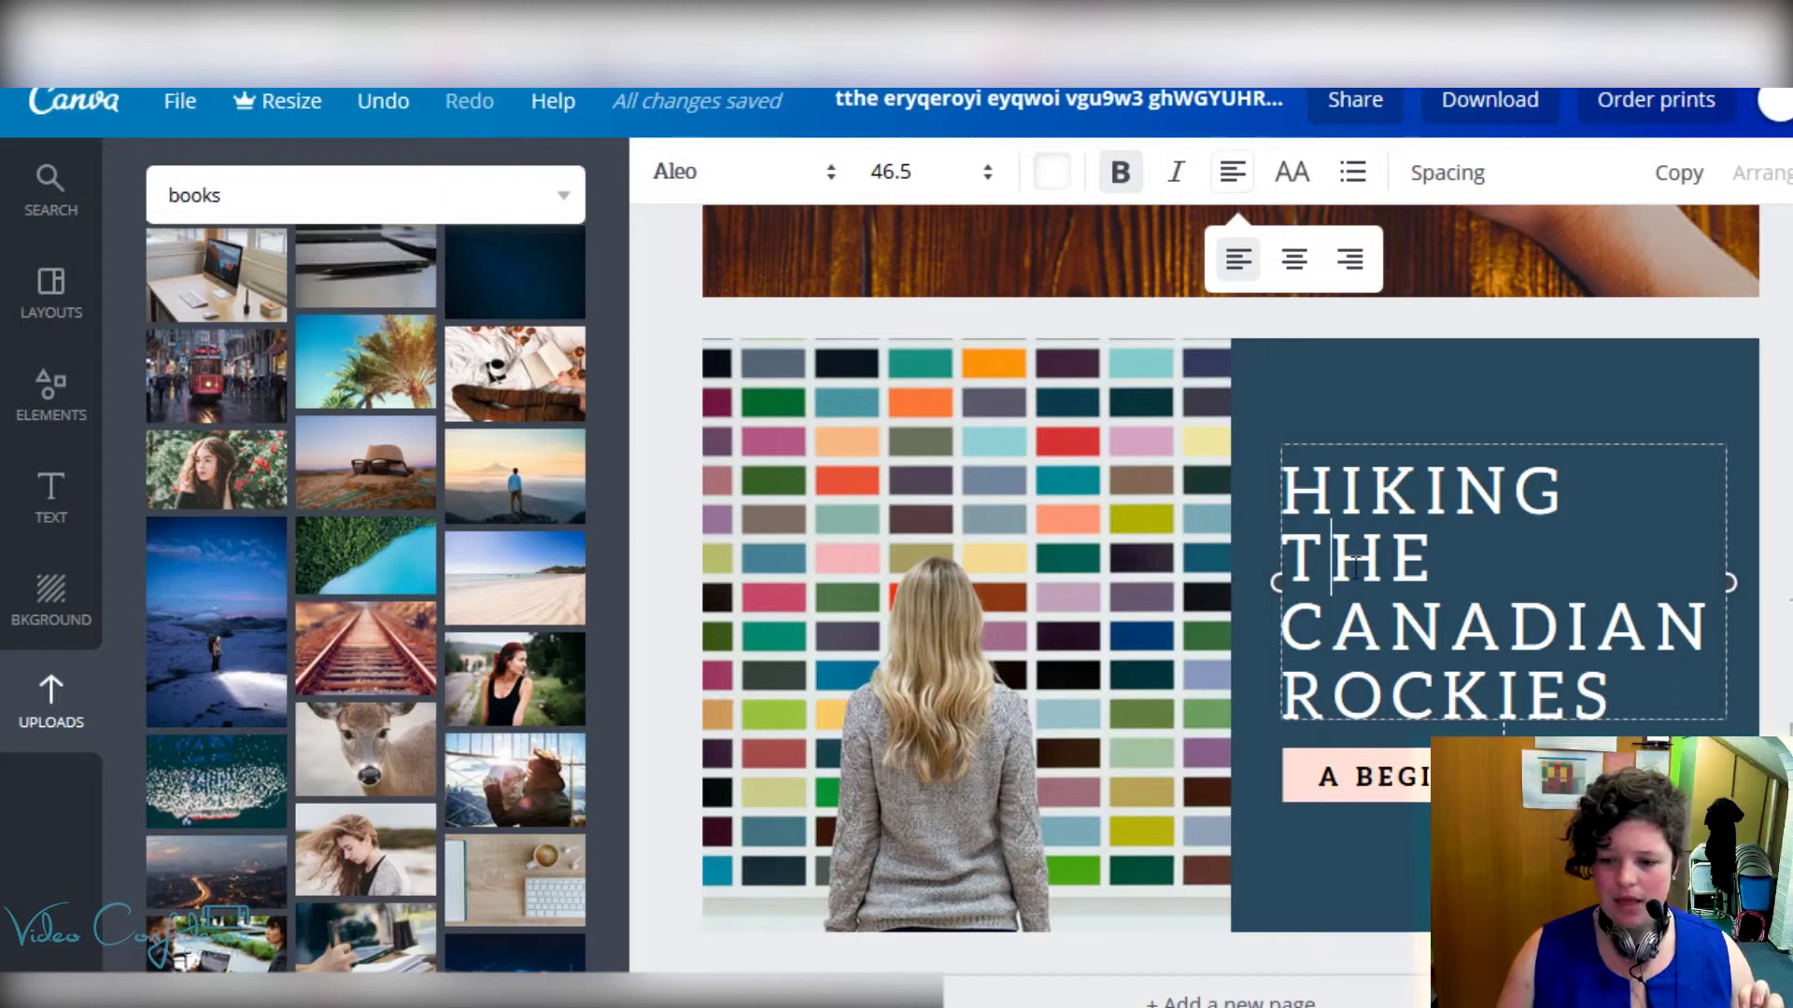
Step: Replace the hiking heading's text with "VIDEO CONFIDENCE COACH TUT", with line breaks after "VIDEO" and "COACH"
left_click_drag(1616, 696, 1200, 508)
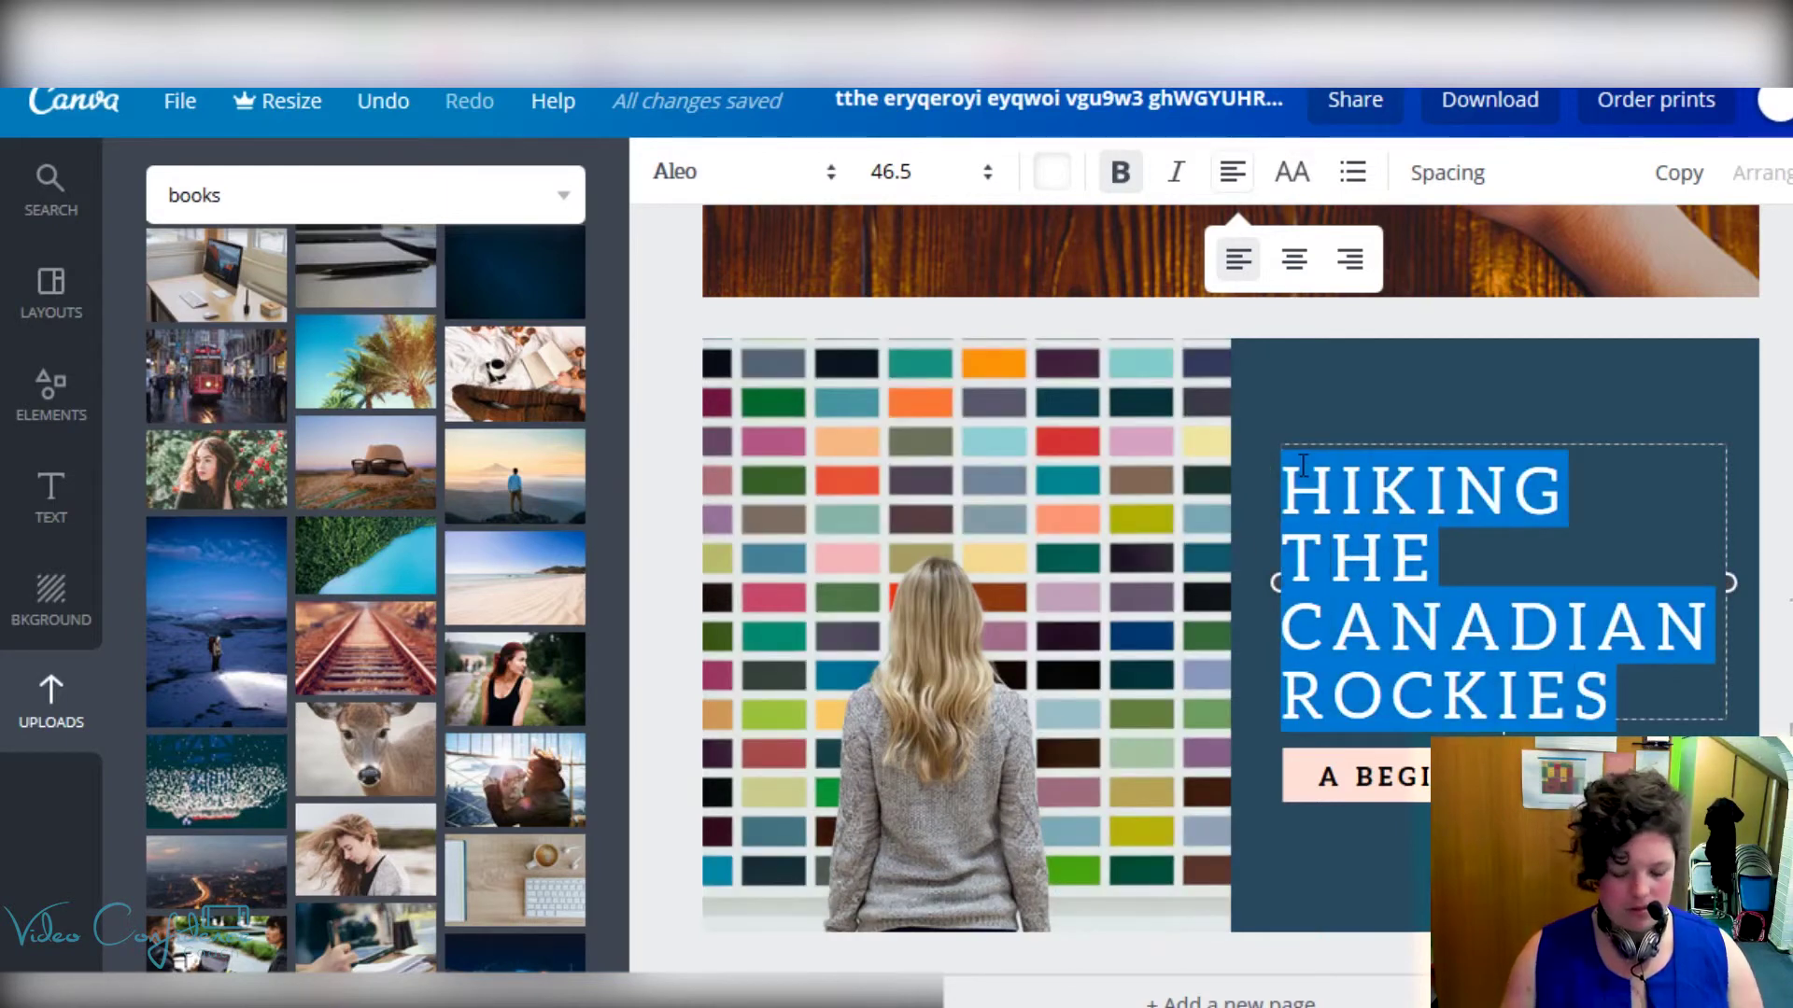
type("VIDDEO")
key("BackSpace")
key("BackSpace")
key("BackSpace")
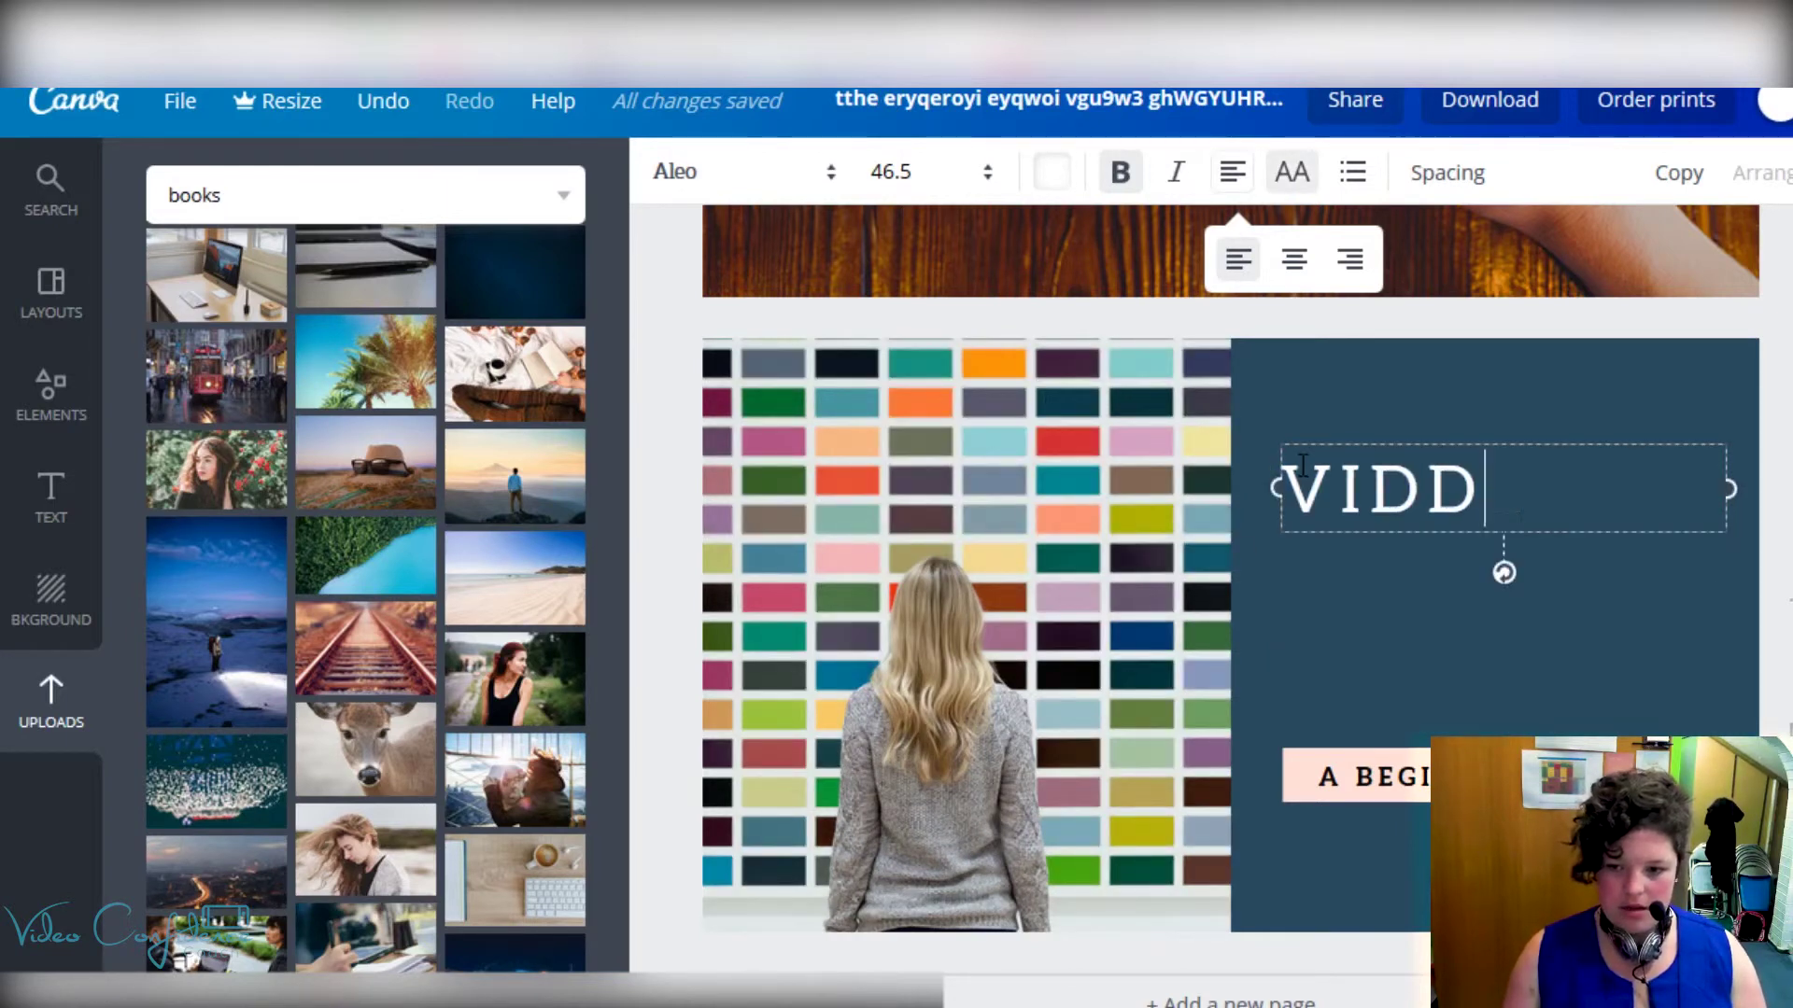
type("EO")
key("Return")
type("CONFIDENC")
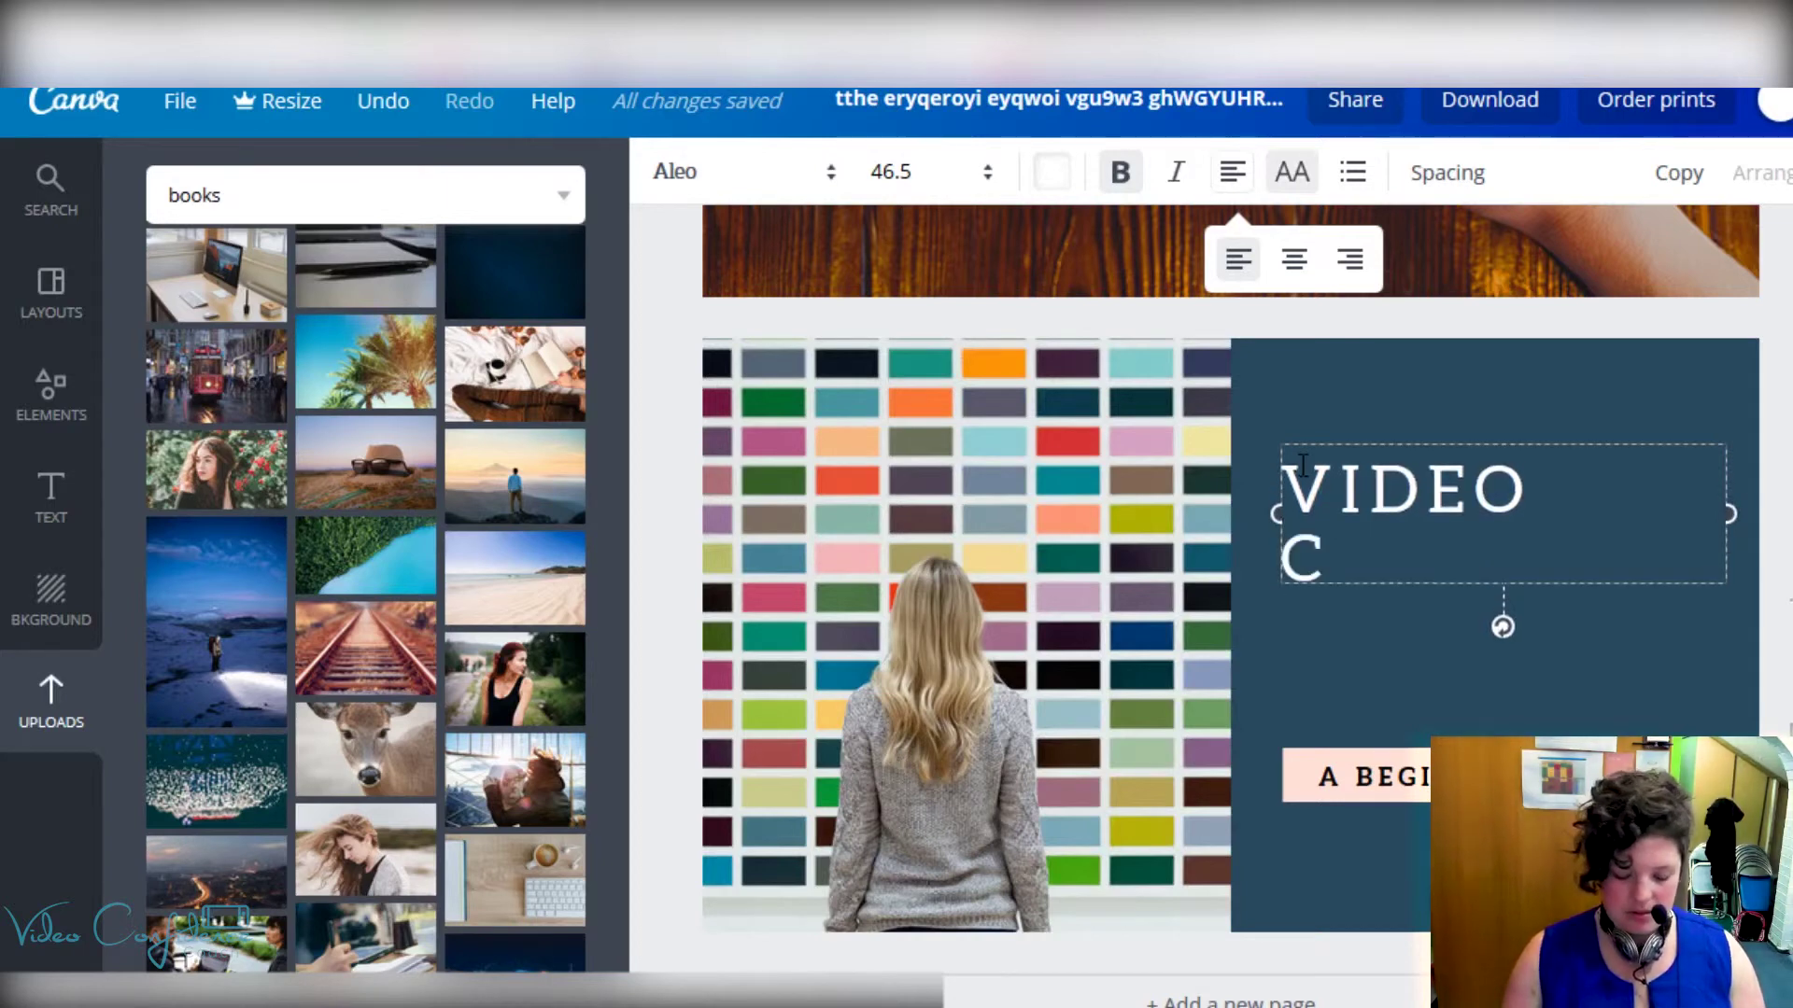
type("E")
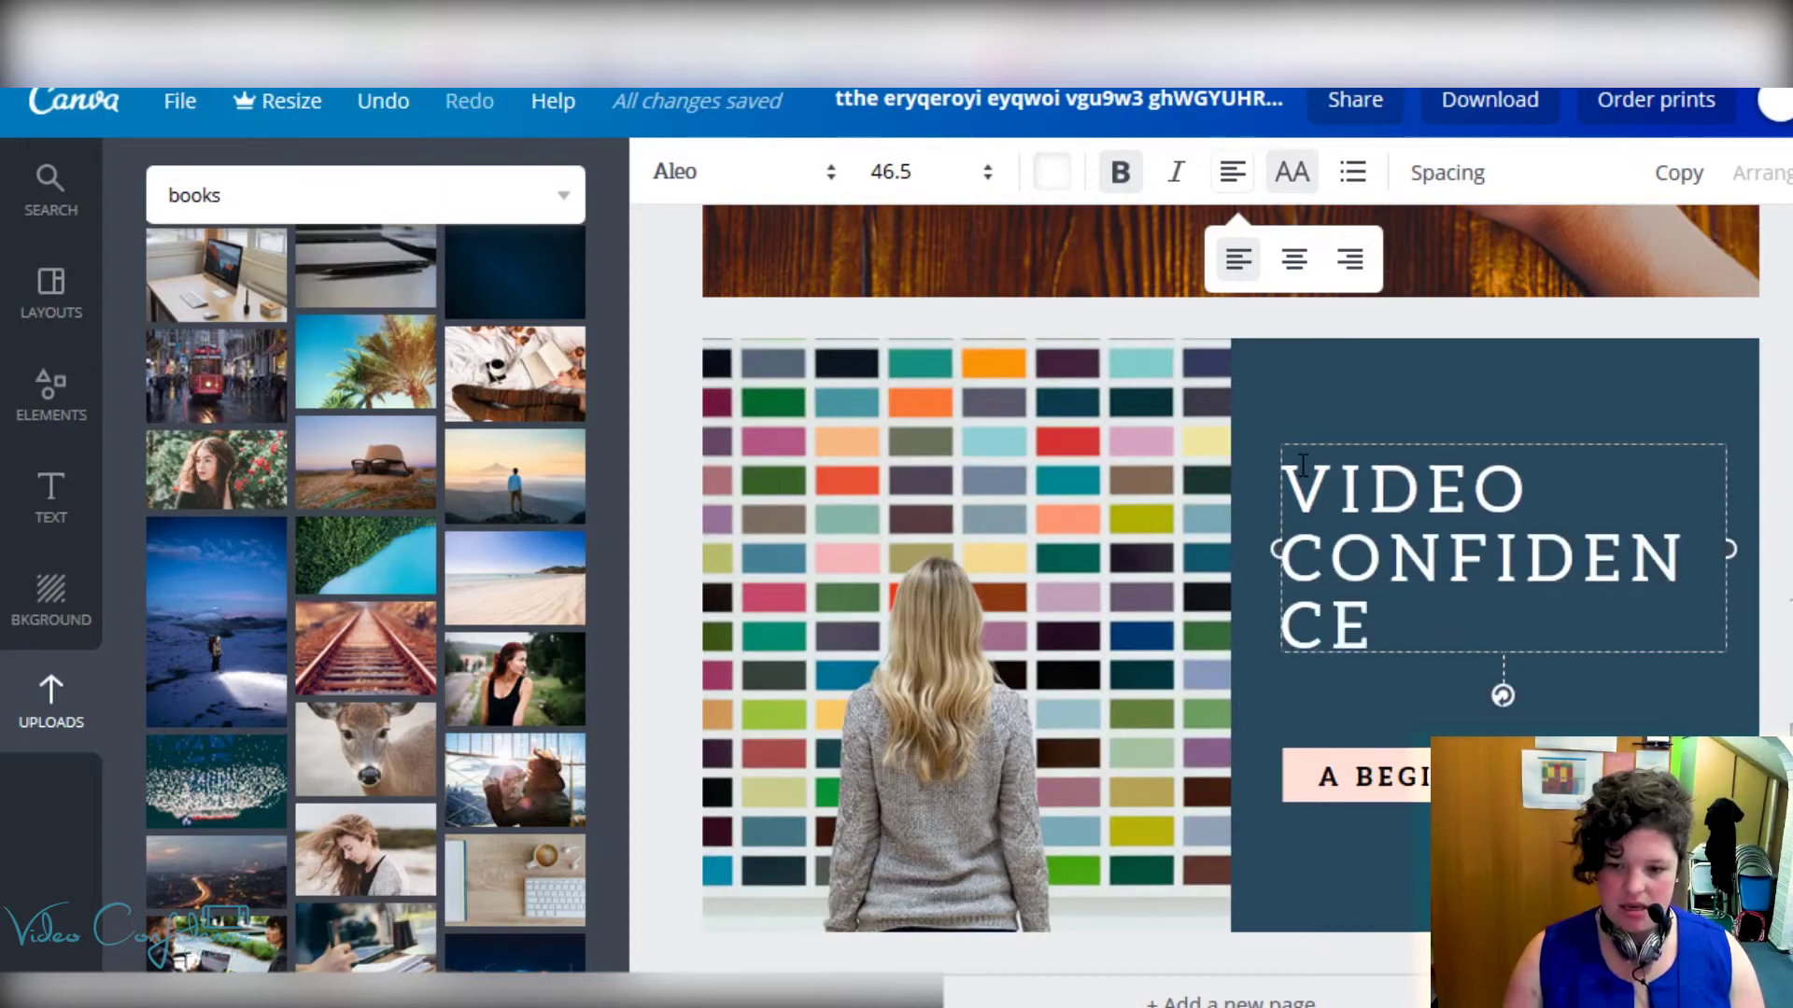
type(" COACH")
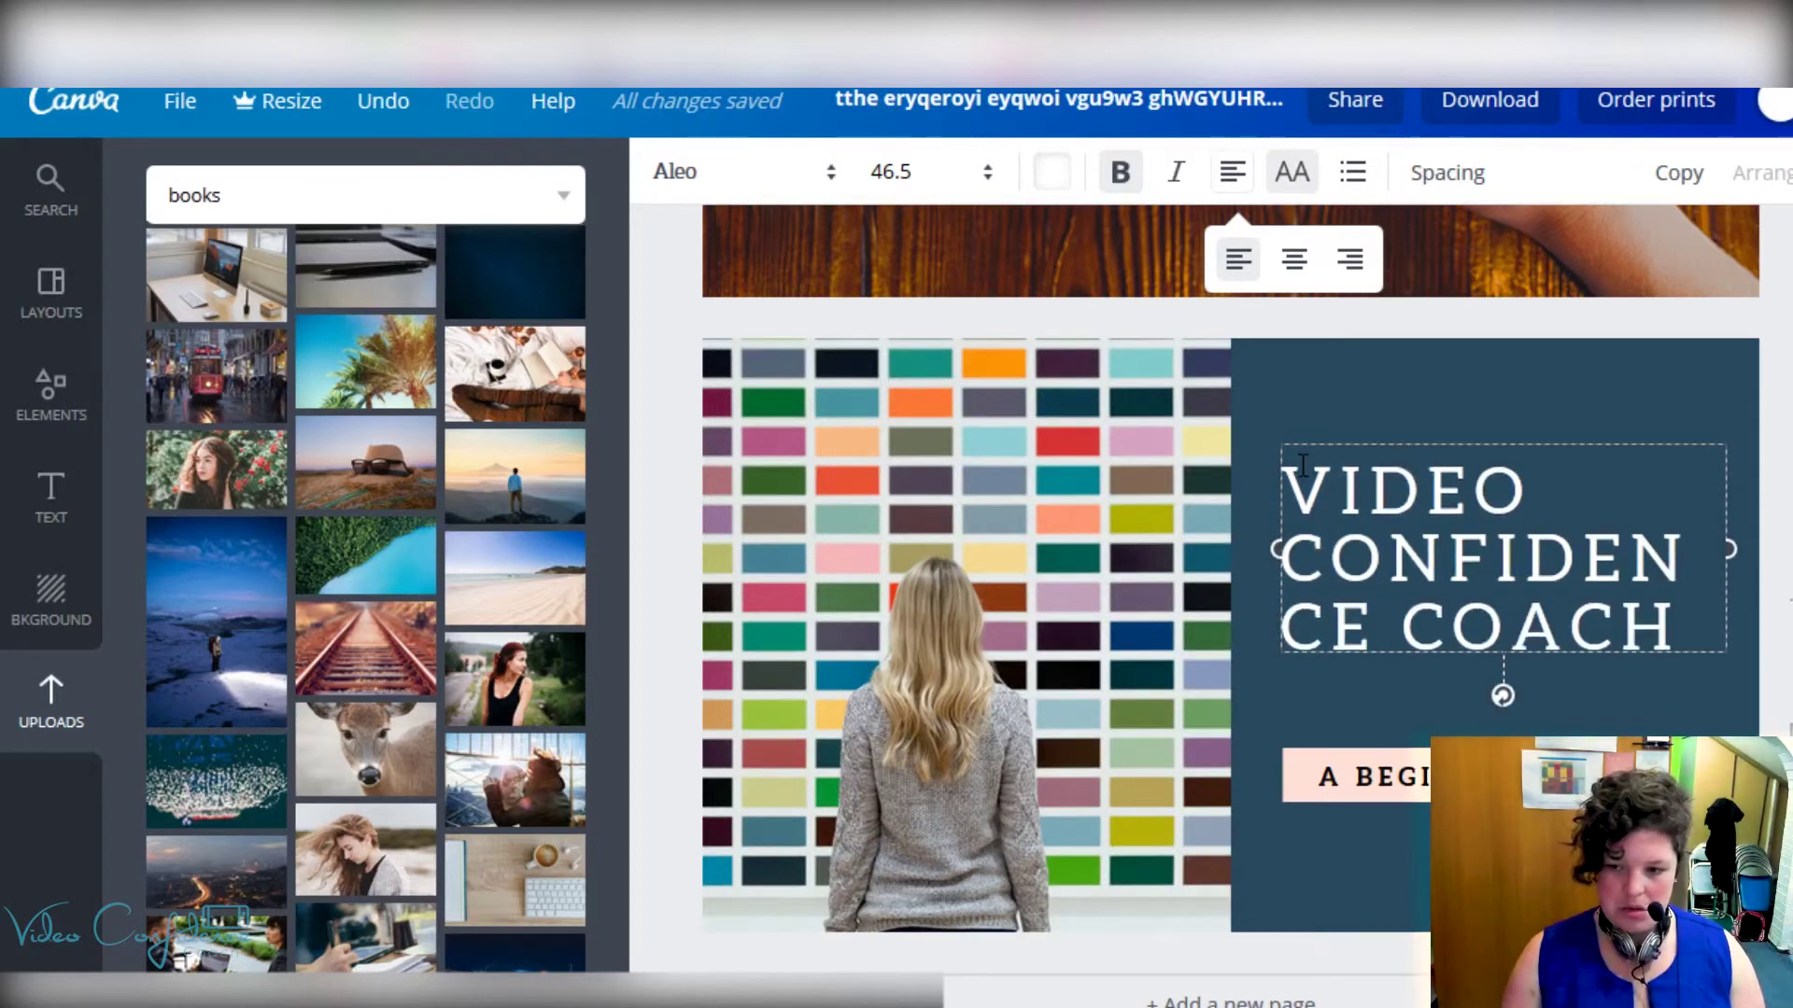
key("Return")
type("TUT")
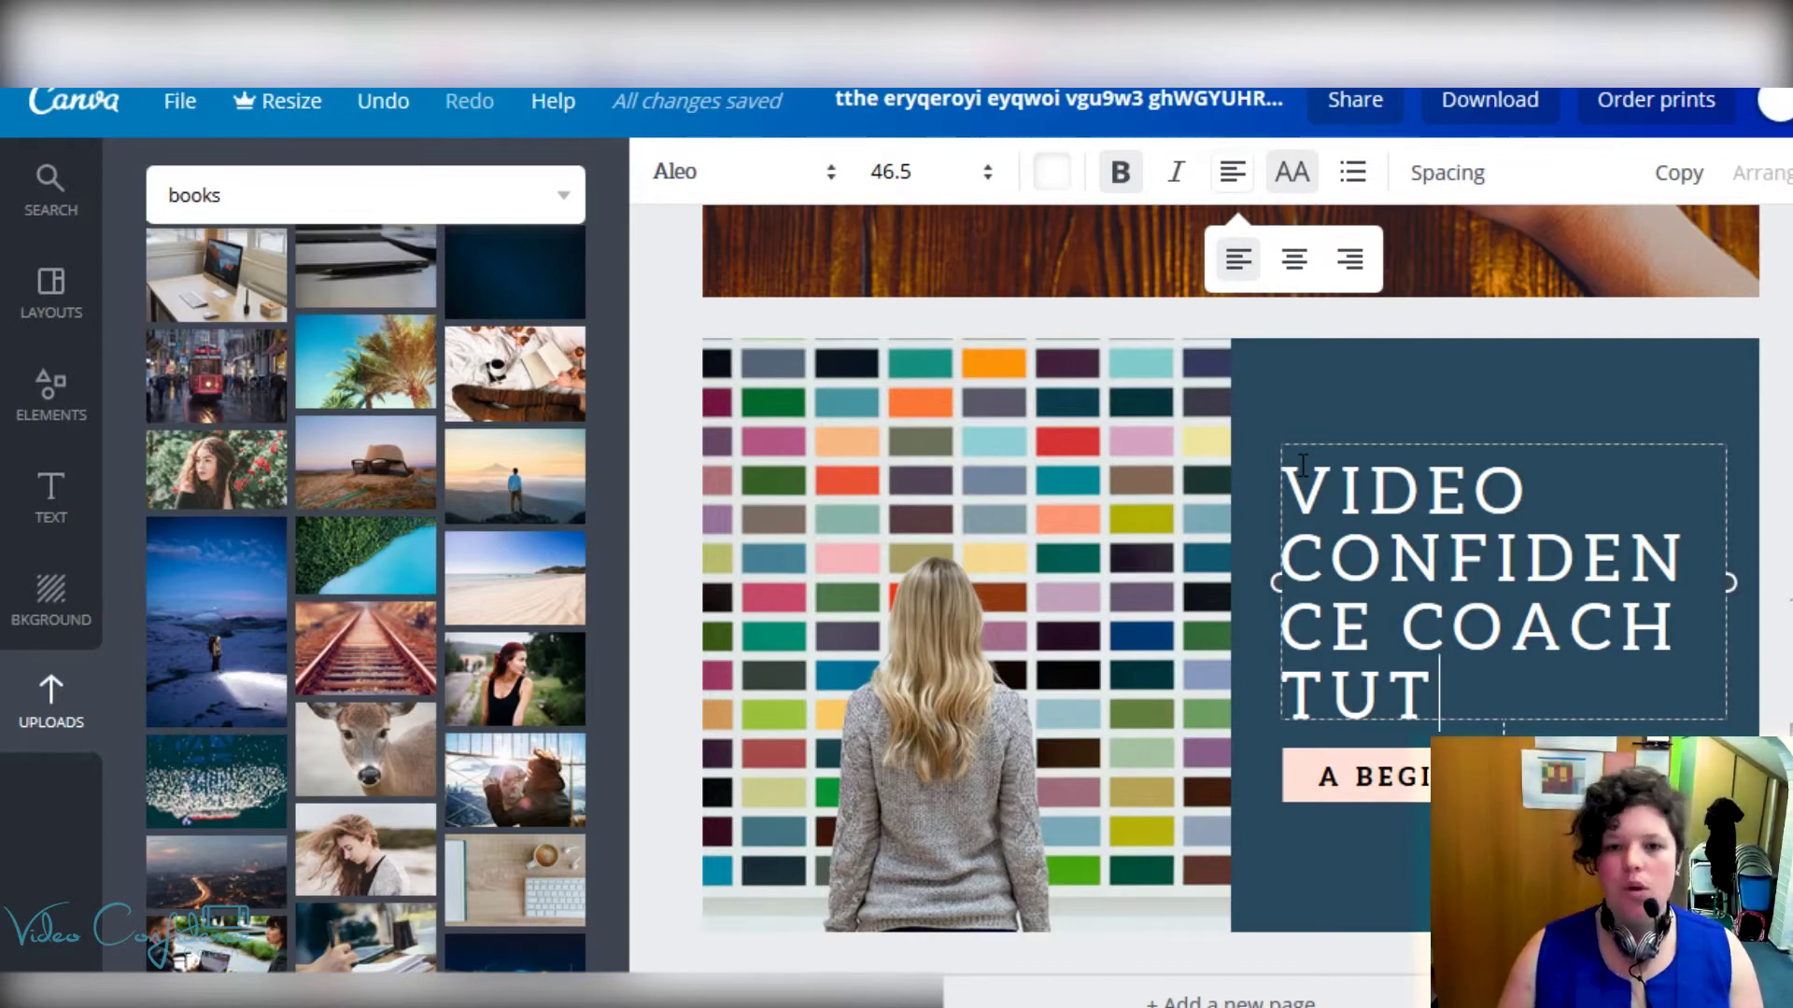
Step: Try a font size of 28 on the whole heading, and set it to 36
left_click_drag(1439, 702, 1285, 485)
left_click(913, 185)
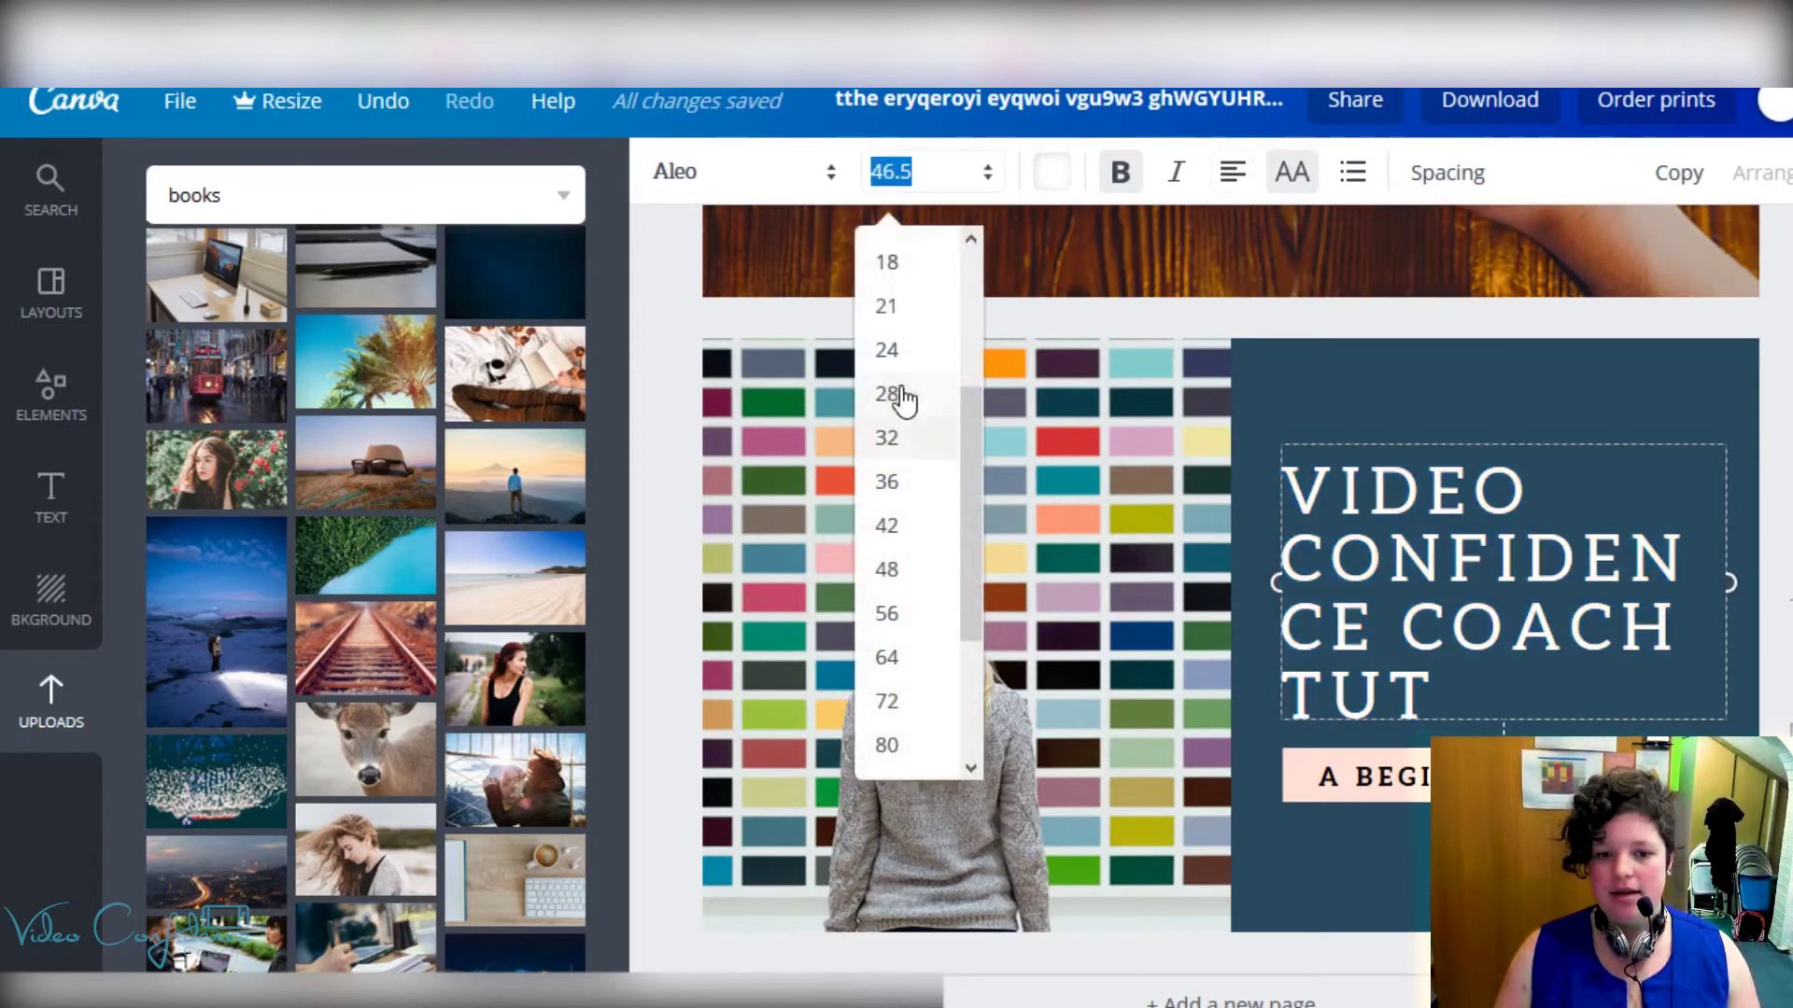
left_click(903, 396)
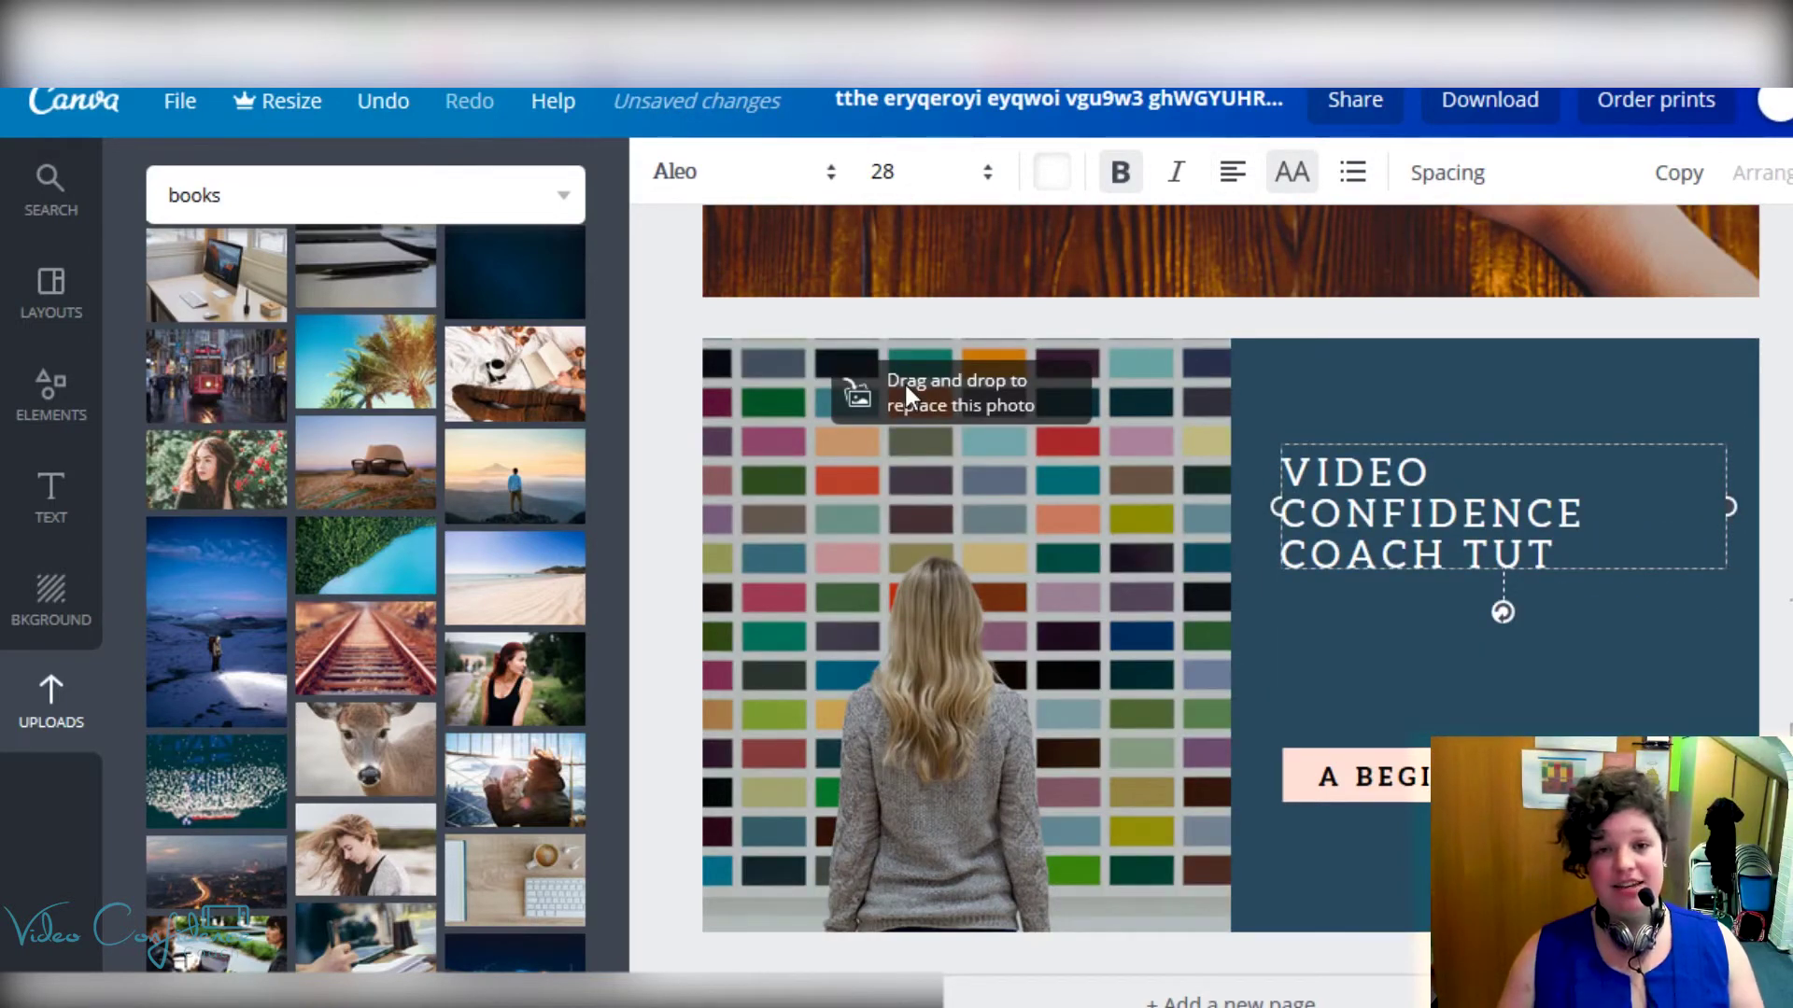
left_click(920, 176)
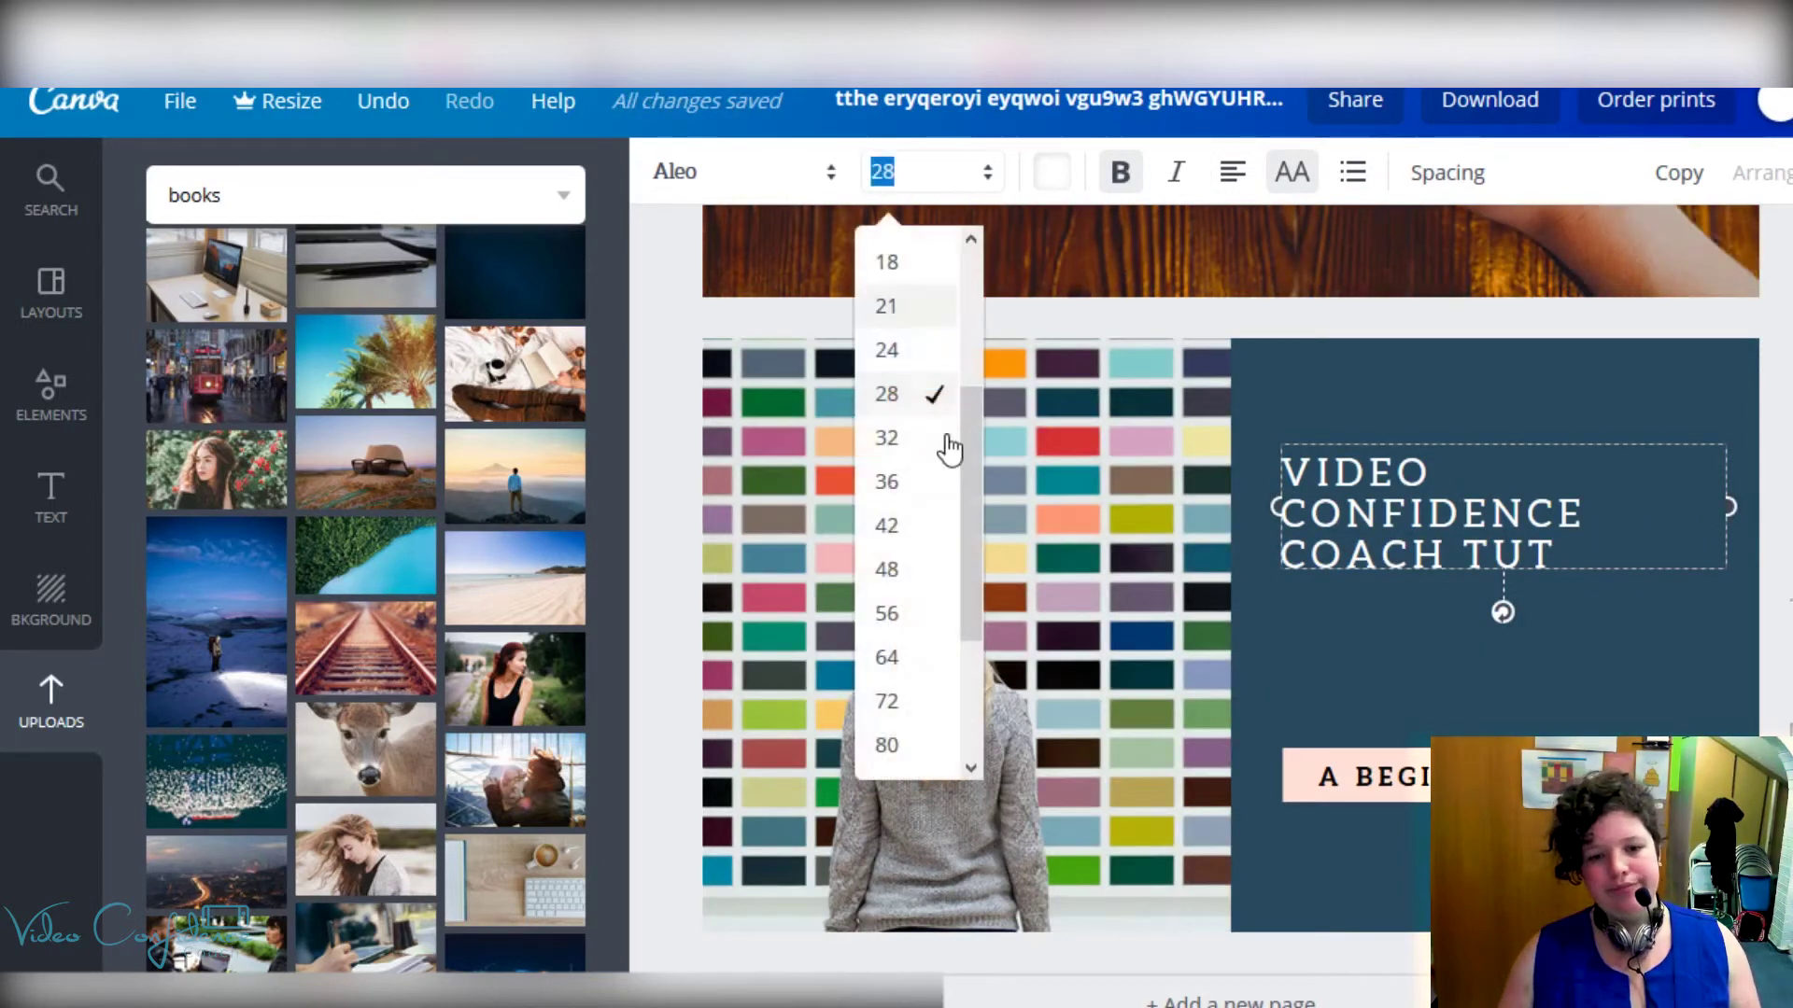
left_click(929, 483)
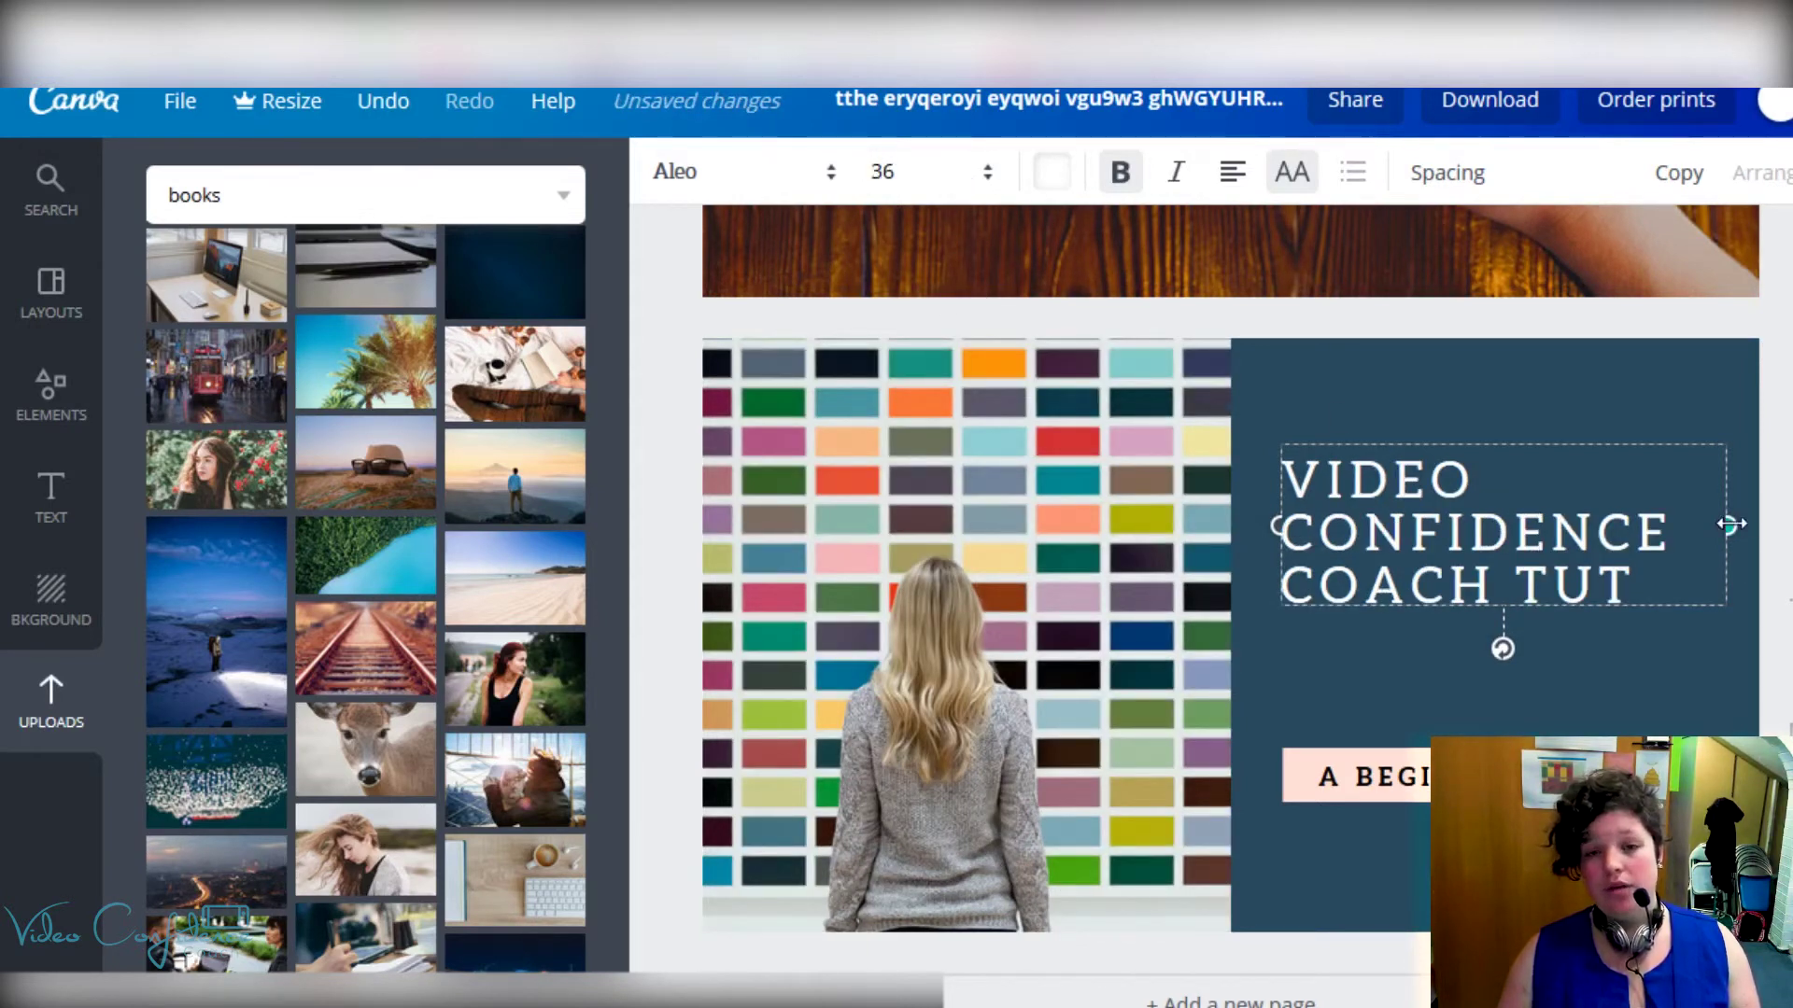
Step: Try a font size of 56 on the "VIDEO CONFIDENCE COACH TUT" heading, and set it to 48
left_click(945, 178)
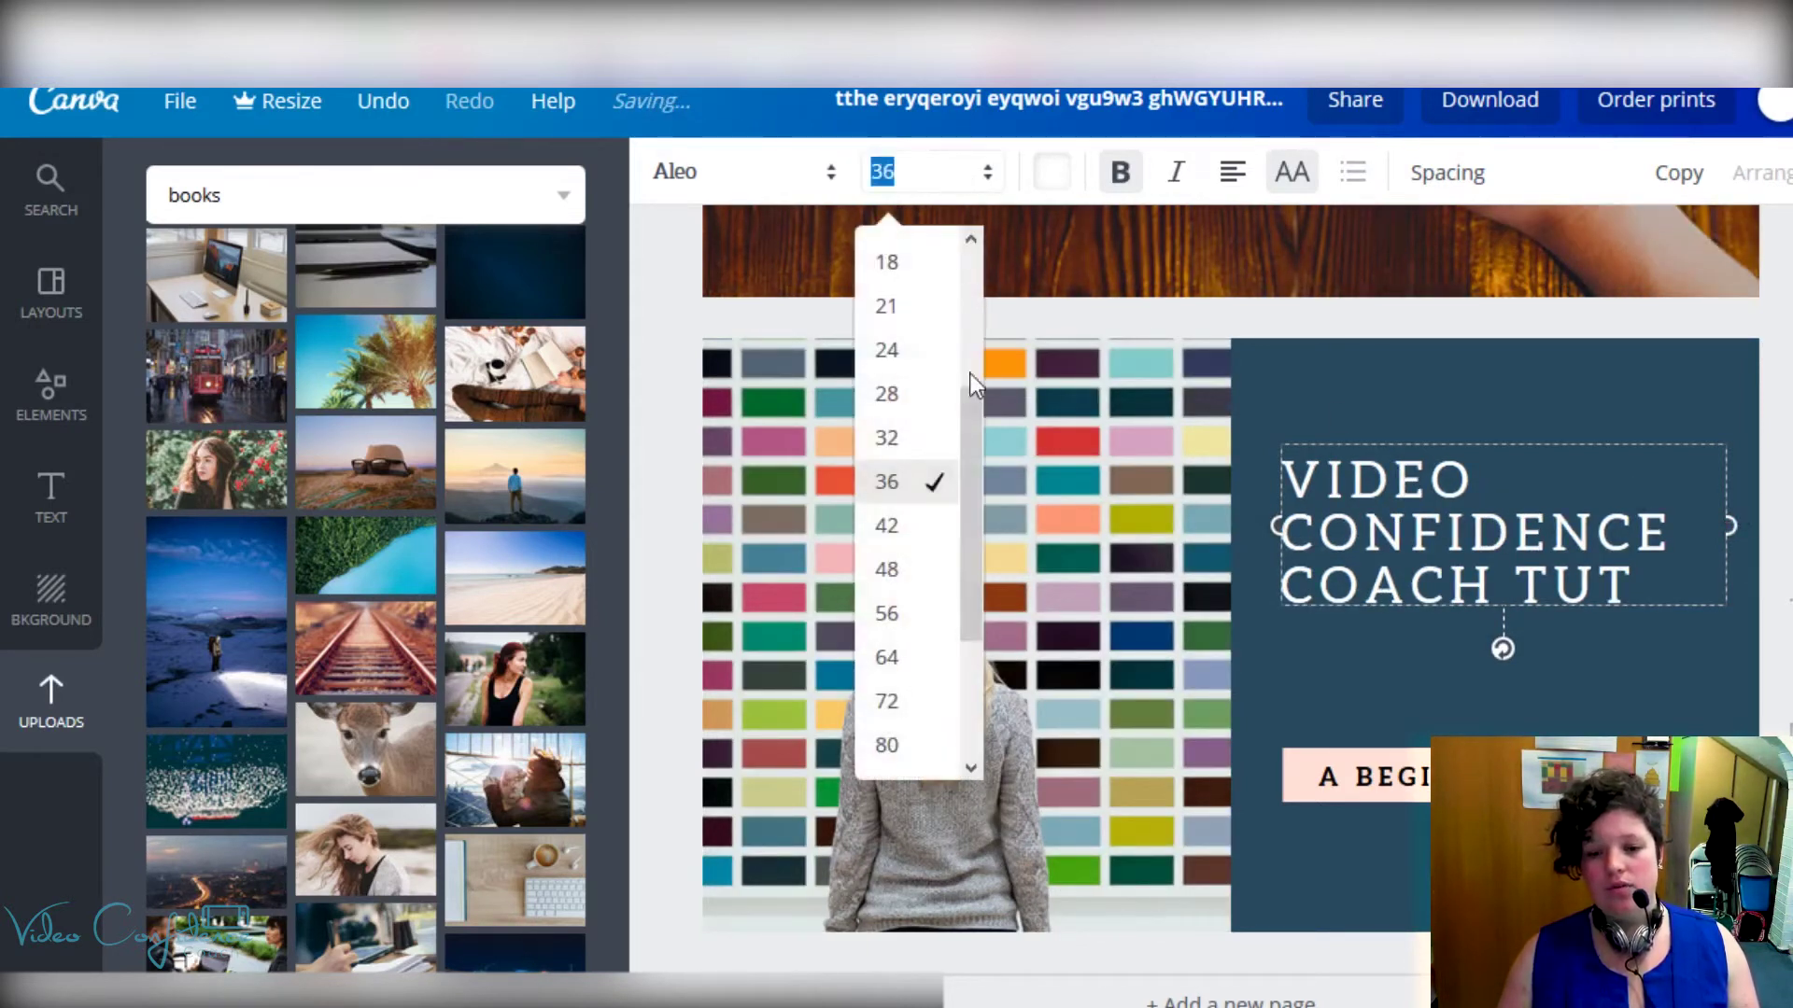
left_click(904, 616)
left_click(938, 172)
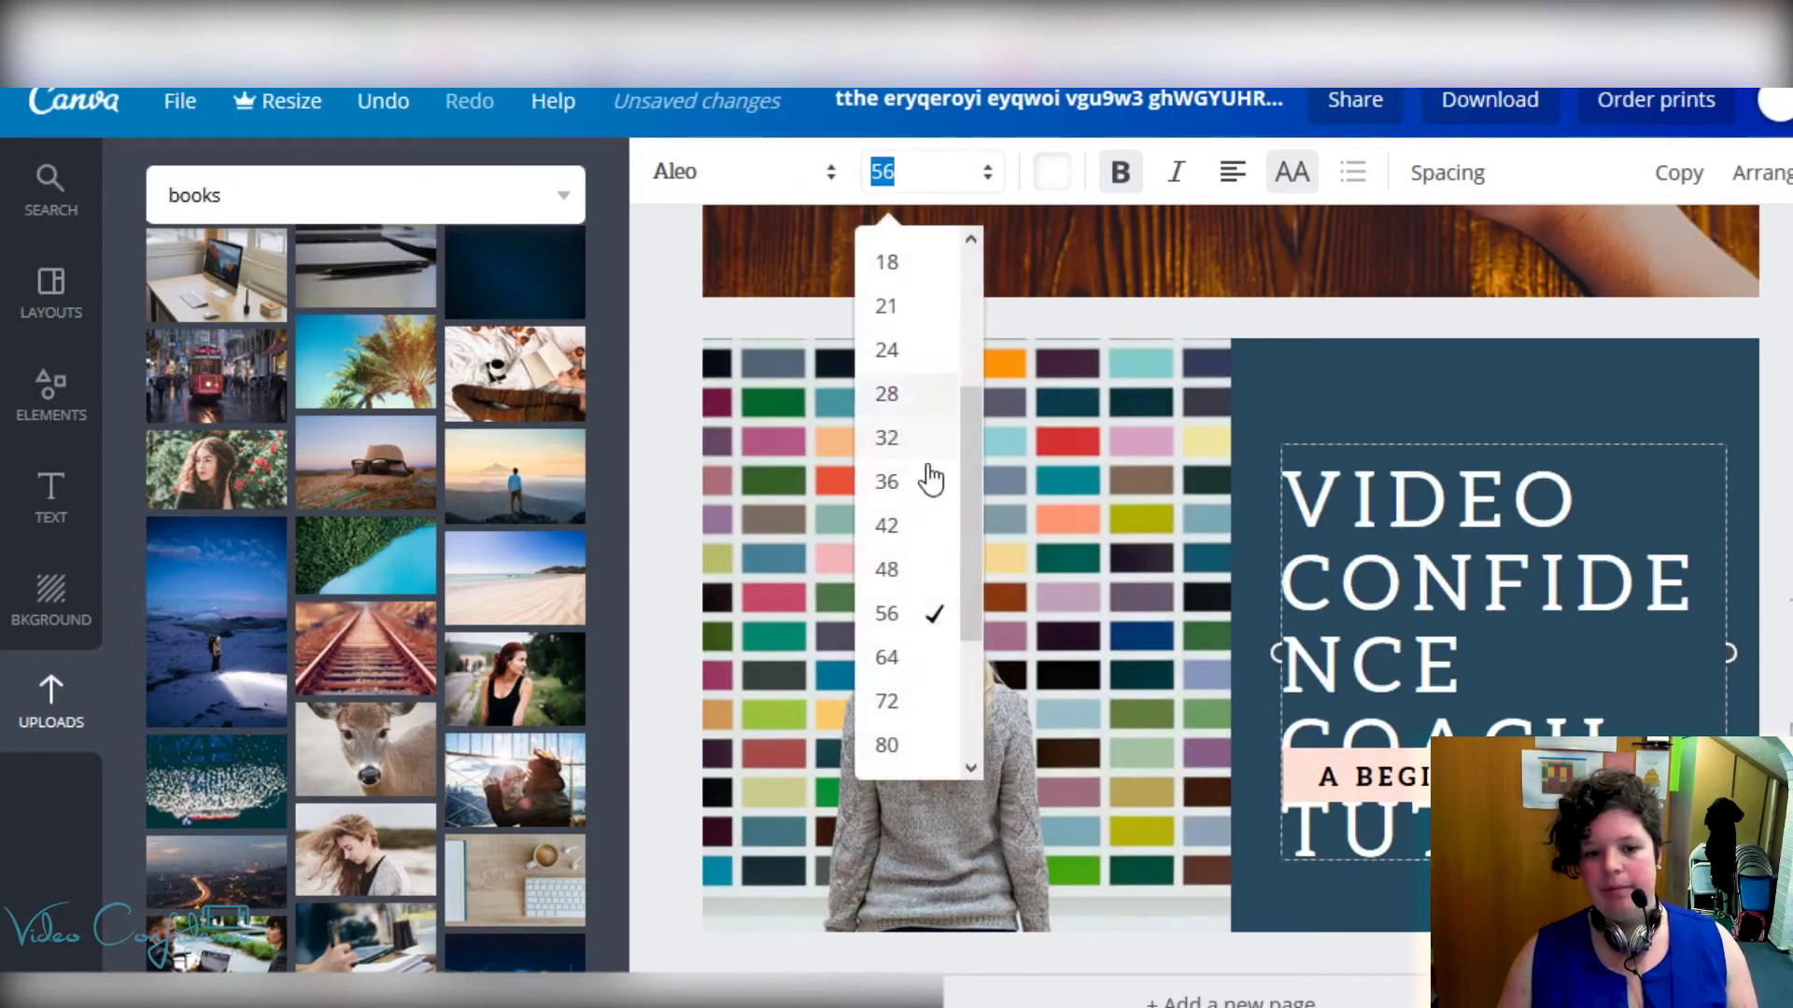
left_click(896, 569)
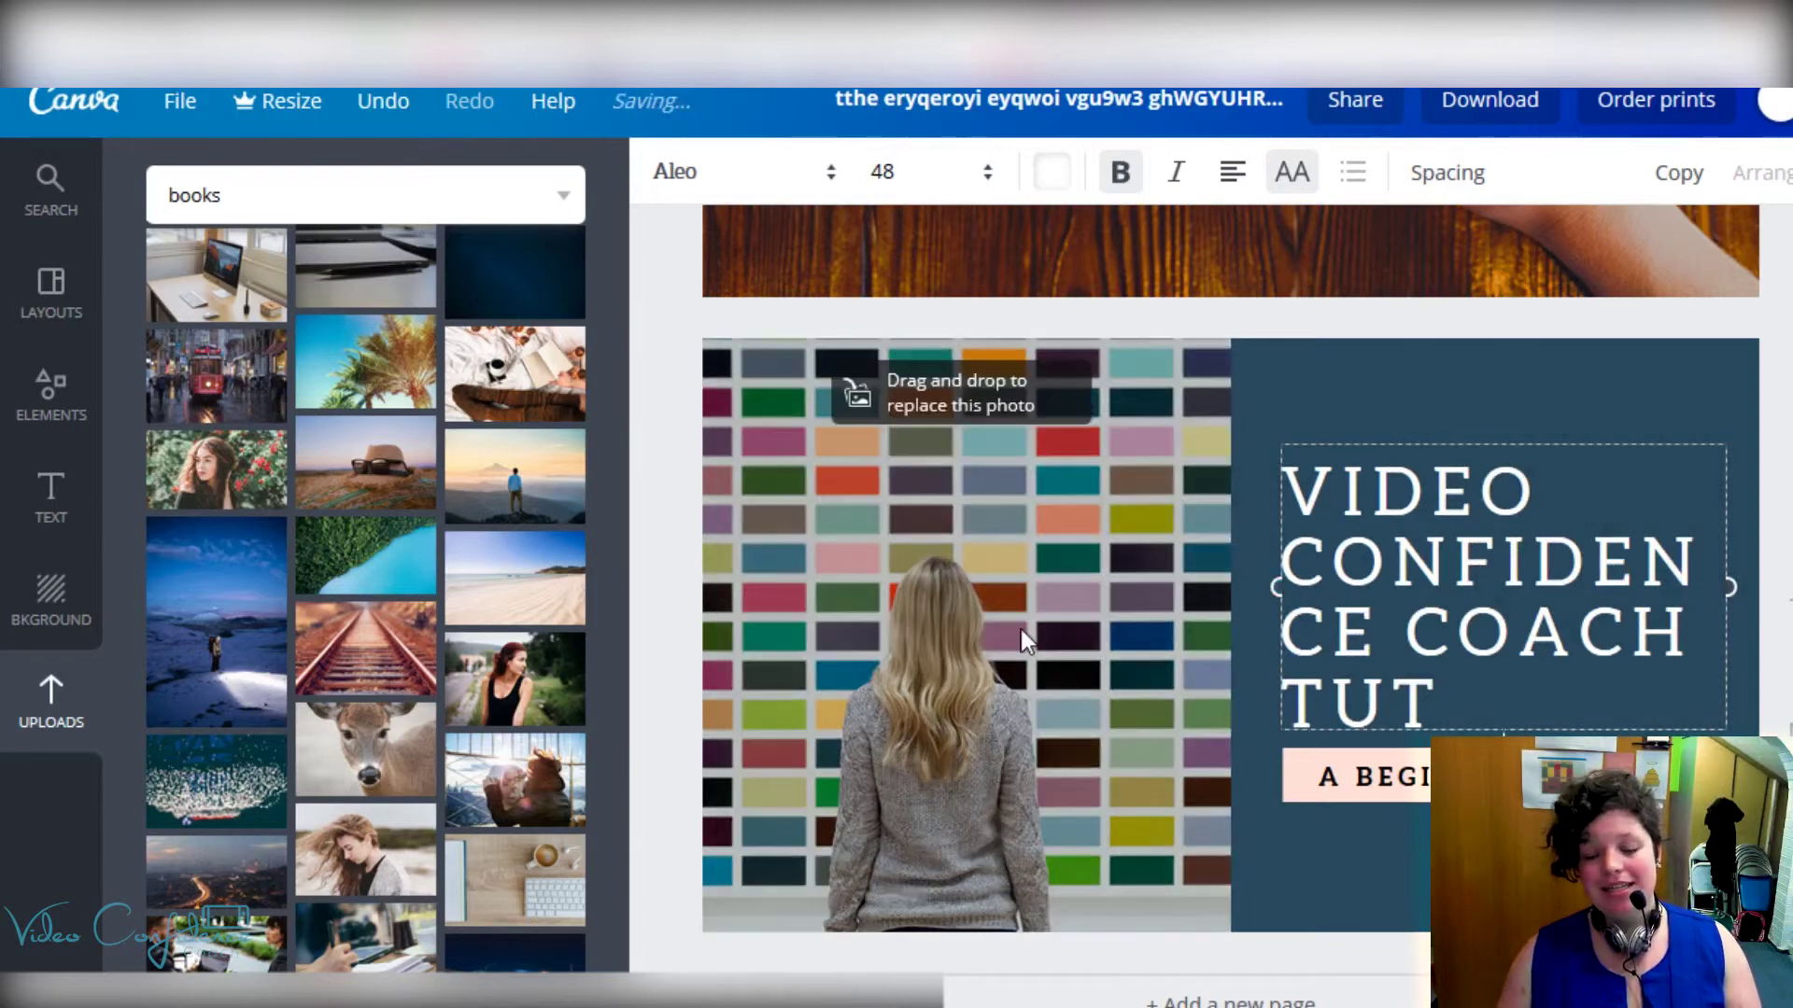
Step: Widen the heading's text box on both sides to span the blue panel, and move the heading slightly down
left_click_drag(1277, 587, 1237, 596)
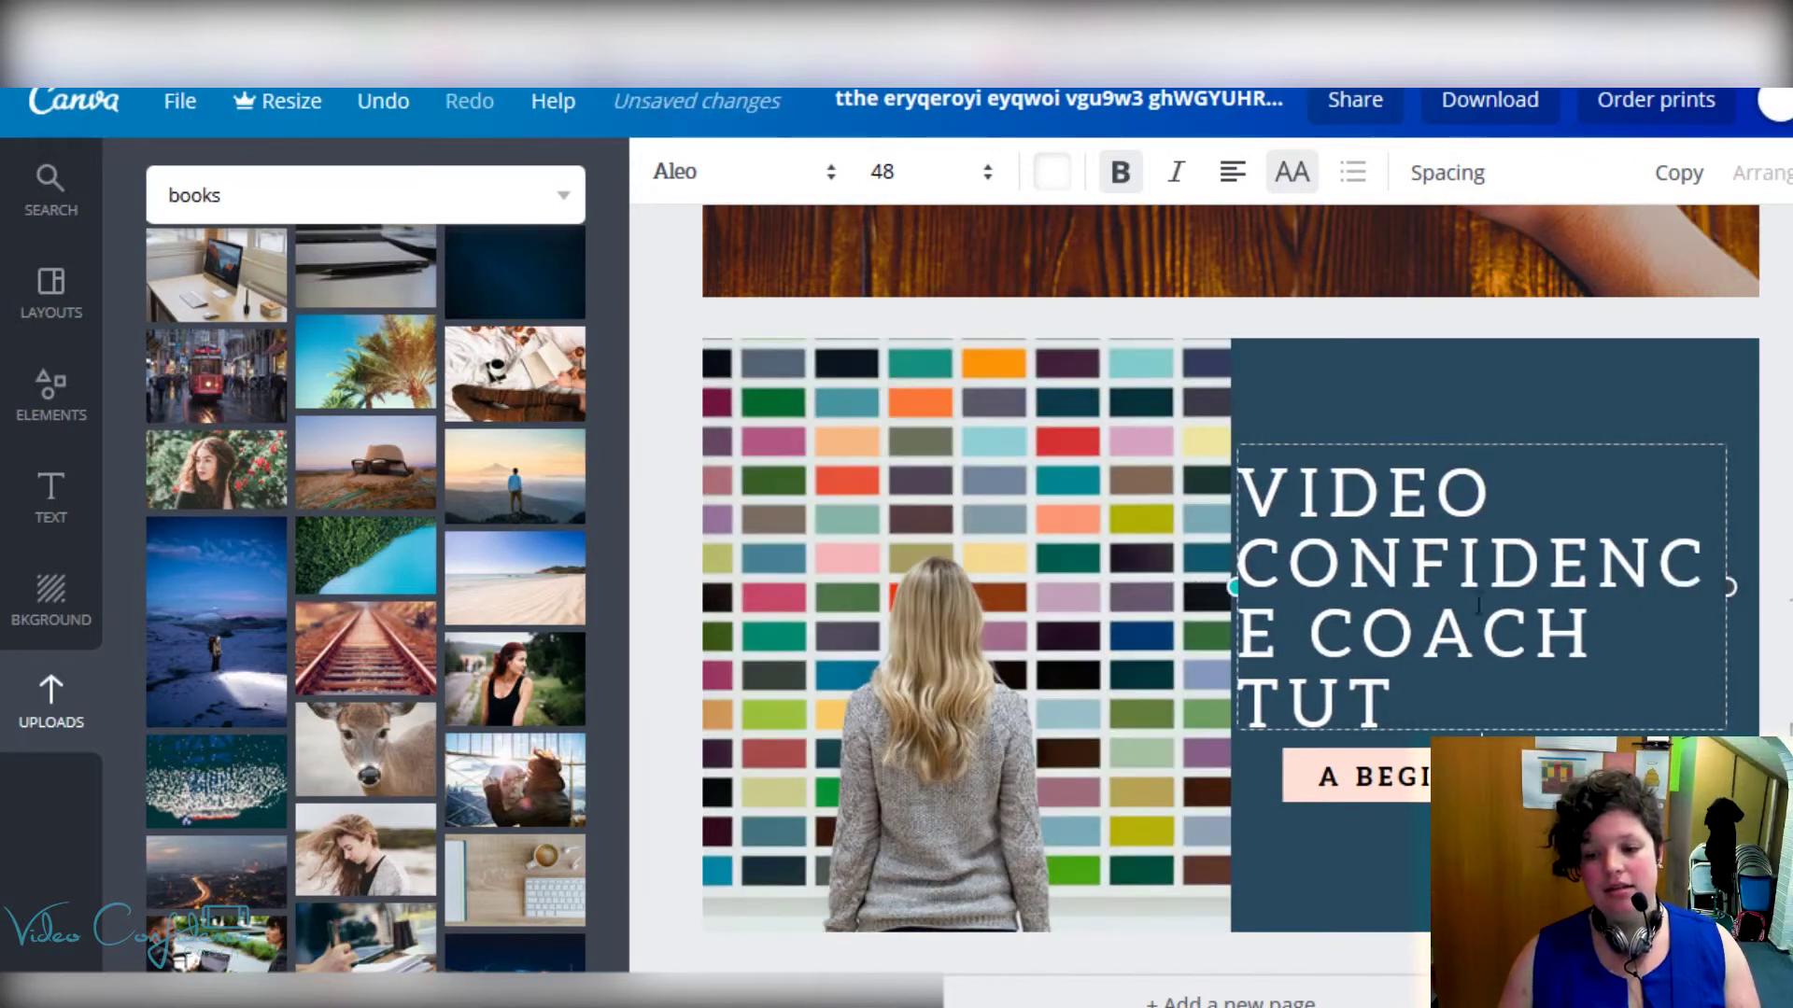
left_click_drag(1728, 587, 1764, 592)
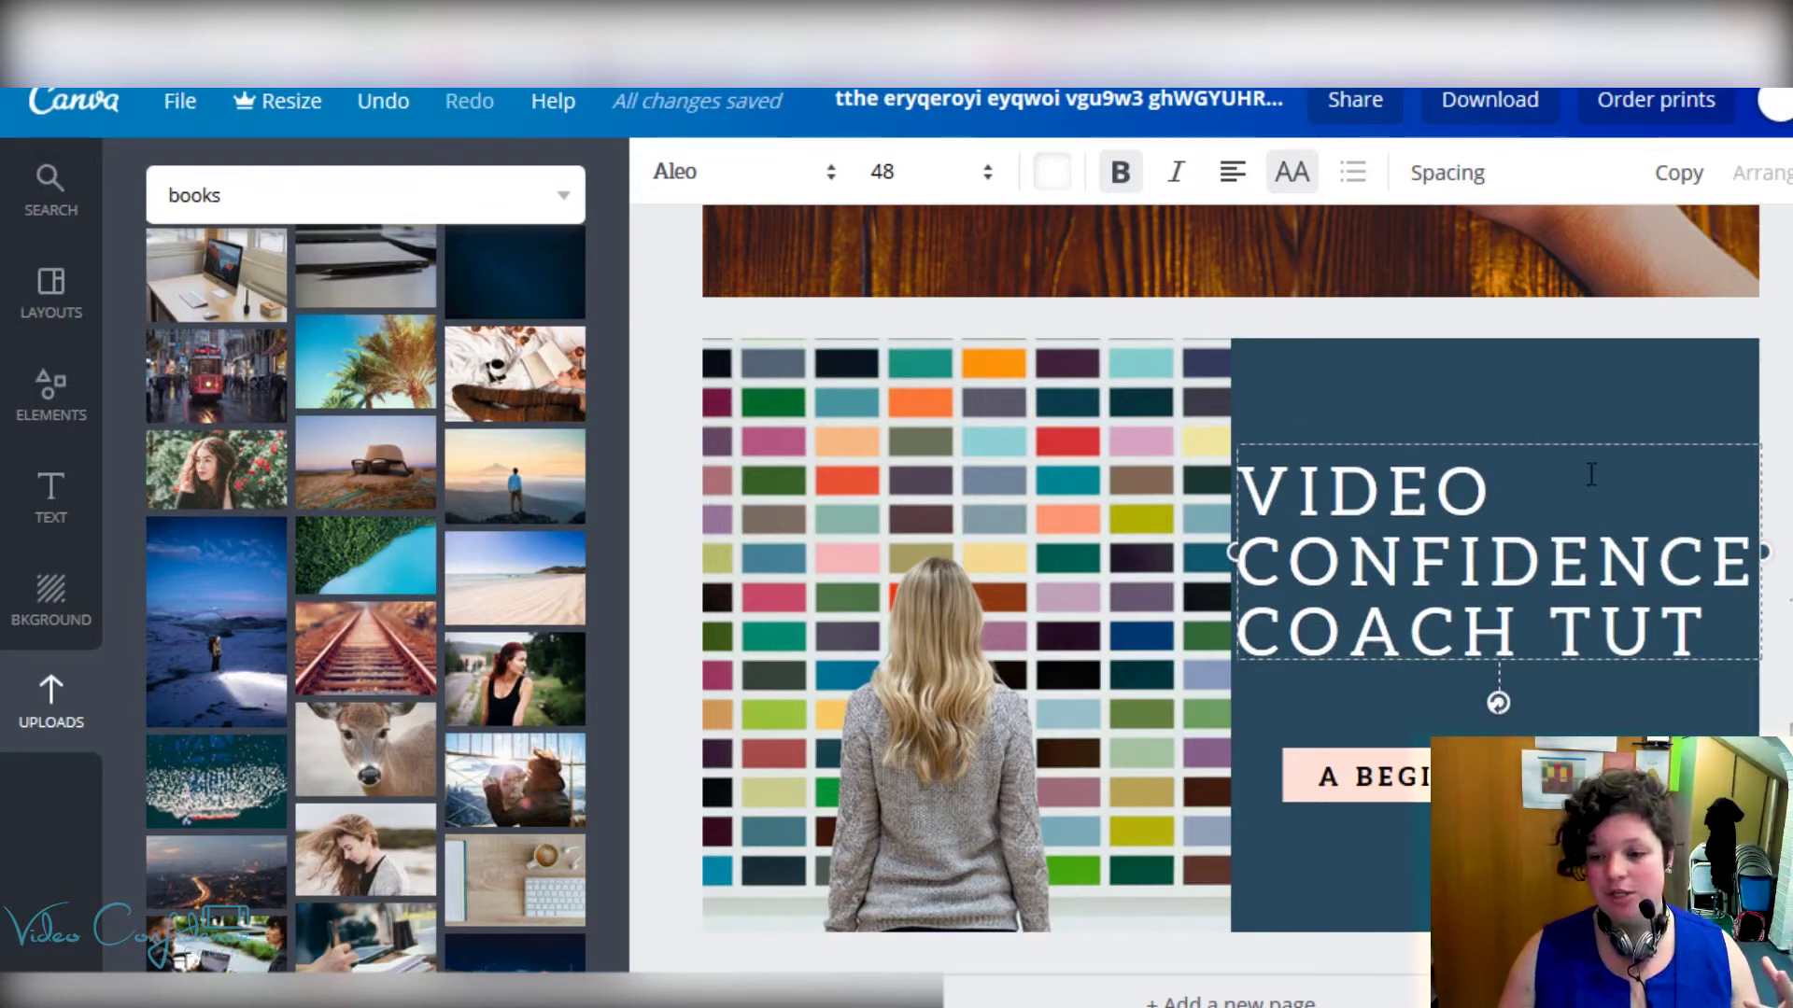
left_click_drag(1602, 443, 1601, 464)
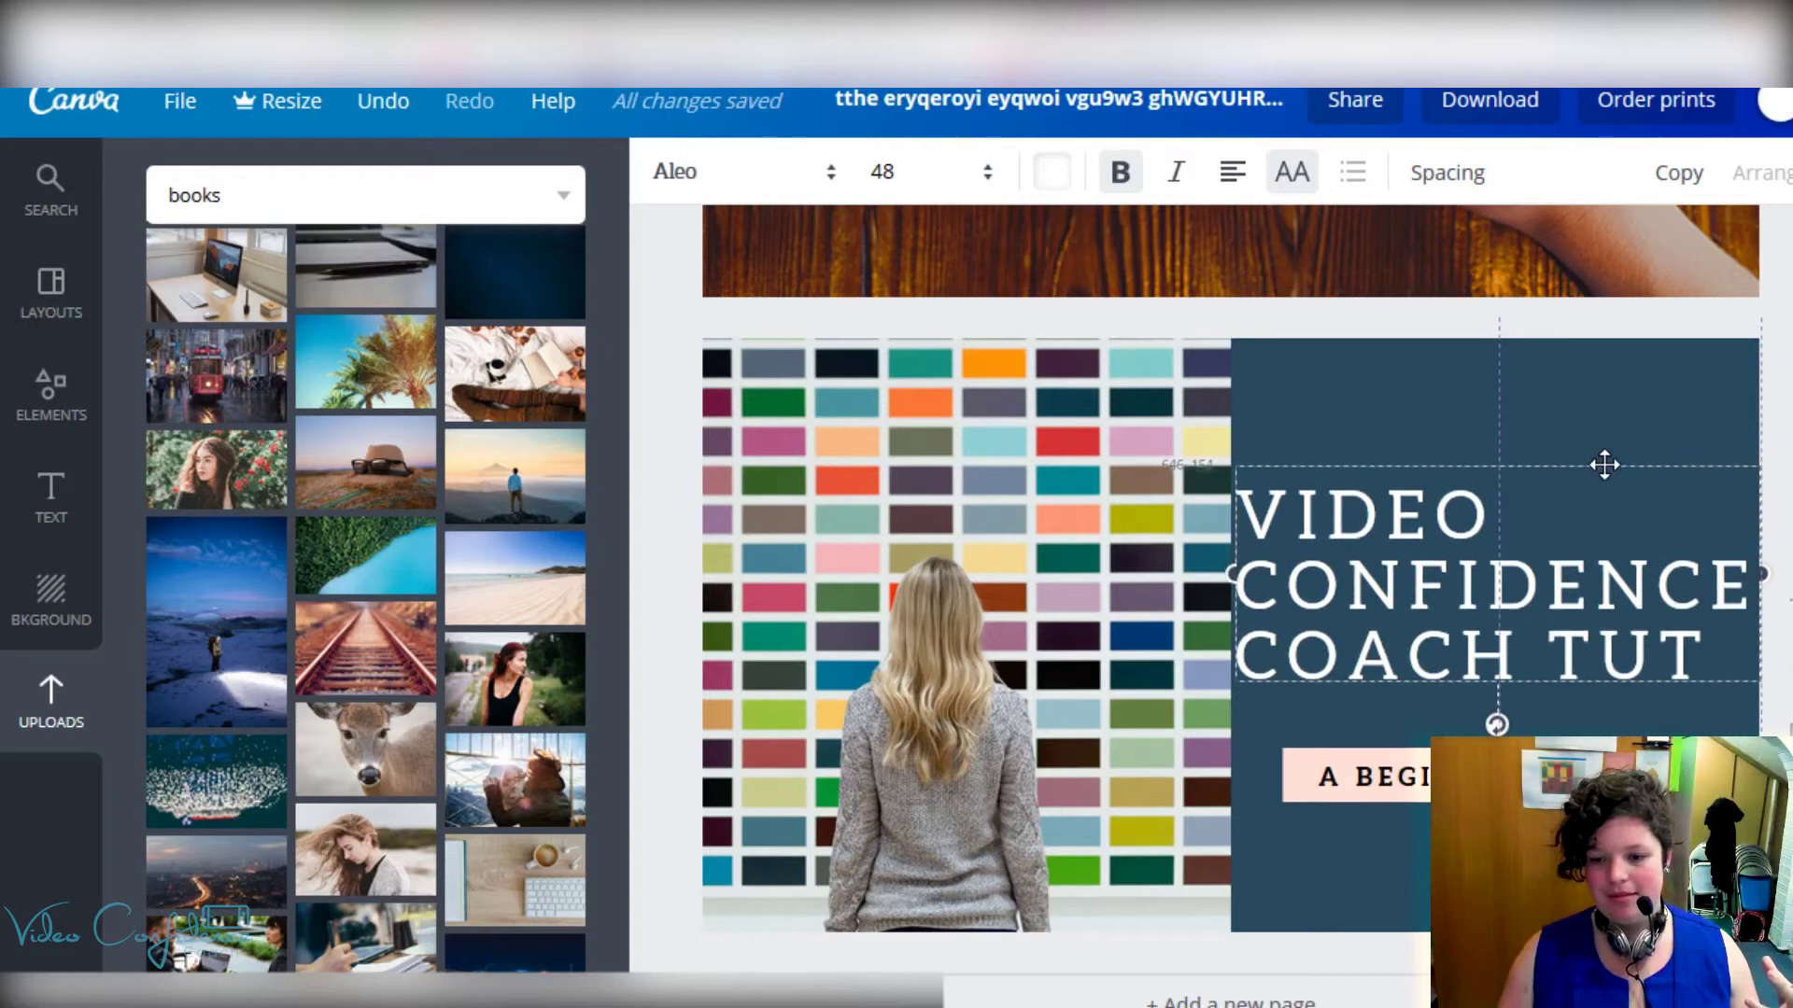
key("Escape")
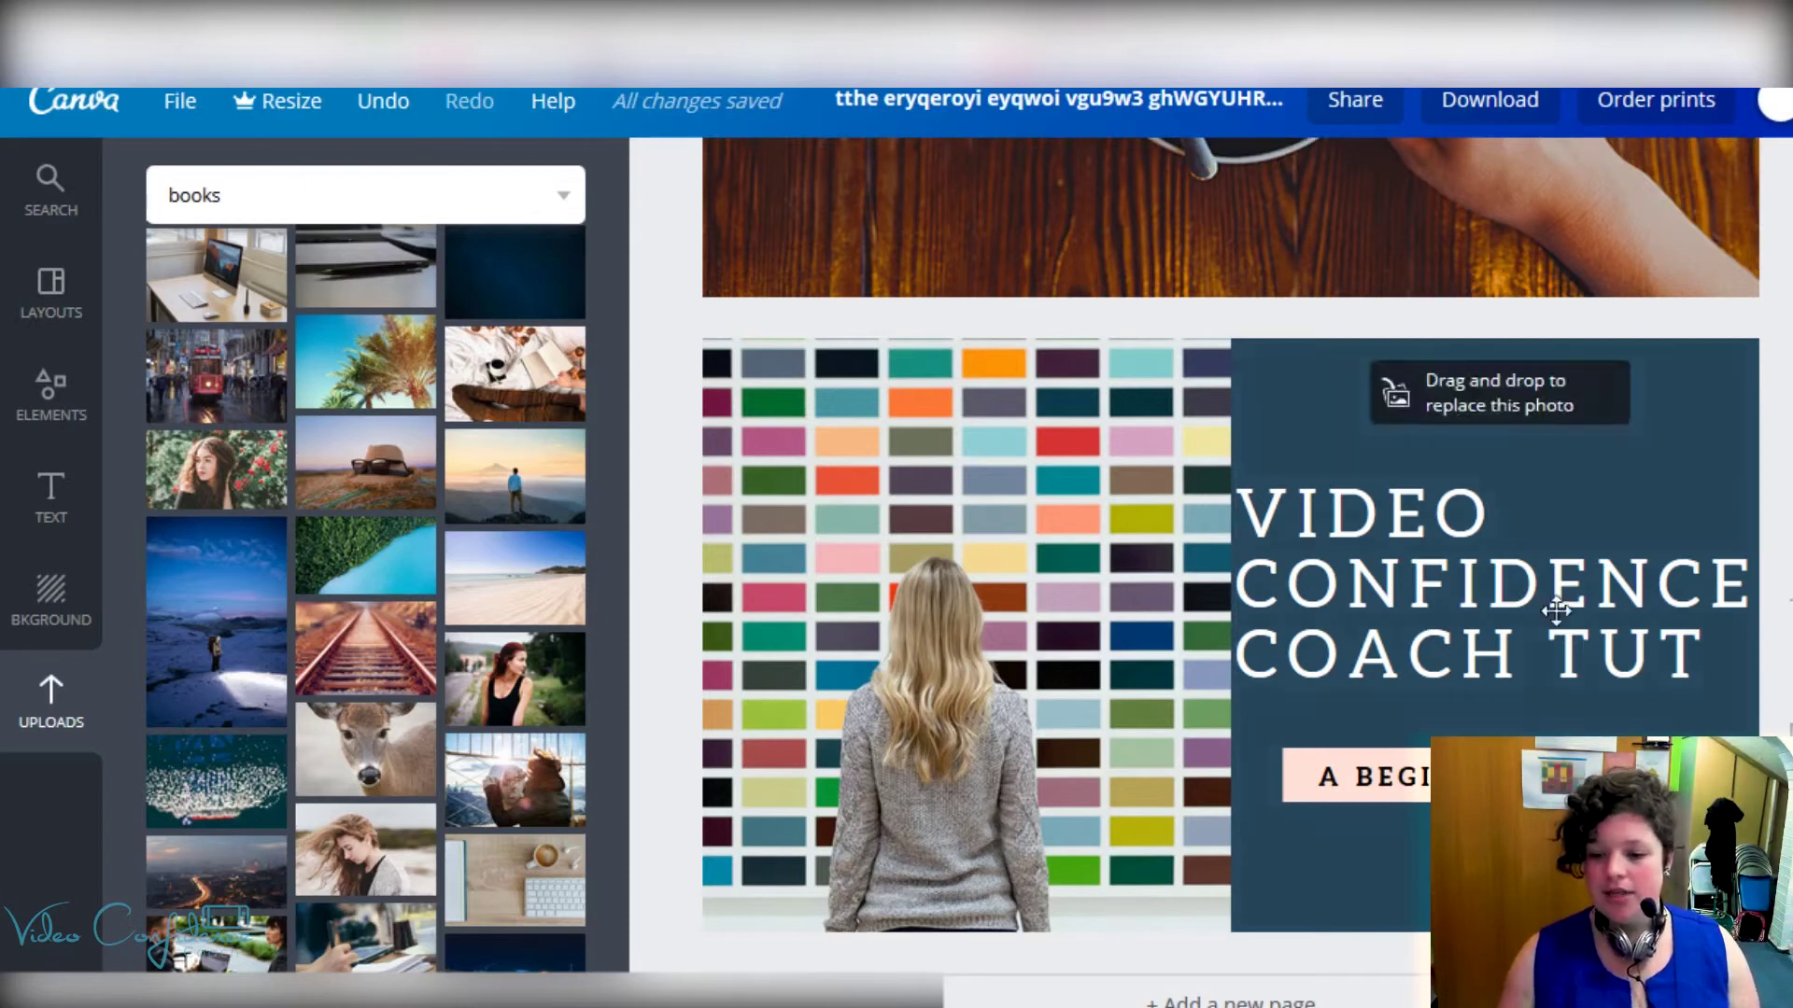
Step: Recolor the pink box behind the "A BEGI..." subtitle to the default palette's yellow-orange
left_click(1406, 777)
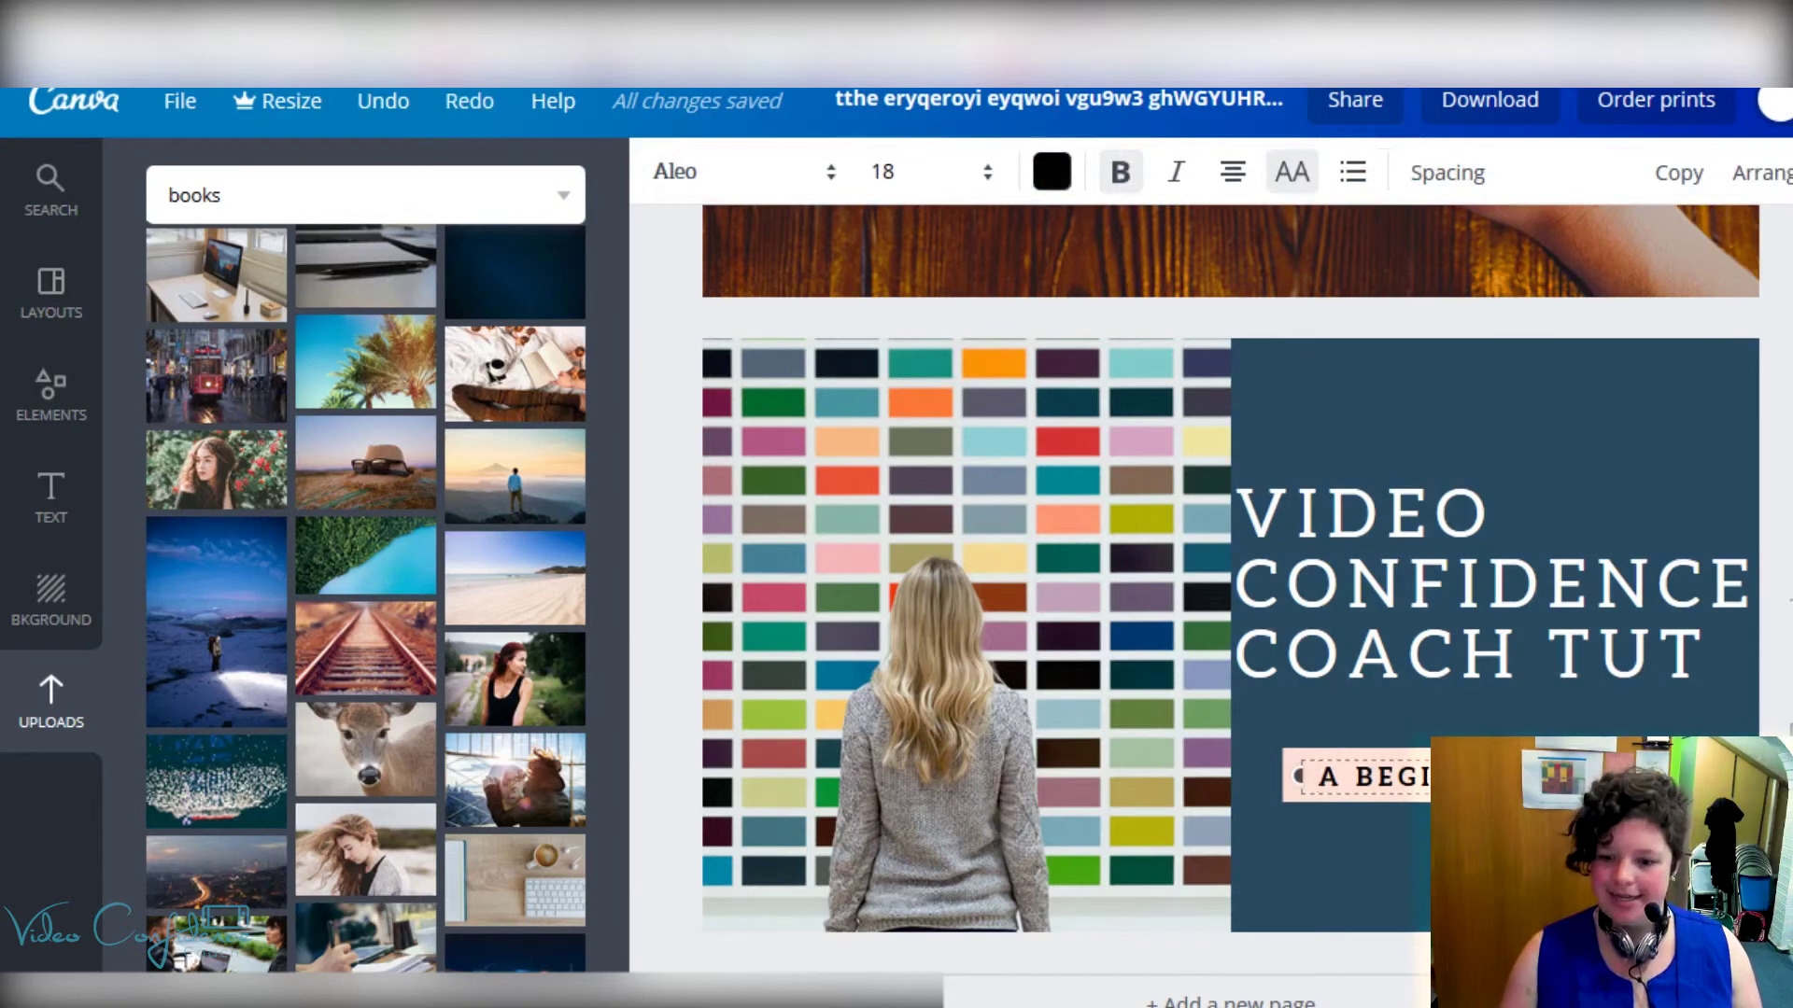
left_click(1295, 753)
left_click(1299, 754)
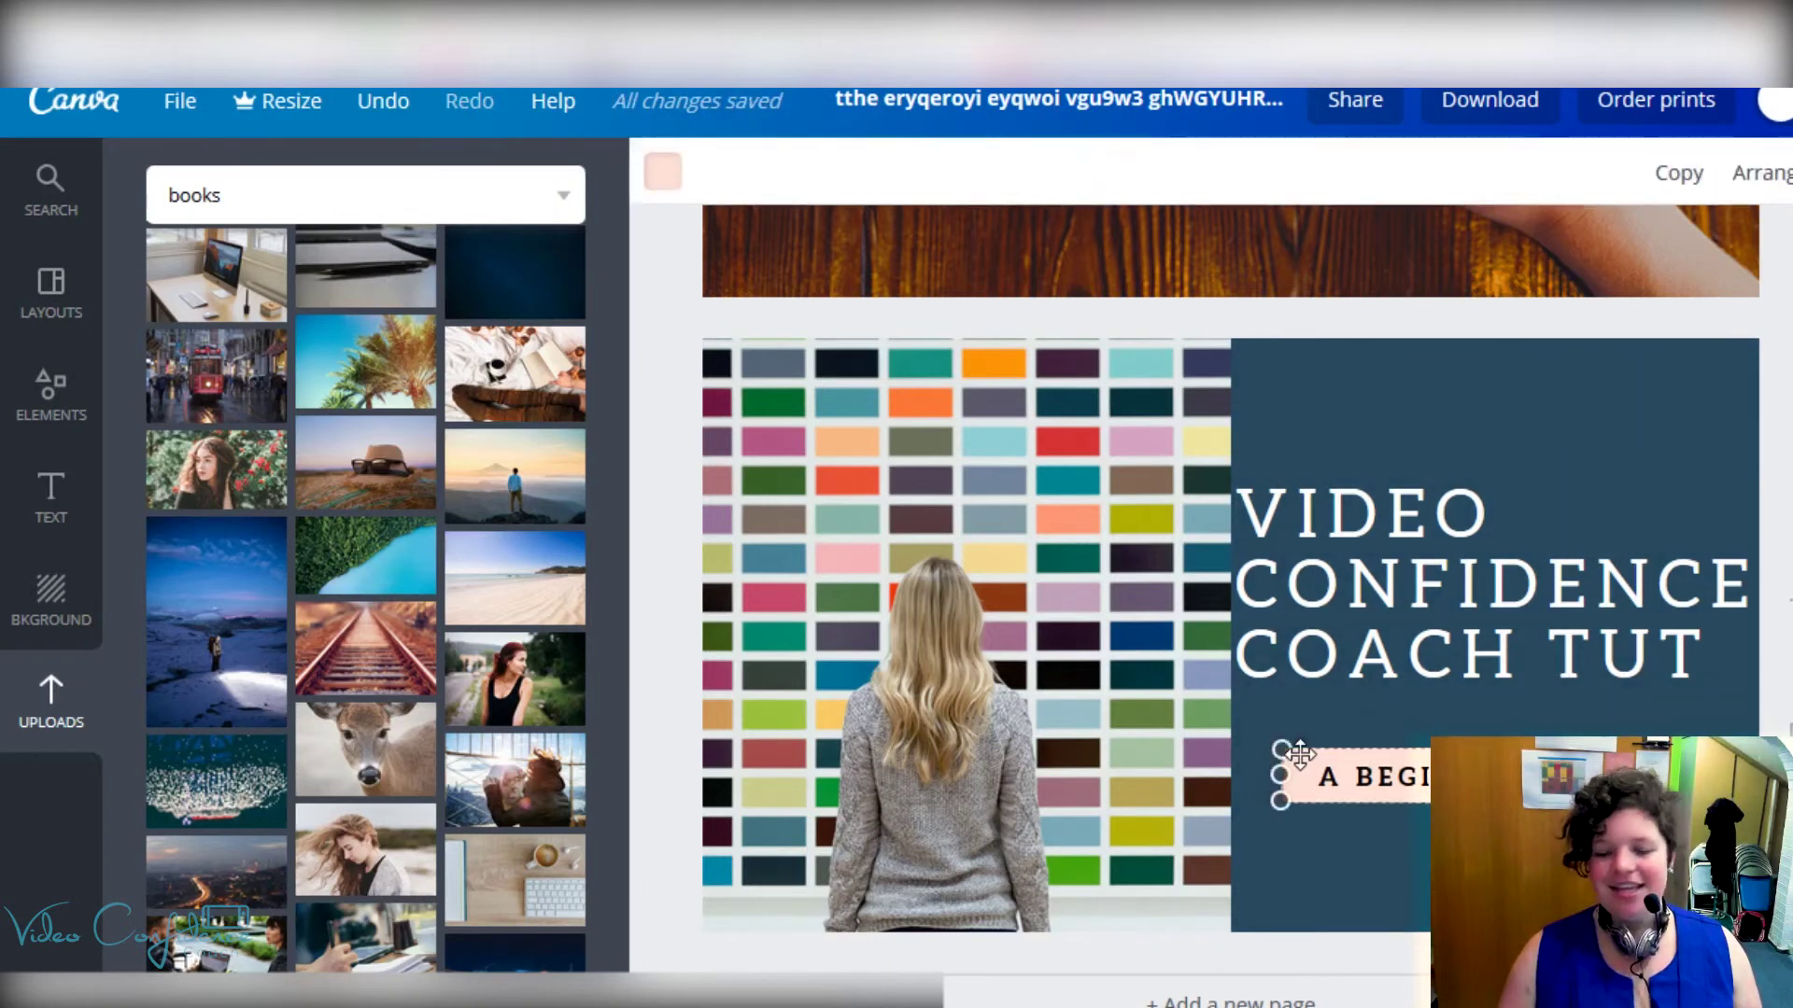
left_click(666, 175)
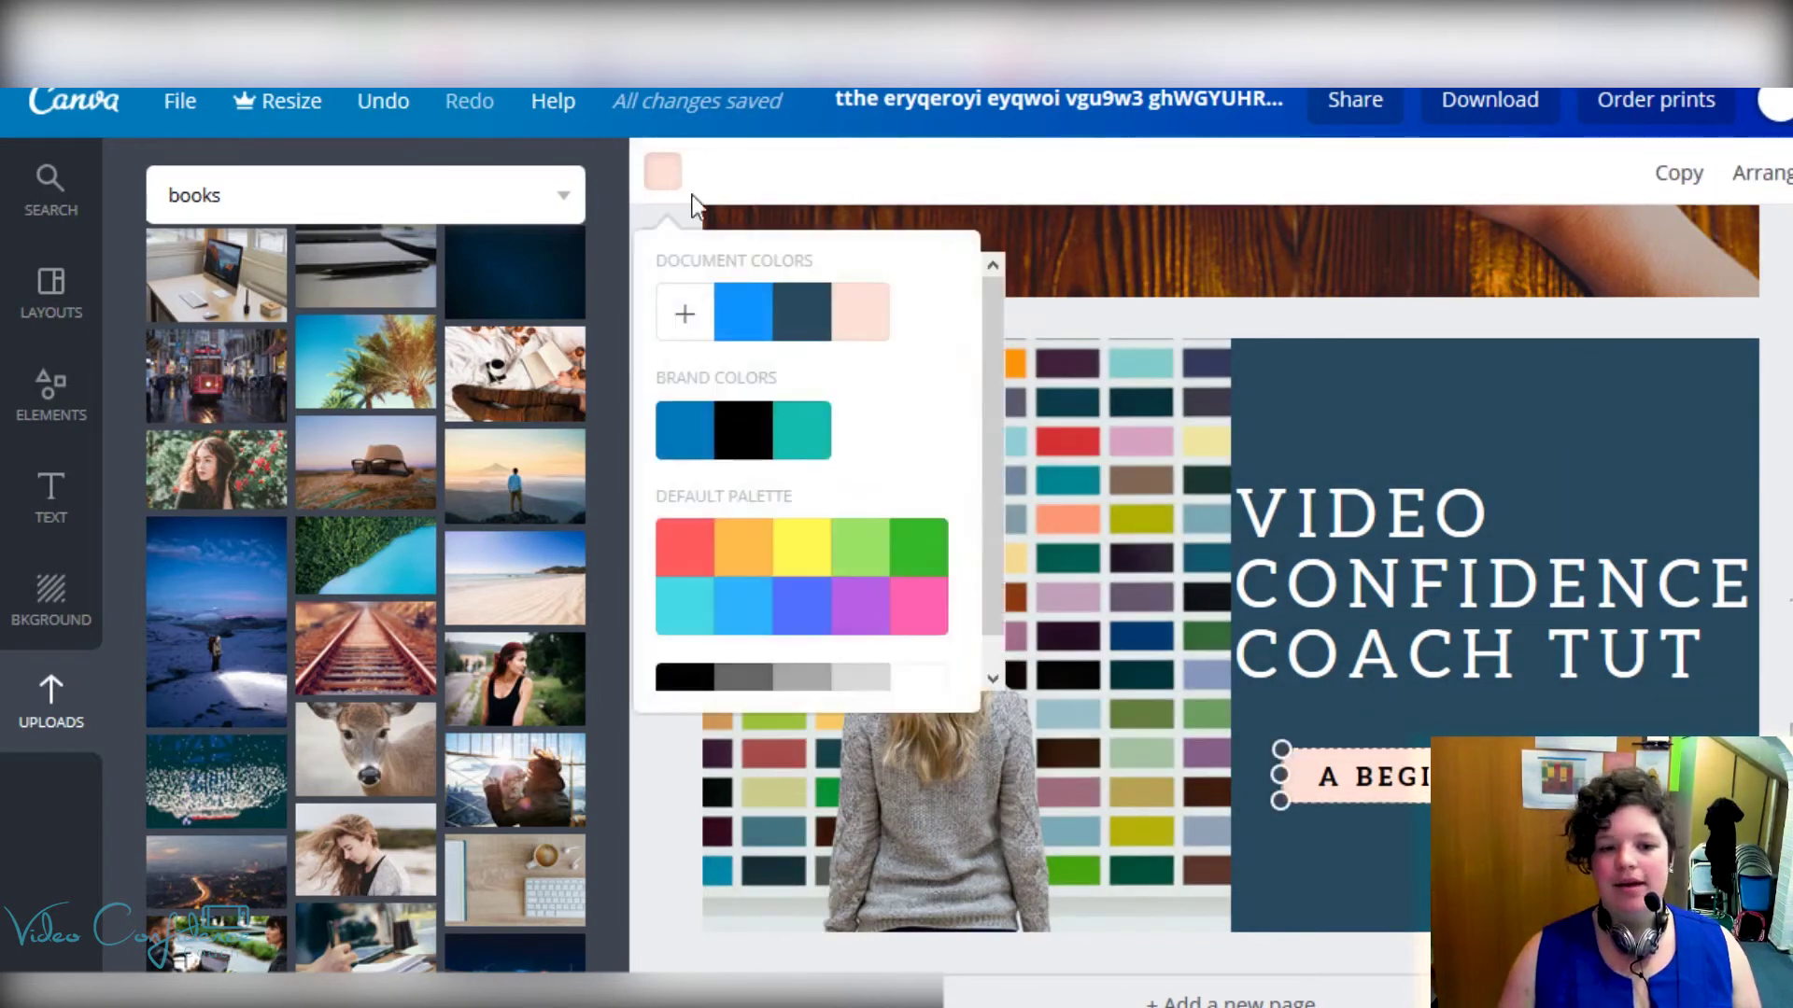
left_click(757, 542)
key("Escape")
key("Escape")
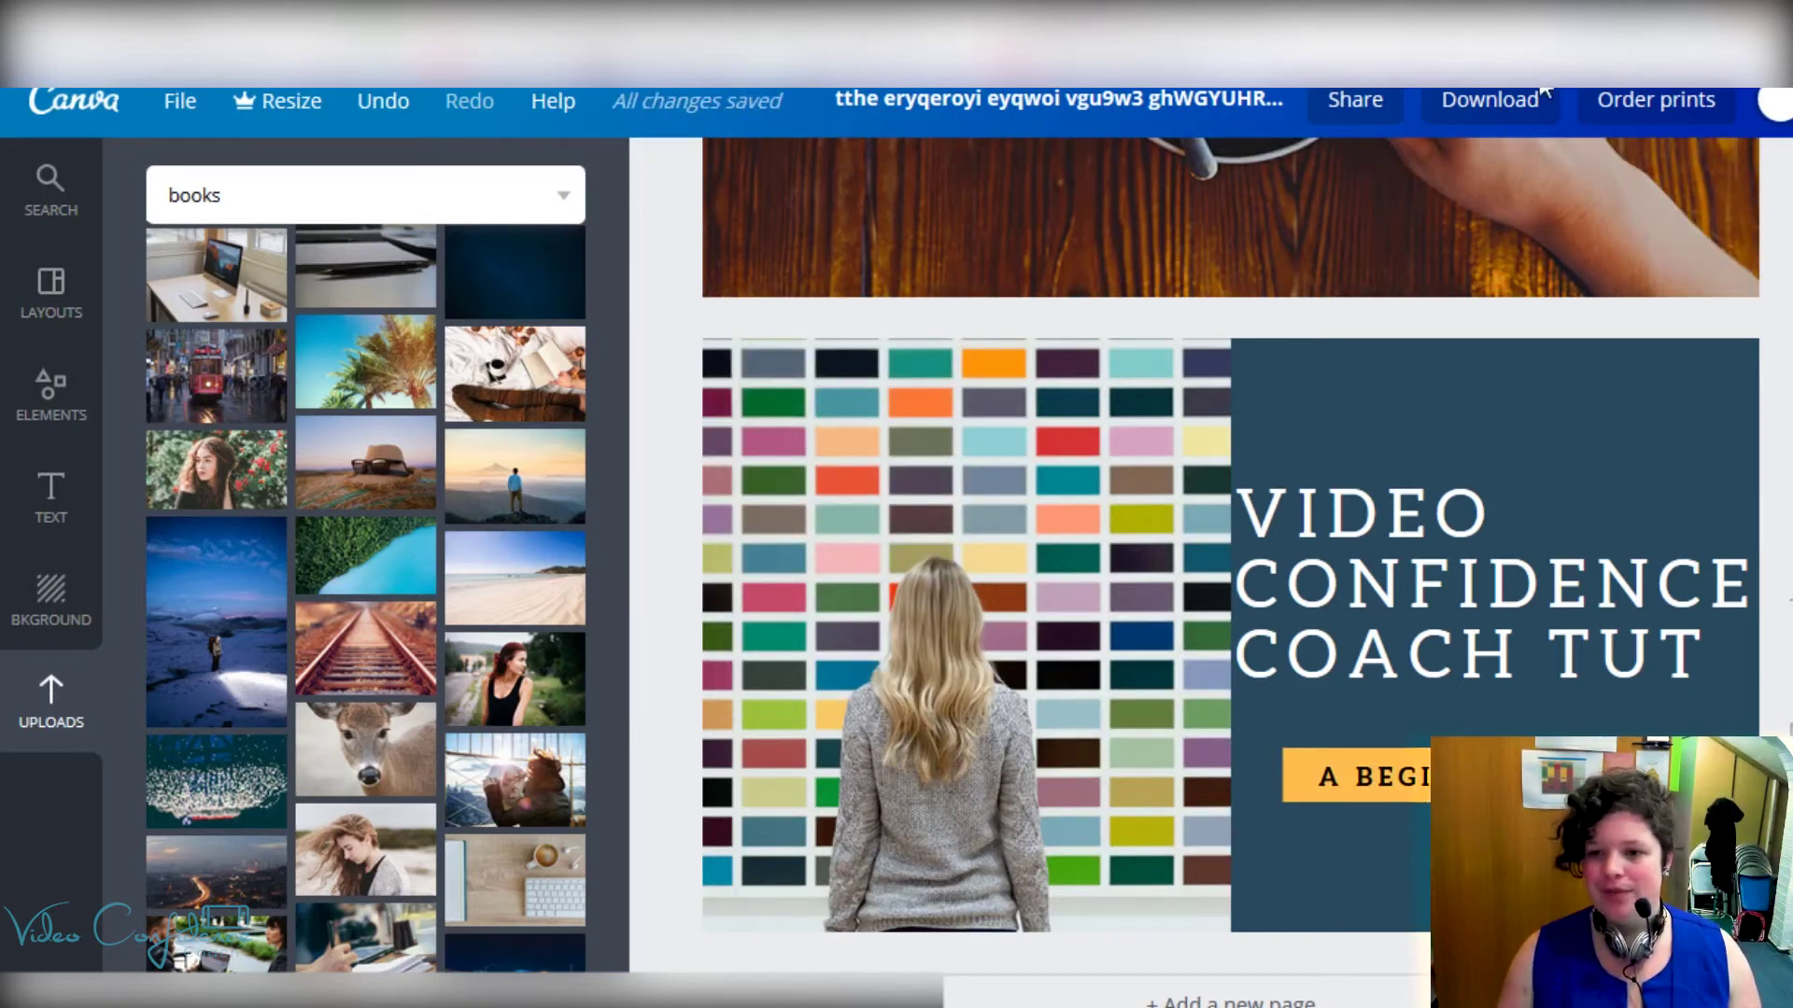
Step: Download only page 2 of the design as a PNG
left_click(1492, 101)
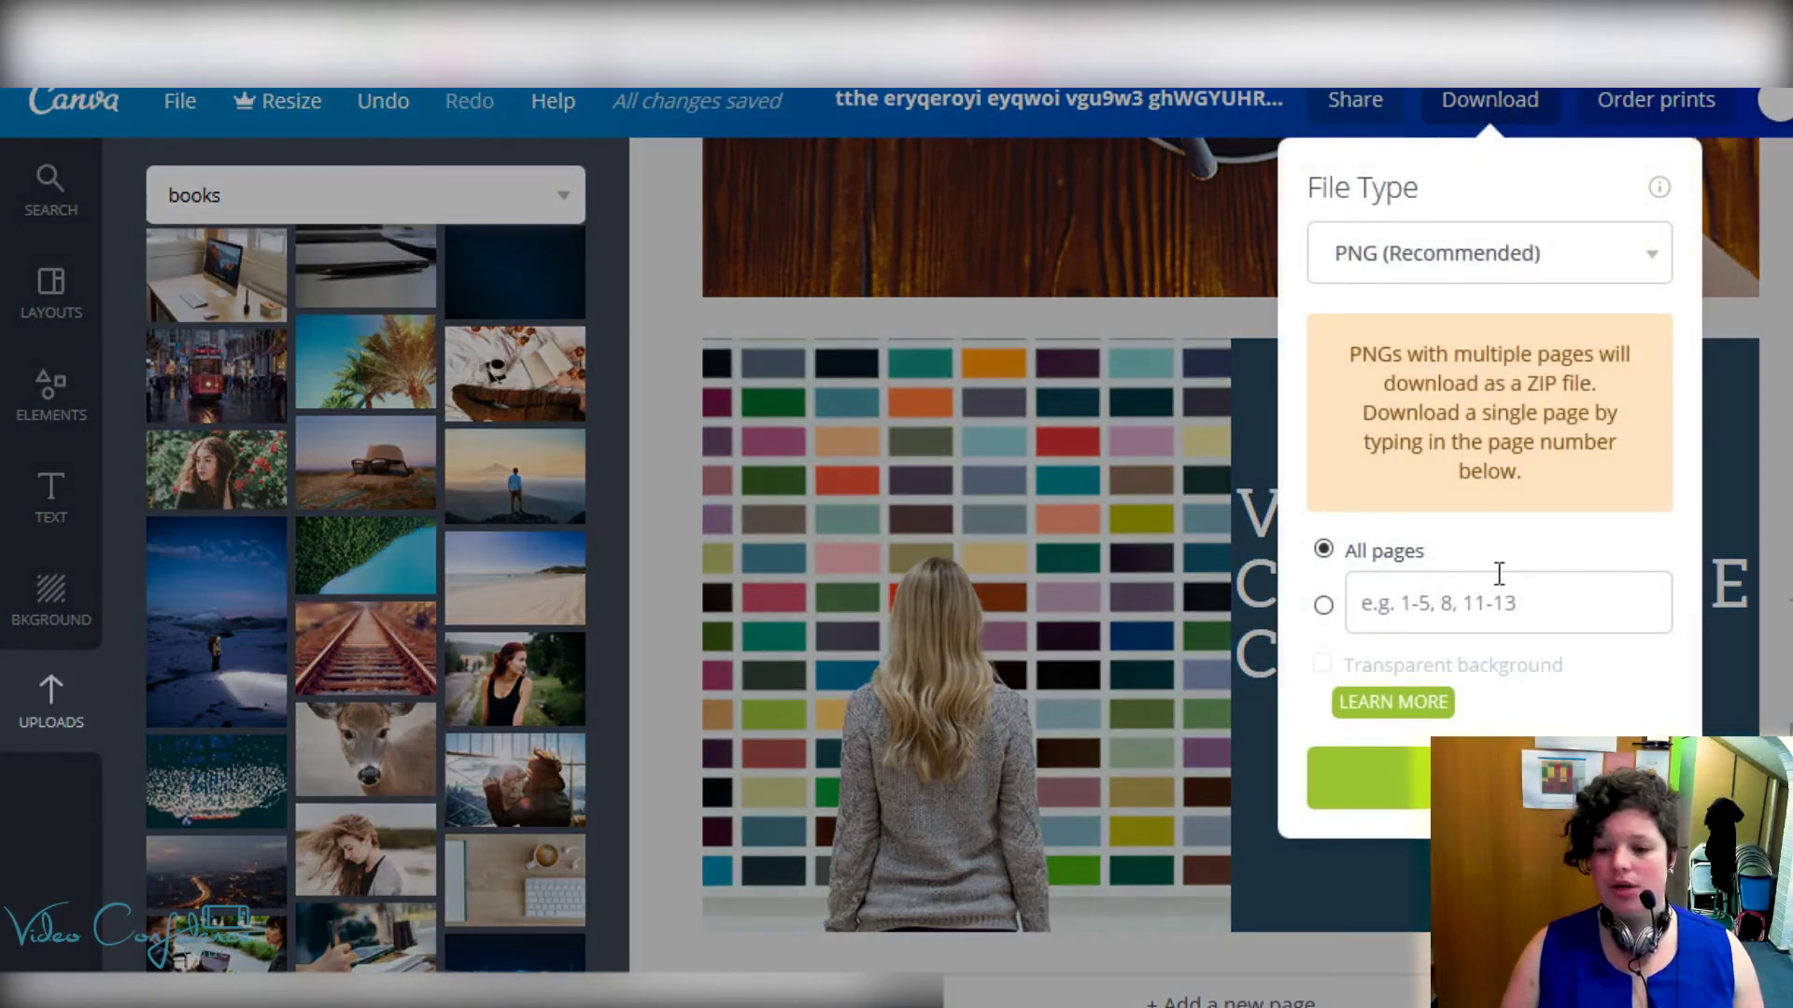
left_click(1497, 603)
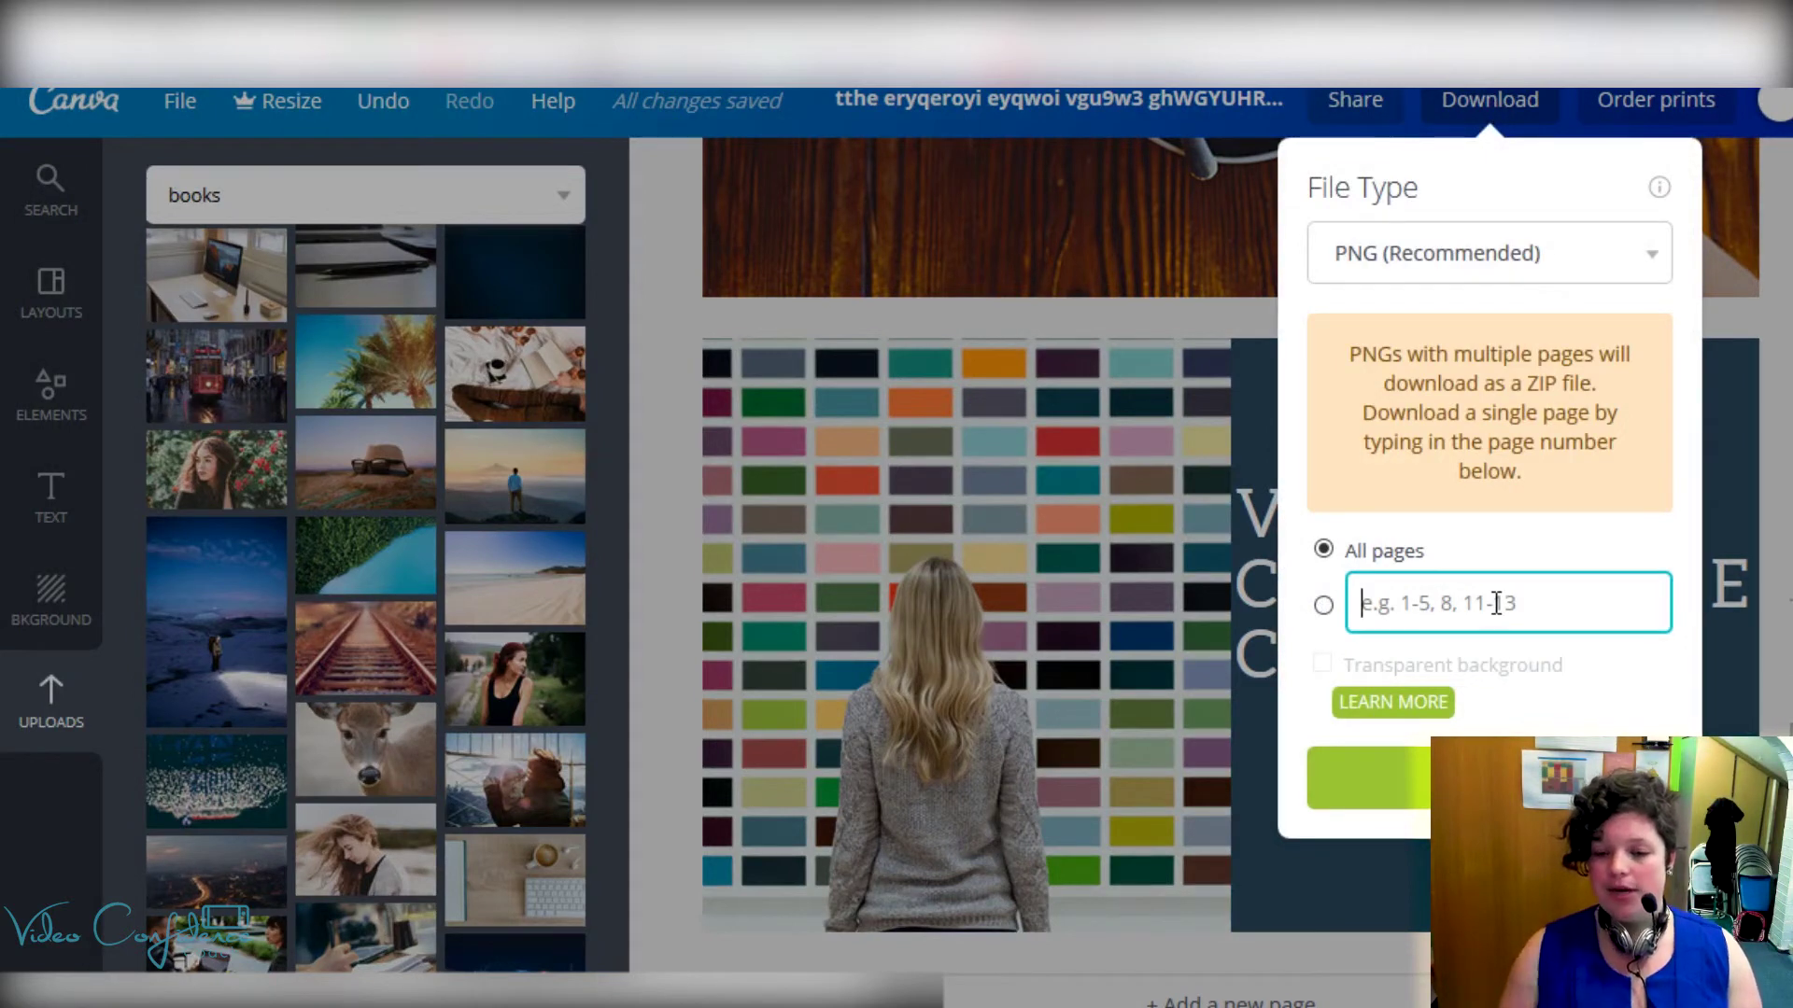
type("2")
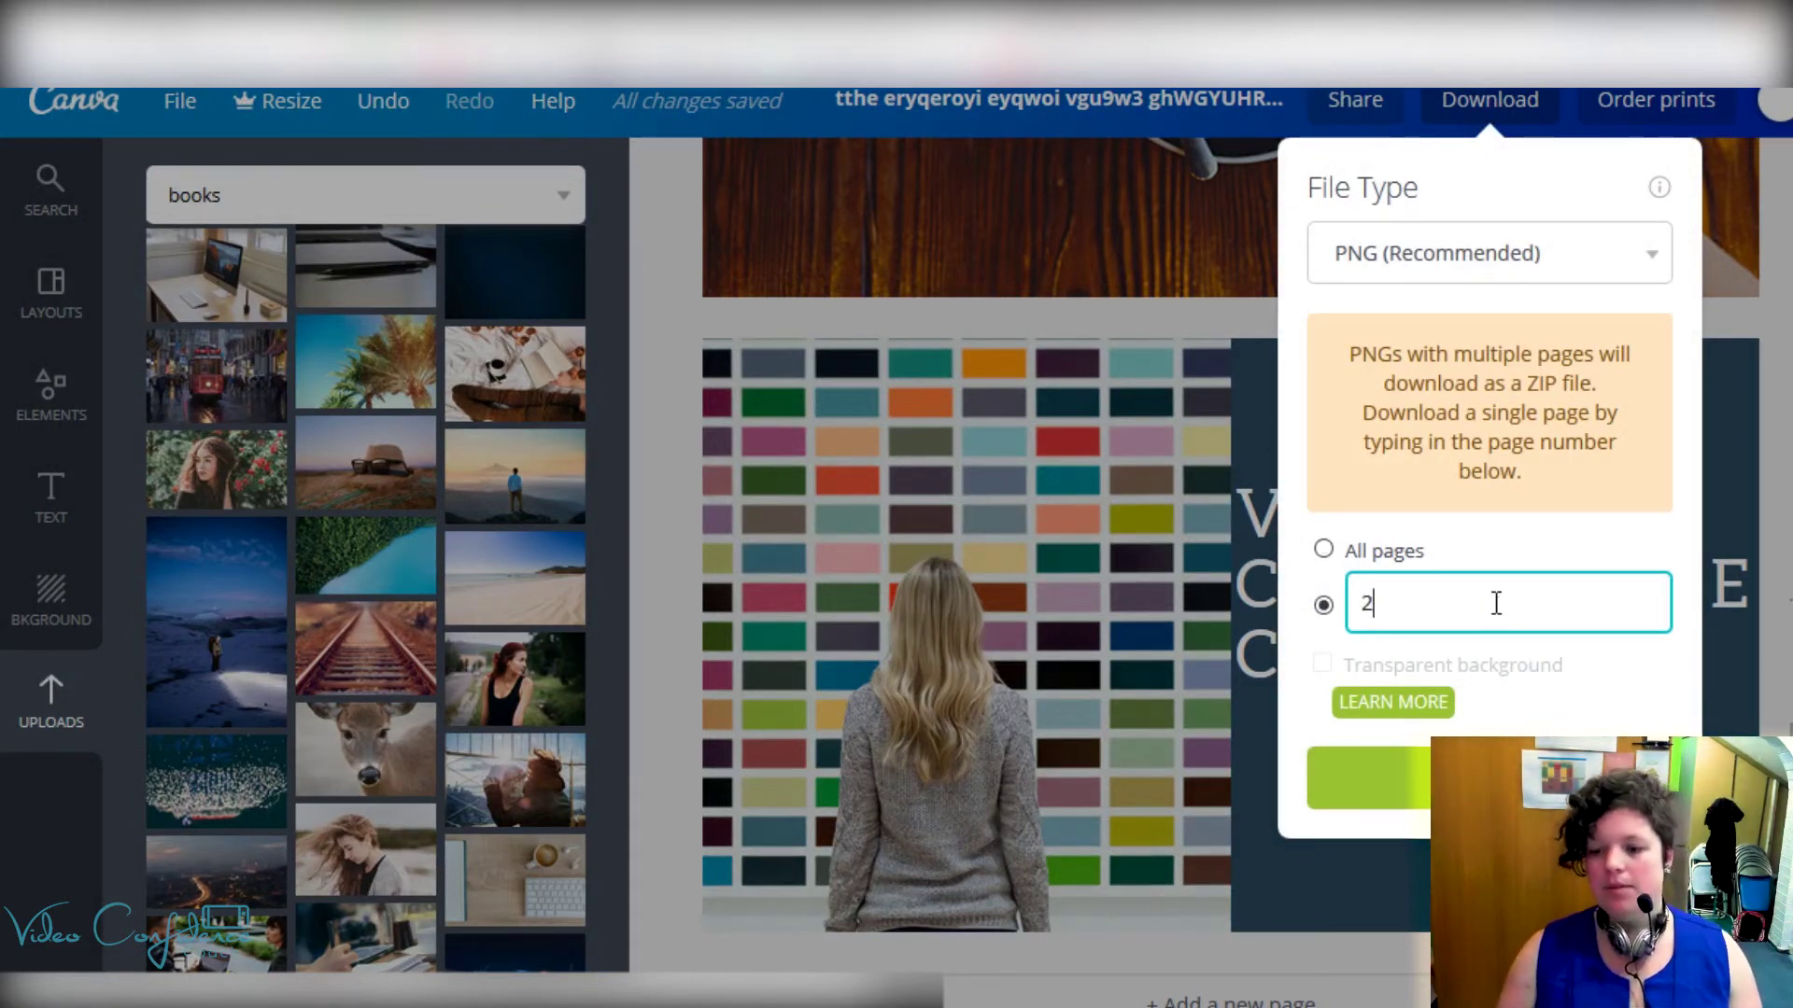
left_click(1415, 773)
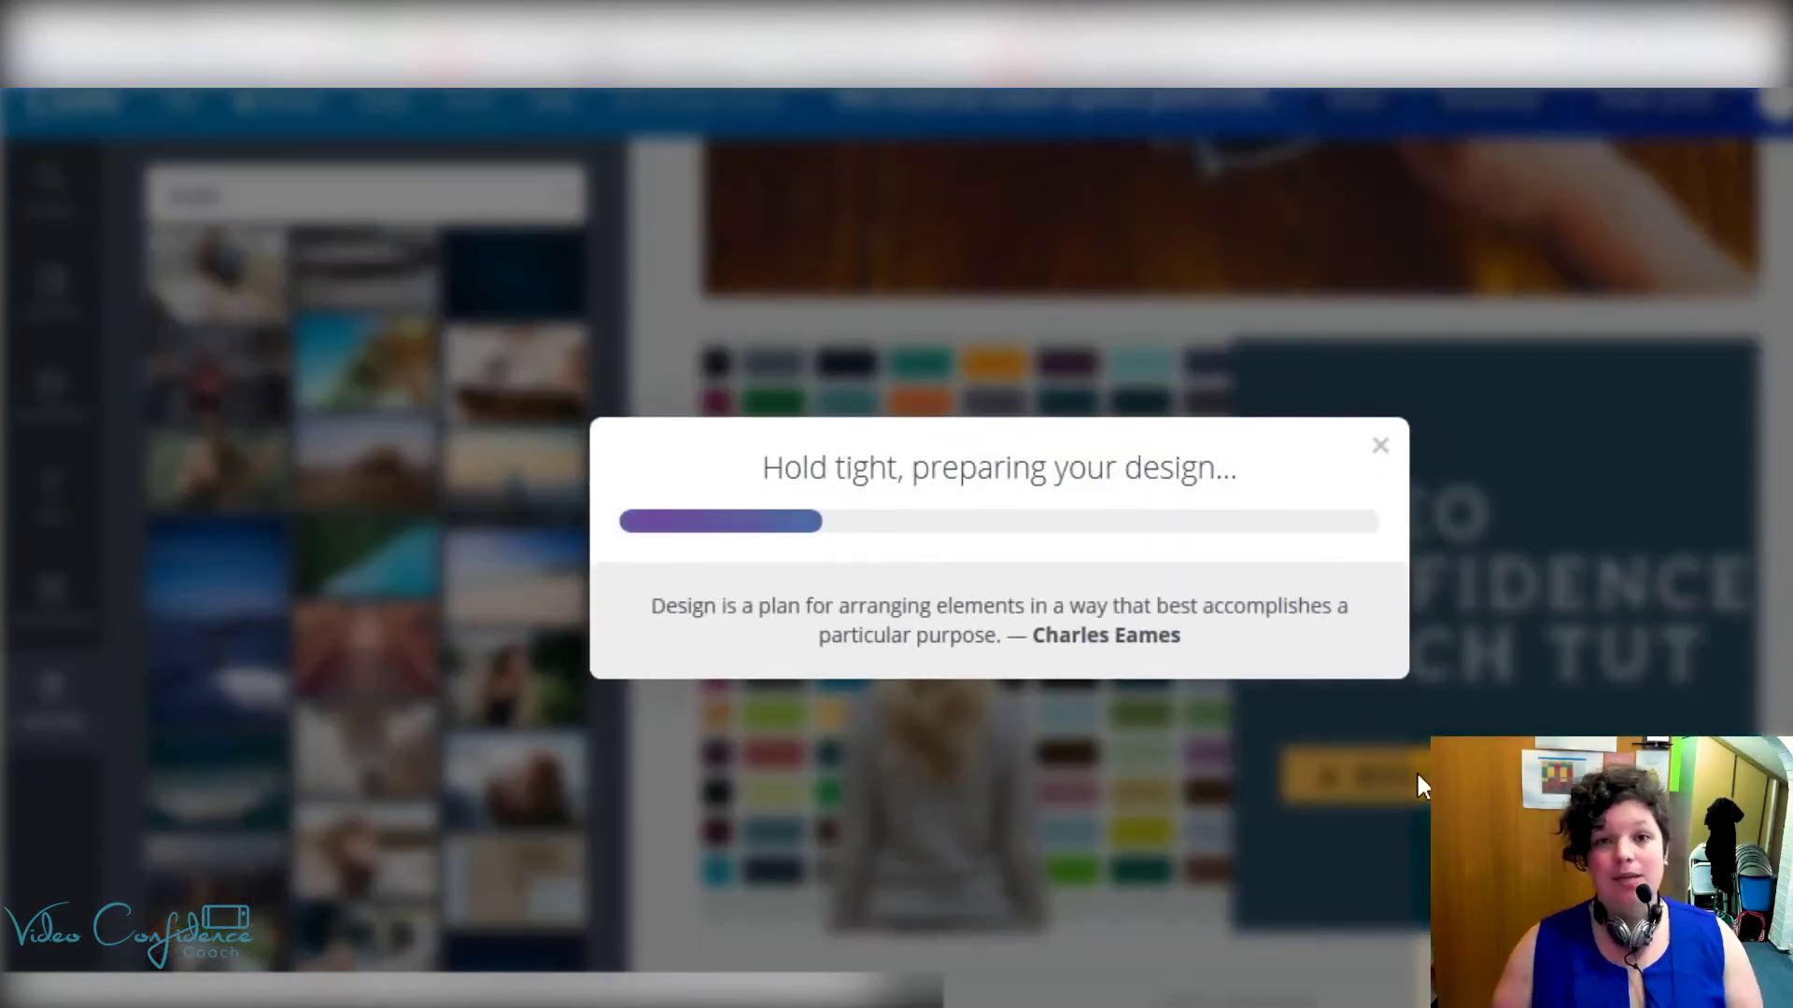